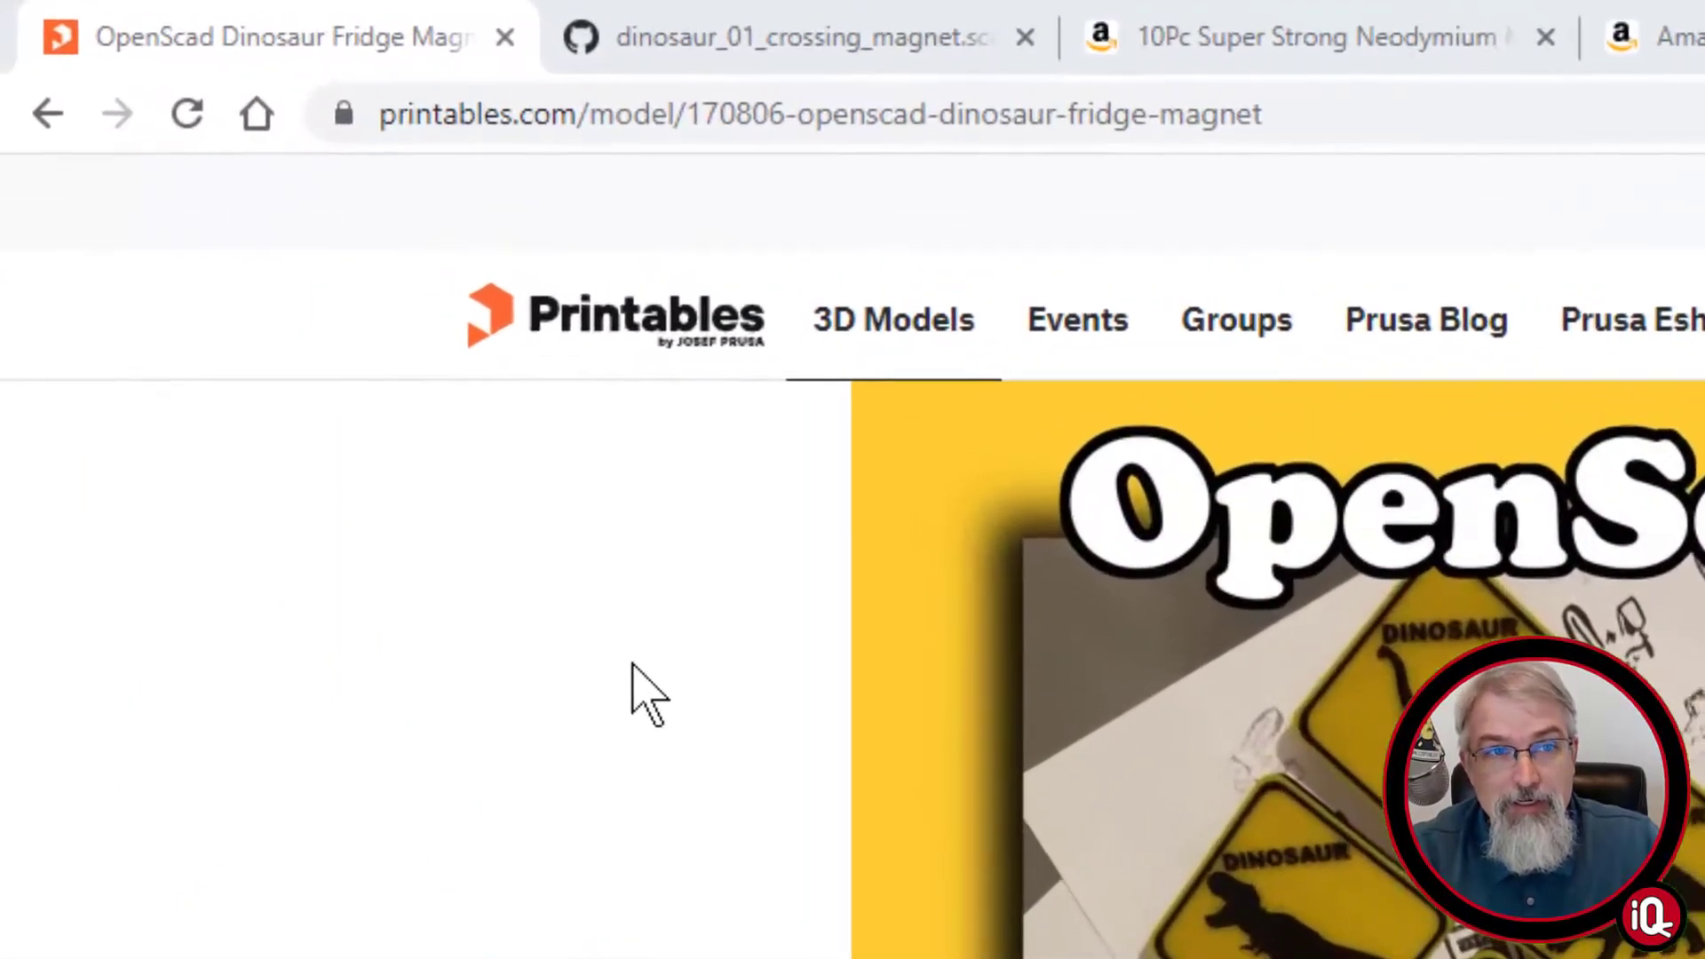
- Switch to the GitHub gist tab holding the dinosaur_01_crossing_magnet.scad source code
left_click(855, 40)
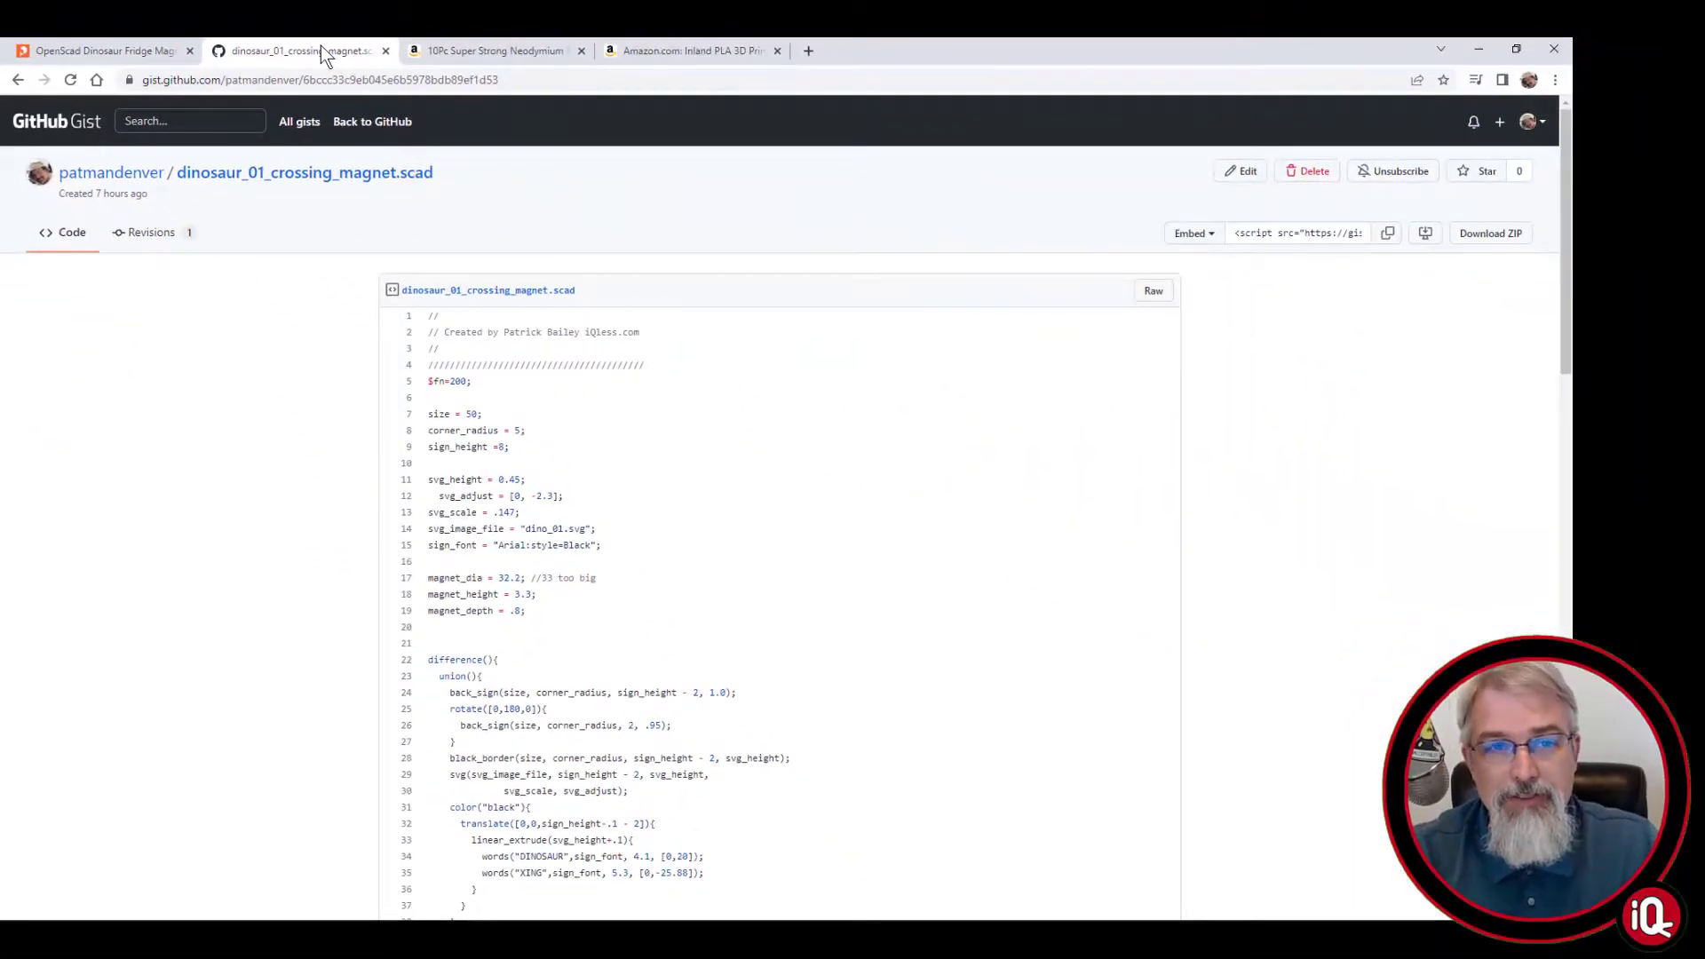
- Bring up the Amazon neodymium magnet product listing tab
left_click(413, 50)
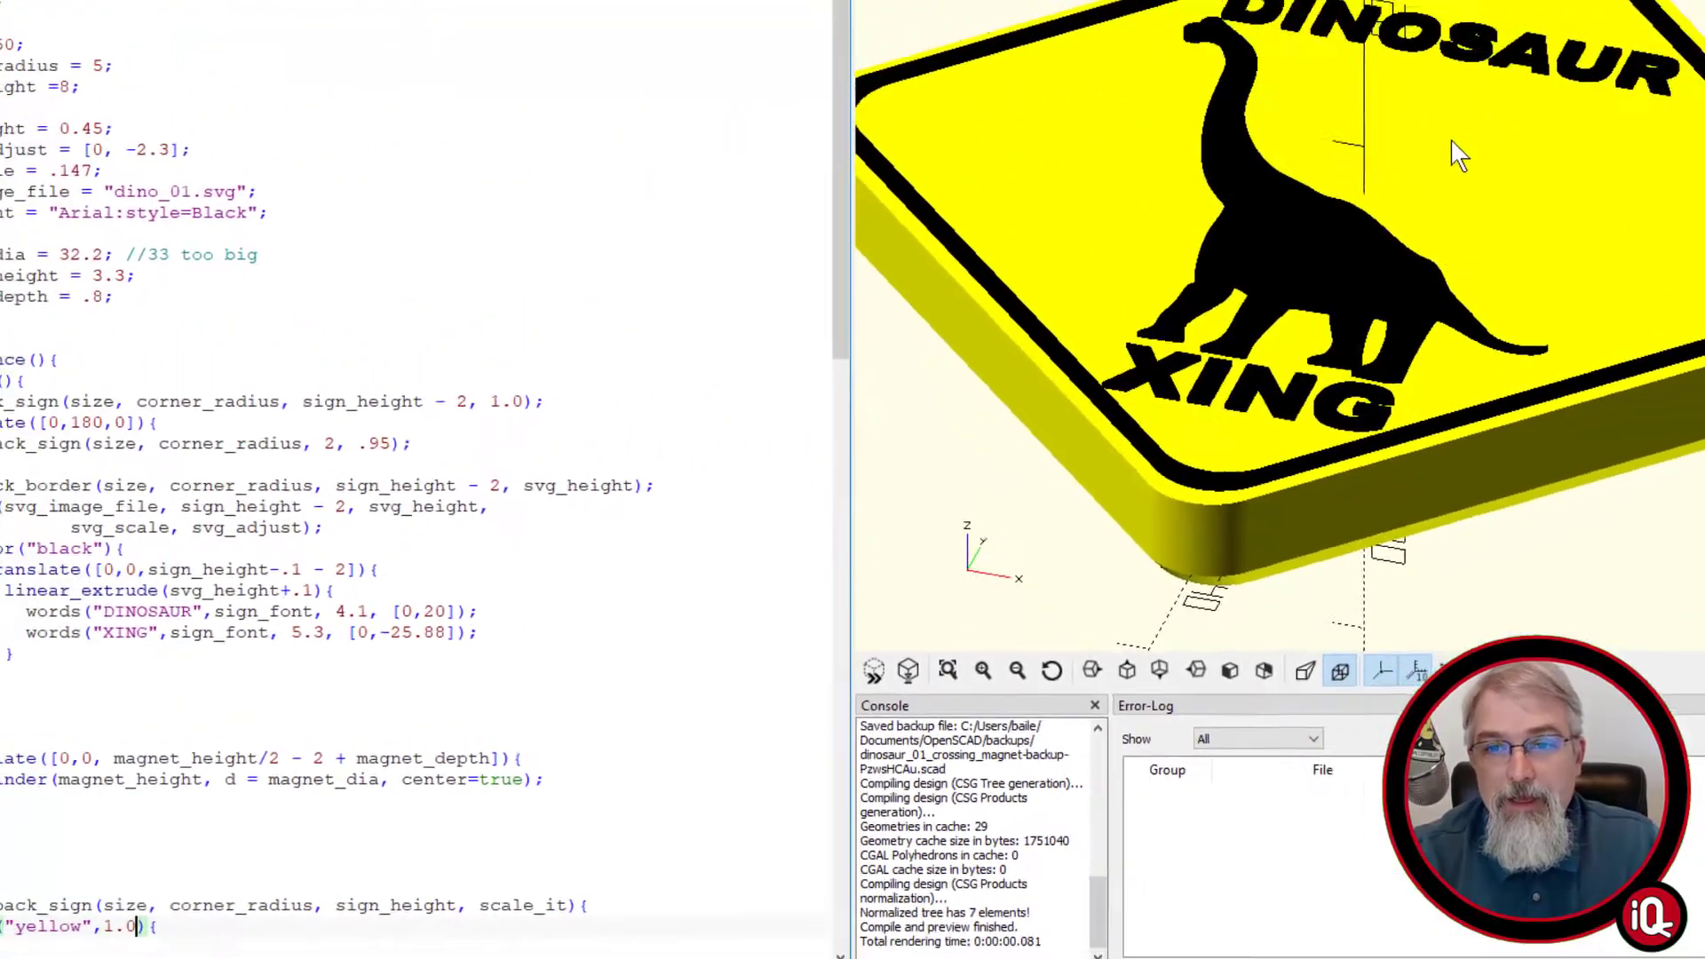
scroll(1286, 286, "down", 4)
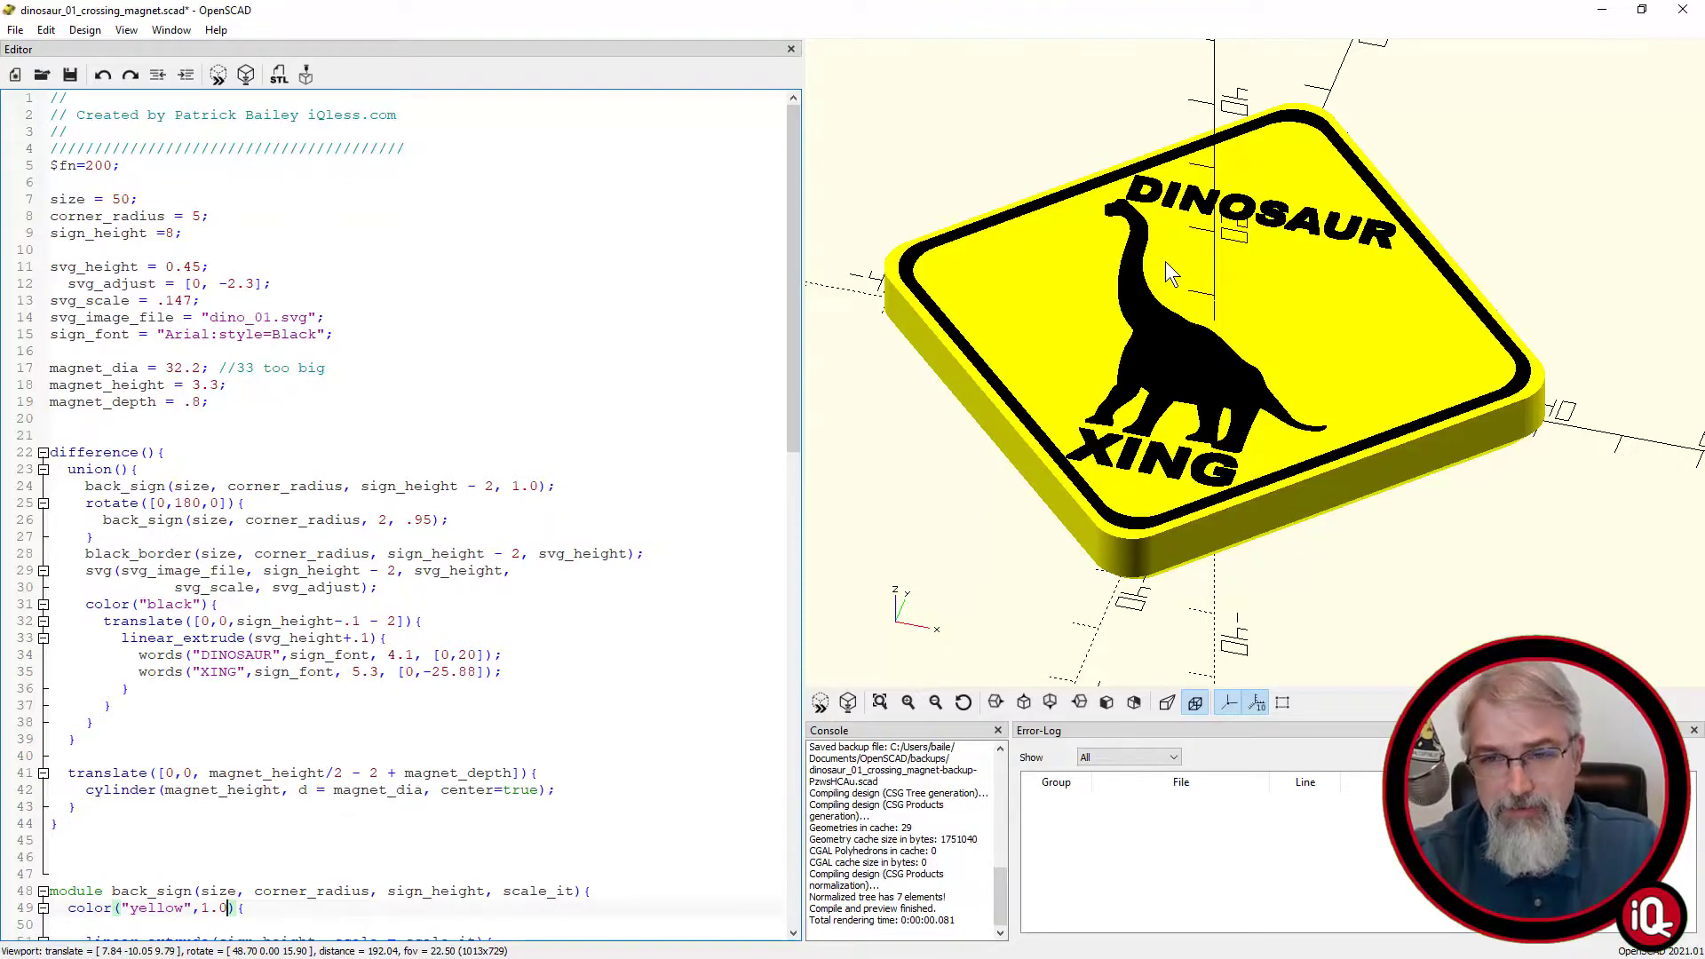
mouse_move(1170, 279)
left_mouse_down()
mouse_move(1170, 169)
mouse_move(1163, 258)
left_mouse_up()
scroll(361, 374, "down", 8)
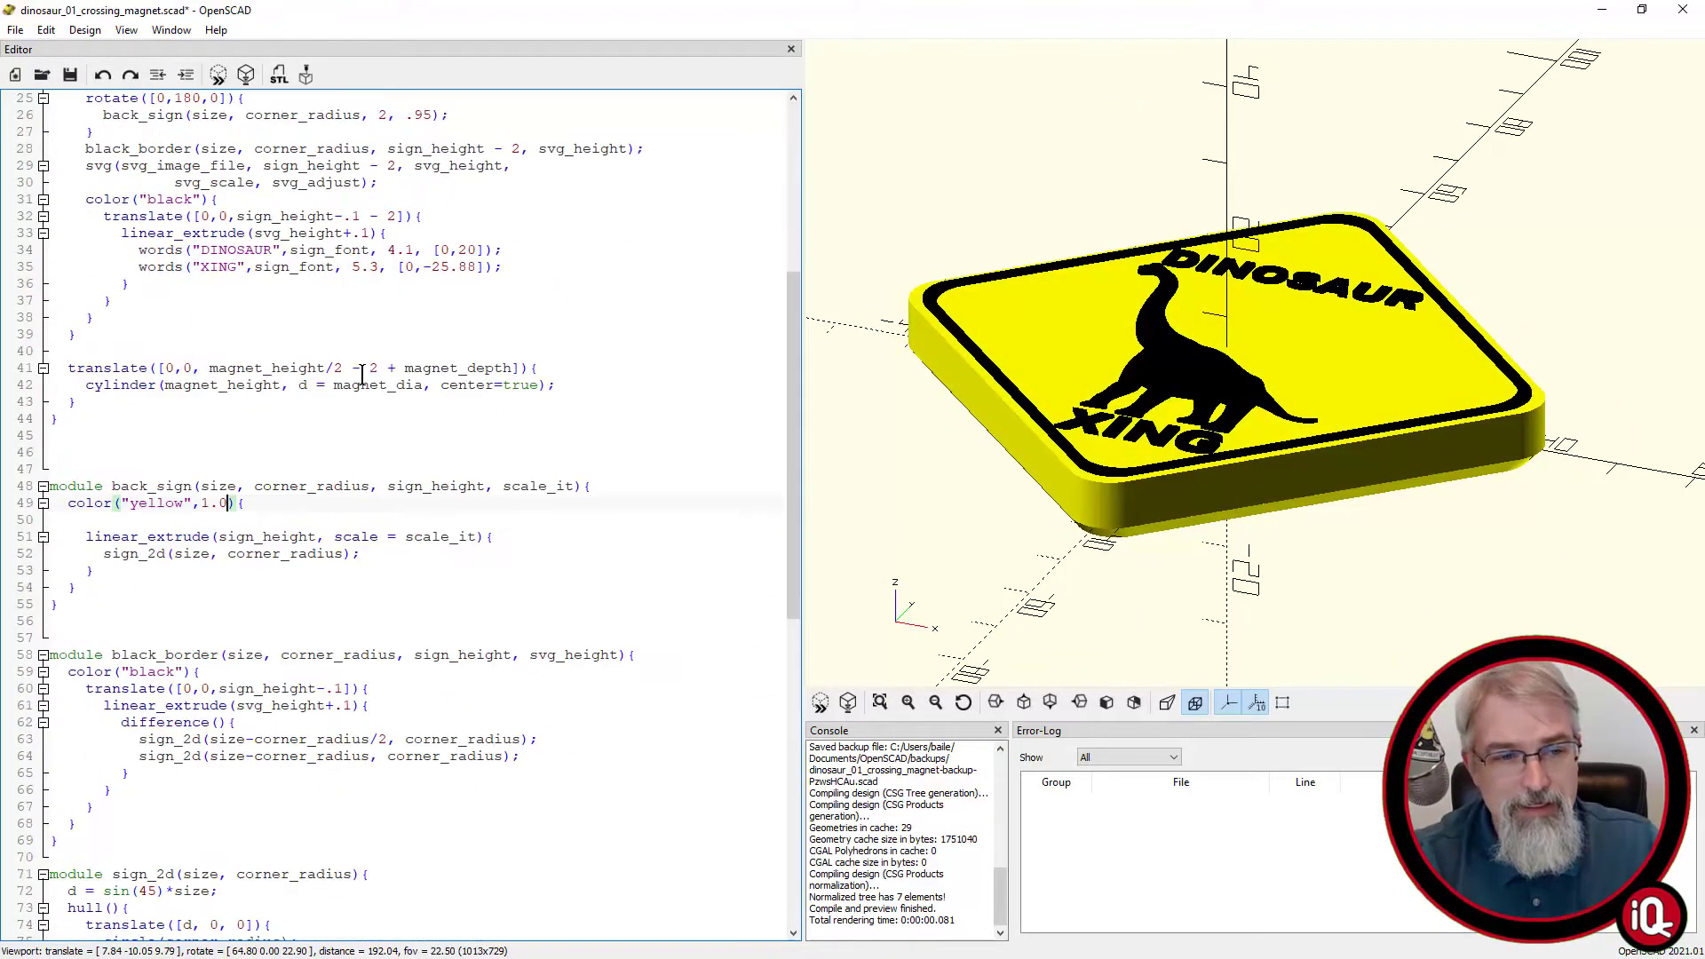
key("BackSpace")
key("BackSpace")
key("BackSpace")
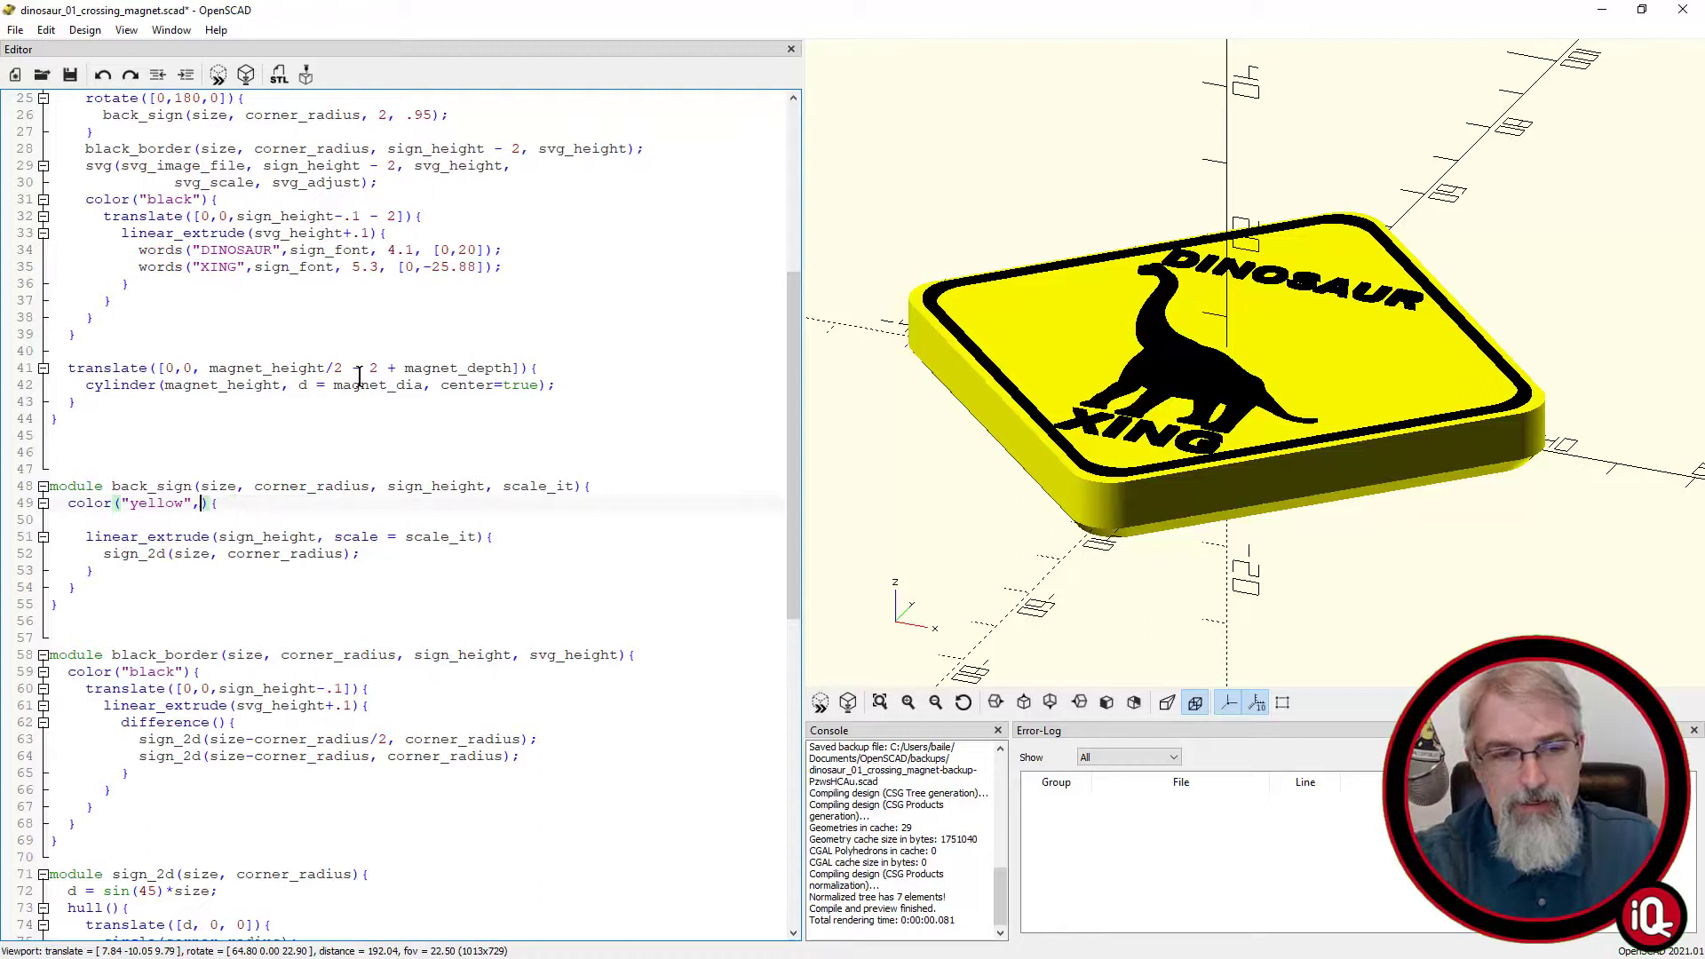
type("0.5")
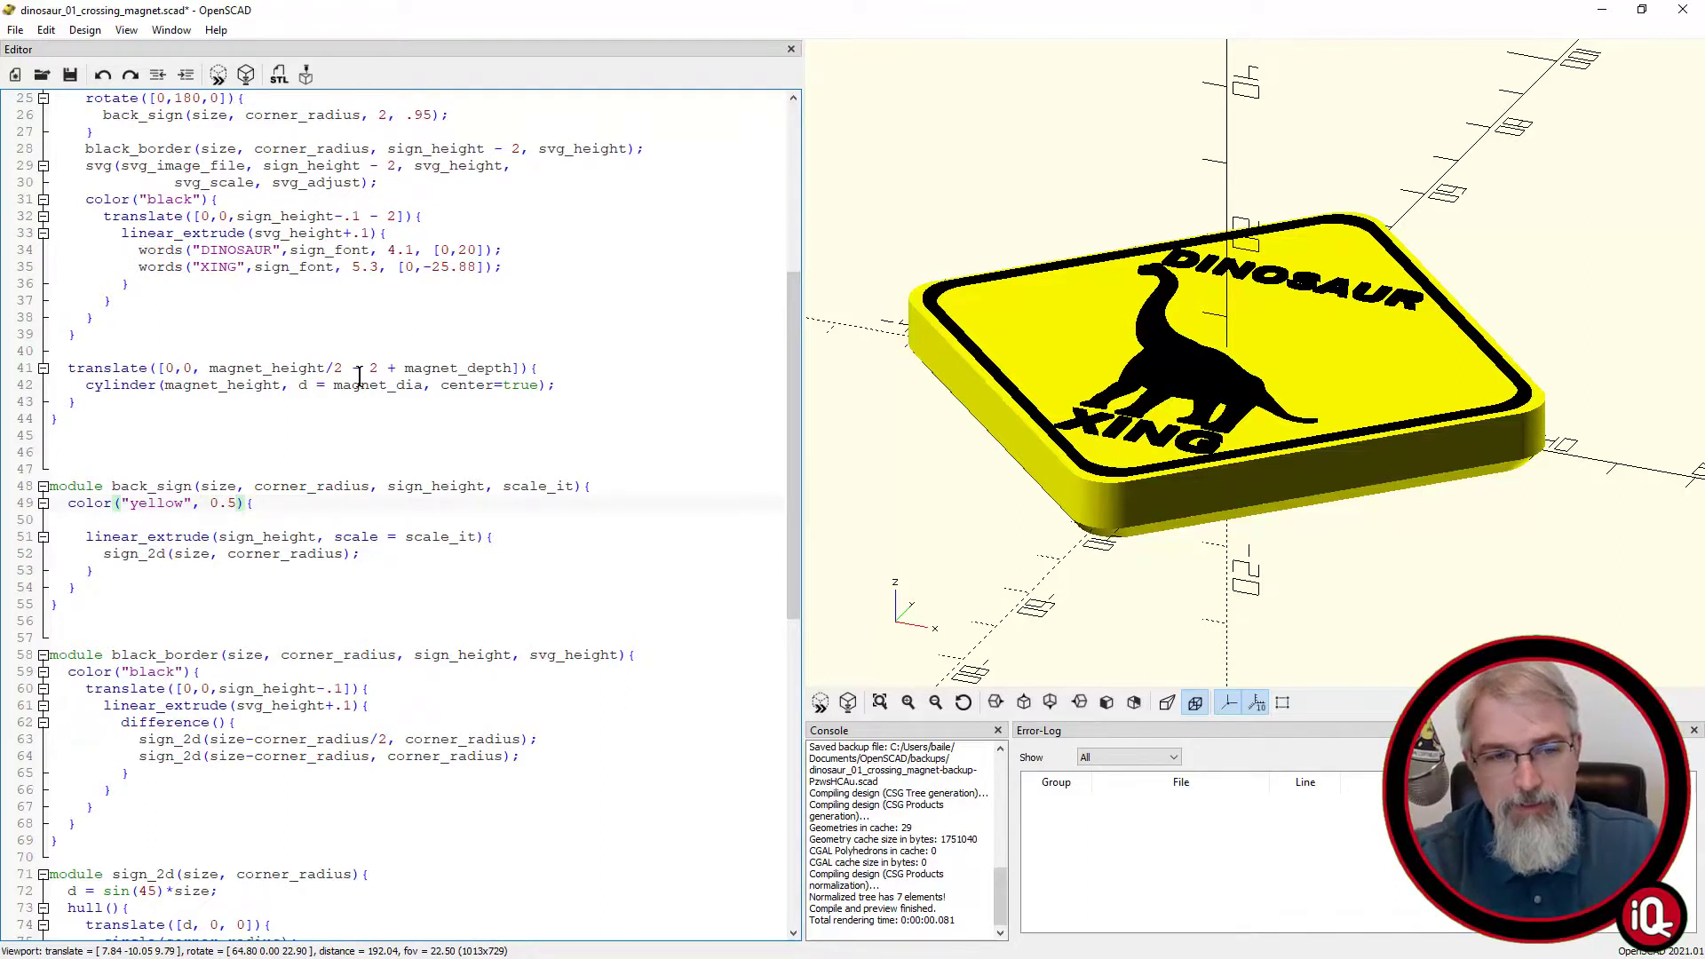
key("End")
key("shift+Left")
key("shift+Left")
key("shift+Left")
key("shift+Left")
key("shift+Left")
key("shift+Left")
key("shift+Left")
key("shift+Left")
key("shift+Left")
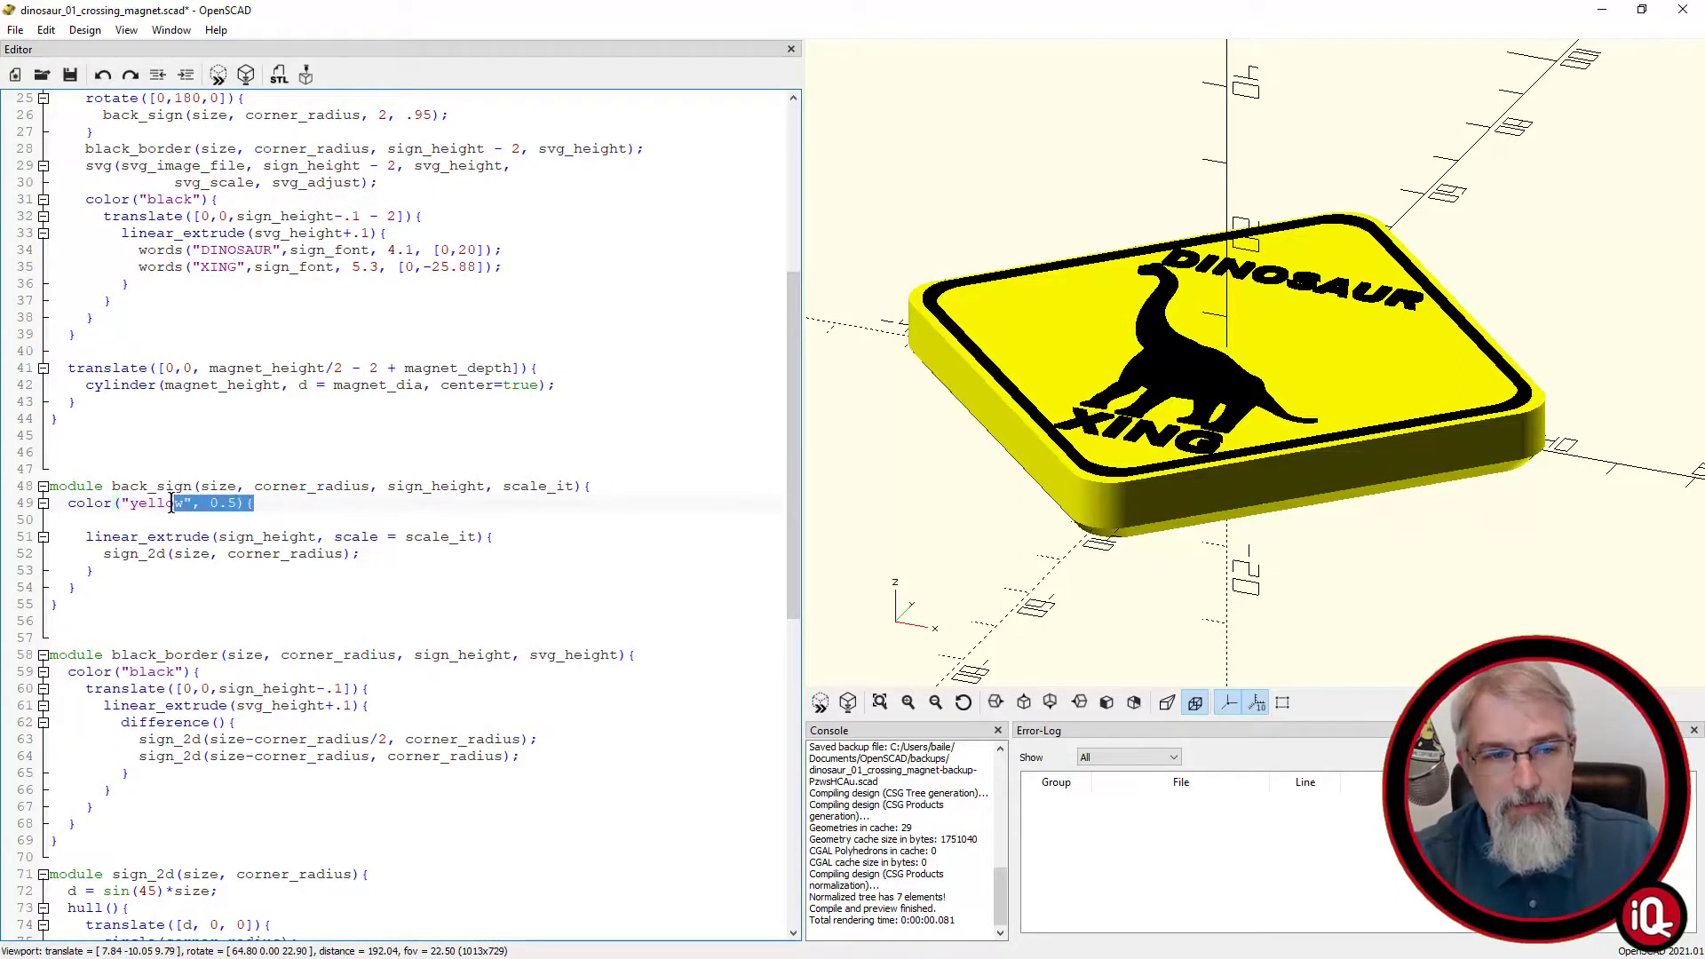
left_click(218, 75)
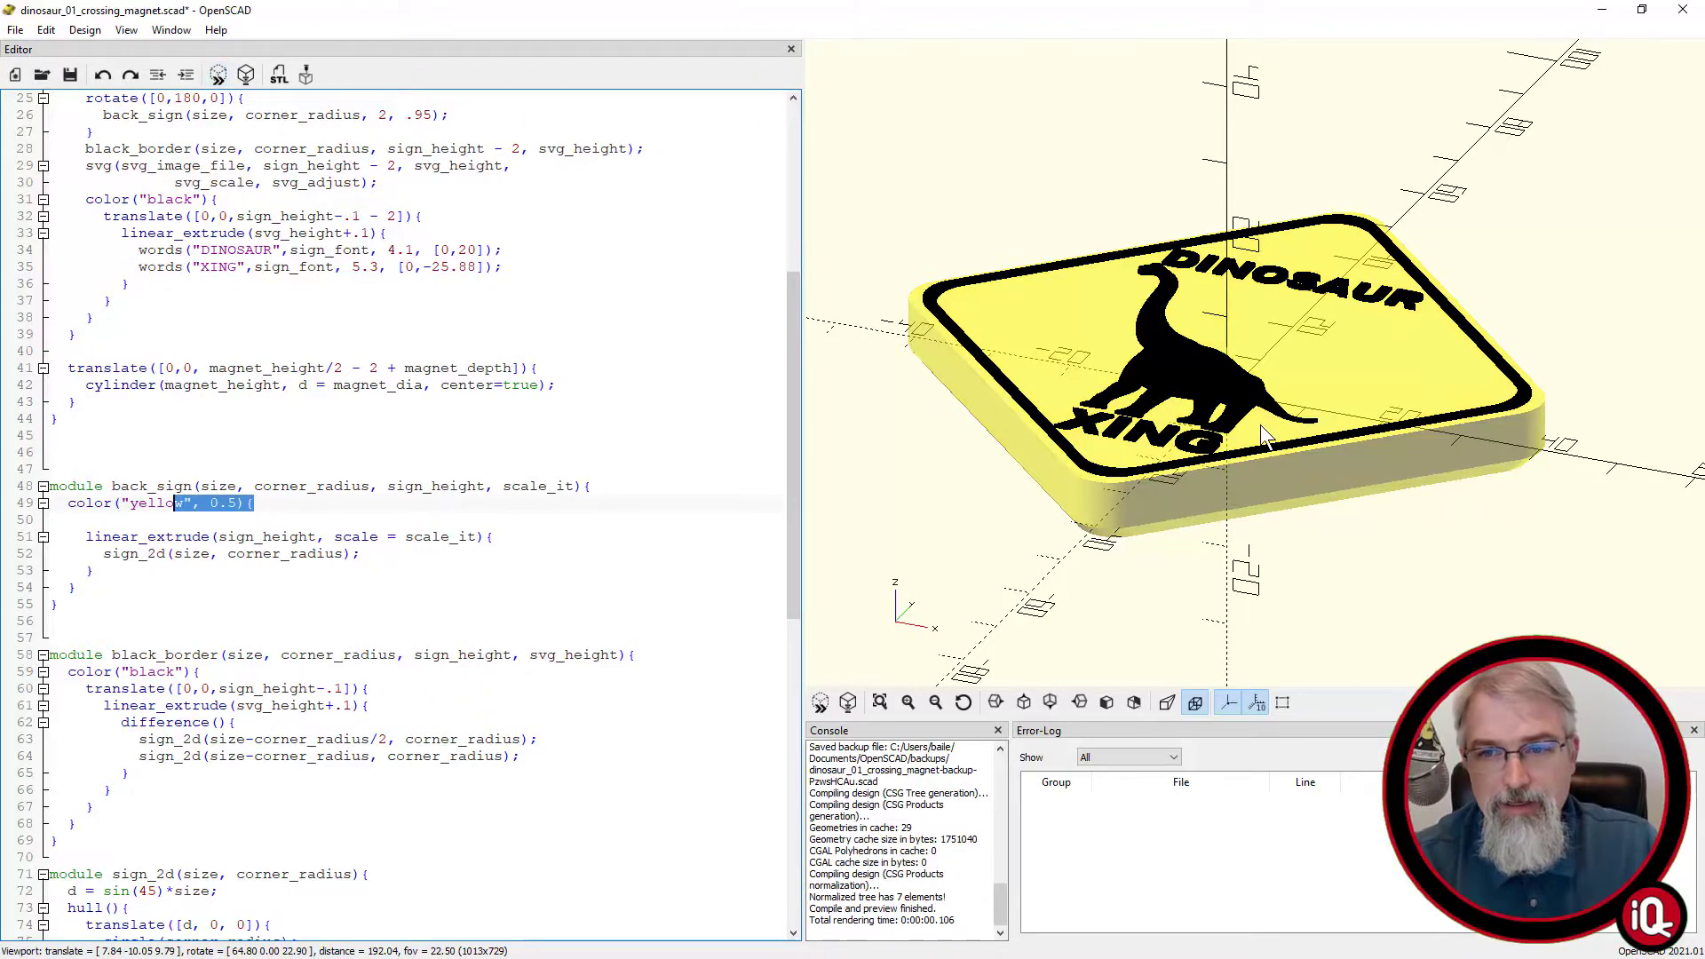
left_click_drag(1260, 425, 1250, 359)
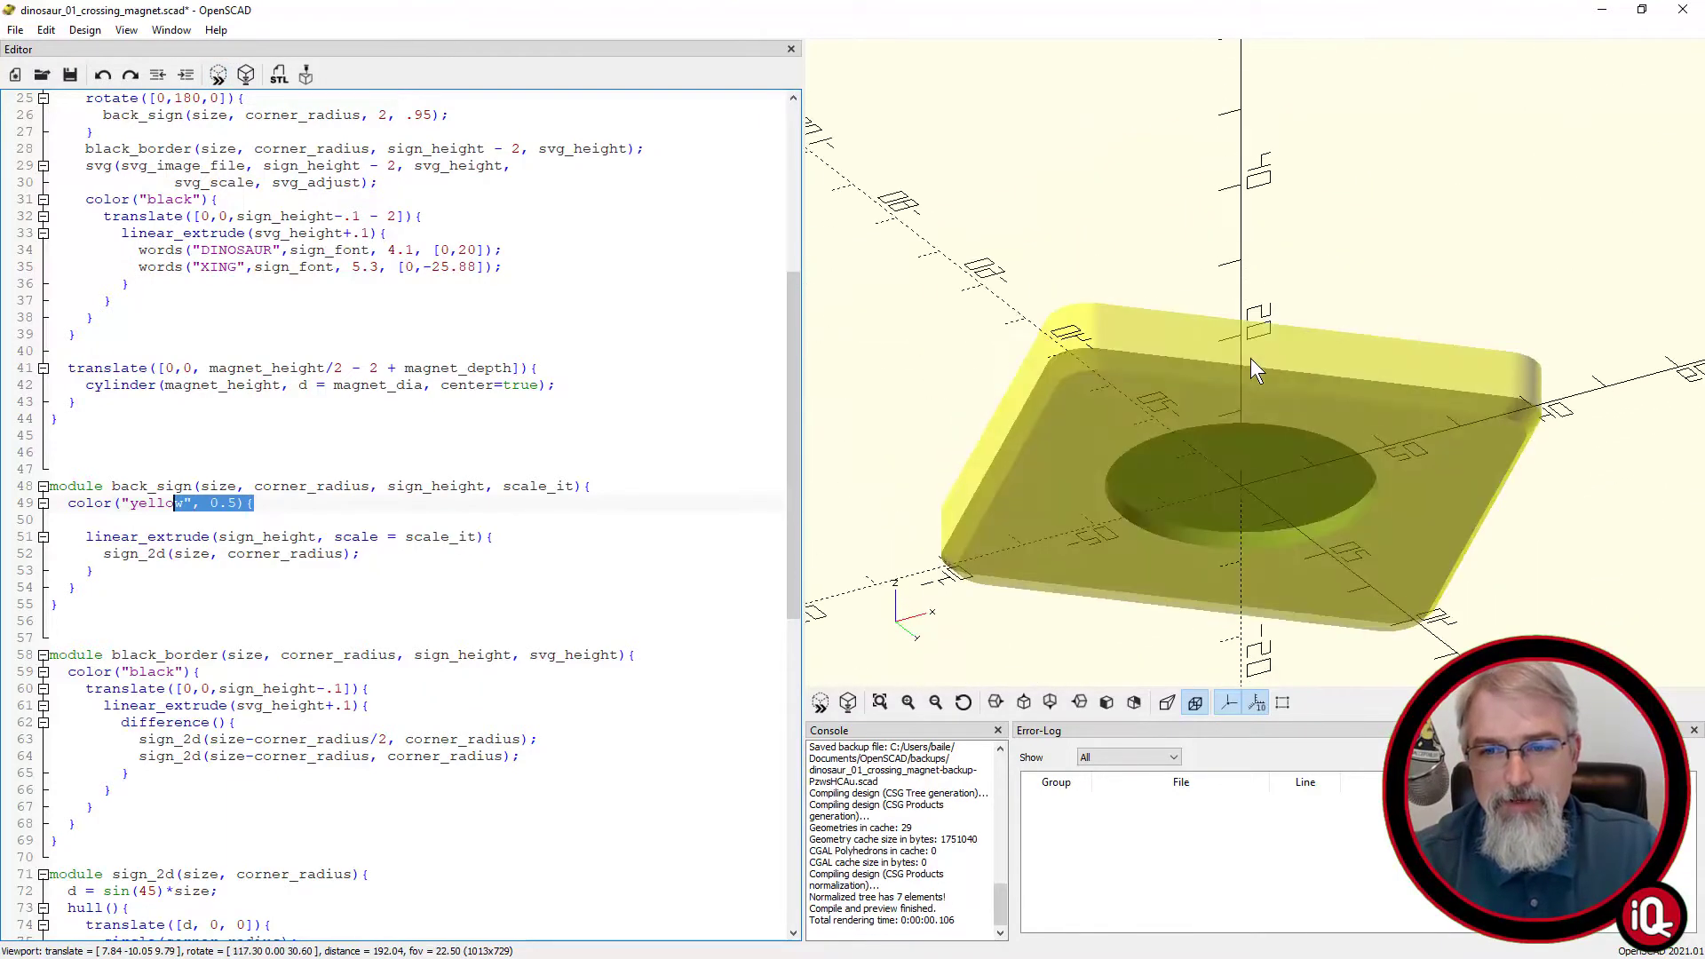
scroll(1268, 457, "up", 5)
left_click_drag(1300, 422, 1269, 327)
right_click_drag(1310, 277, 1309, 264)
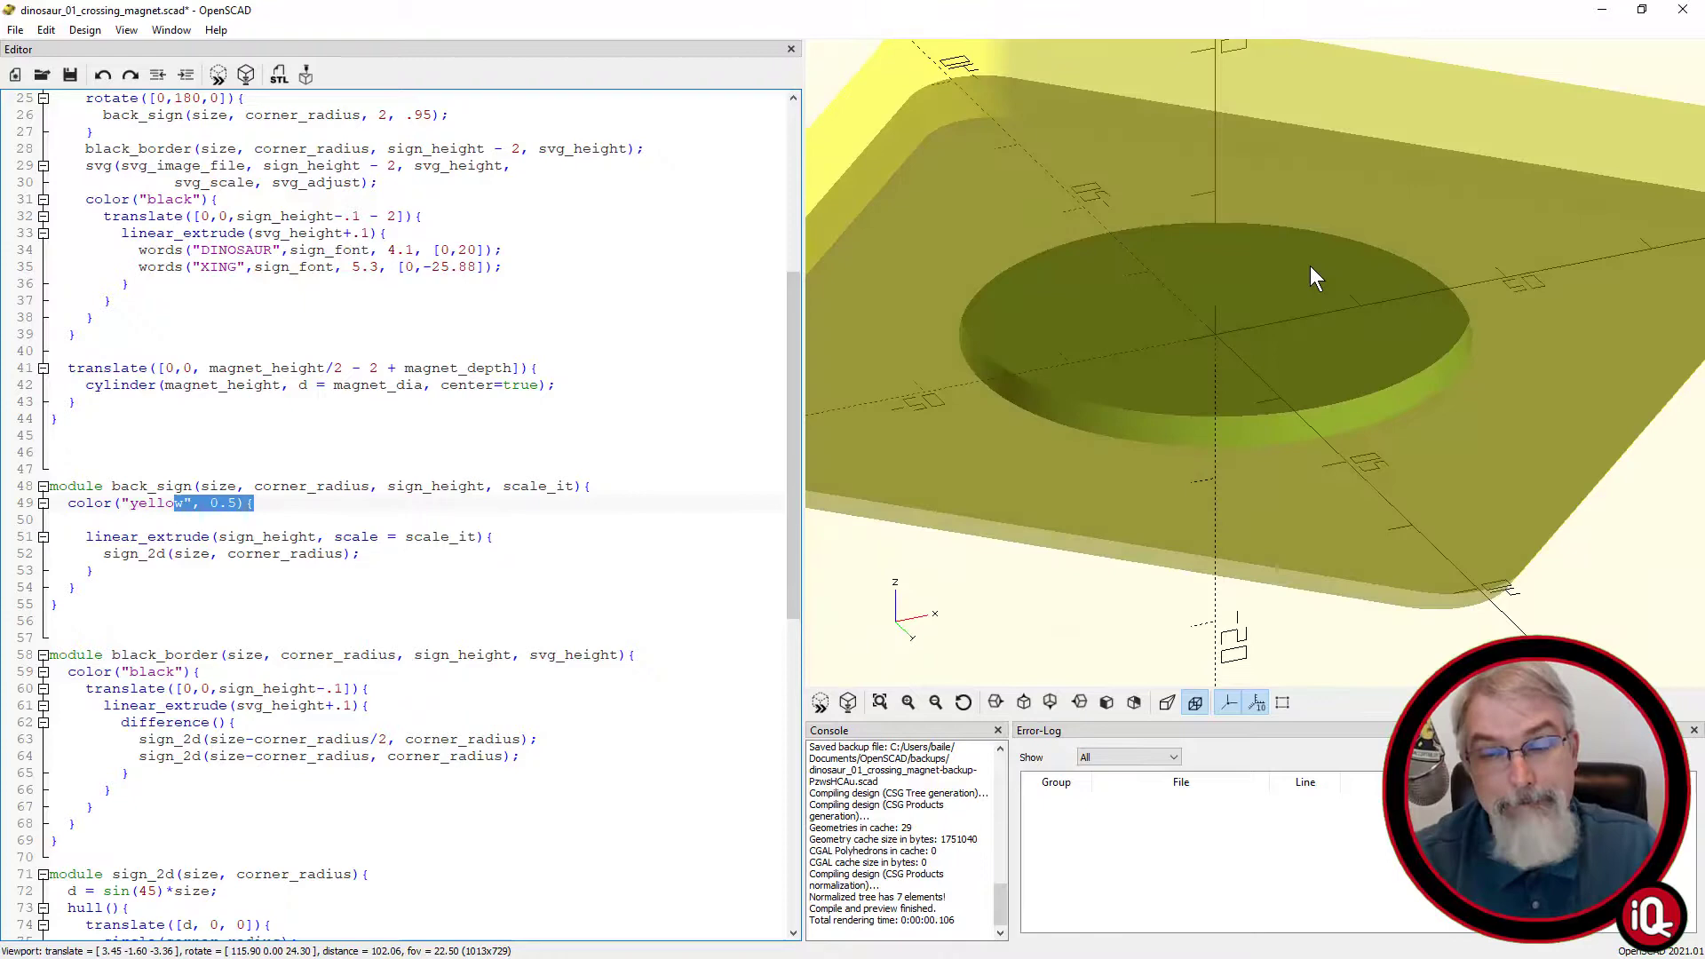
left_click_drag(1308, 265, 1313, 322)
scroll(1313, 322, "down", 5)
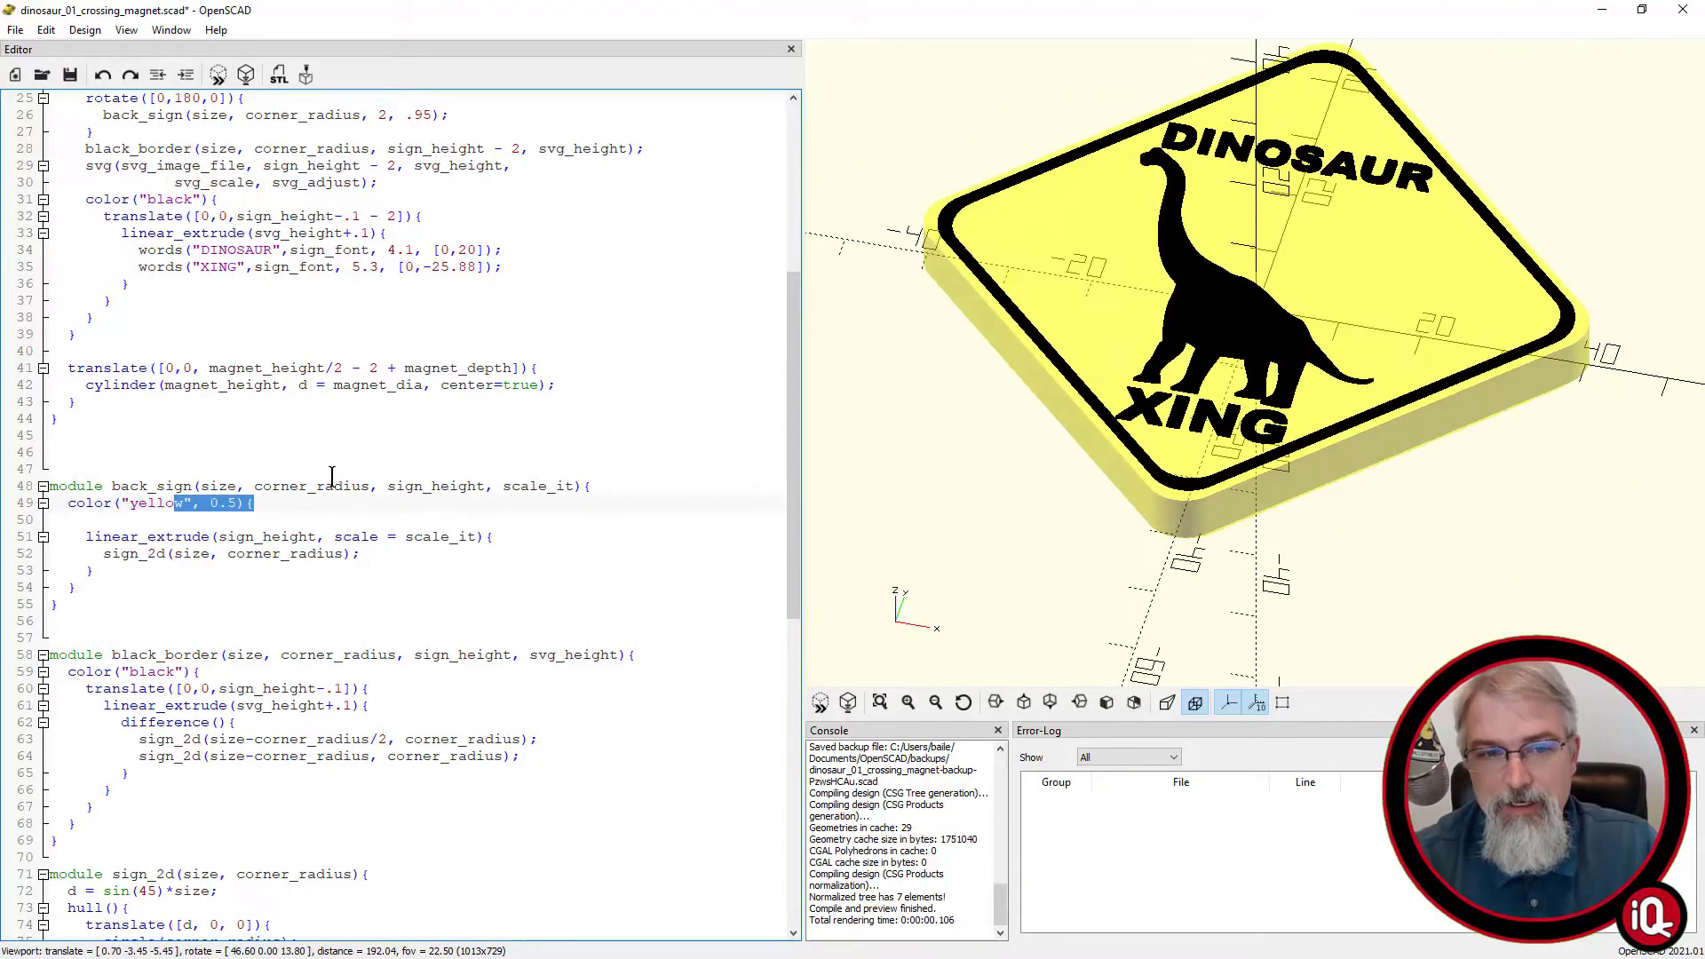
left_click(237, 502)
key("BackSpace")
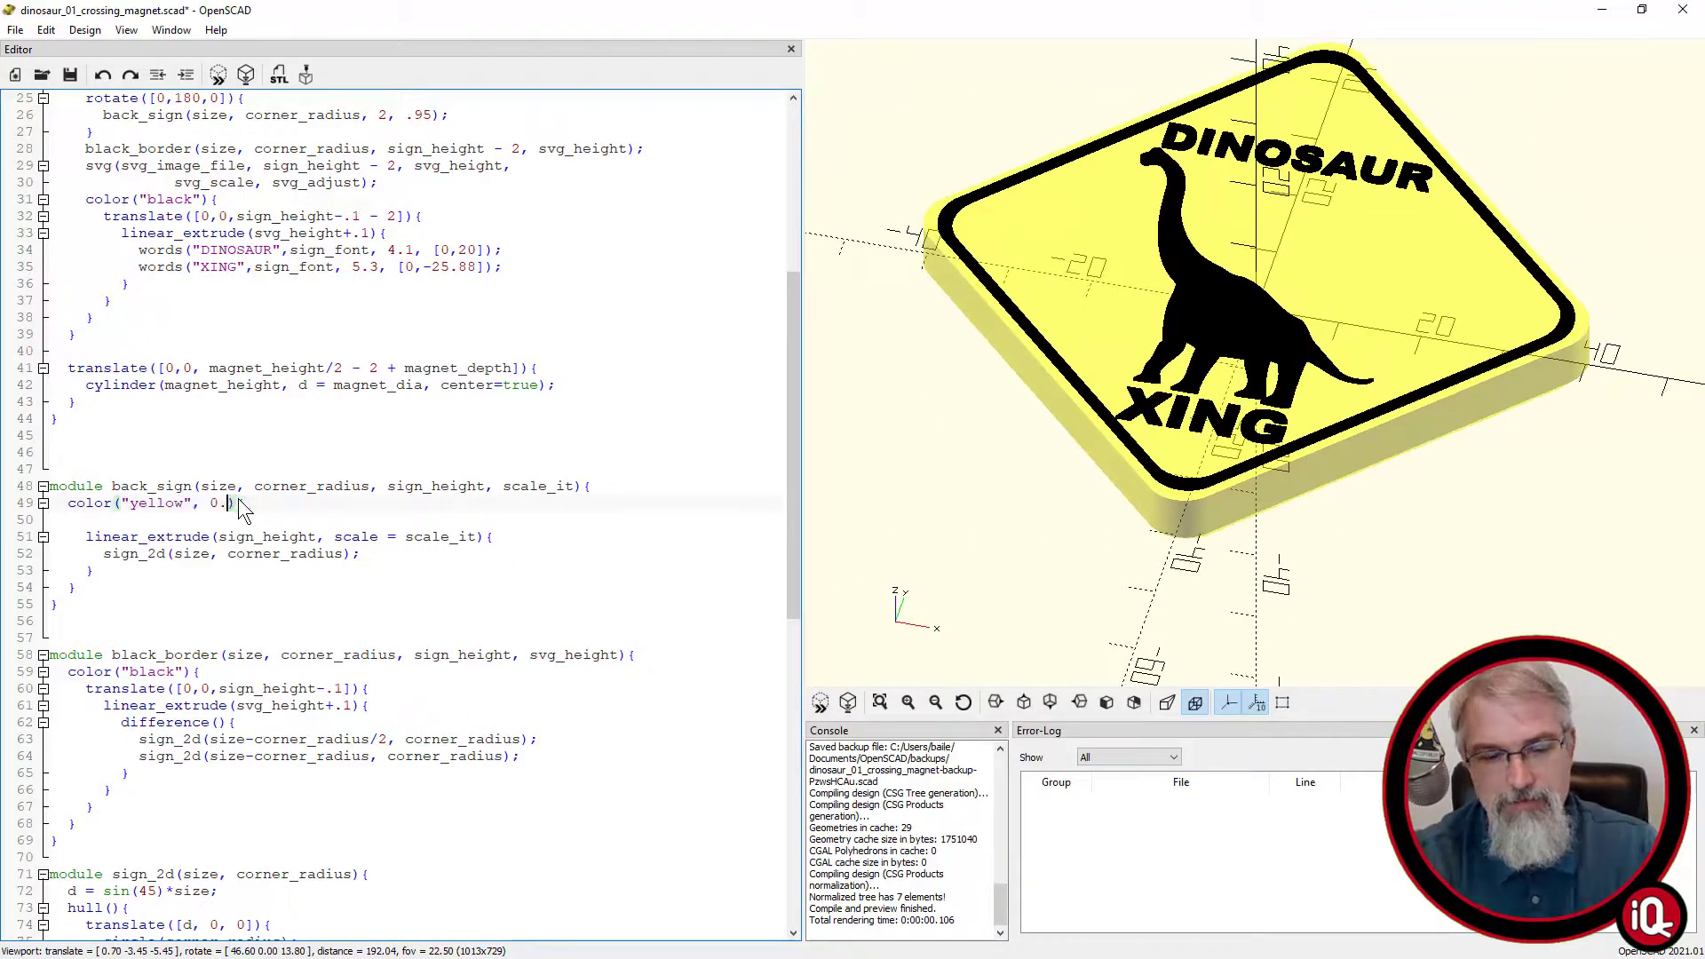
key("BackSpace")
key("BackSpace")
type("1.0")
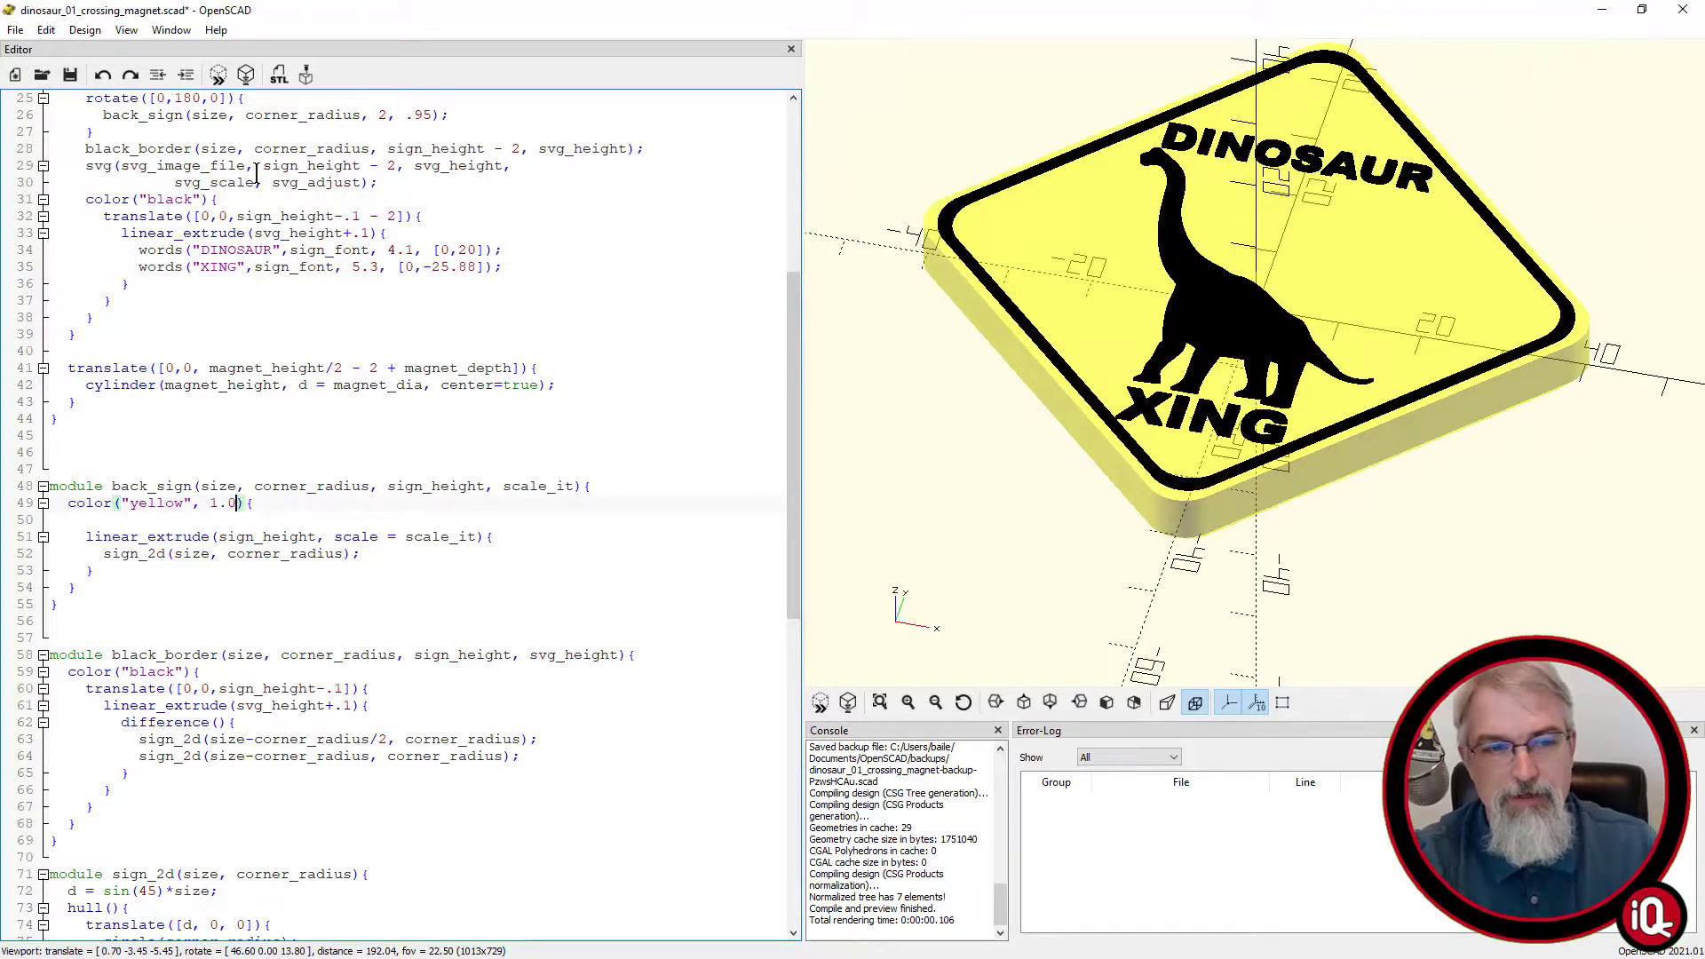
left_click(217, 75)
scroll(448, 247, "up", 4)
scroll(448, 247, "up", 4)
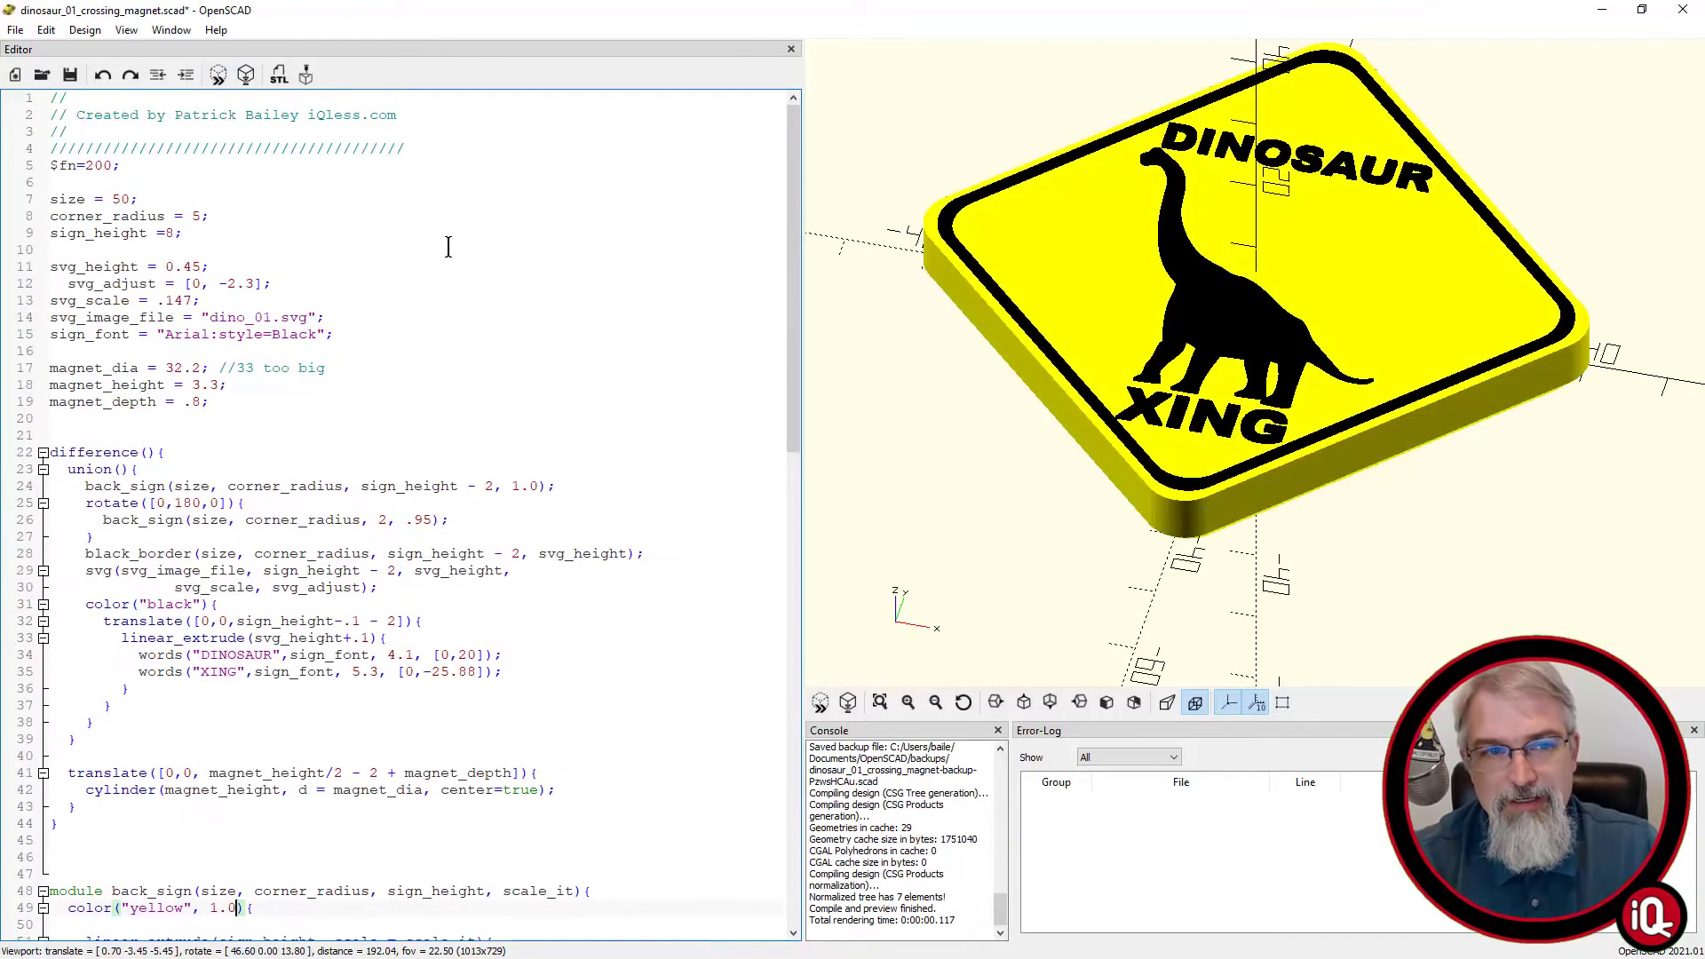
left_click(113, 199)
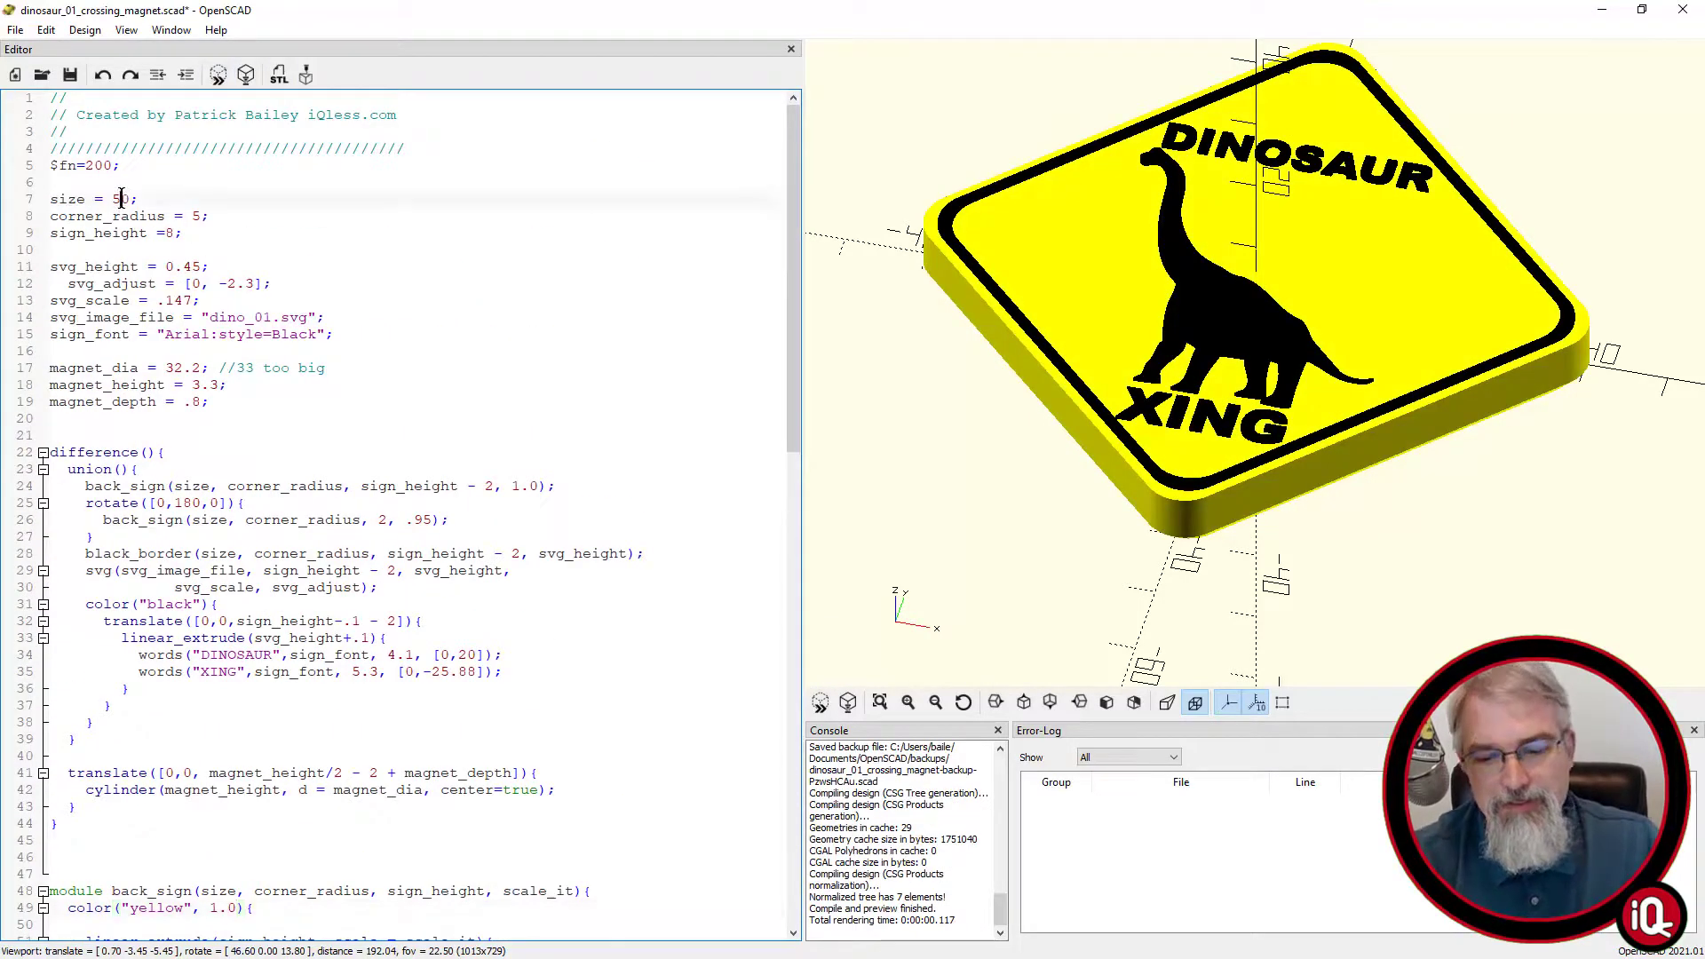
type("1")
left_click(219, 73)
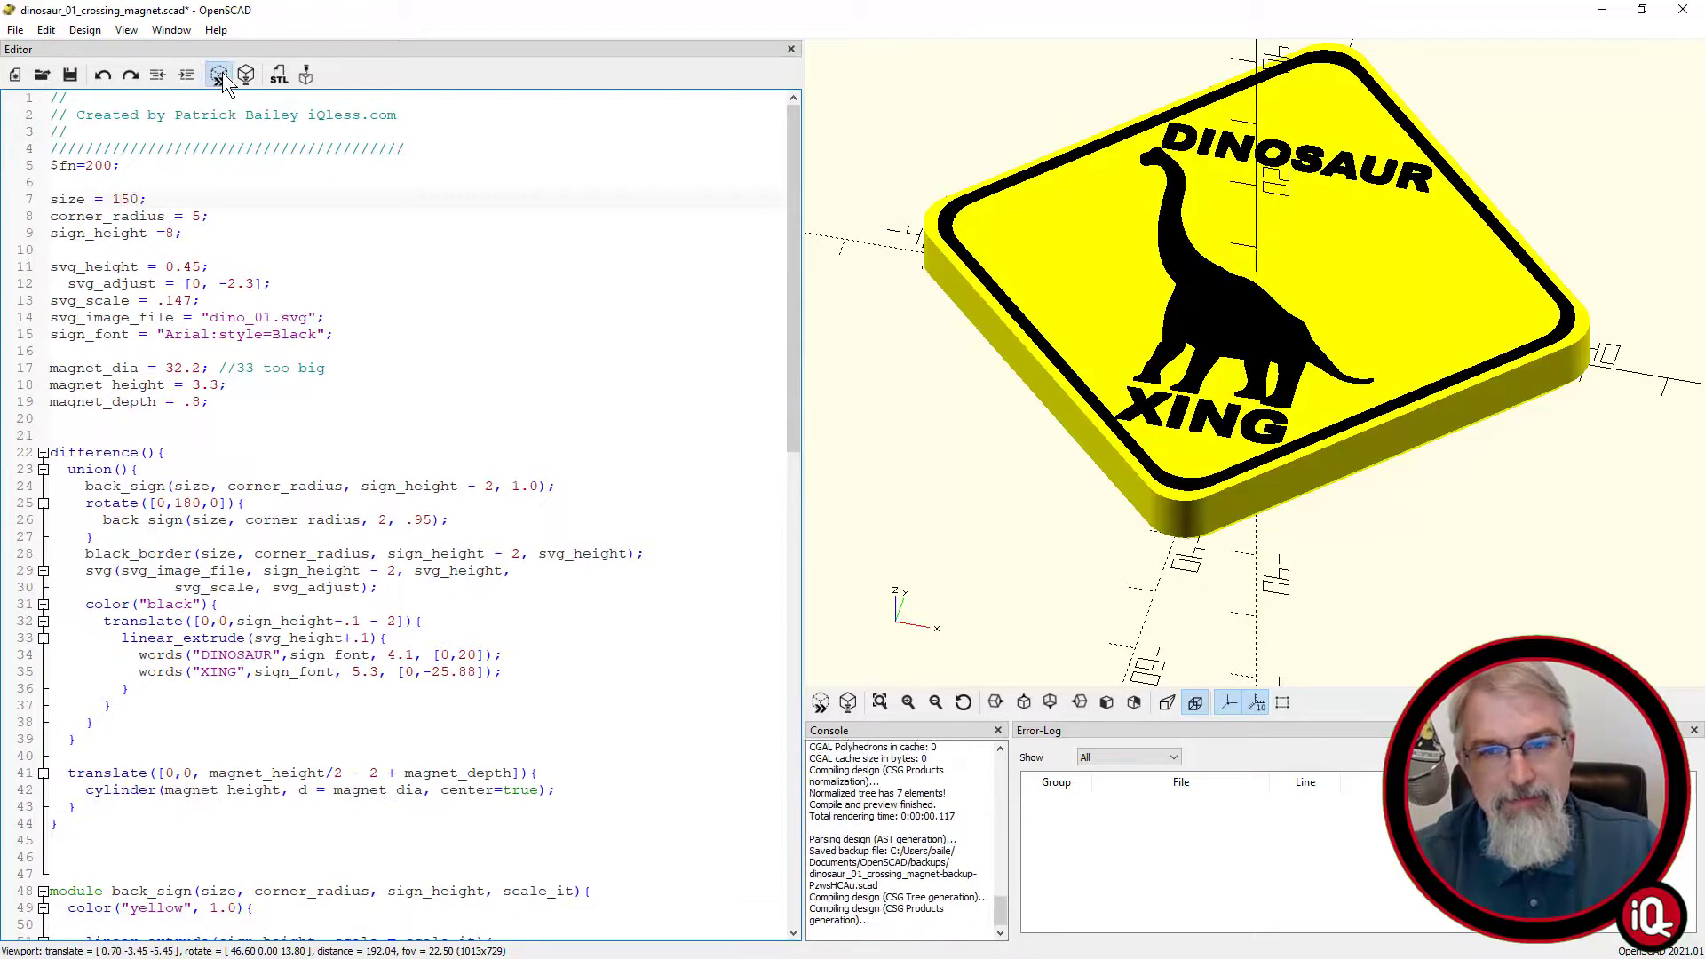
scroll(1094, 231, "down", 5)
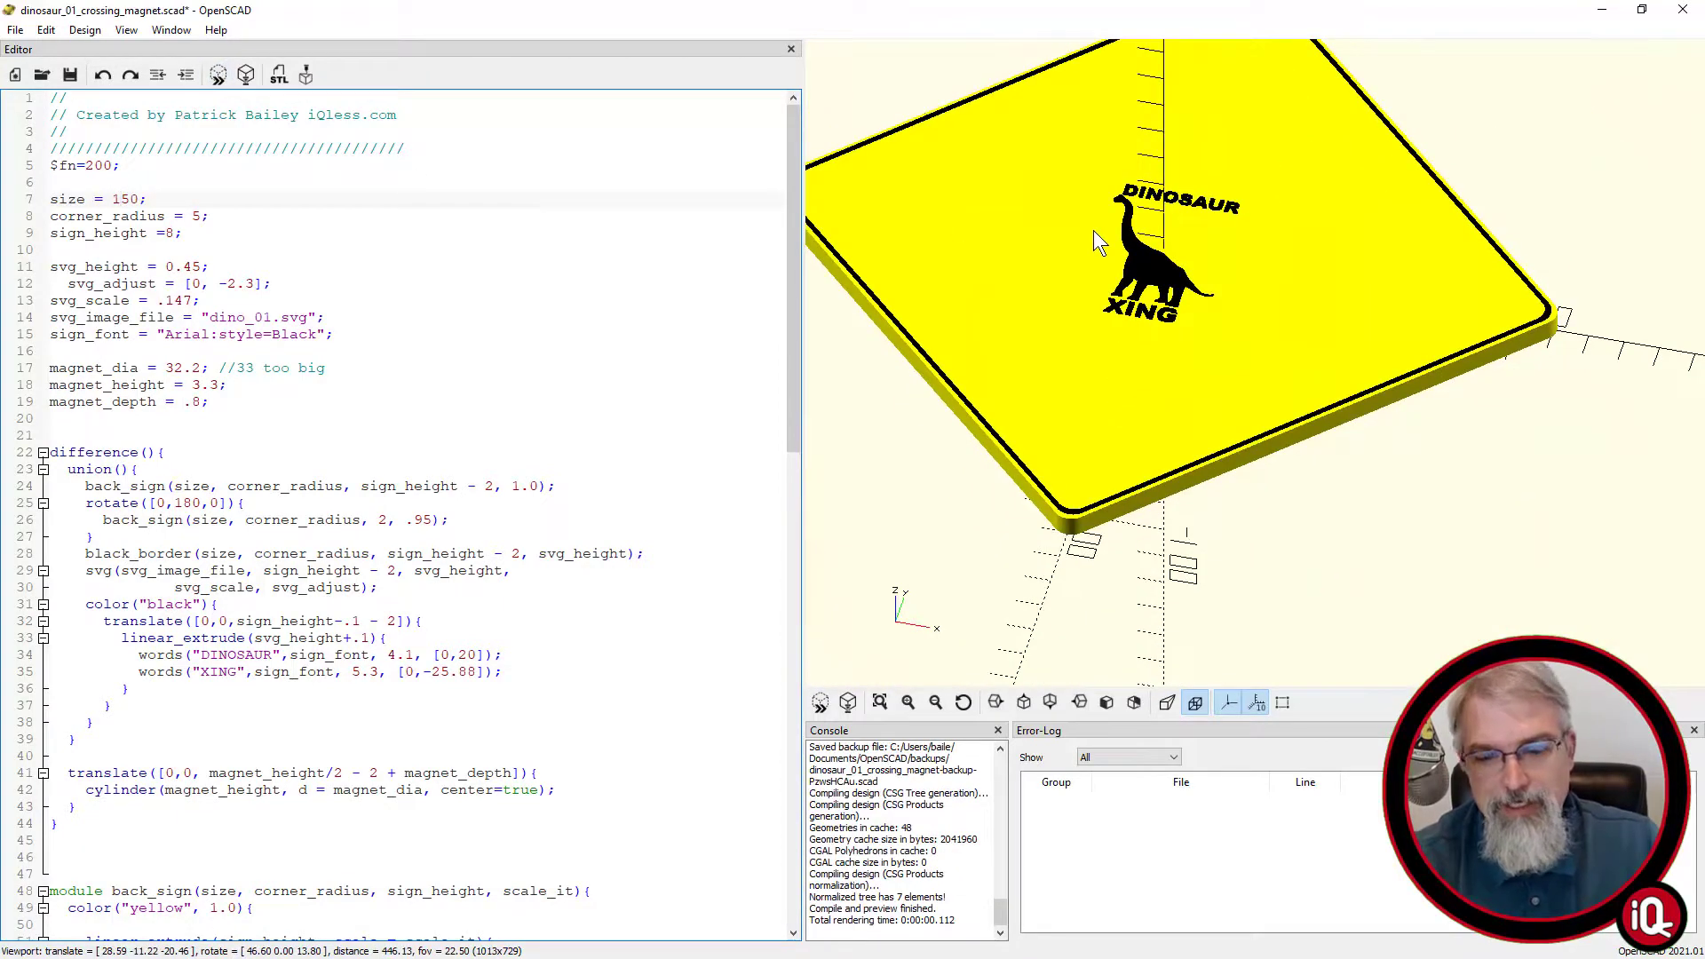
key("BackSpace")
left_click(218, 76)
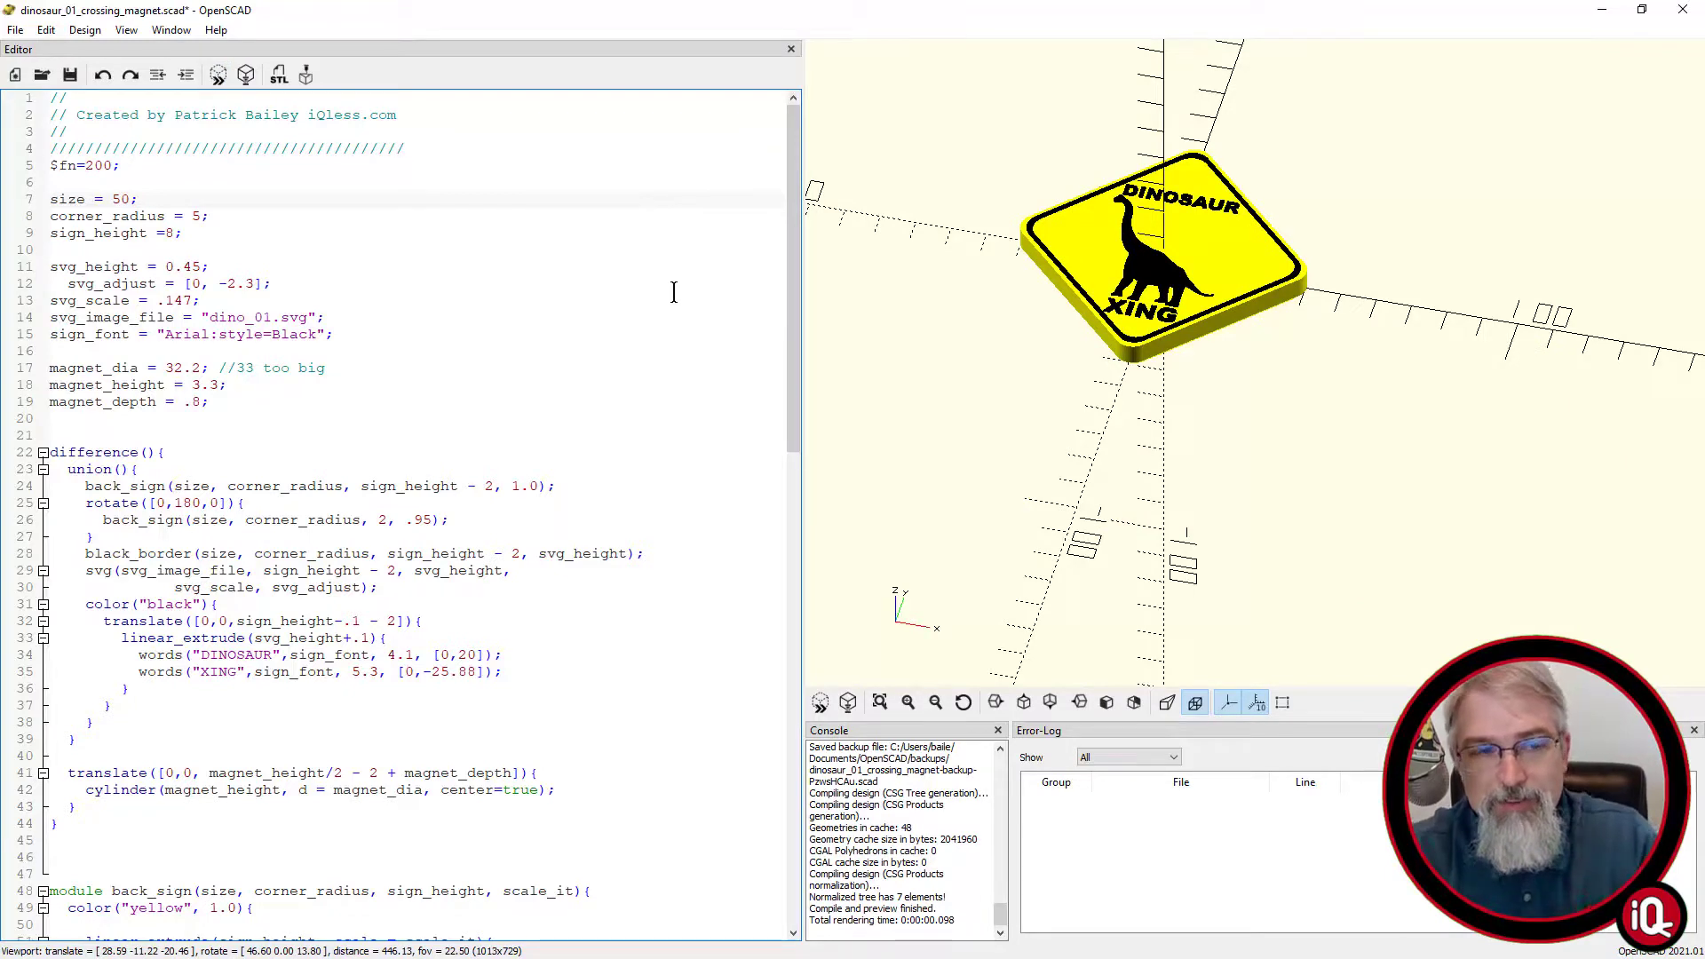
key("Delete")
type("6")
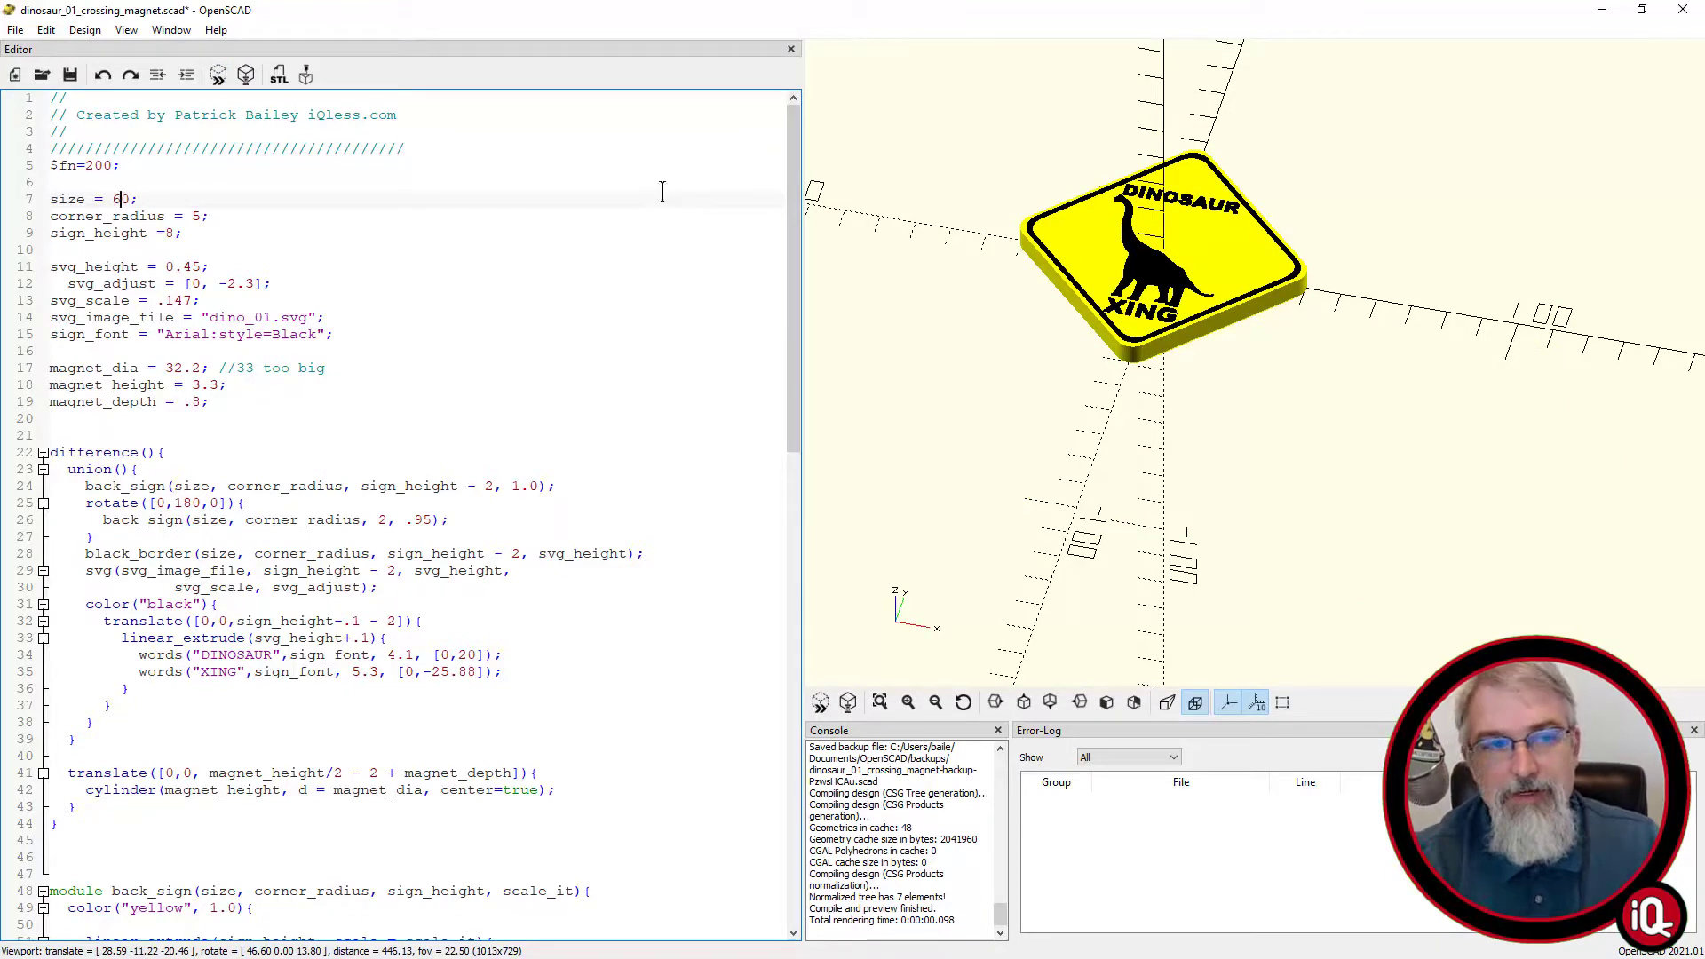
left_click(222, 75)
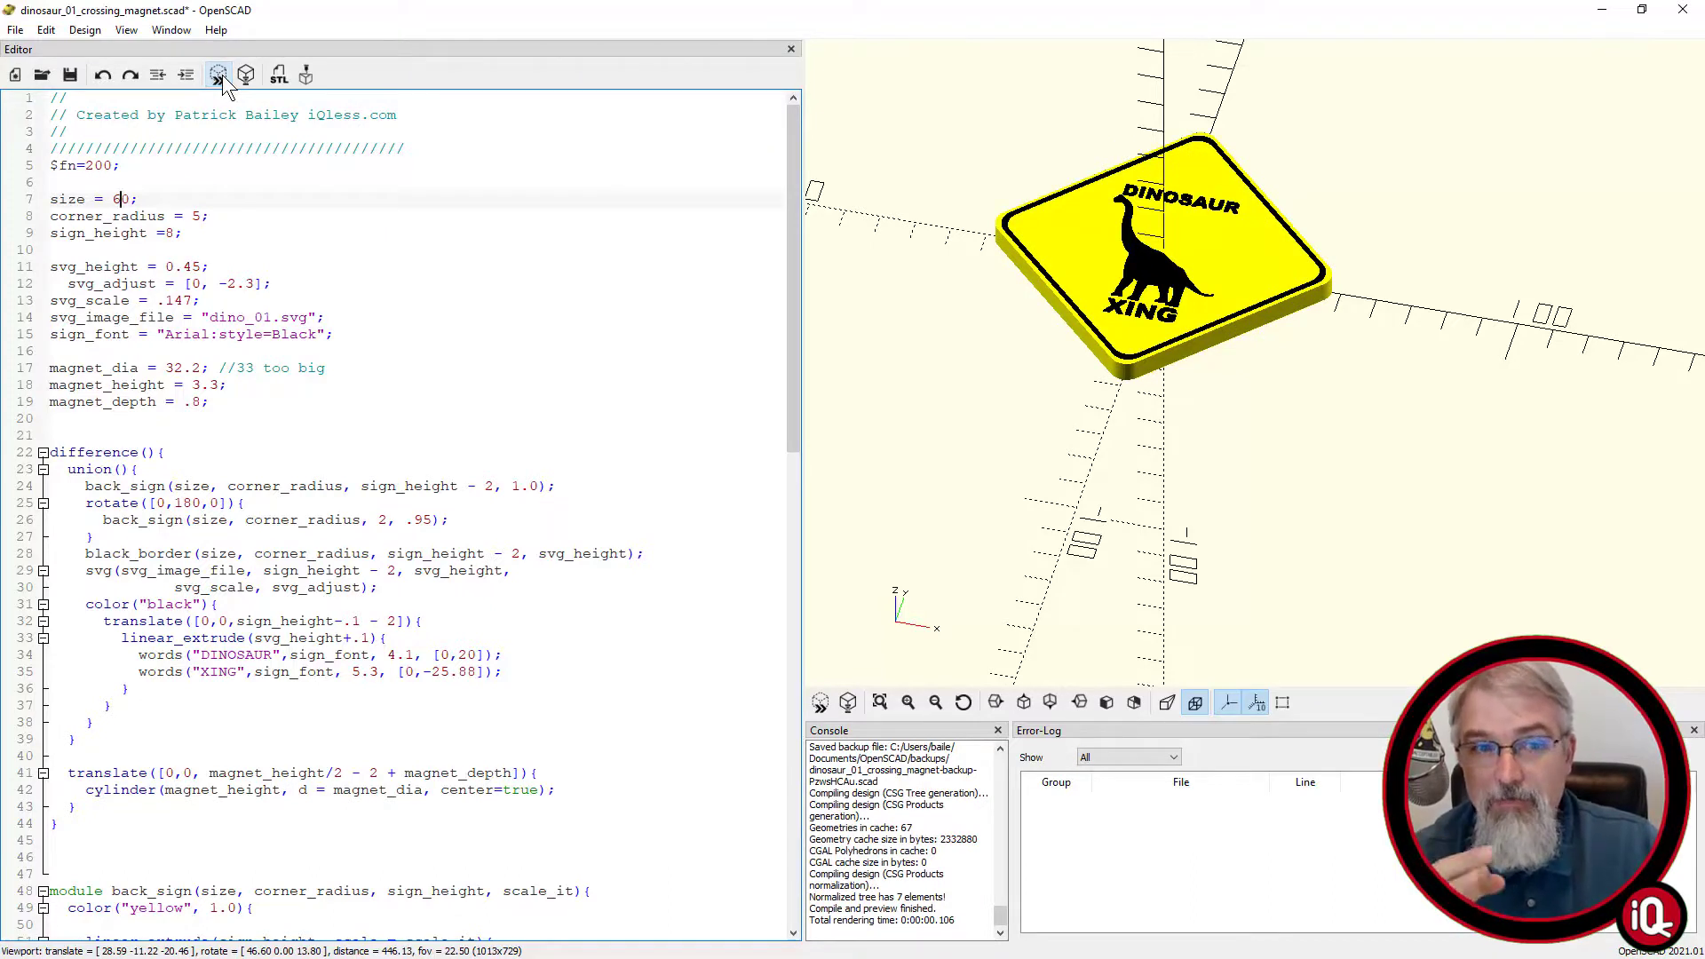
key("BackSpace")
type("5")
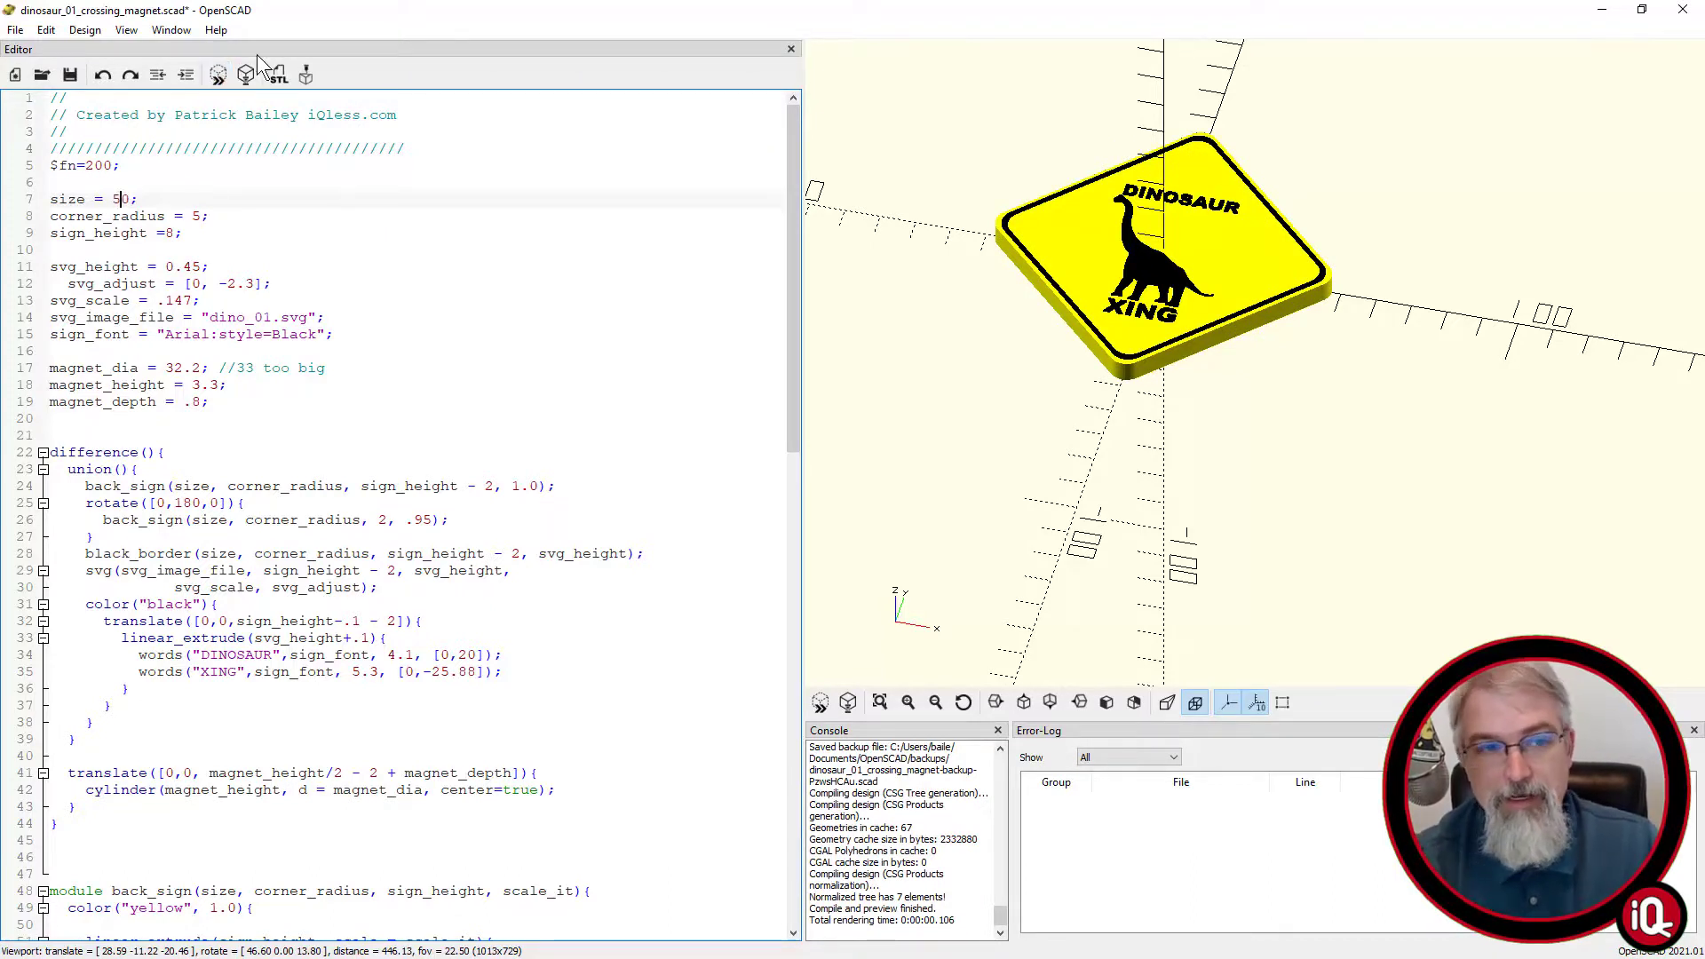
left_click(197, 76)
left_click(221, 77)
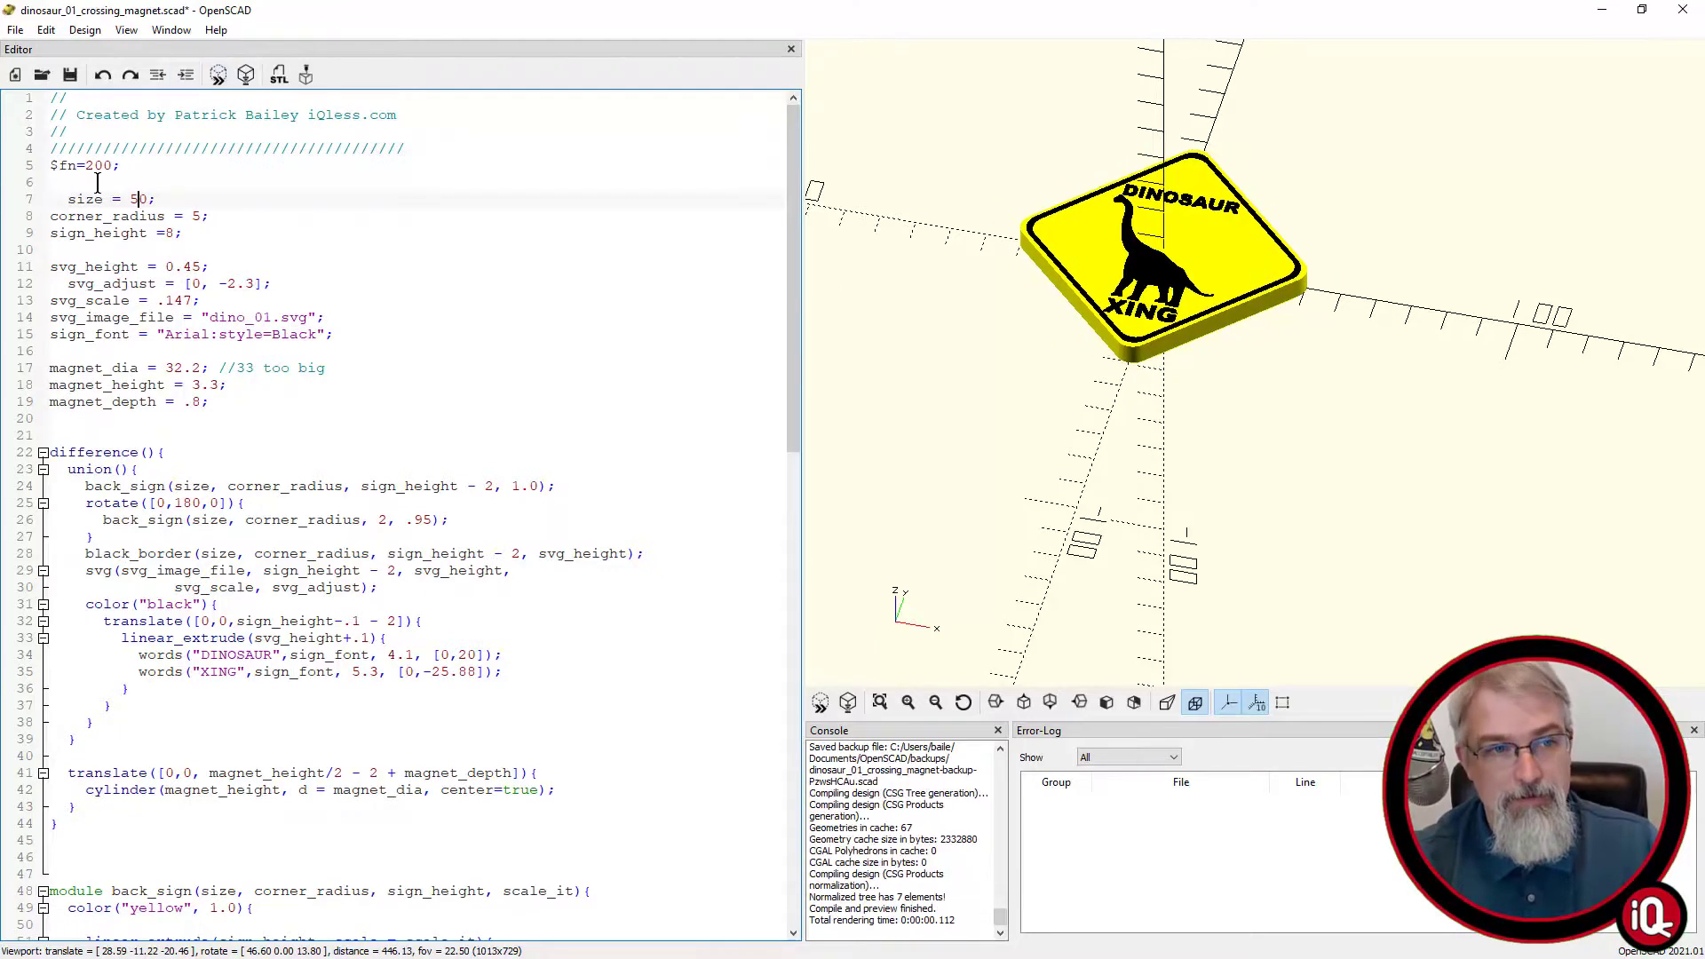
left_click_drag(75, 199, 49, 199)
type("s")
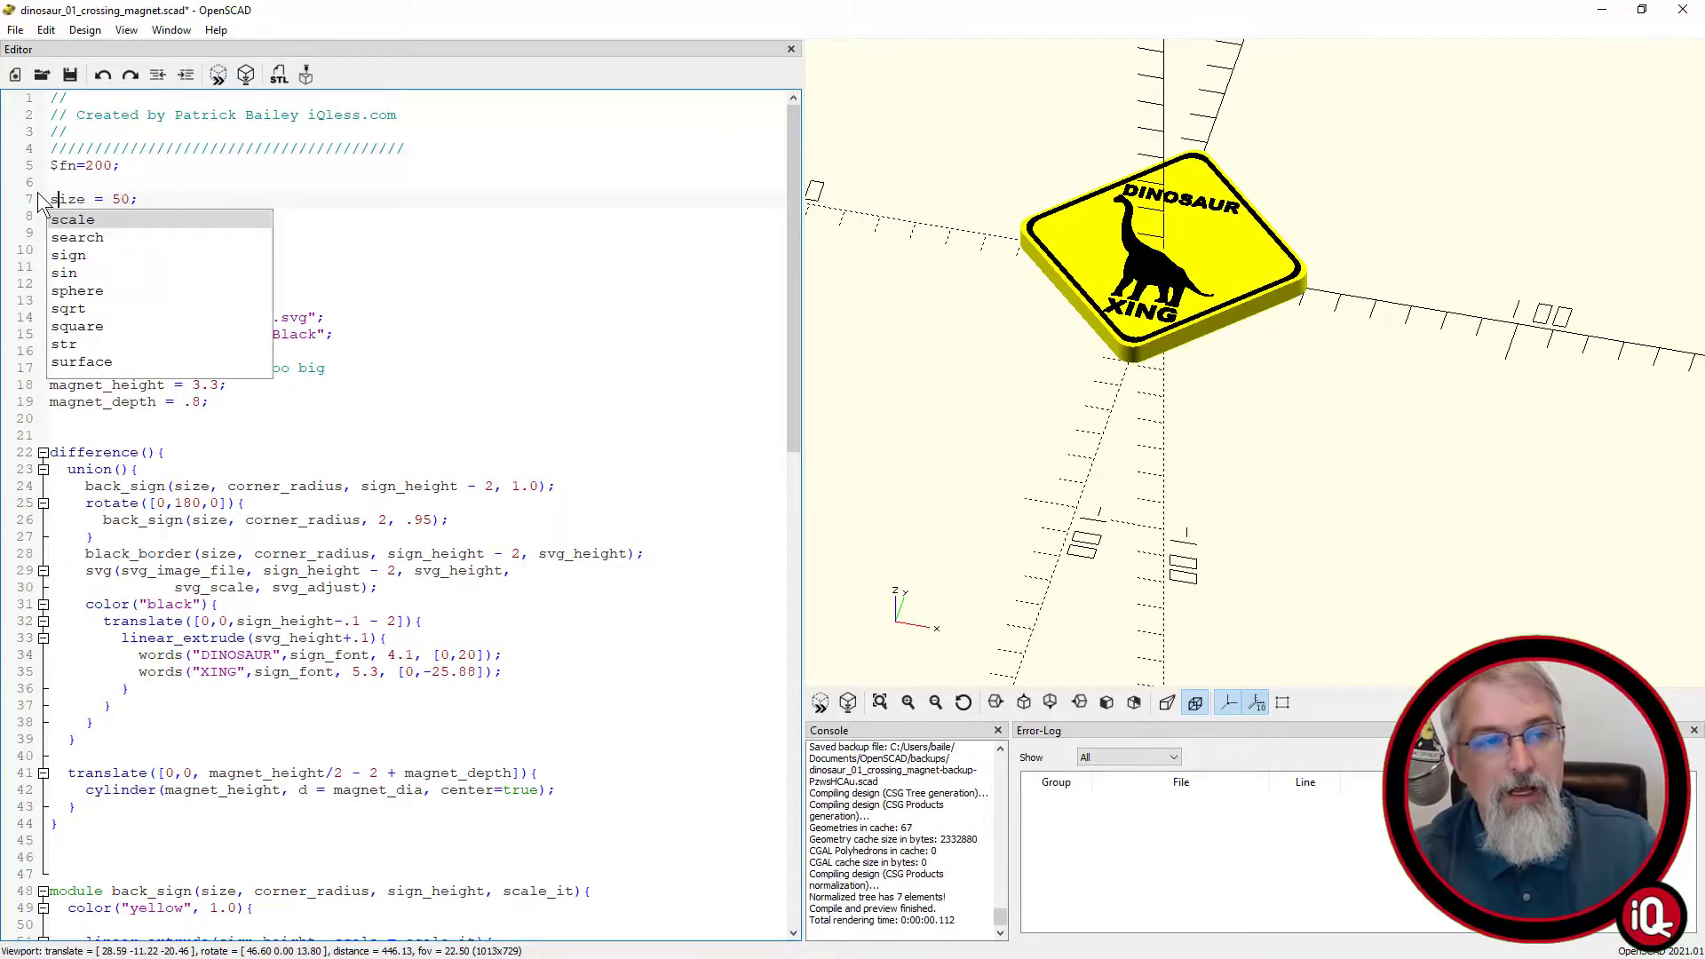
key("Escape")
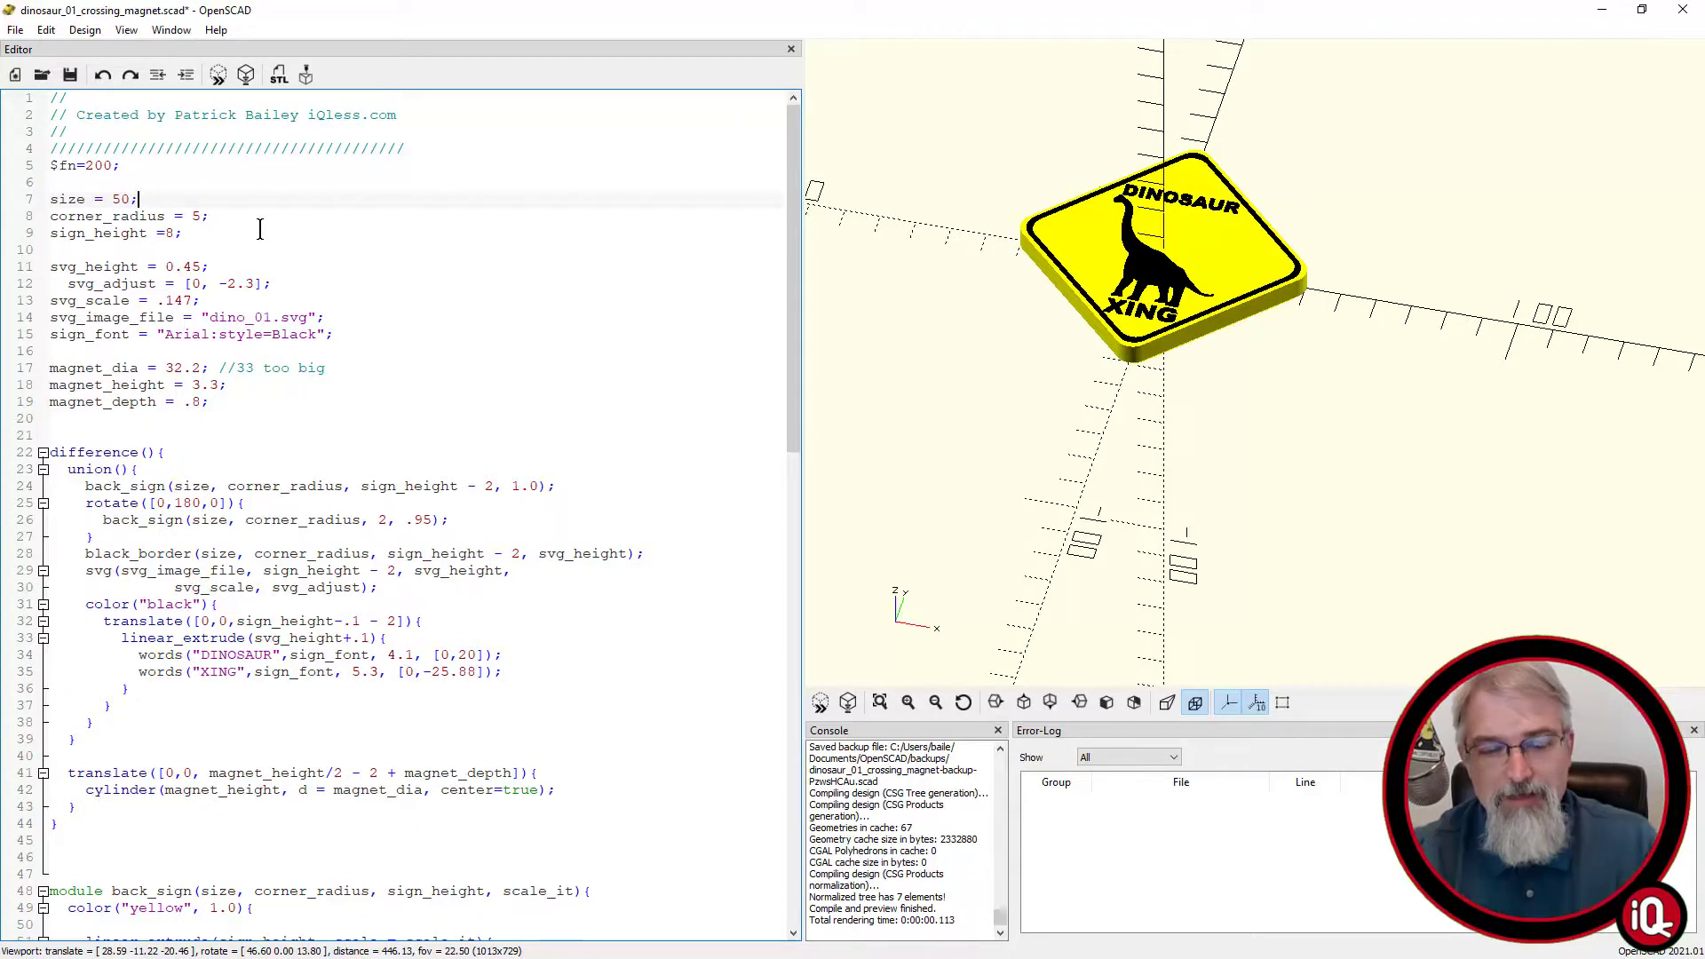
left_click_drag(211, 368, 166, 374)
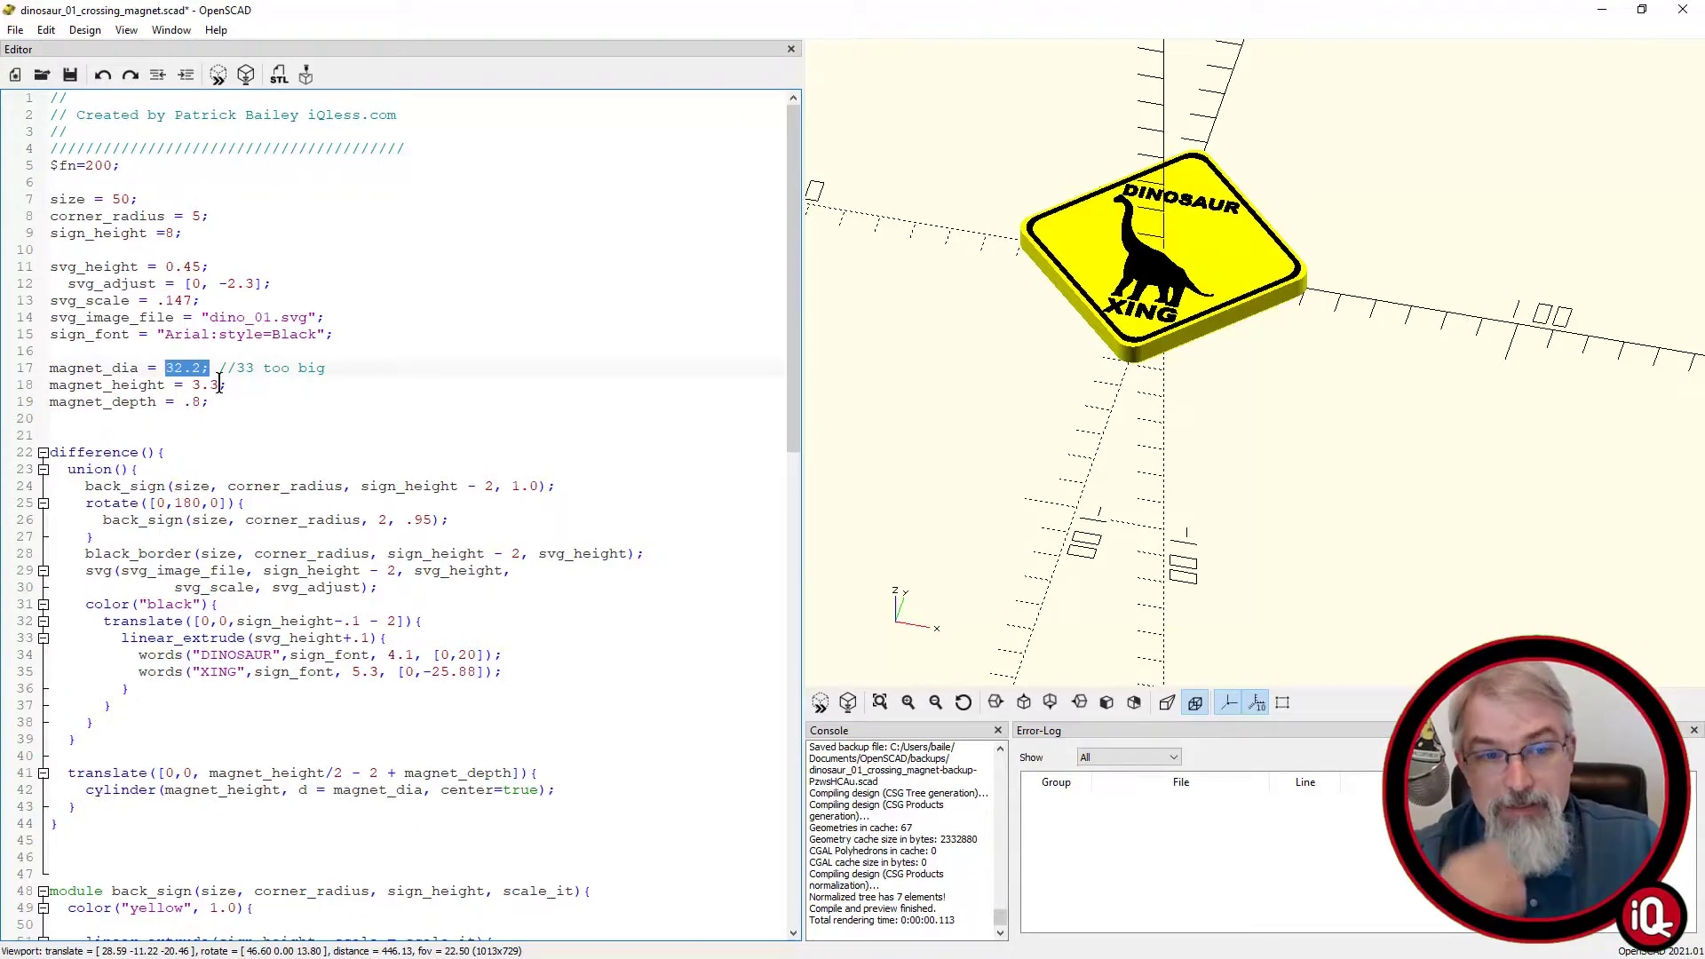
left_click(210, 368)
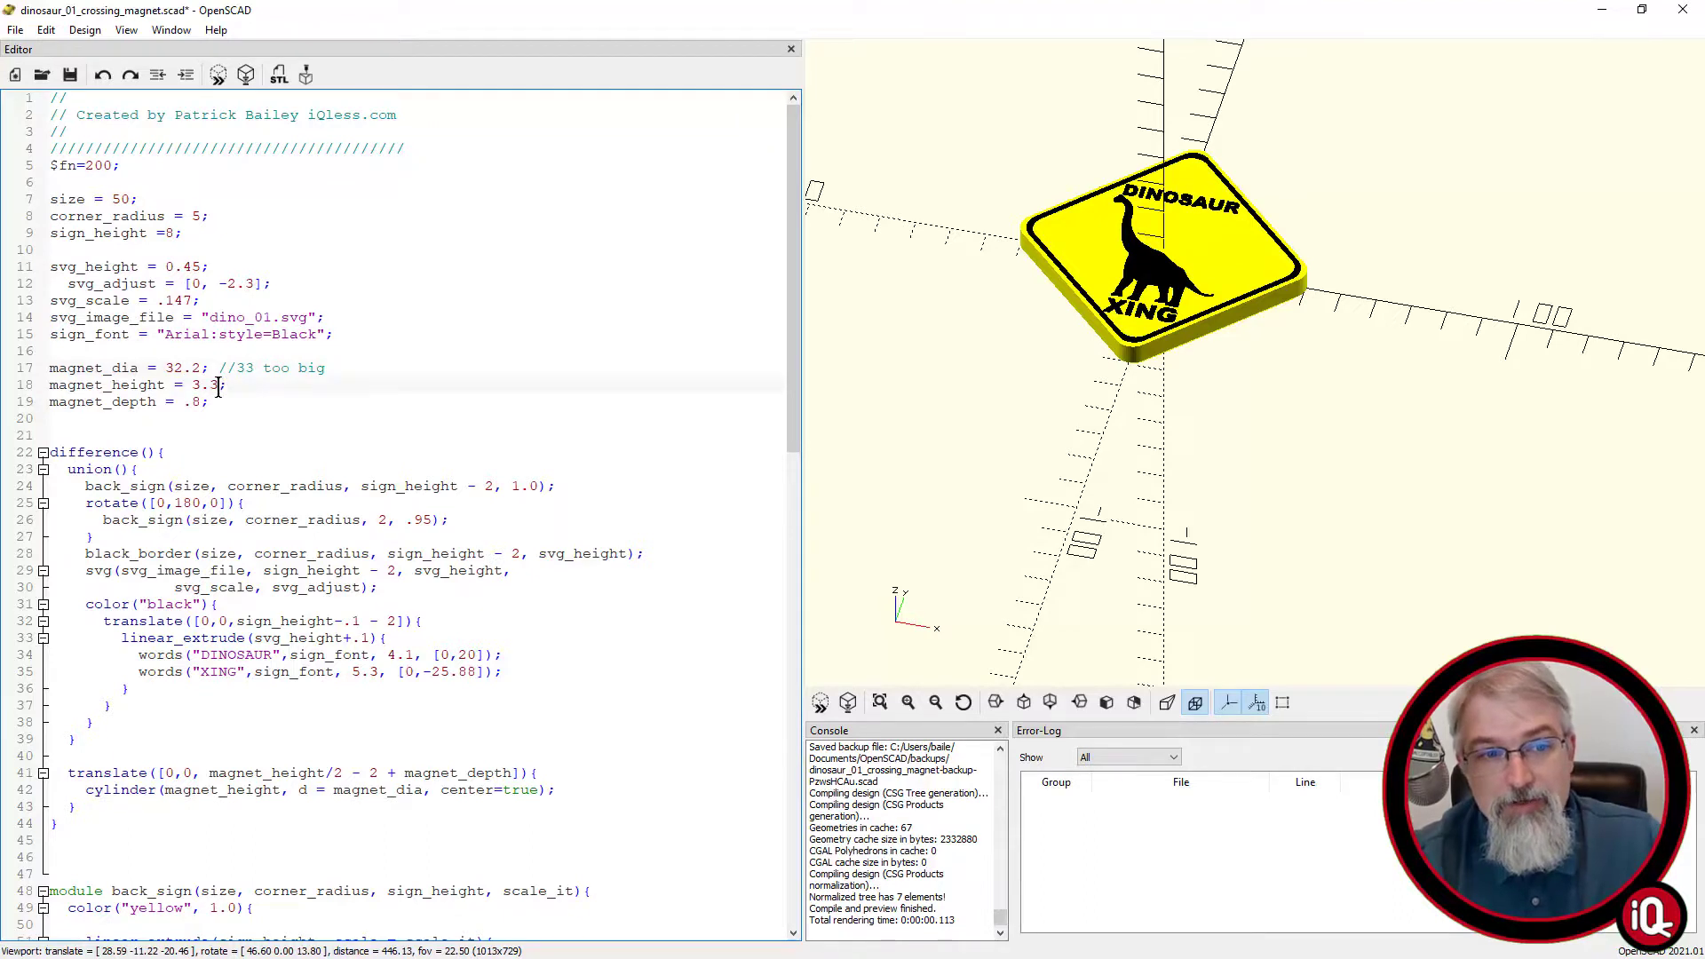
left_click_drag(222, 384, 191, 384)
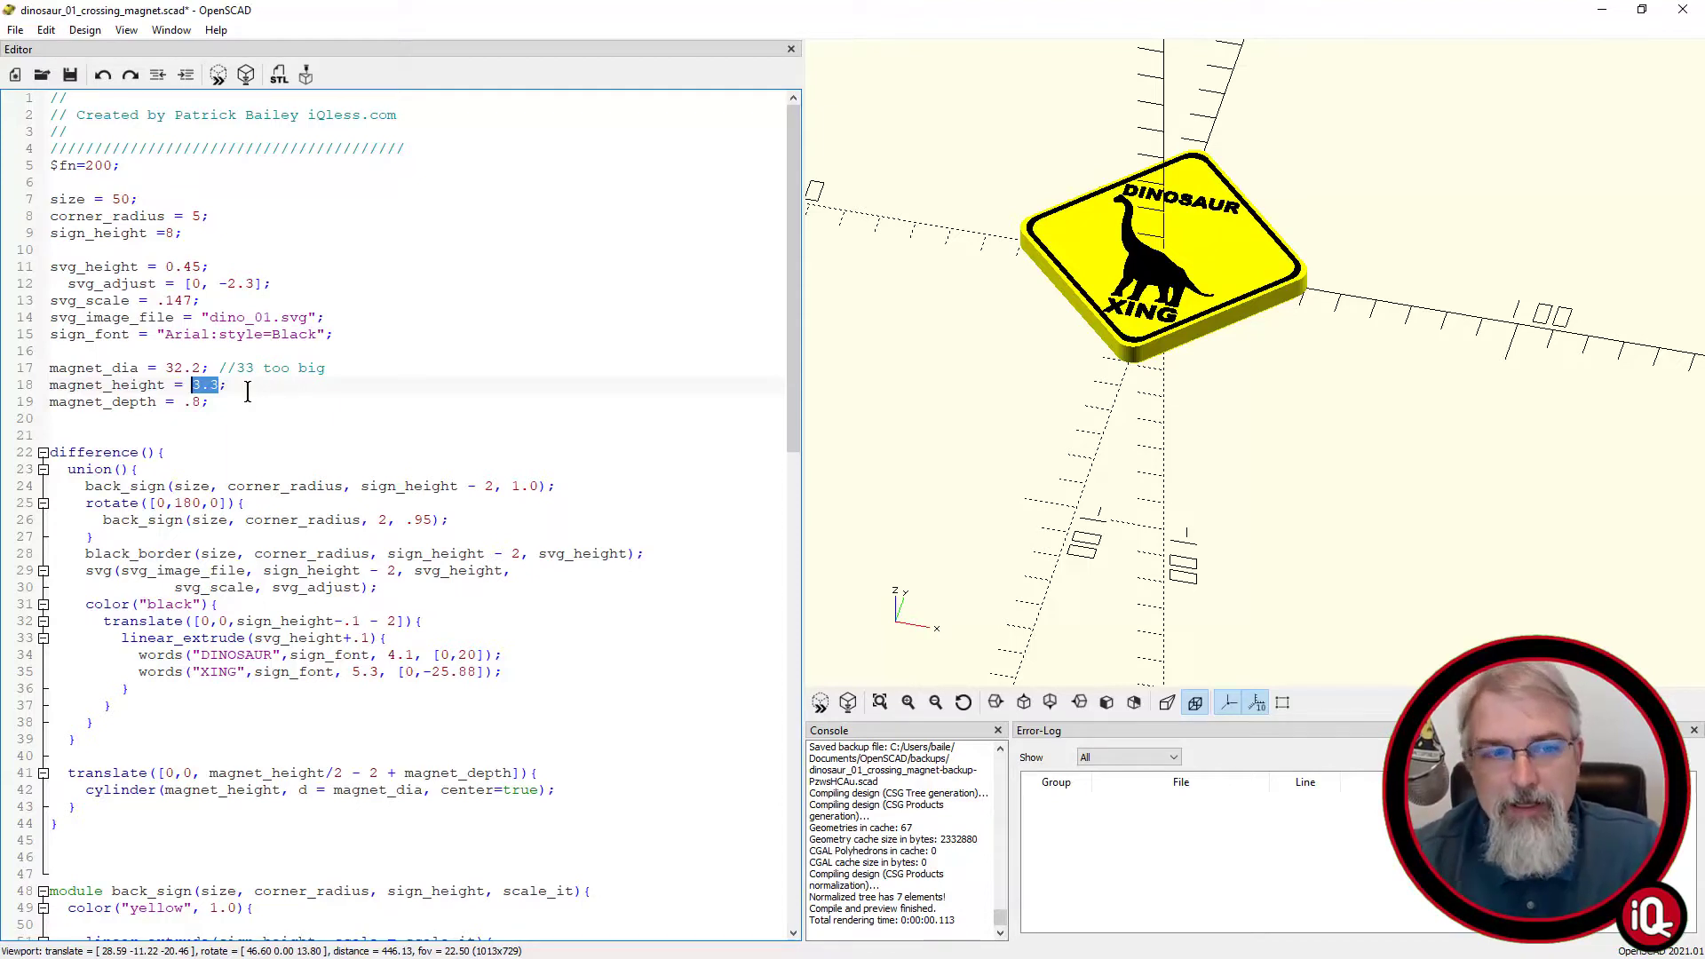
- Change magnet_depth on line 19 from 1.2 to .8 and zoom into the preview
key("Right")
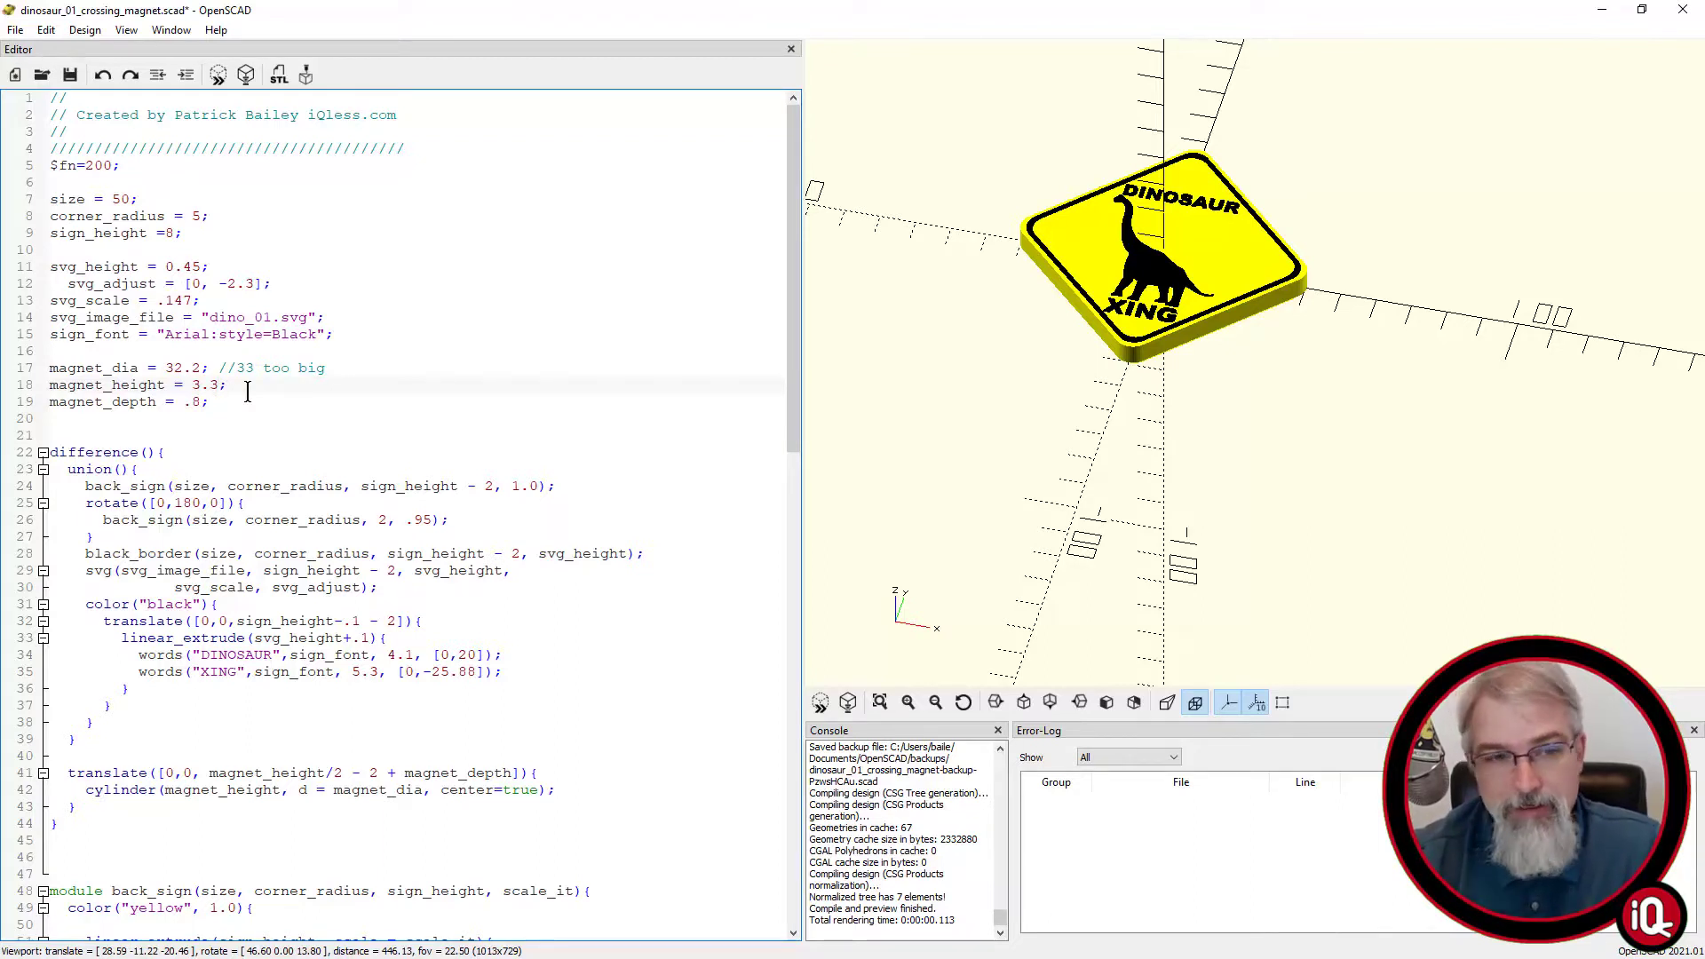
key("Down")
key("Left")
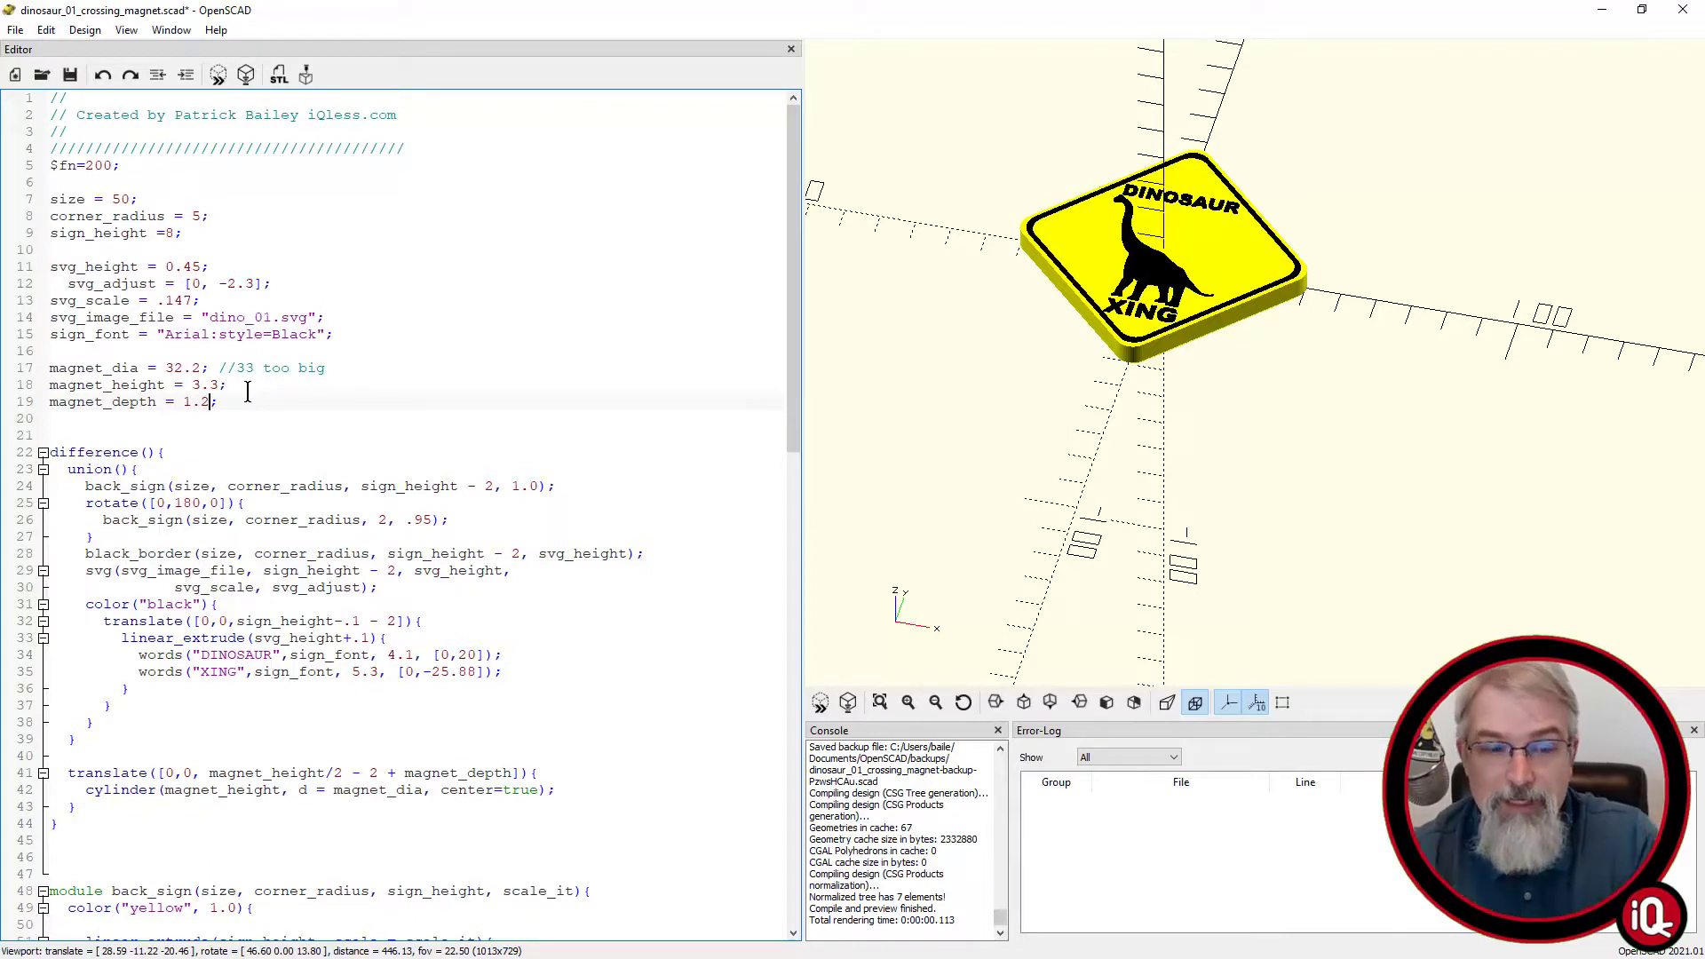
key("BackSpace")
key("BackSpace")
type(".8")
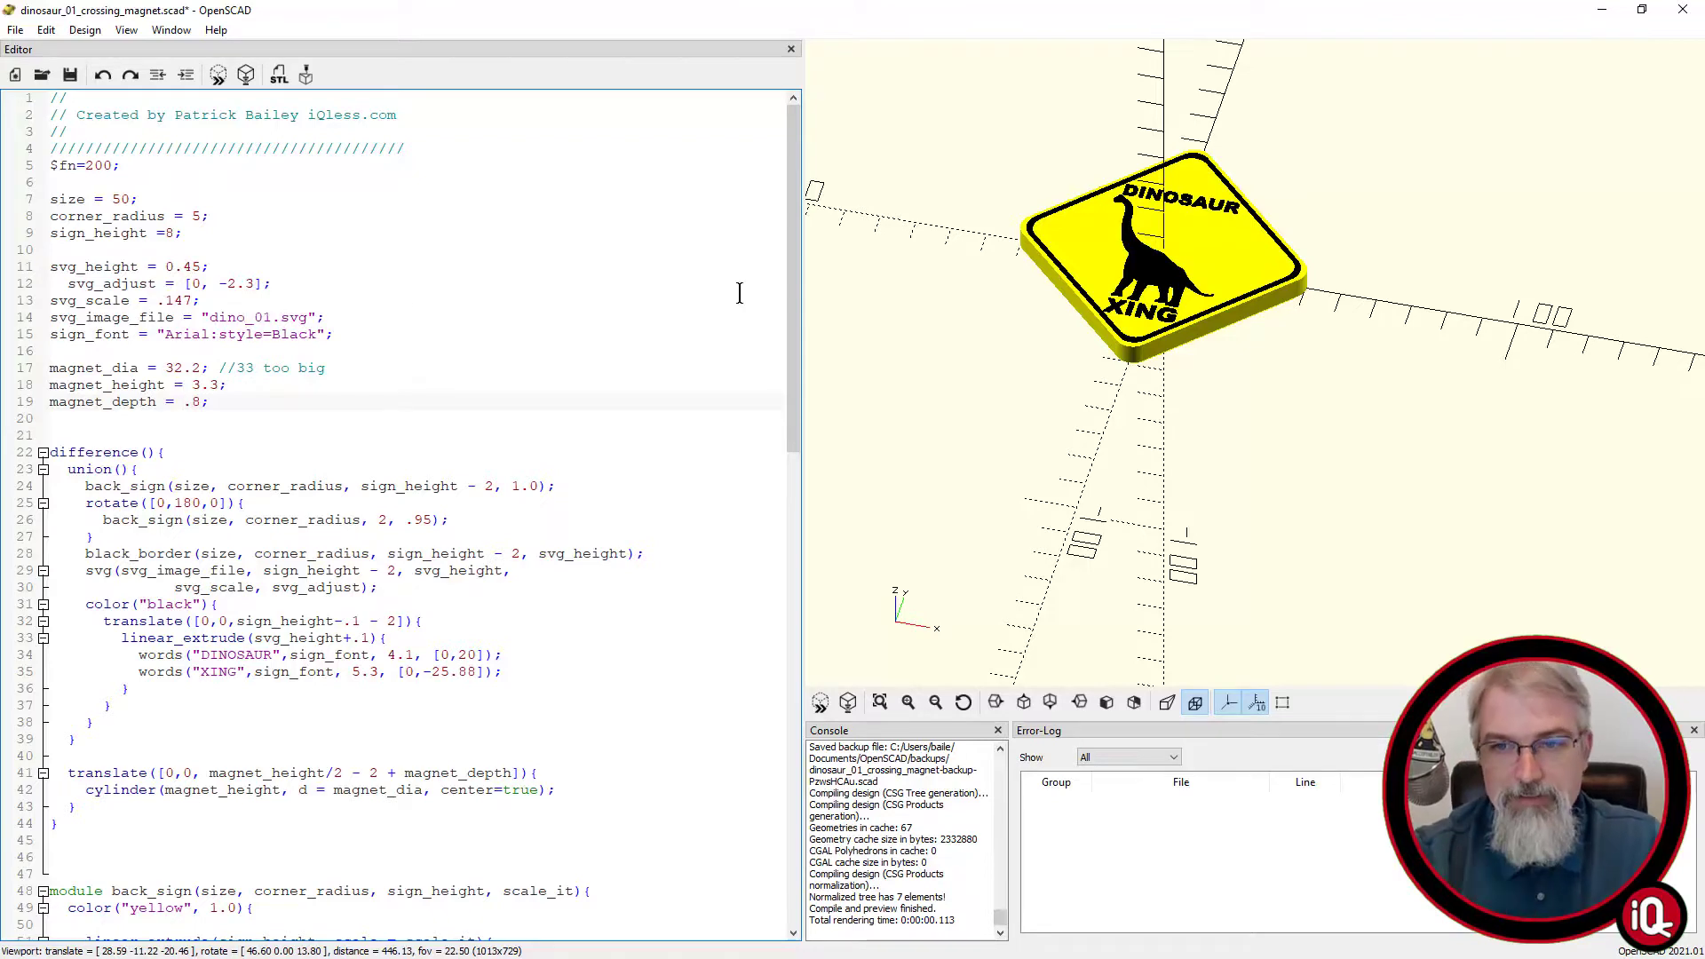
scroll(1118, 288, "up", 3)
scroll(1282, 199, "up", 3)
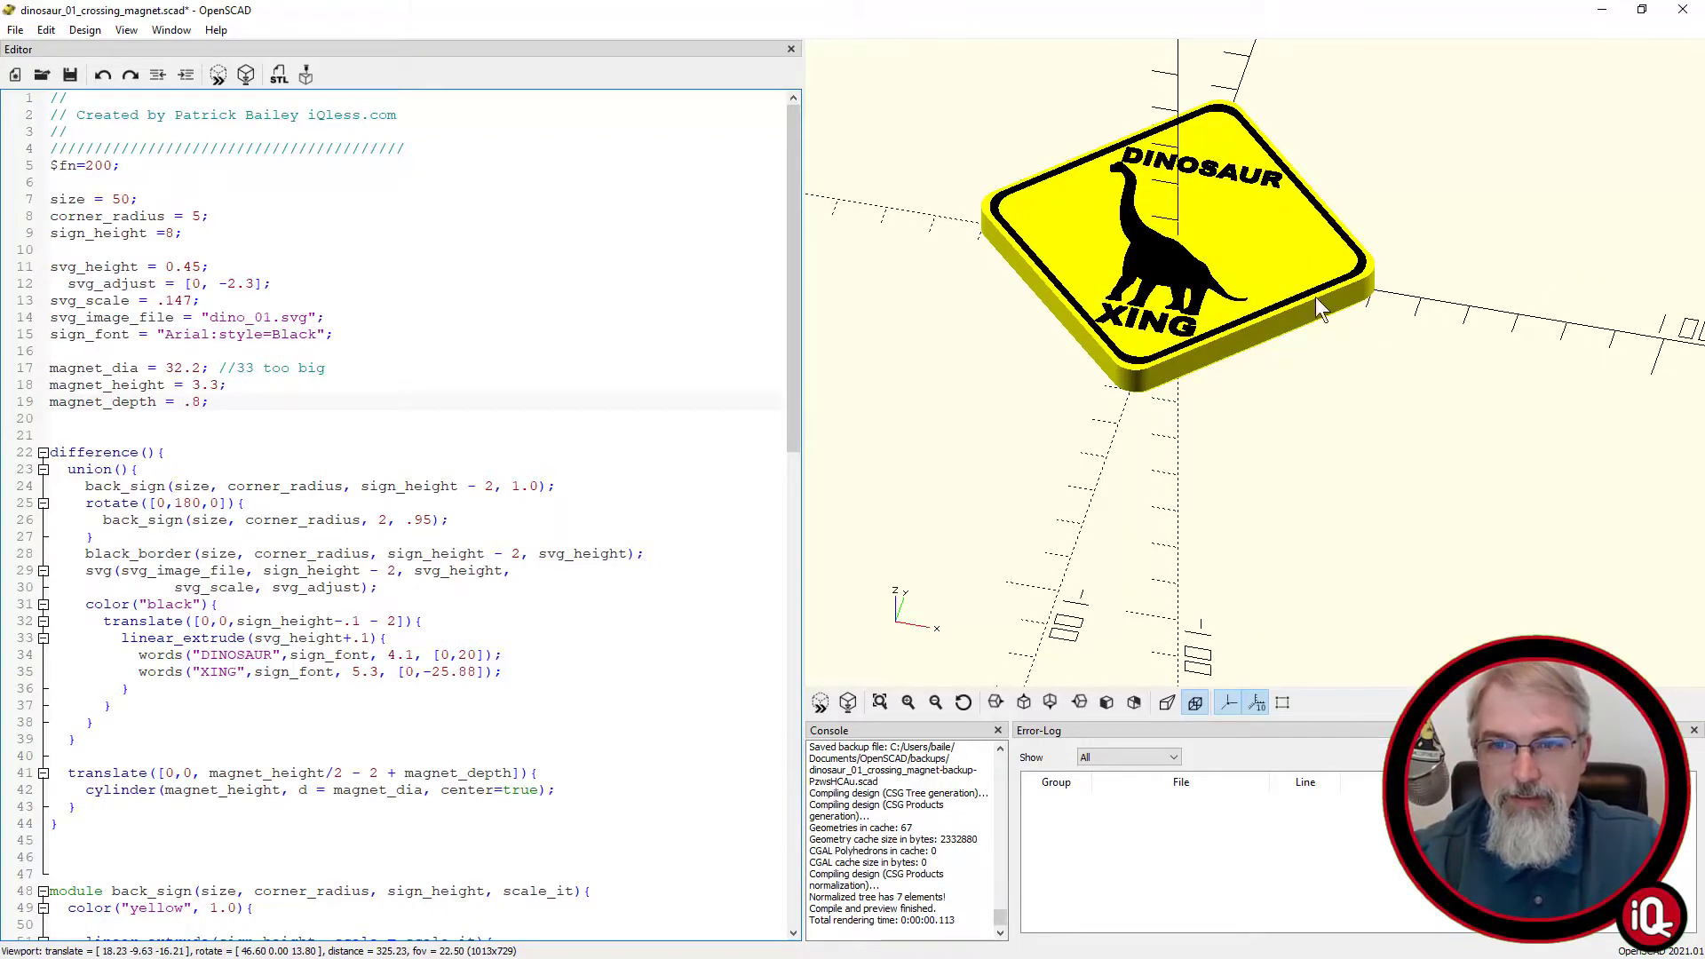
- Drop Pterodactyl.svg from the 3dprint folder into the script below the sign_font line
right_click_drag(1261, 418, 1243, 376)
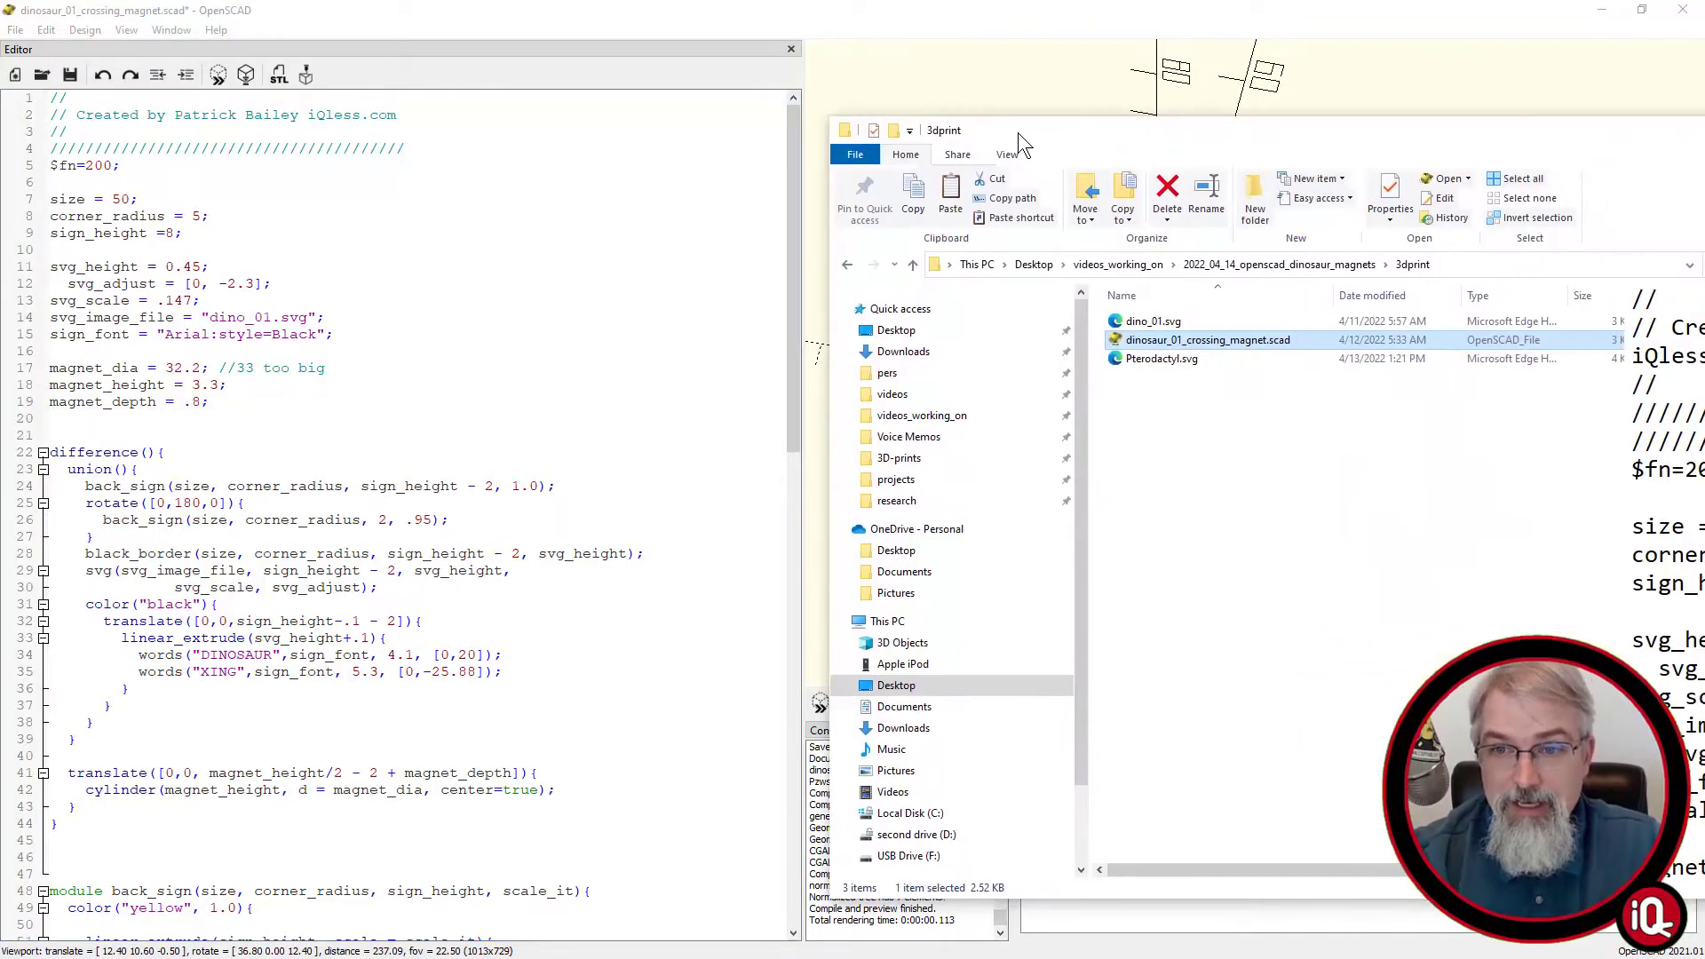
left_click_drag(1014, 129, 1704, 124)
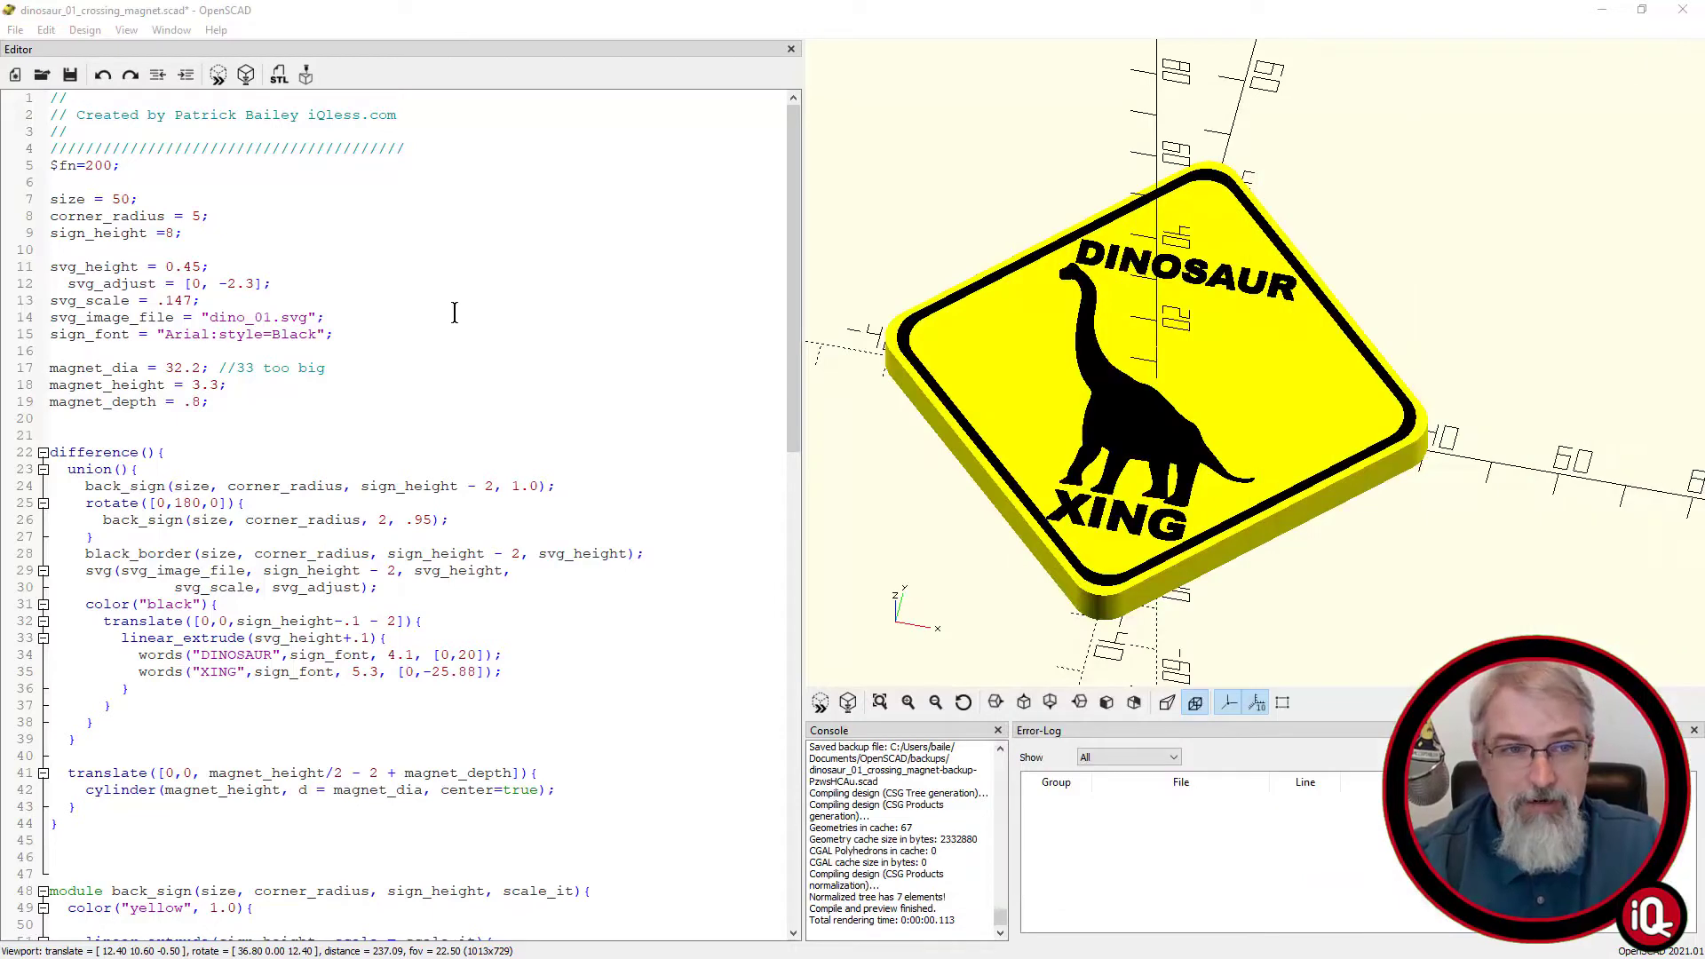
left_click(423, 334)
key("Return")
key("Return")
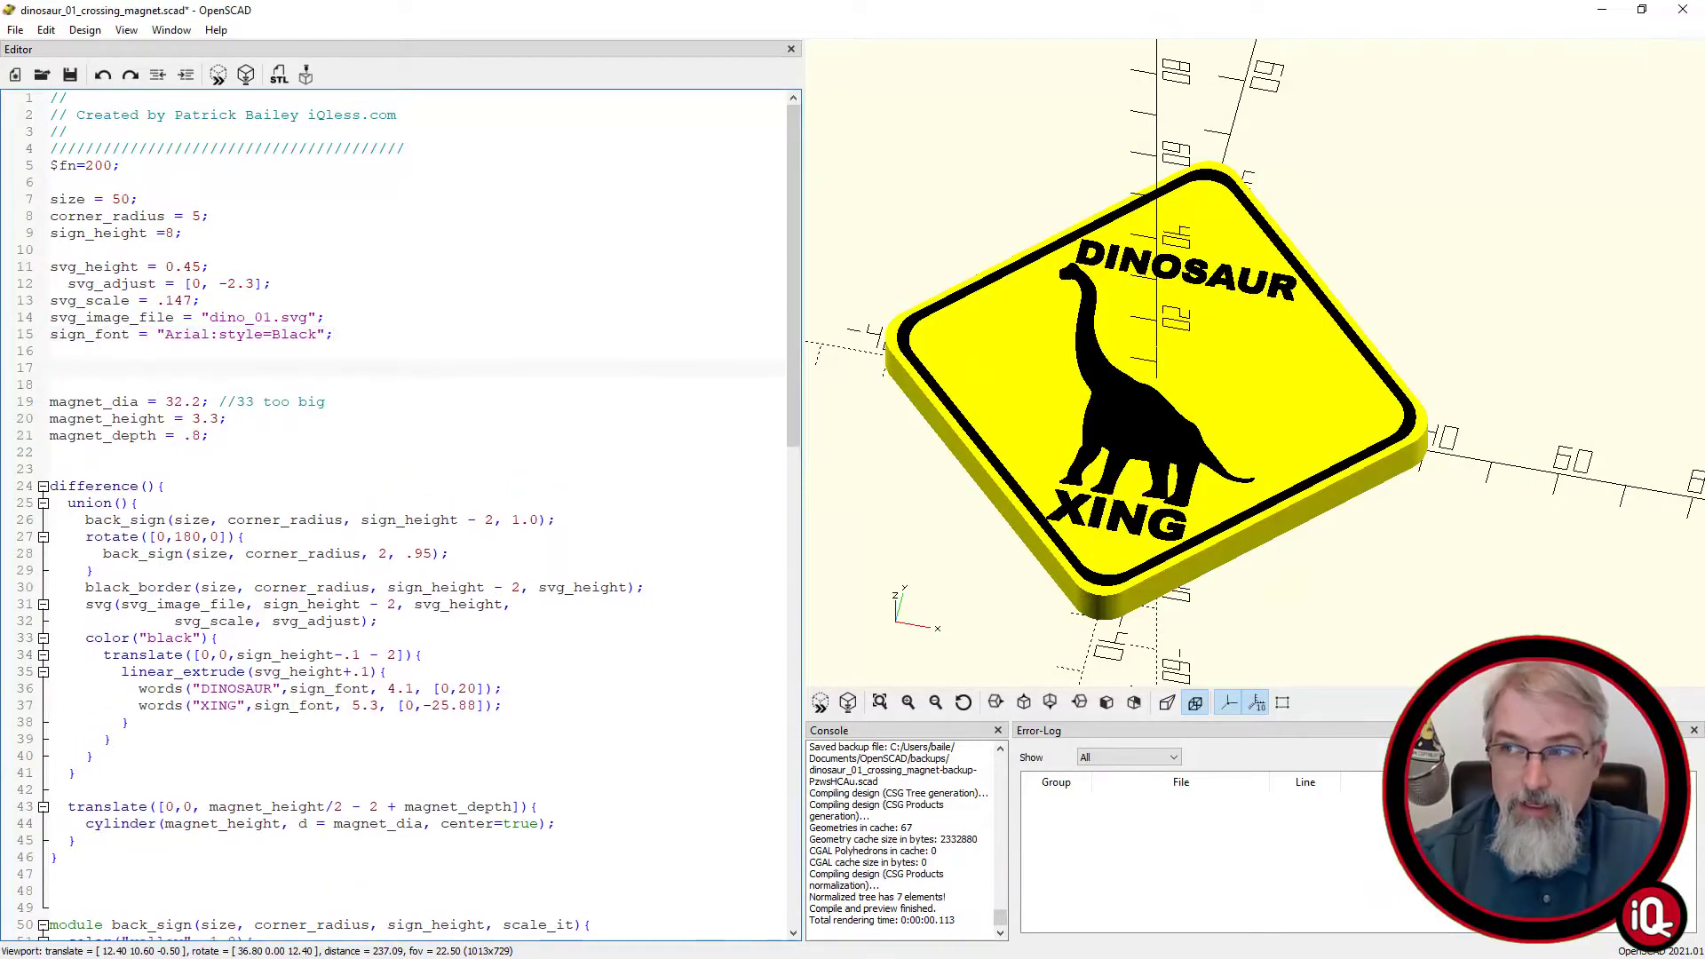
left_click_drag(1704, 108, 1021, 108)
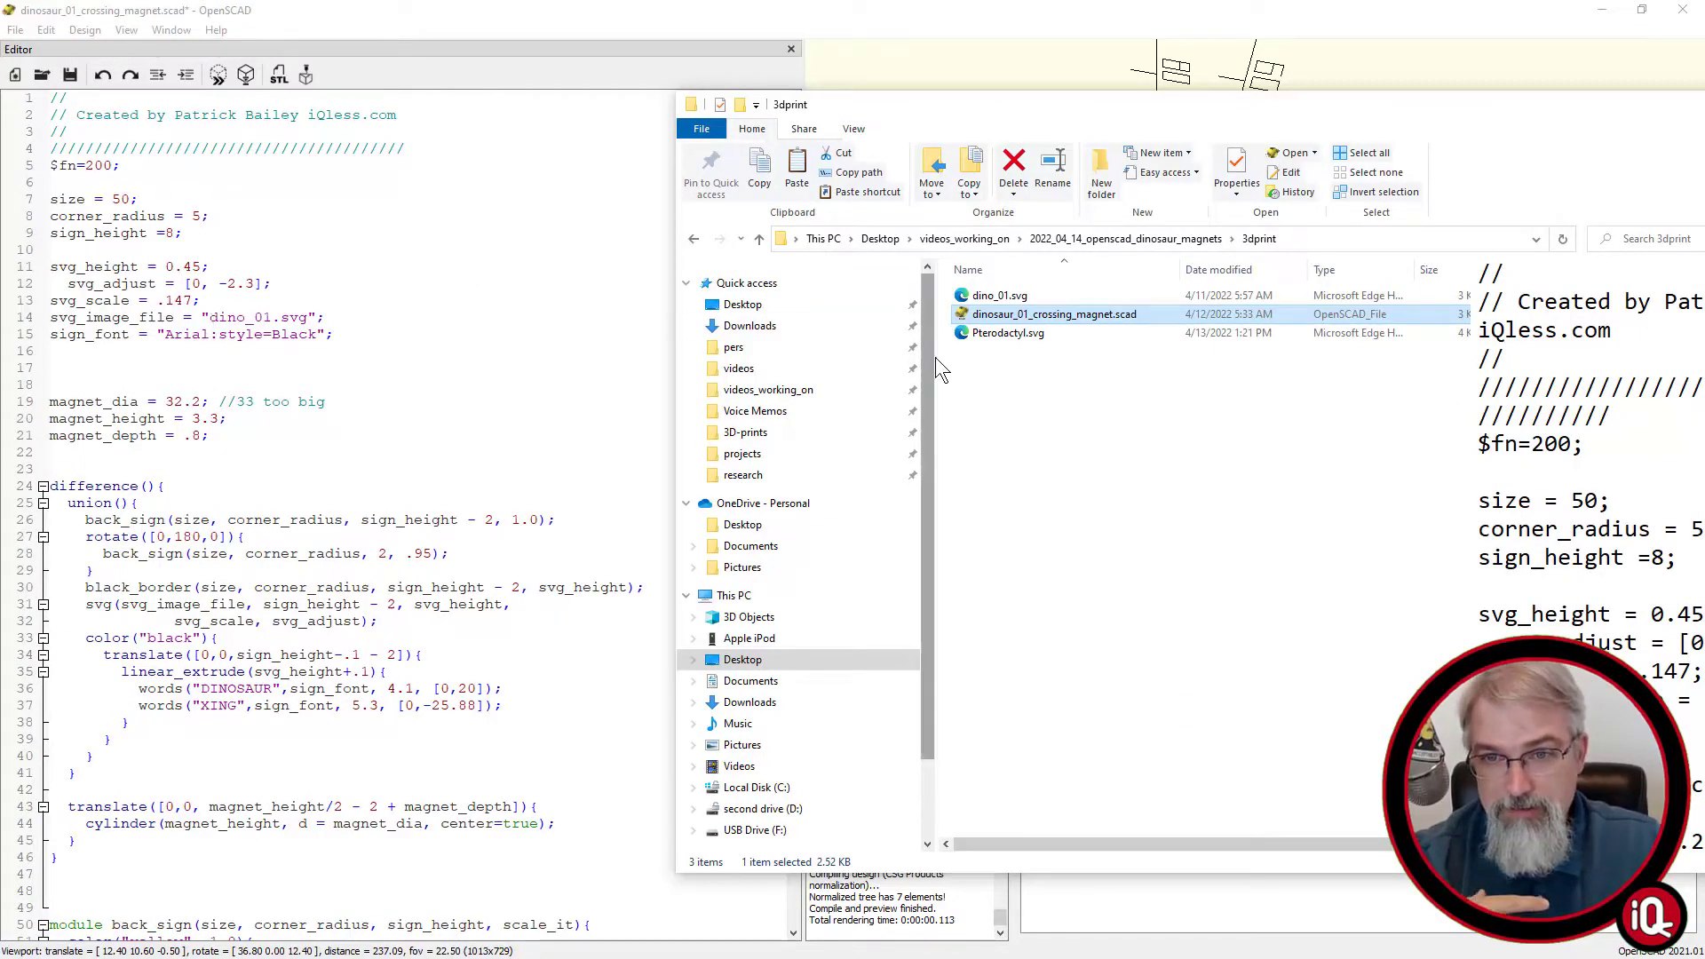
left_click(1008, 334)
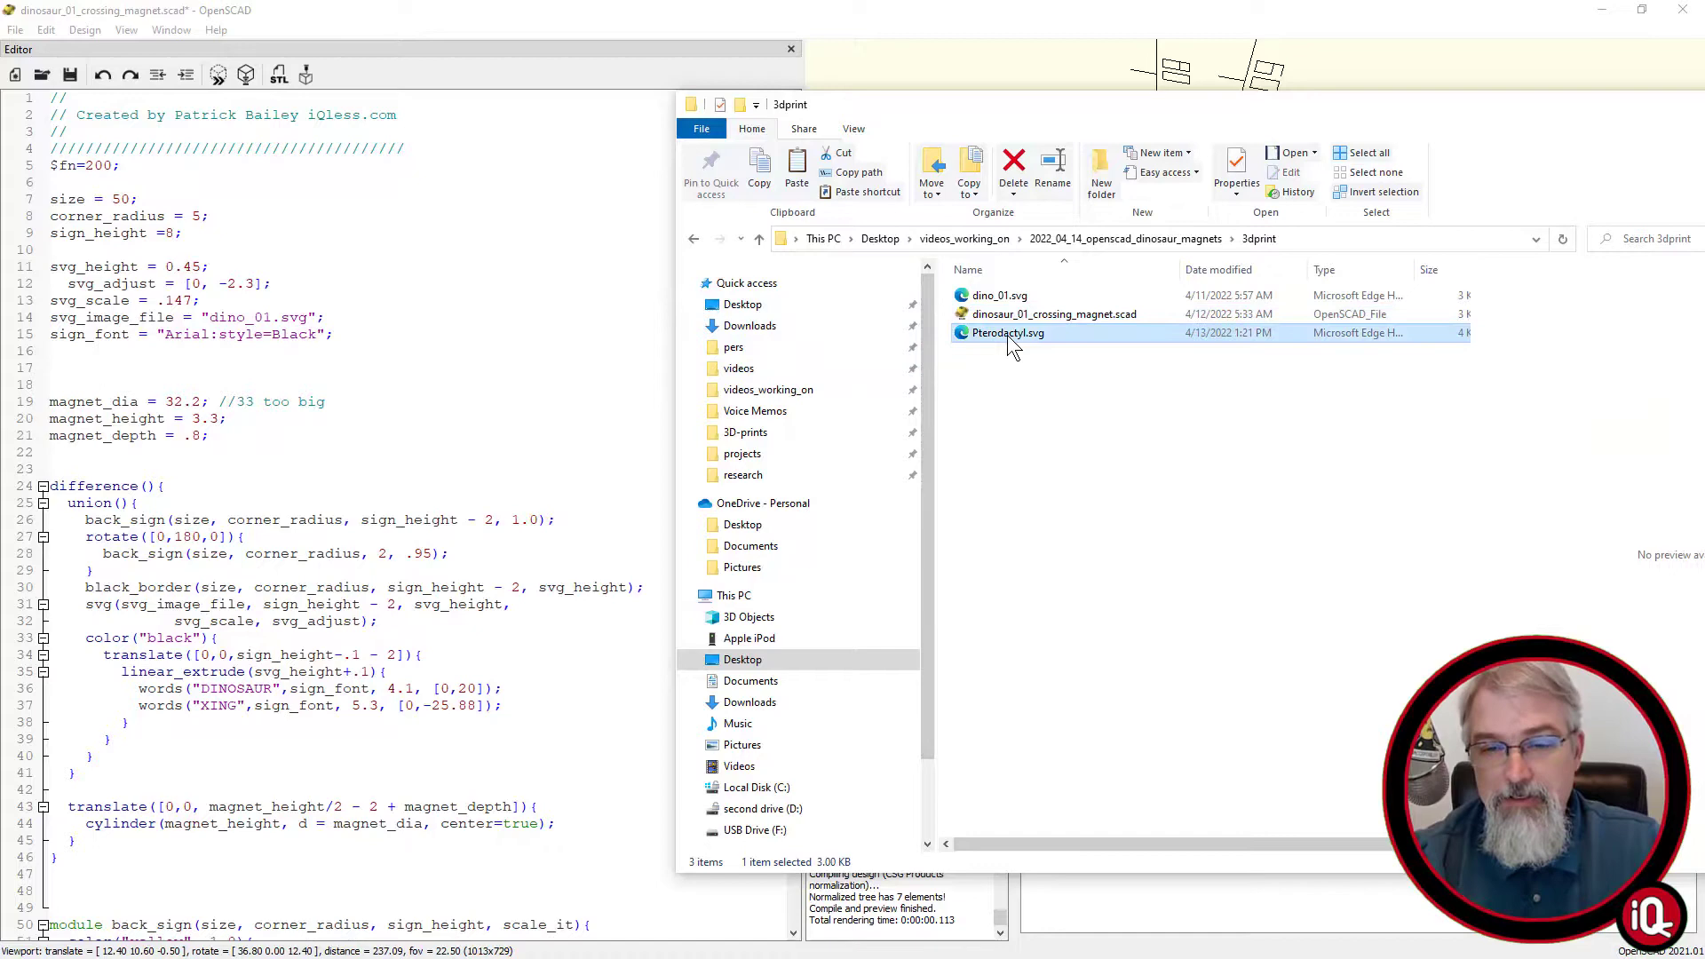
left_click_drag(1007, 334, 365, 393)
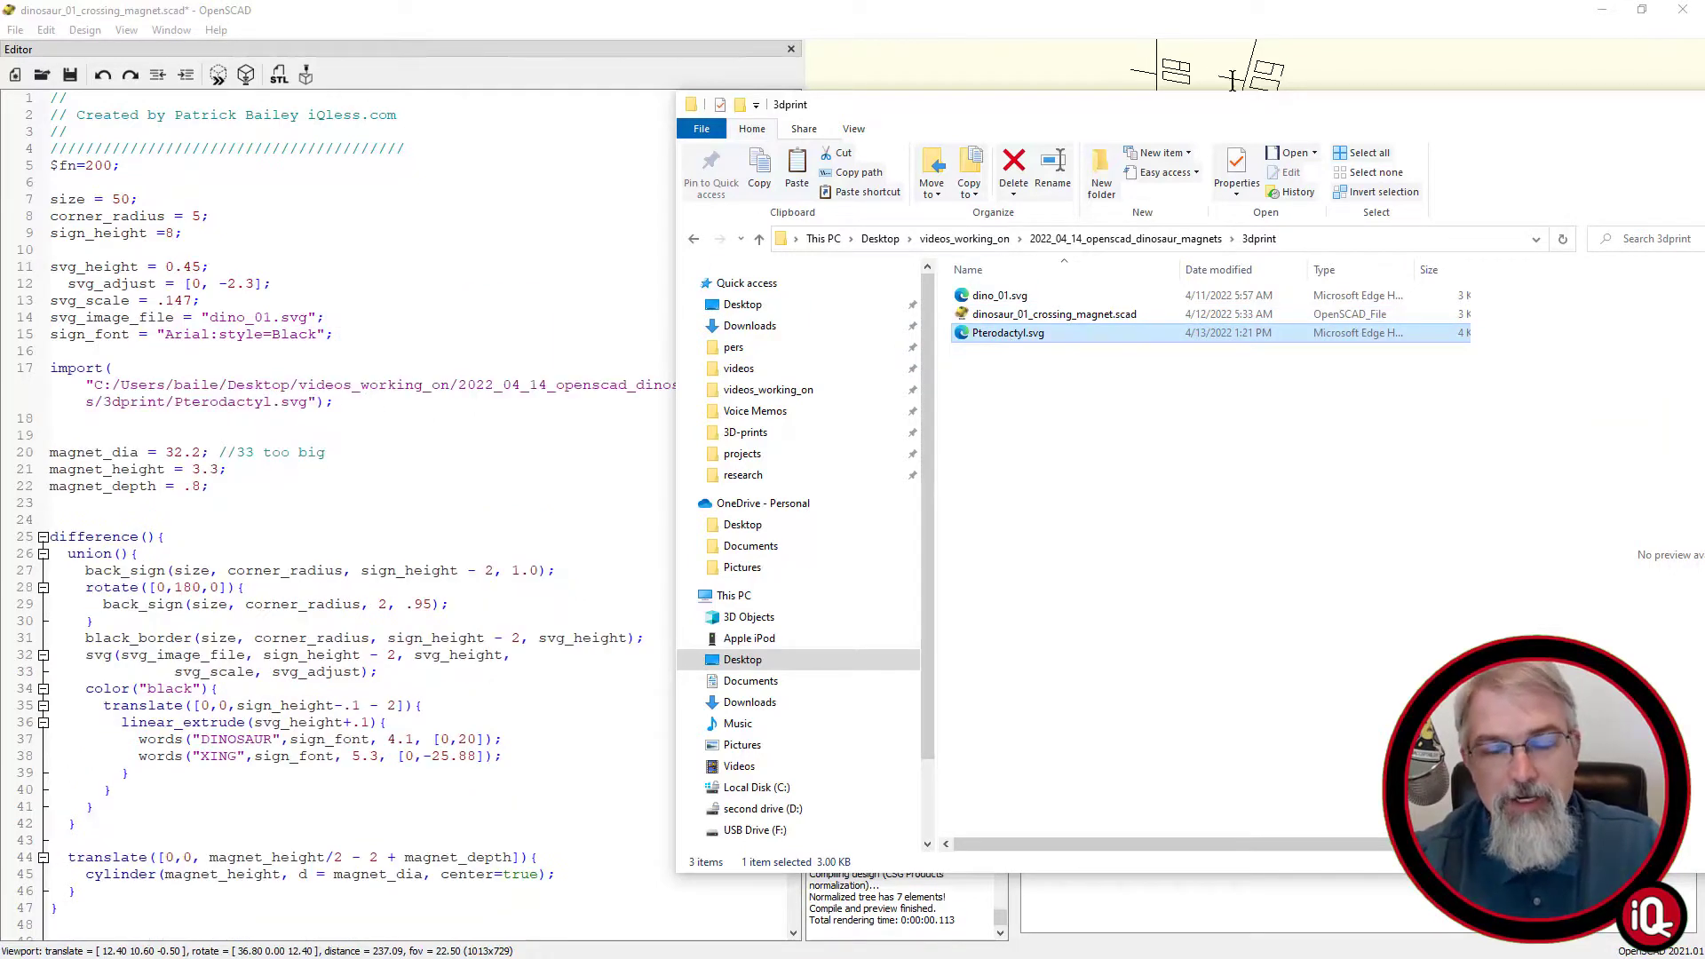
left_click_drag(1283, 107, 1398, 100)
key("alt+Tab")
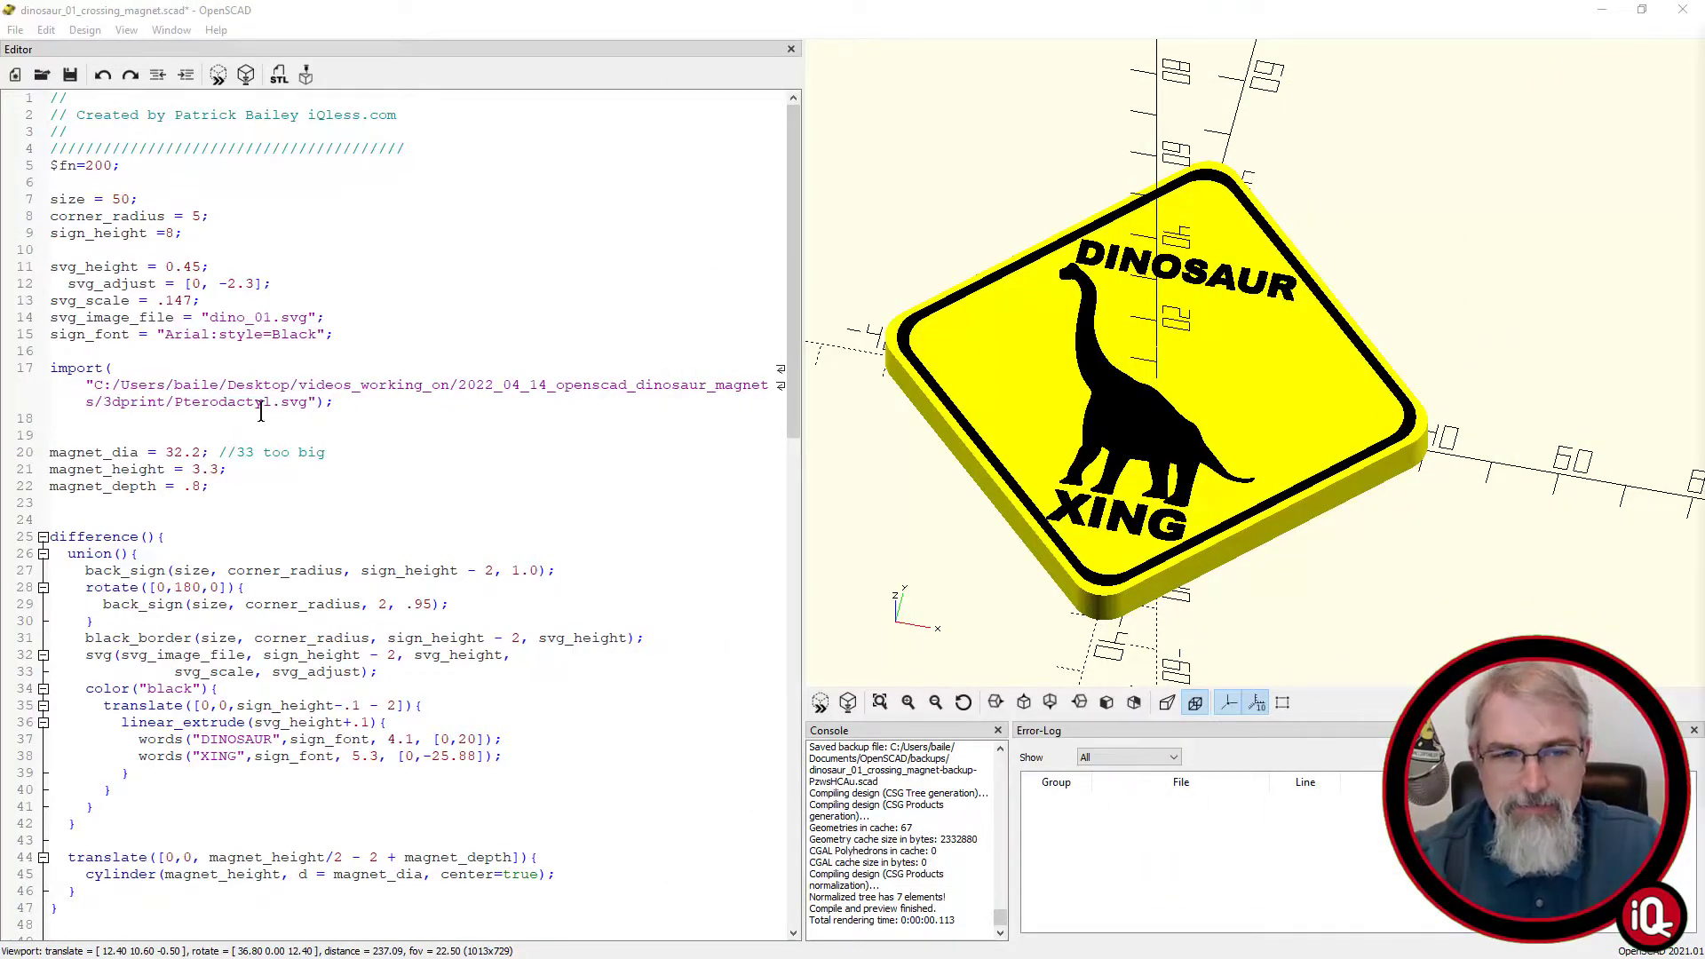
- Turn the new import line into an svg_image_file assignment for Pterodactyl.svg
double_click(136, 322)
key("ctrl+c")
key("Down")
key("Down")
key("Down")
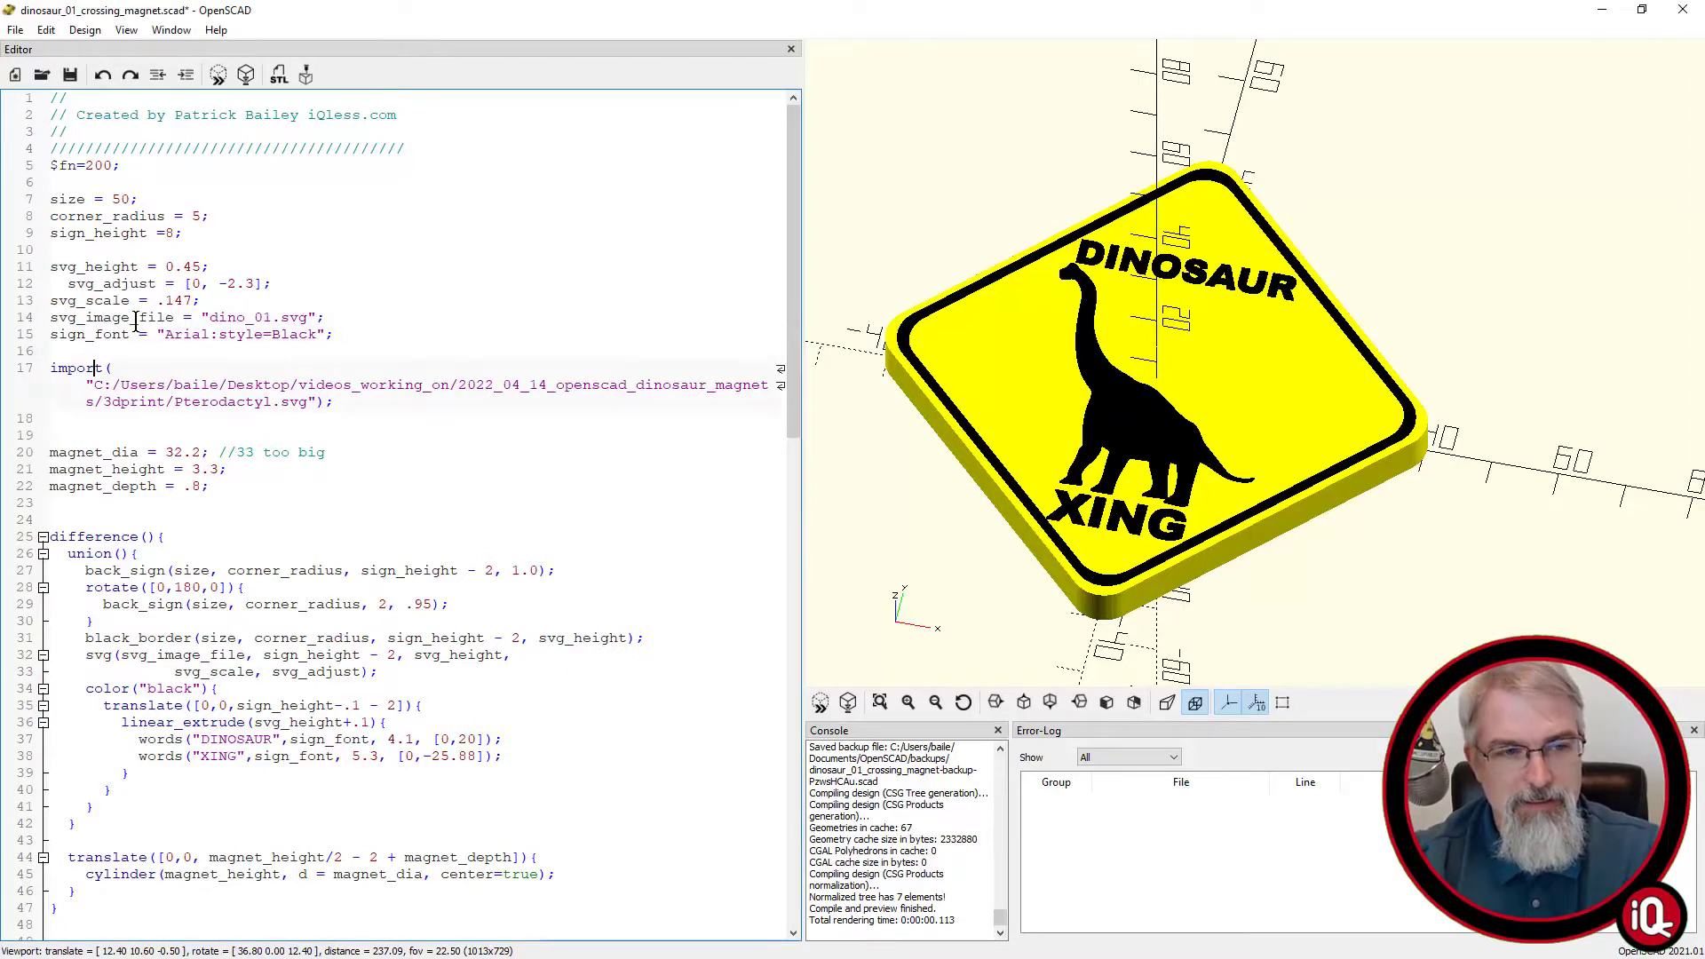
key("Left")
key("Left")
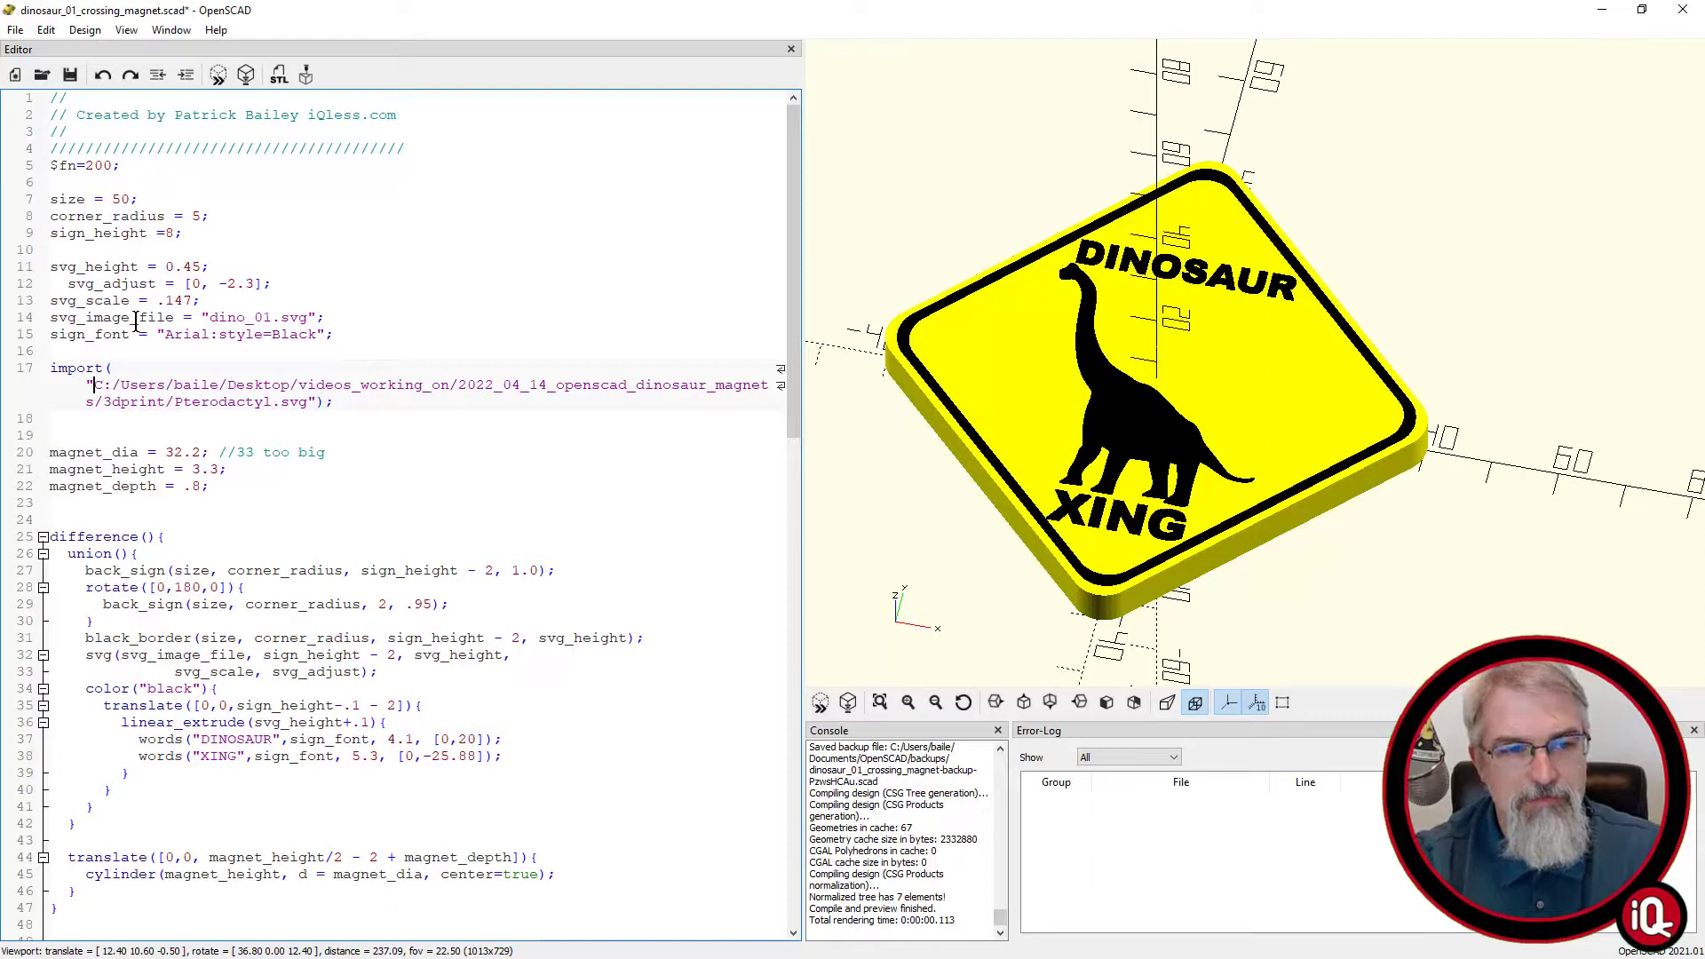
key("Up")
key("BackSpace")
key("BackSpace")
key("BackSpace")
key("BackSpace")
key("BackSpace")
key("BackSpace")
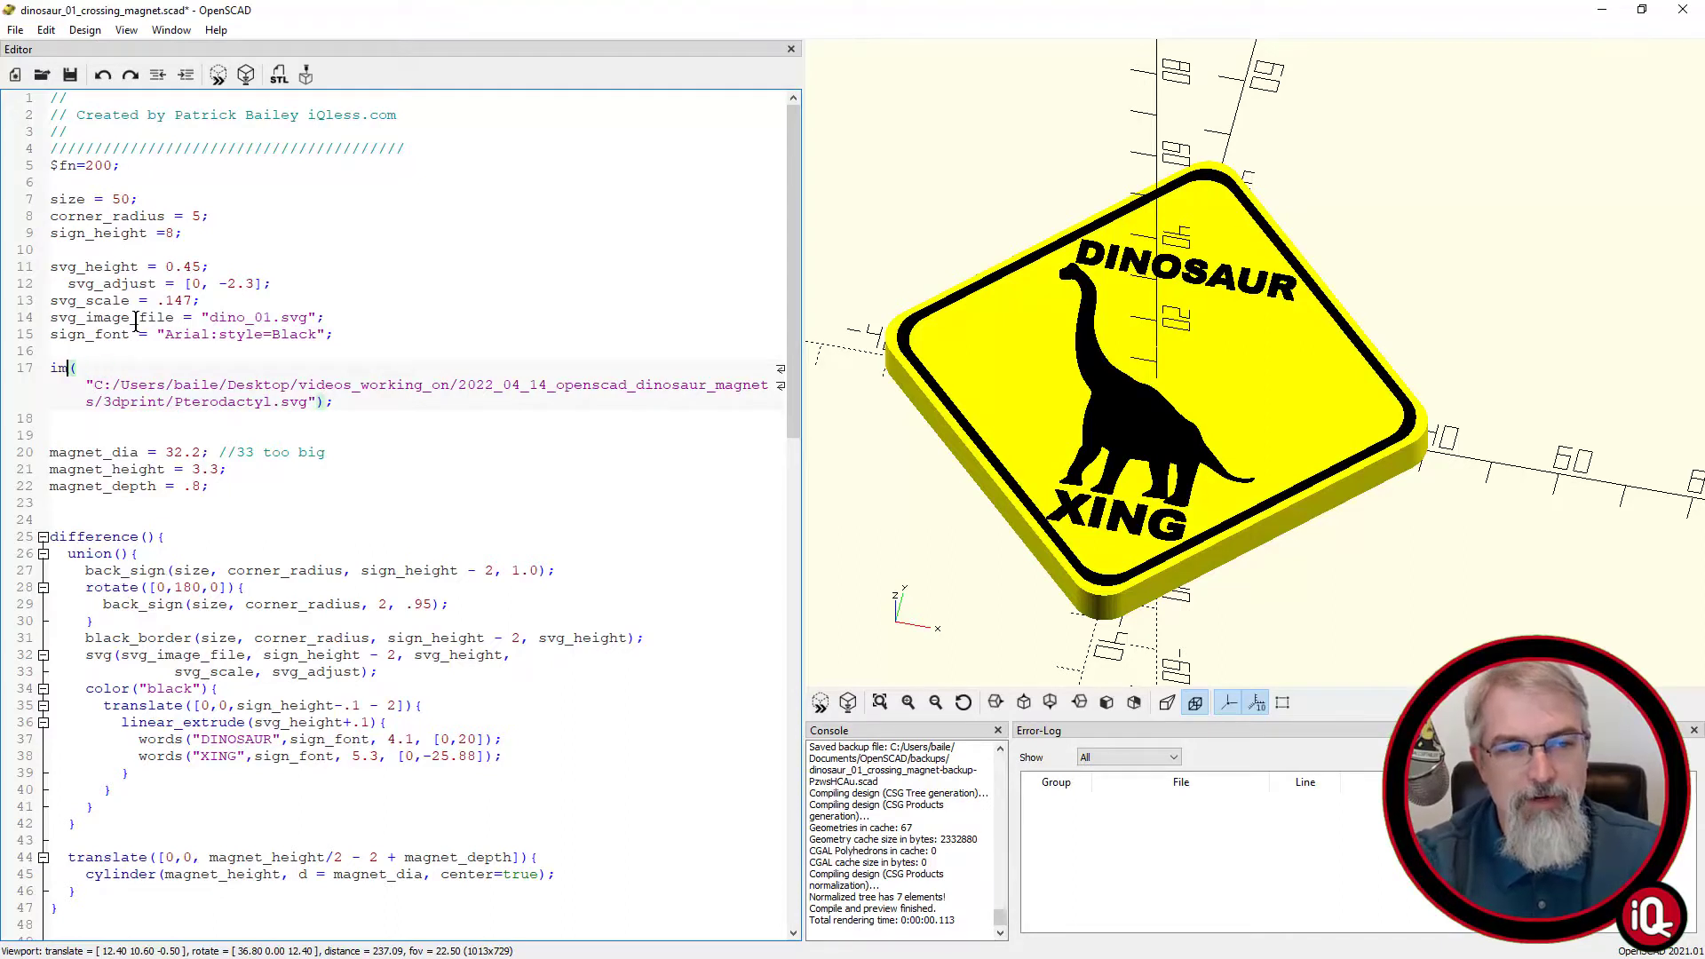
key("Delete")
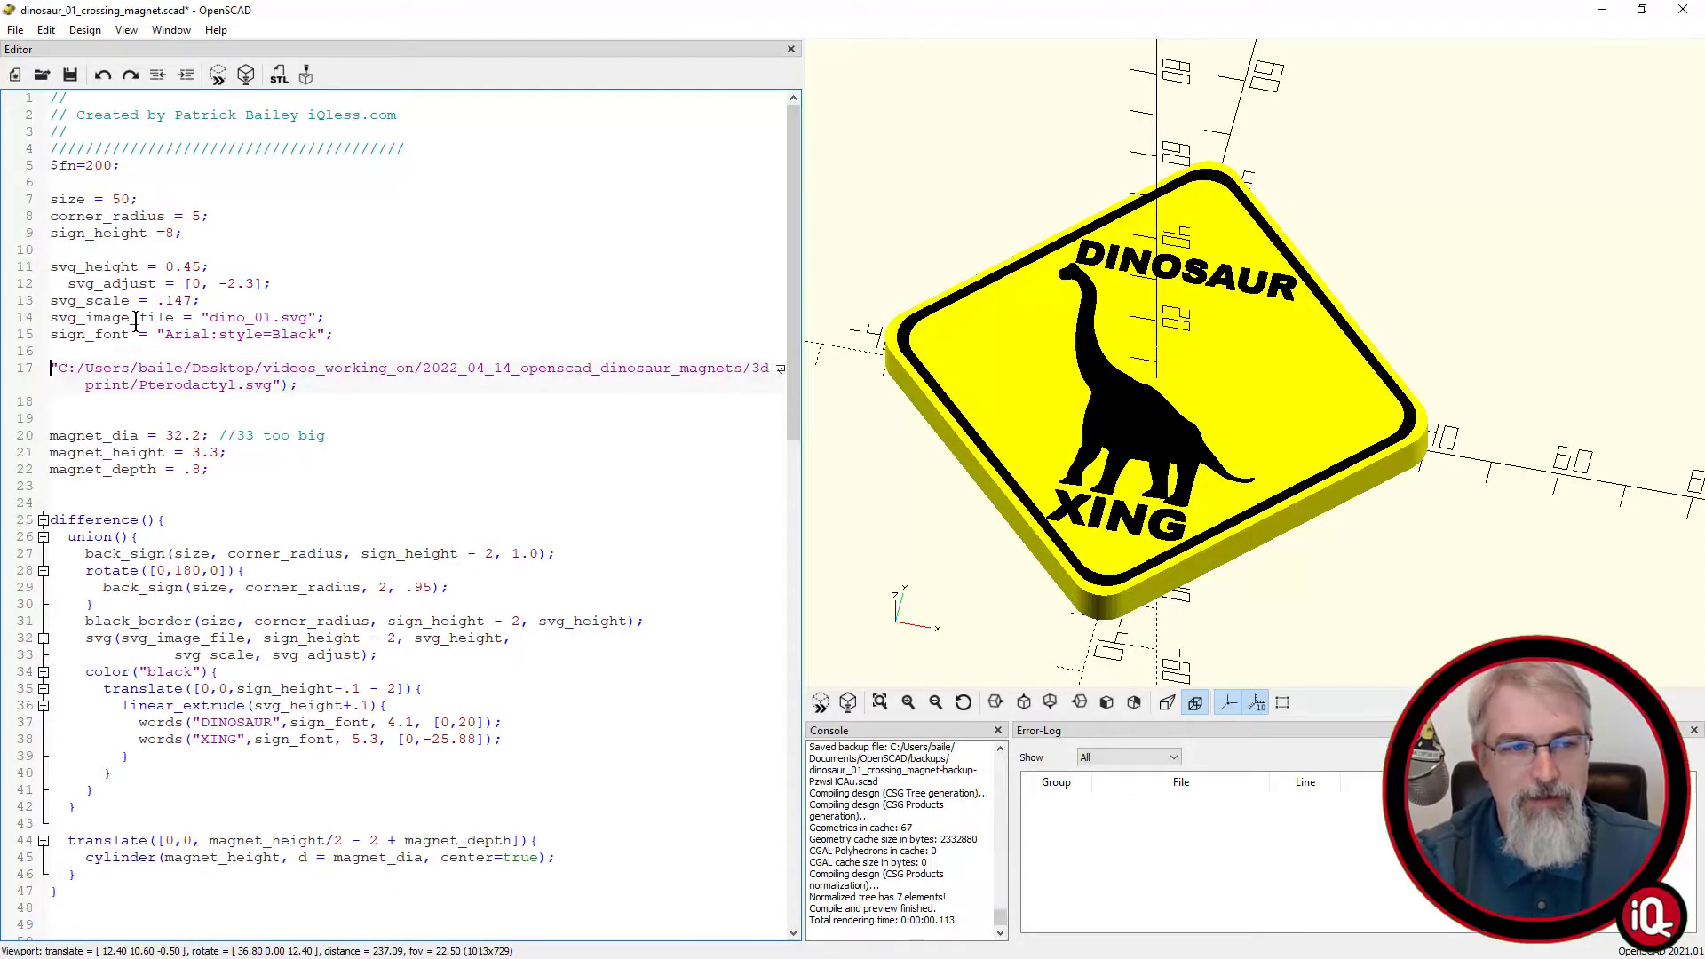
key("ctrl+v")
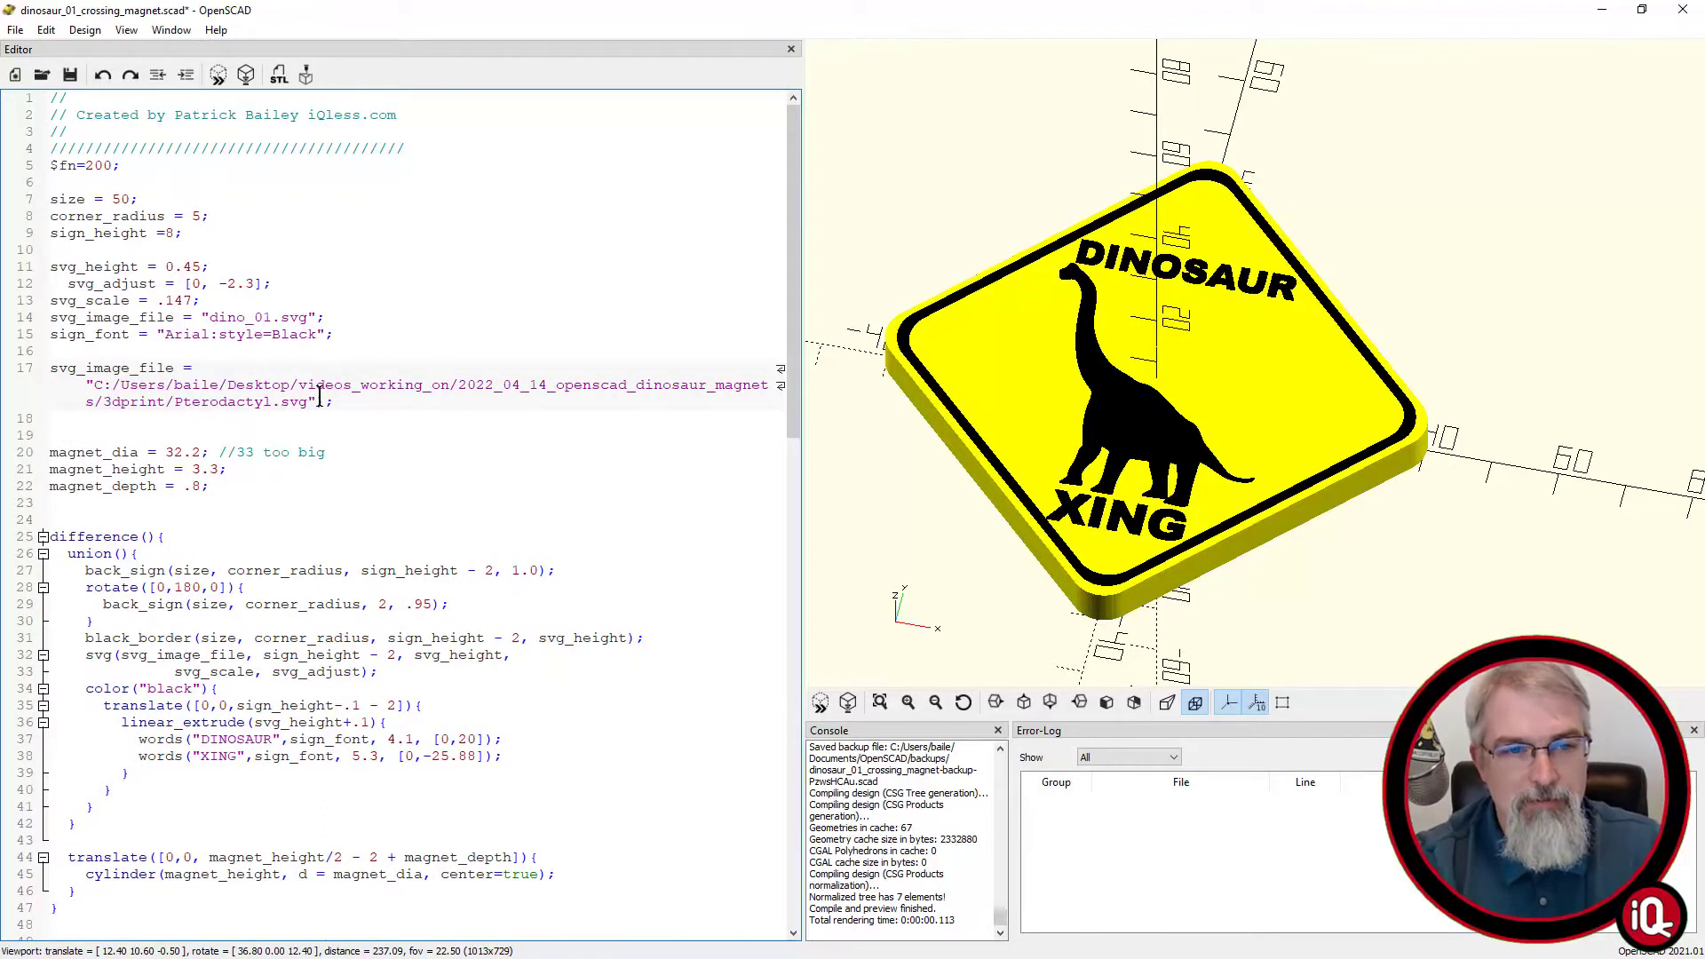
- Comment out the dino_01.svg line and preview the sign with the pterodactyl
left_click(52, 318)
type("//")
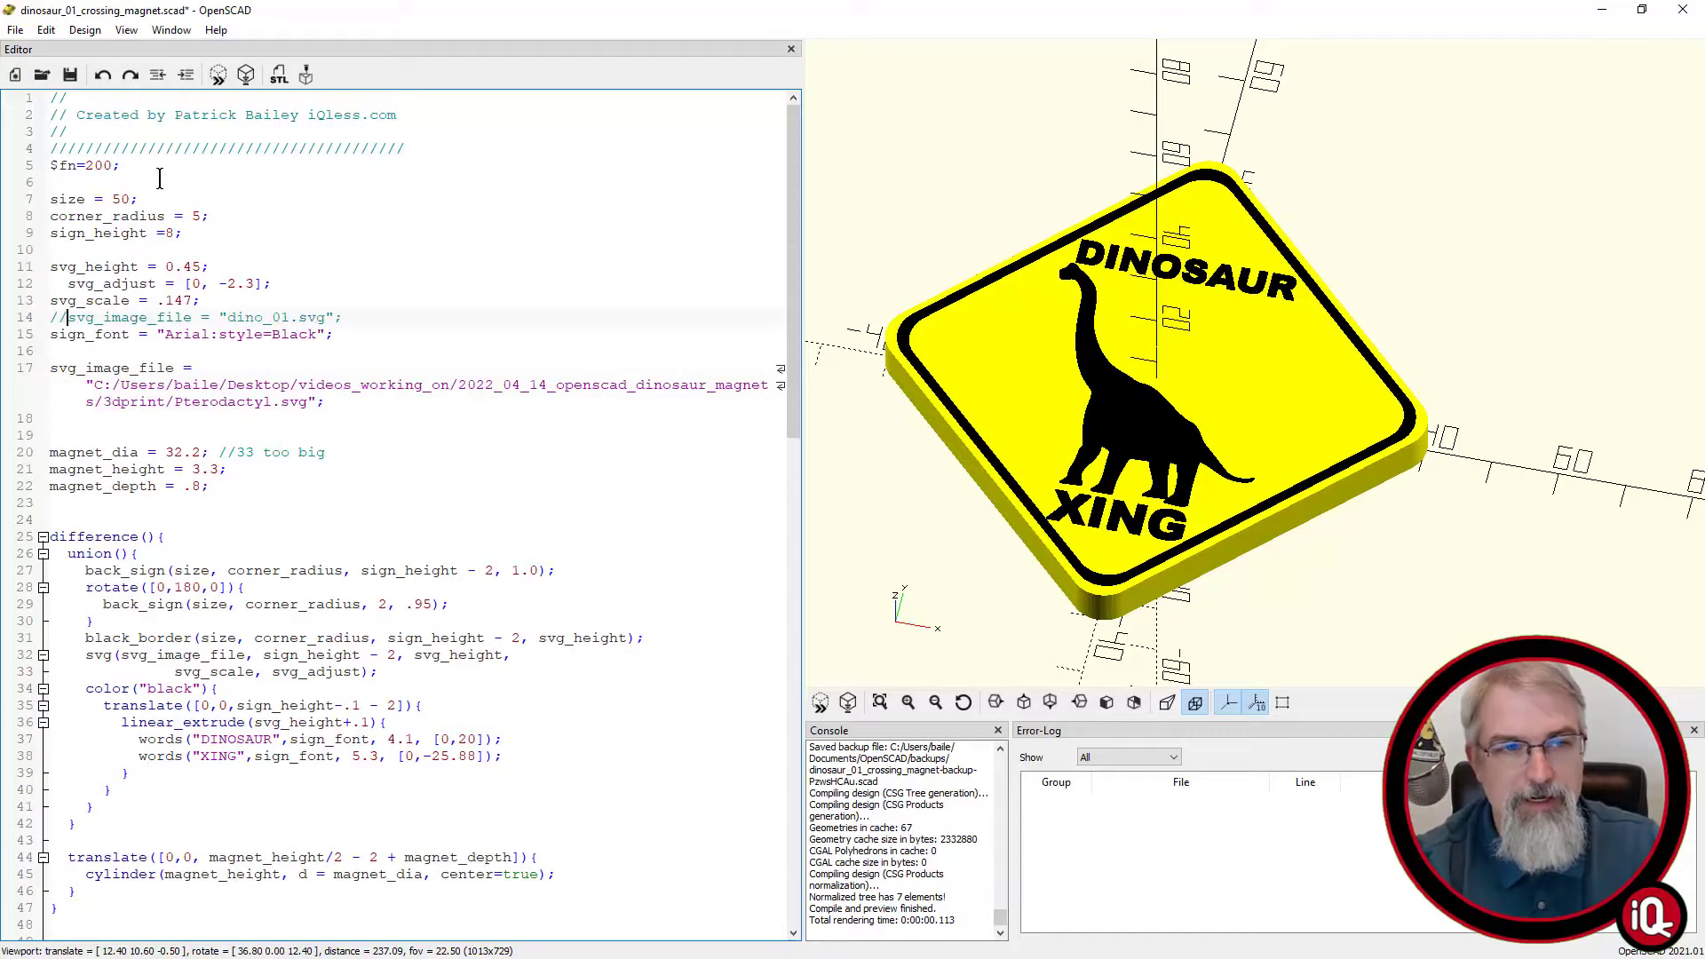
left_click(218, 76)
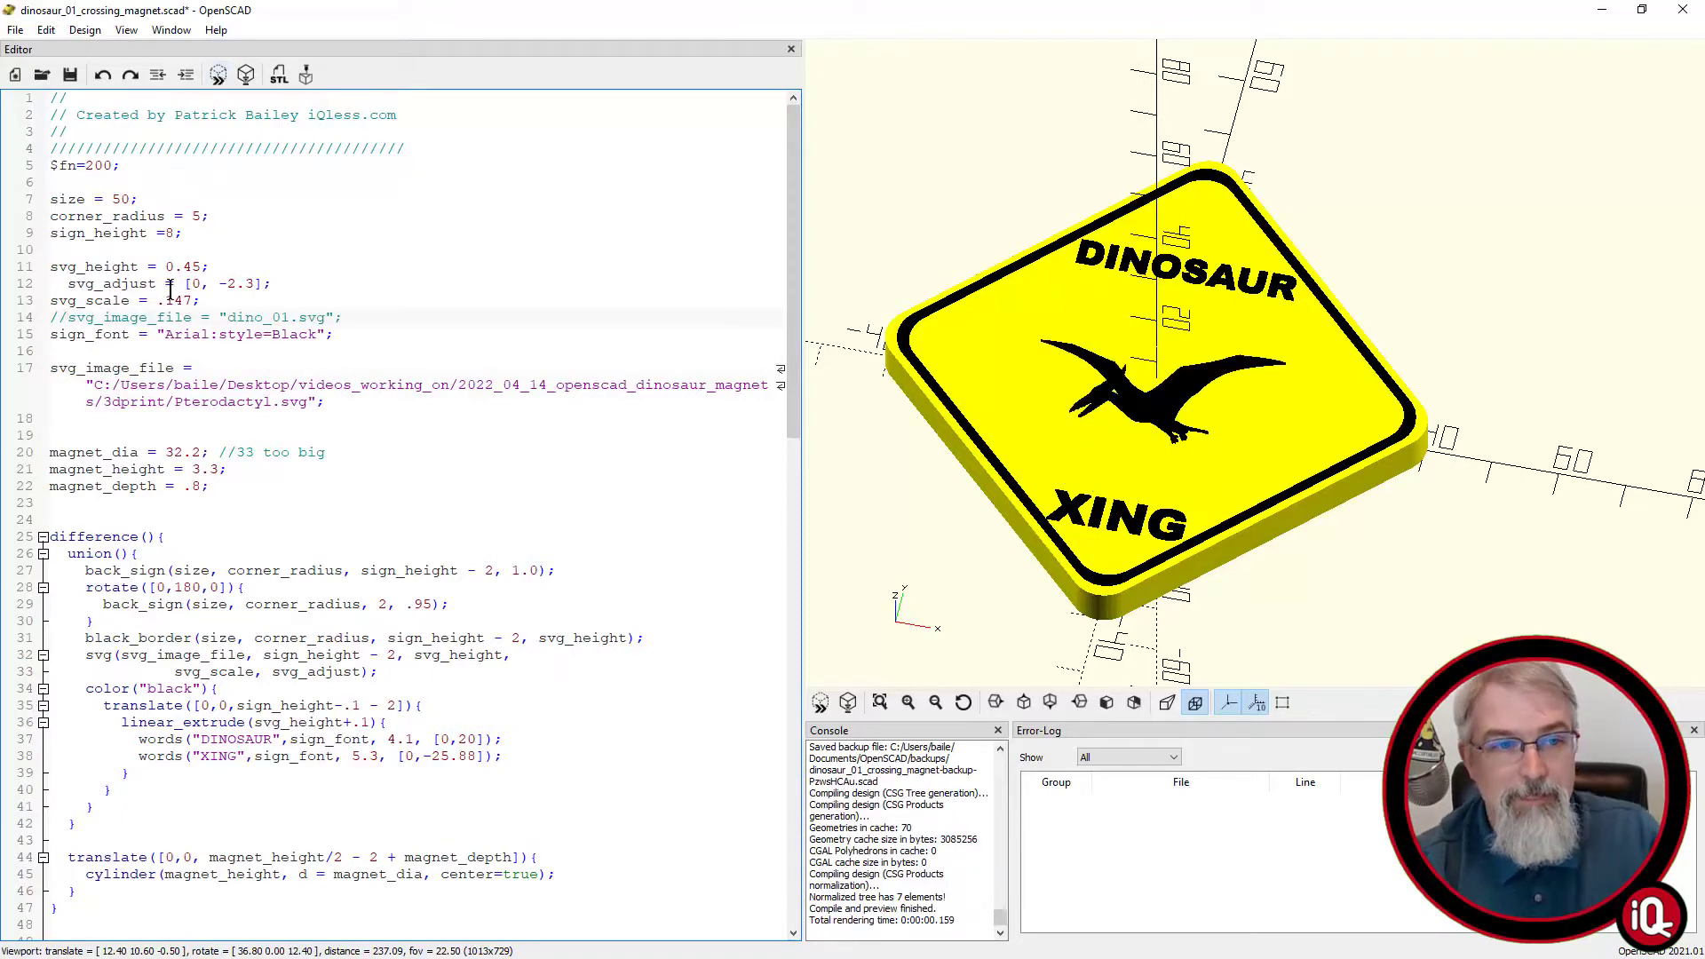
- Duplicate the svg_scale line onto a new line below it
left_click_drag(202, 302, 38, 306)
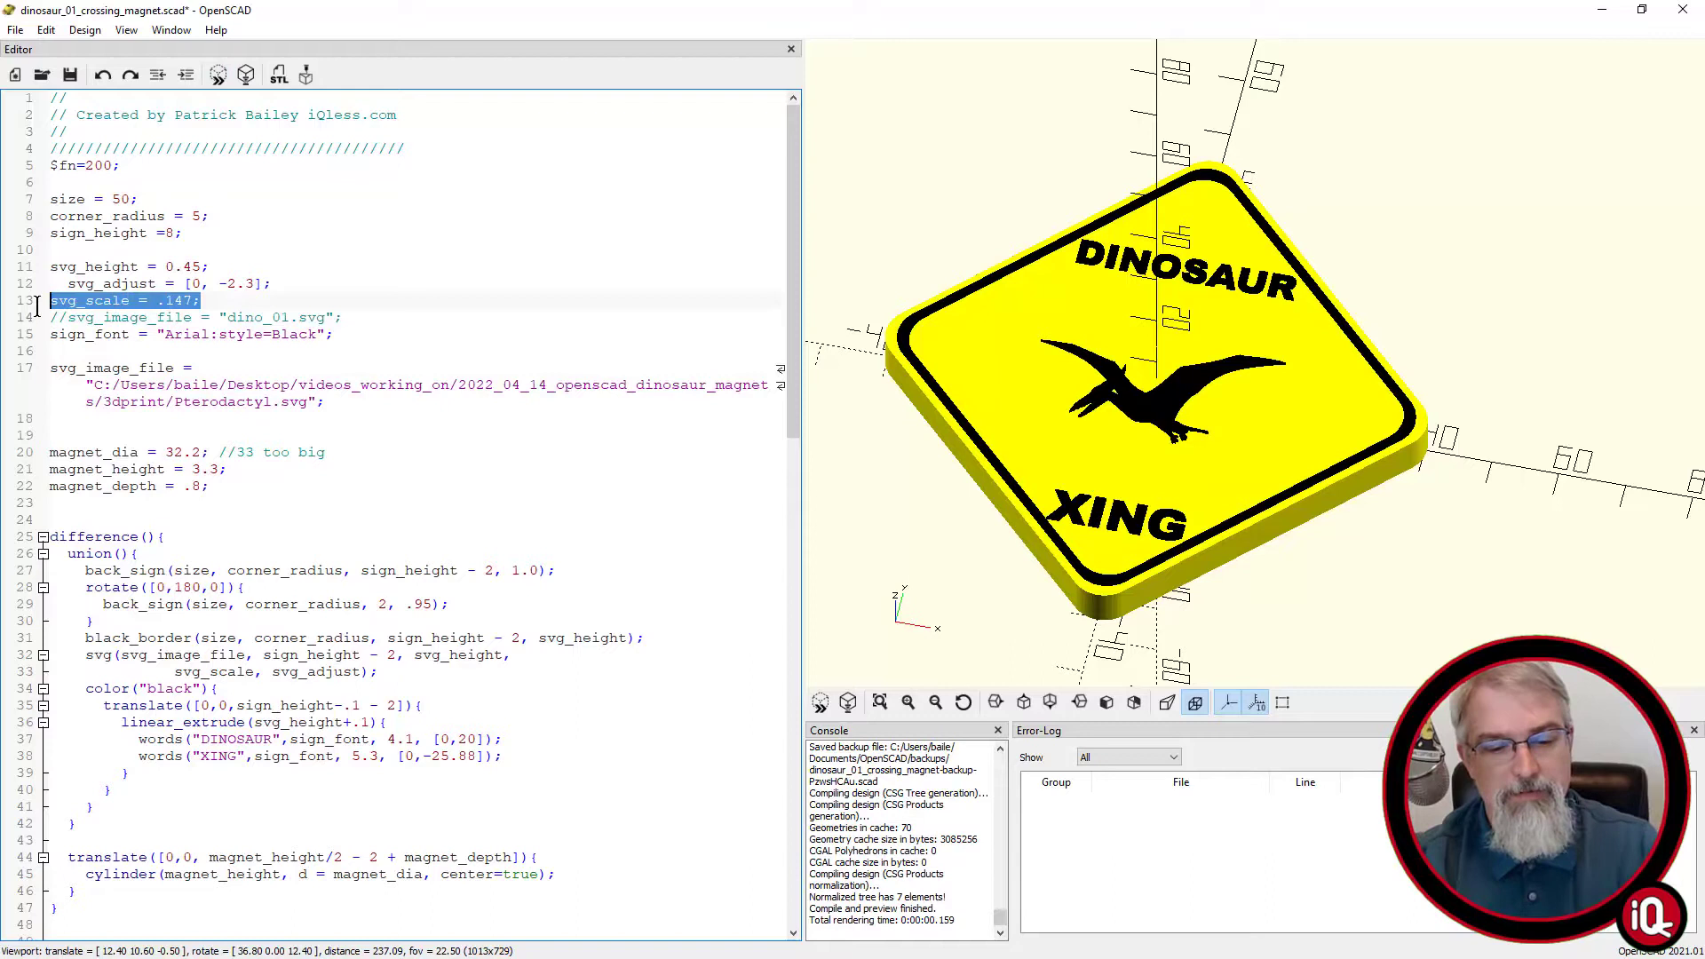
key("ctrl+c")
key("End")
key("Return")
key("ctrl+v")
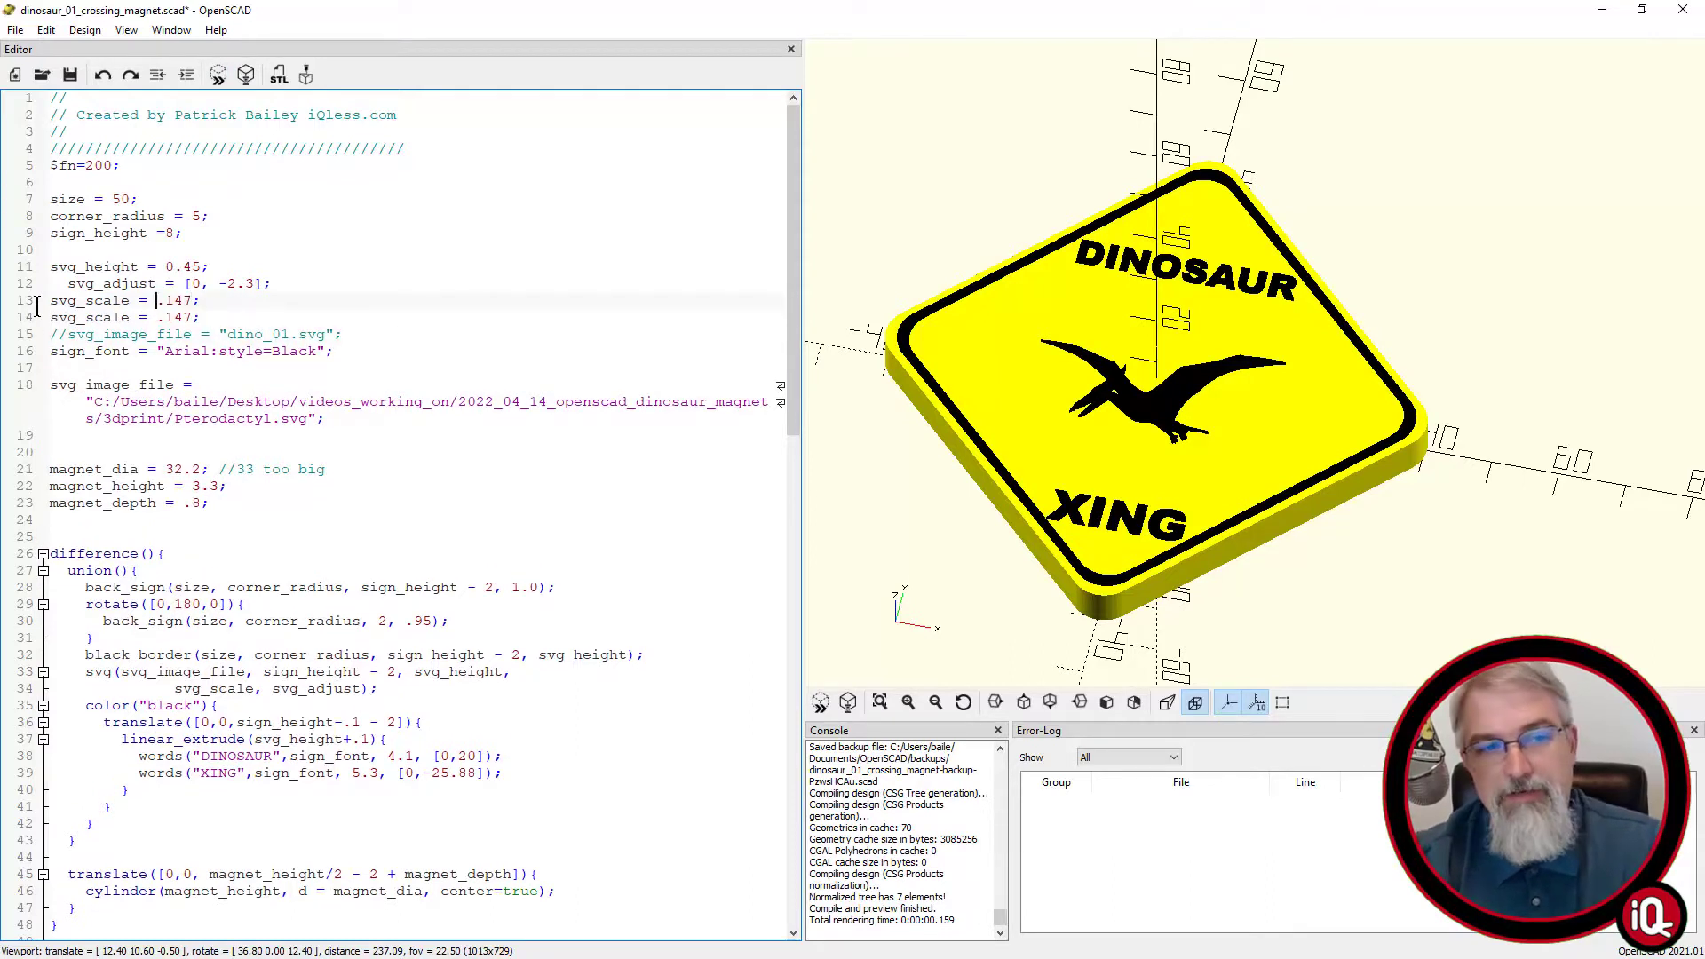
- Comment out the original svg_scale line and tune the copy's scale, settling on .24
type("//")
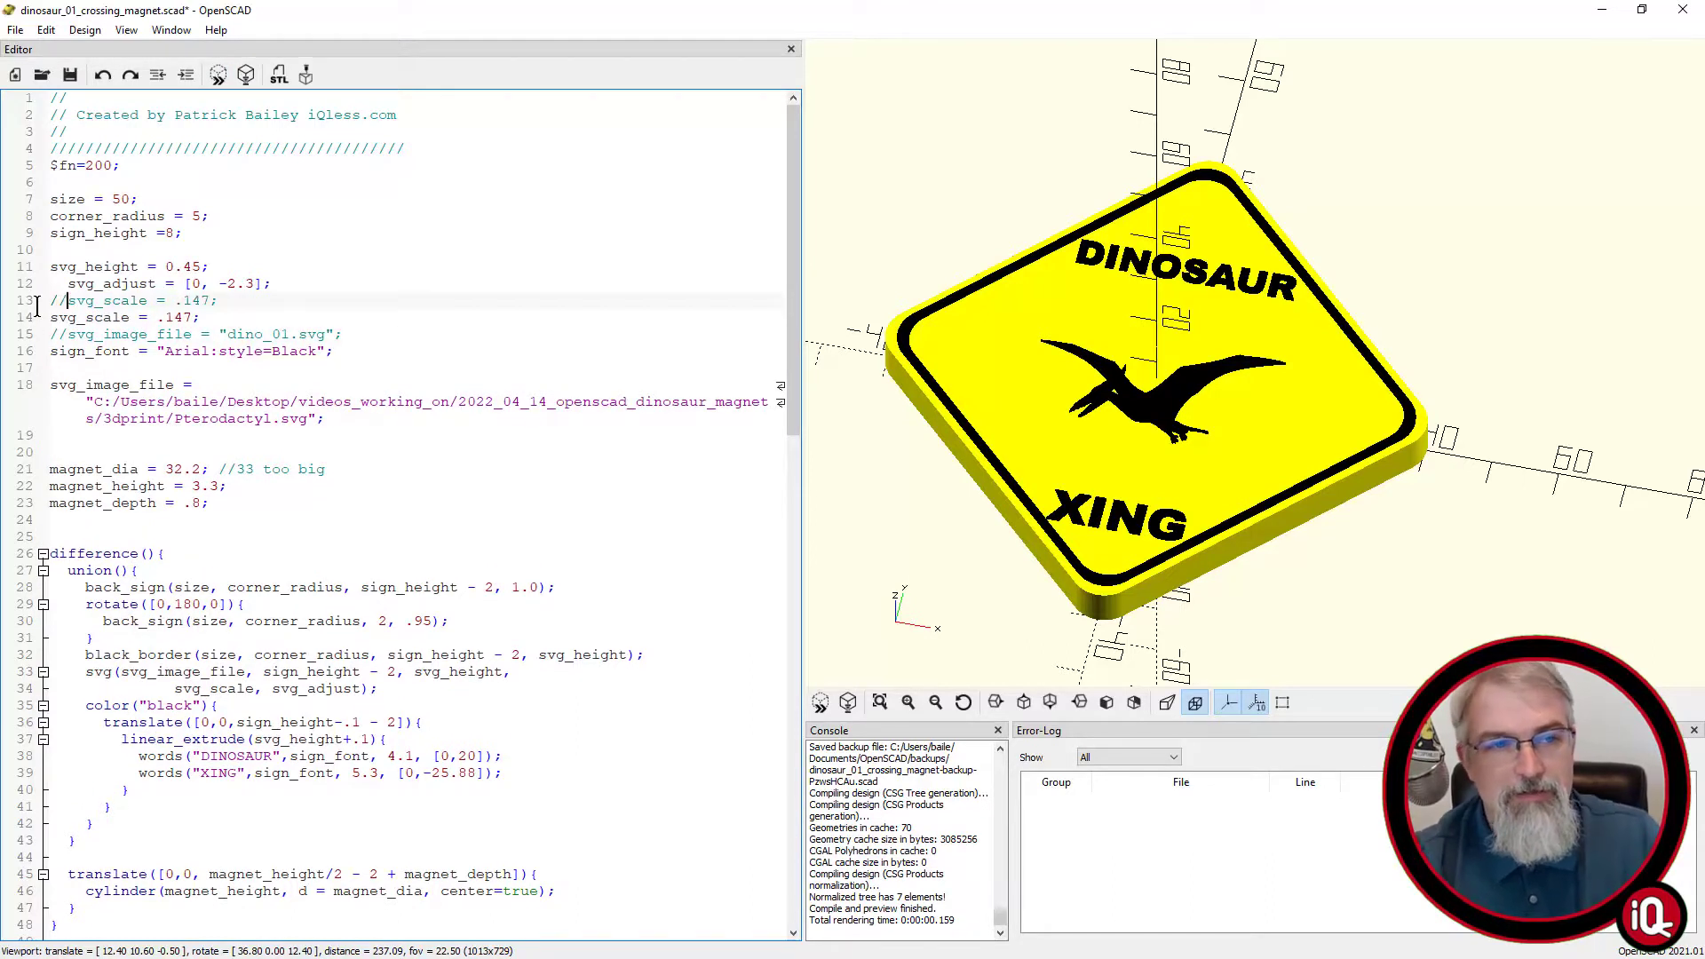
left_click(194, 314)
key("BackSpace")
key("BackSpace")
key("BackSpace")
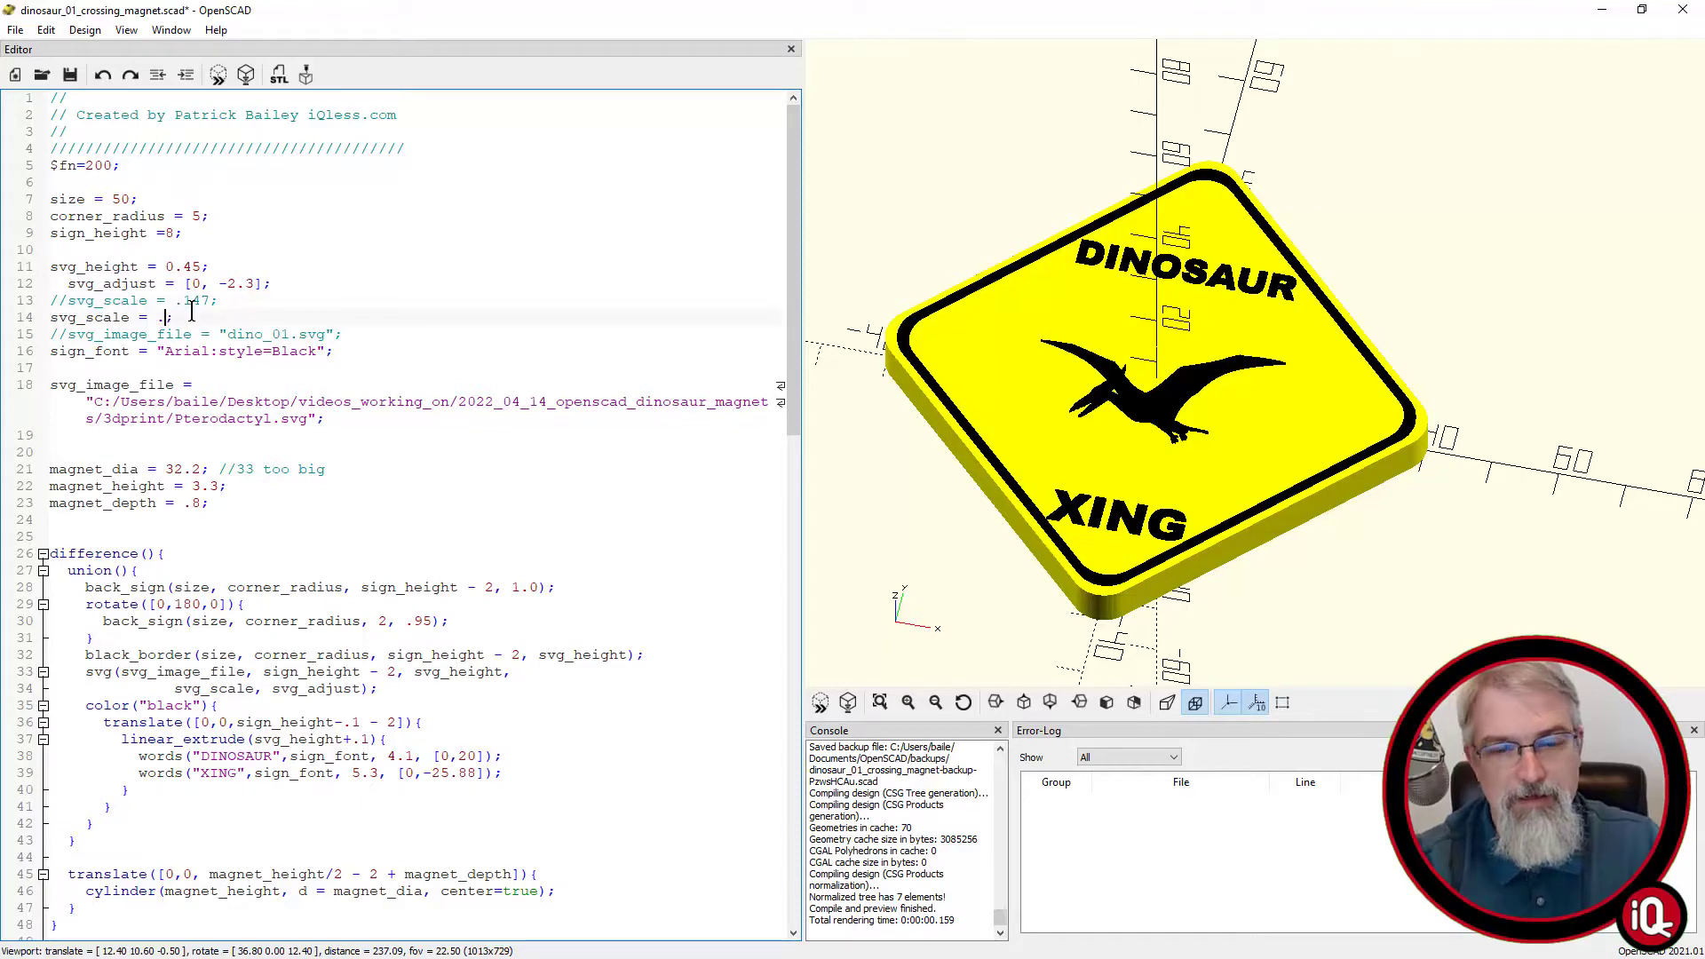
type("2")
left_click(219, 76)
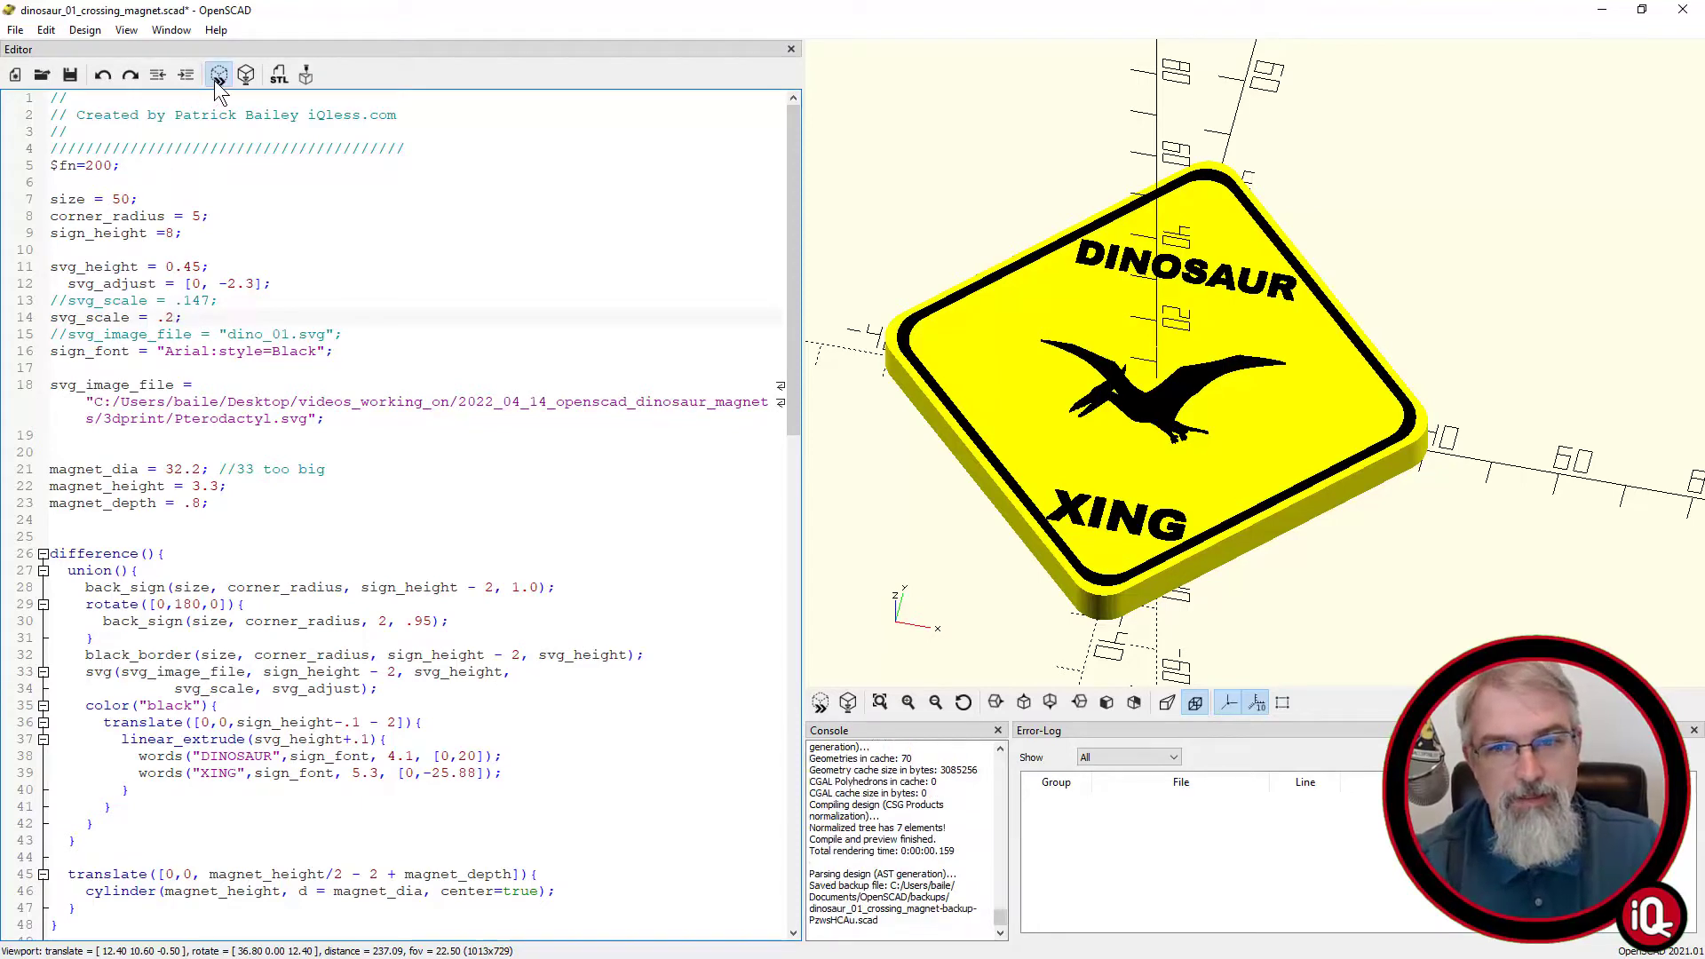
type("4")
left_click(218, 75)
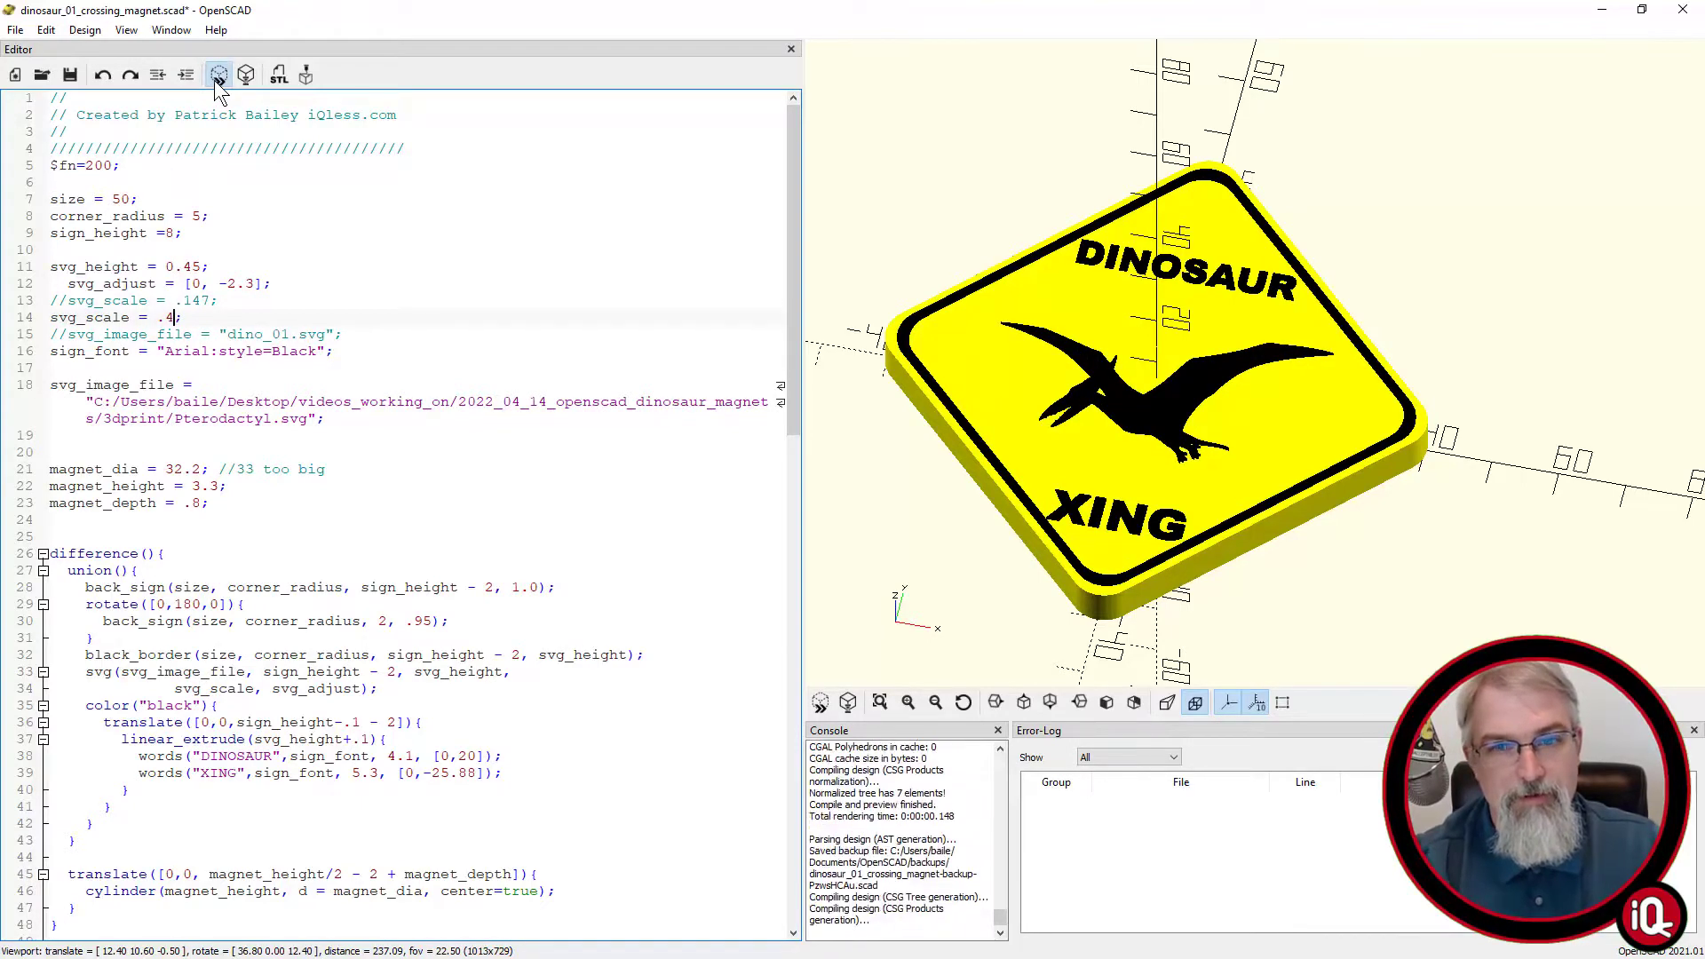
key("BackSpace")
type("23")
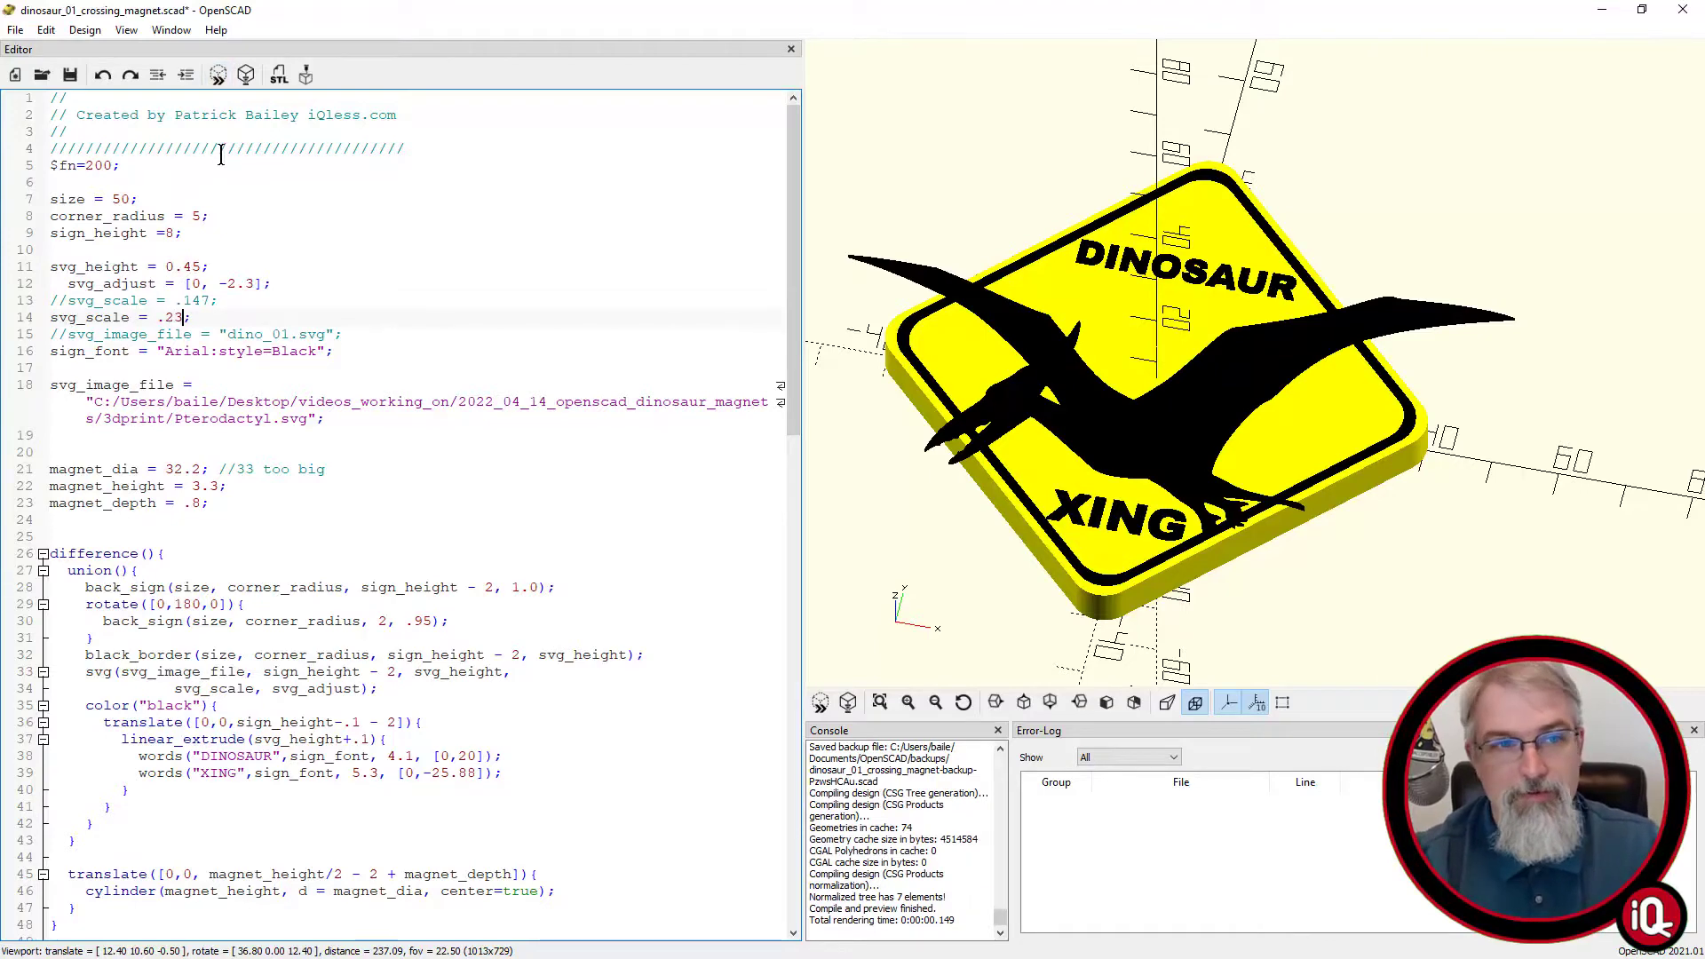
type("5")
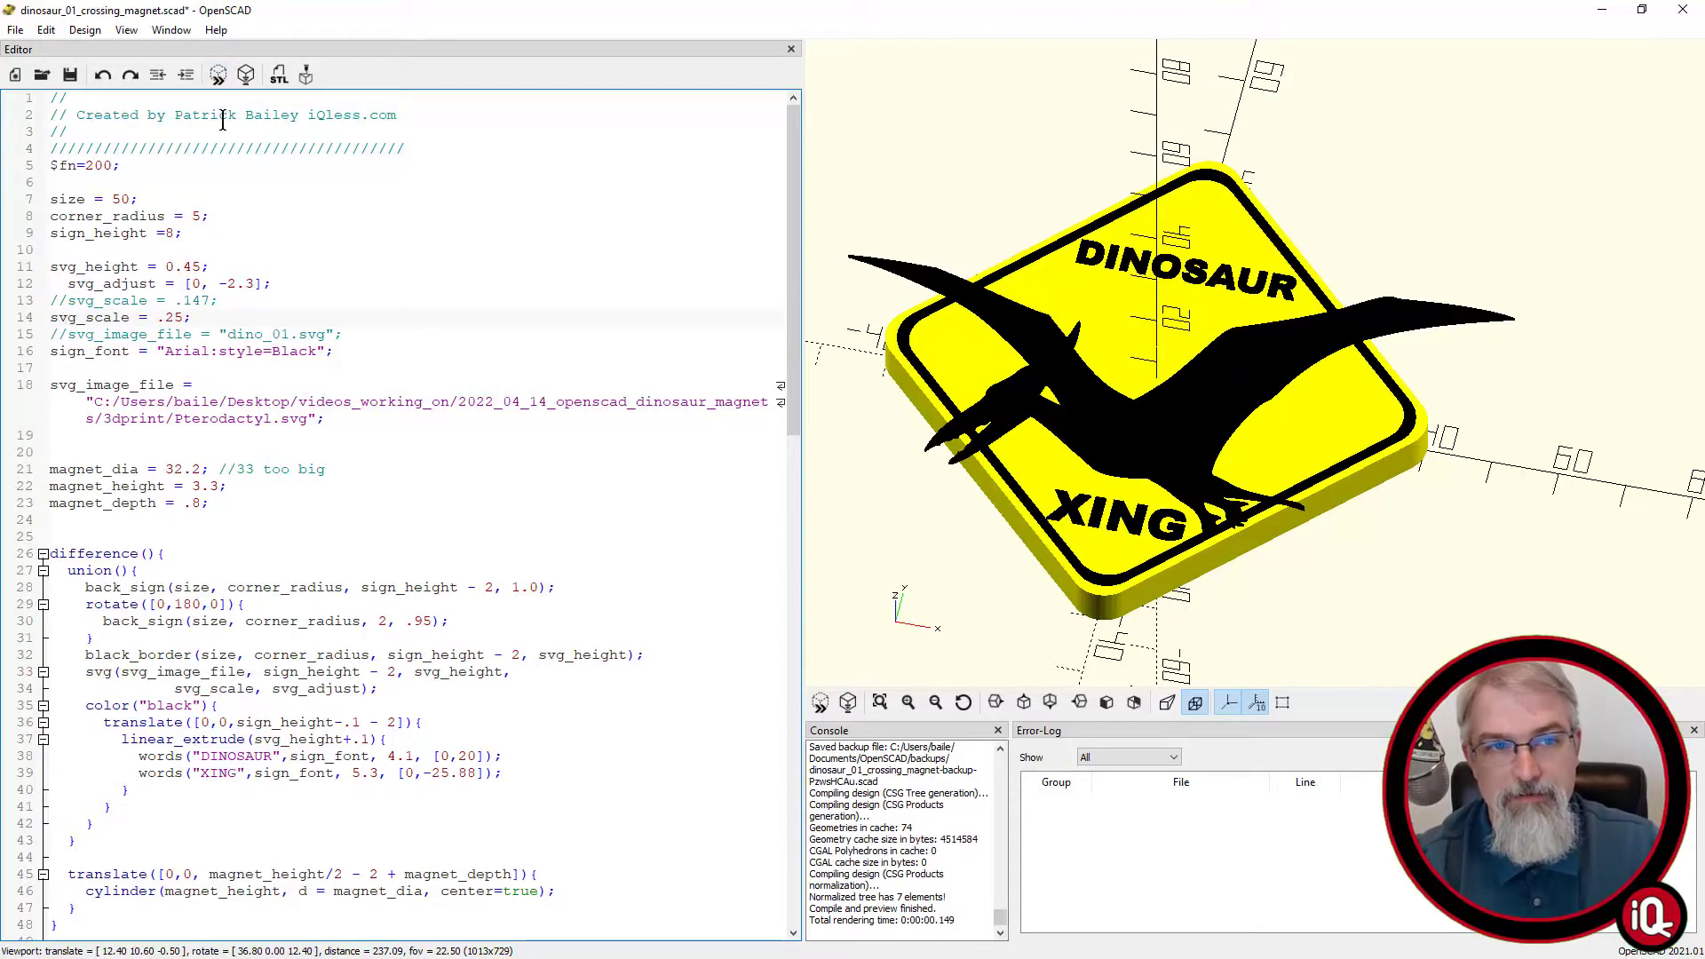
left_click(217, 77)
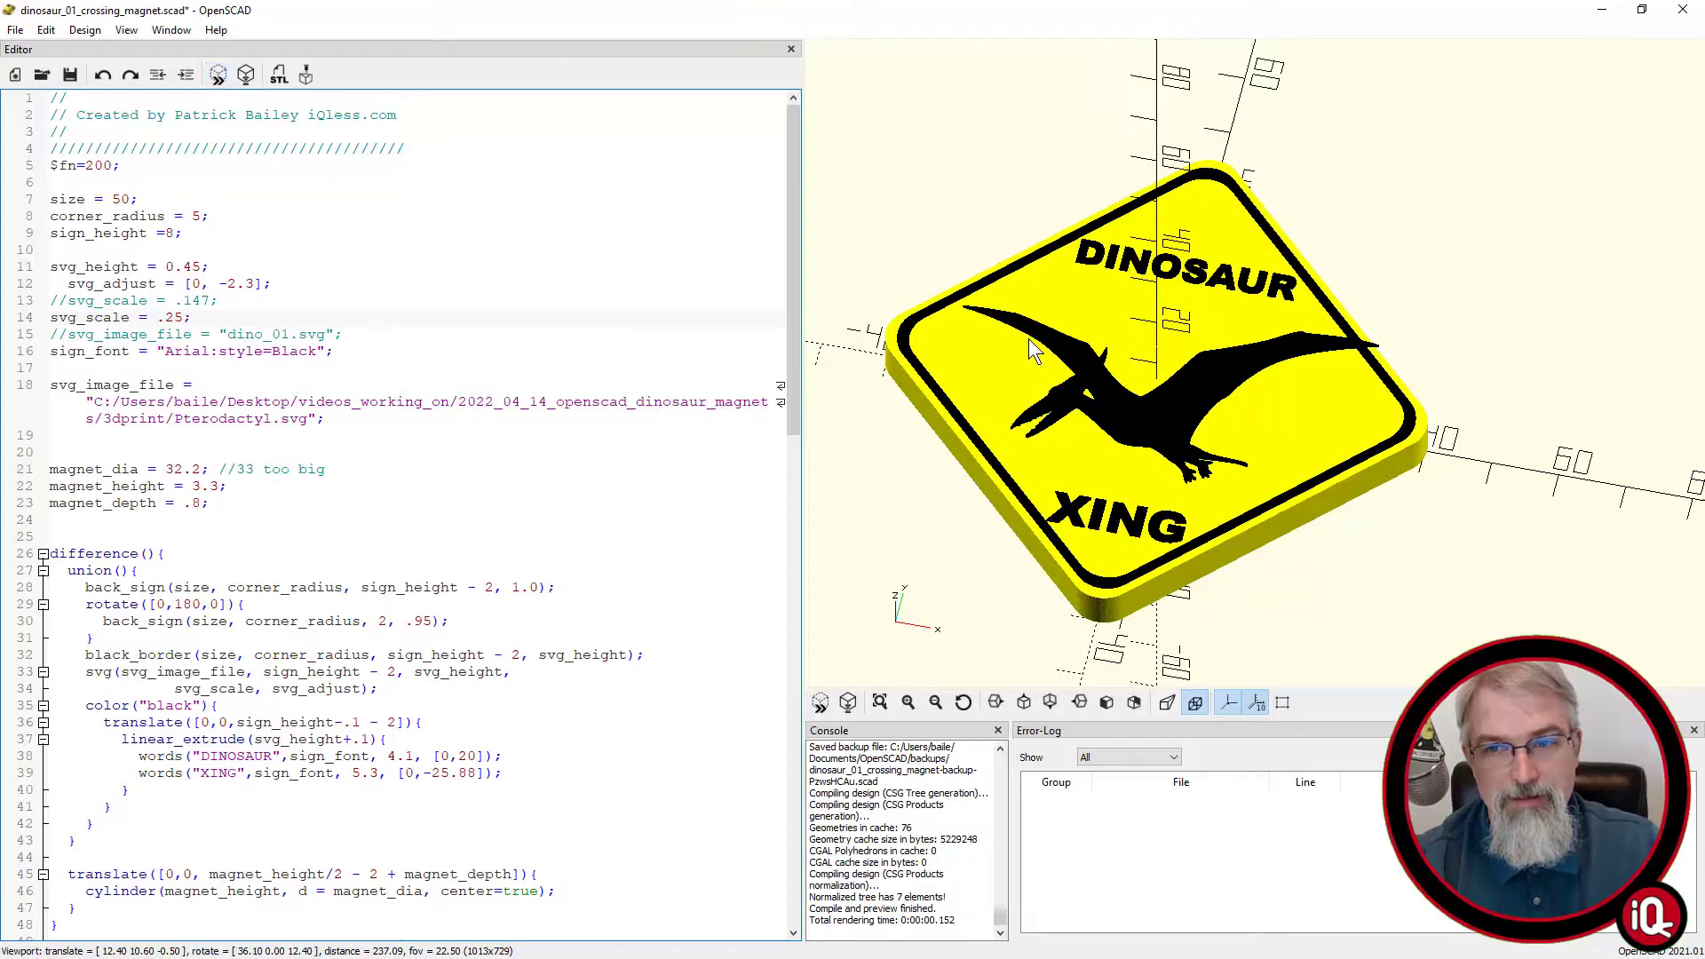
left_click_drag(1028, 338, 1032, 359)
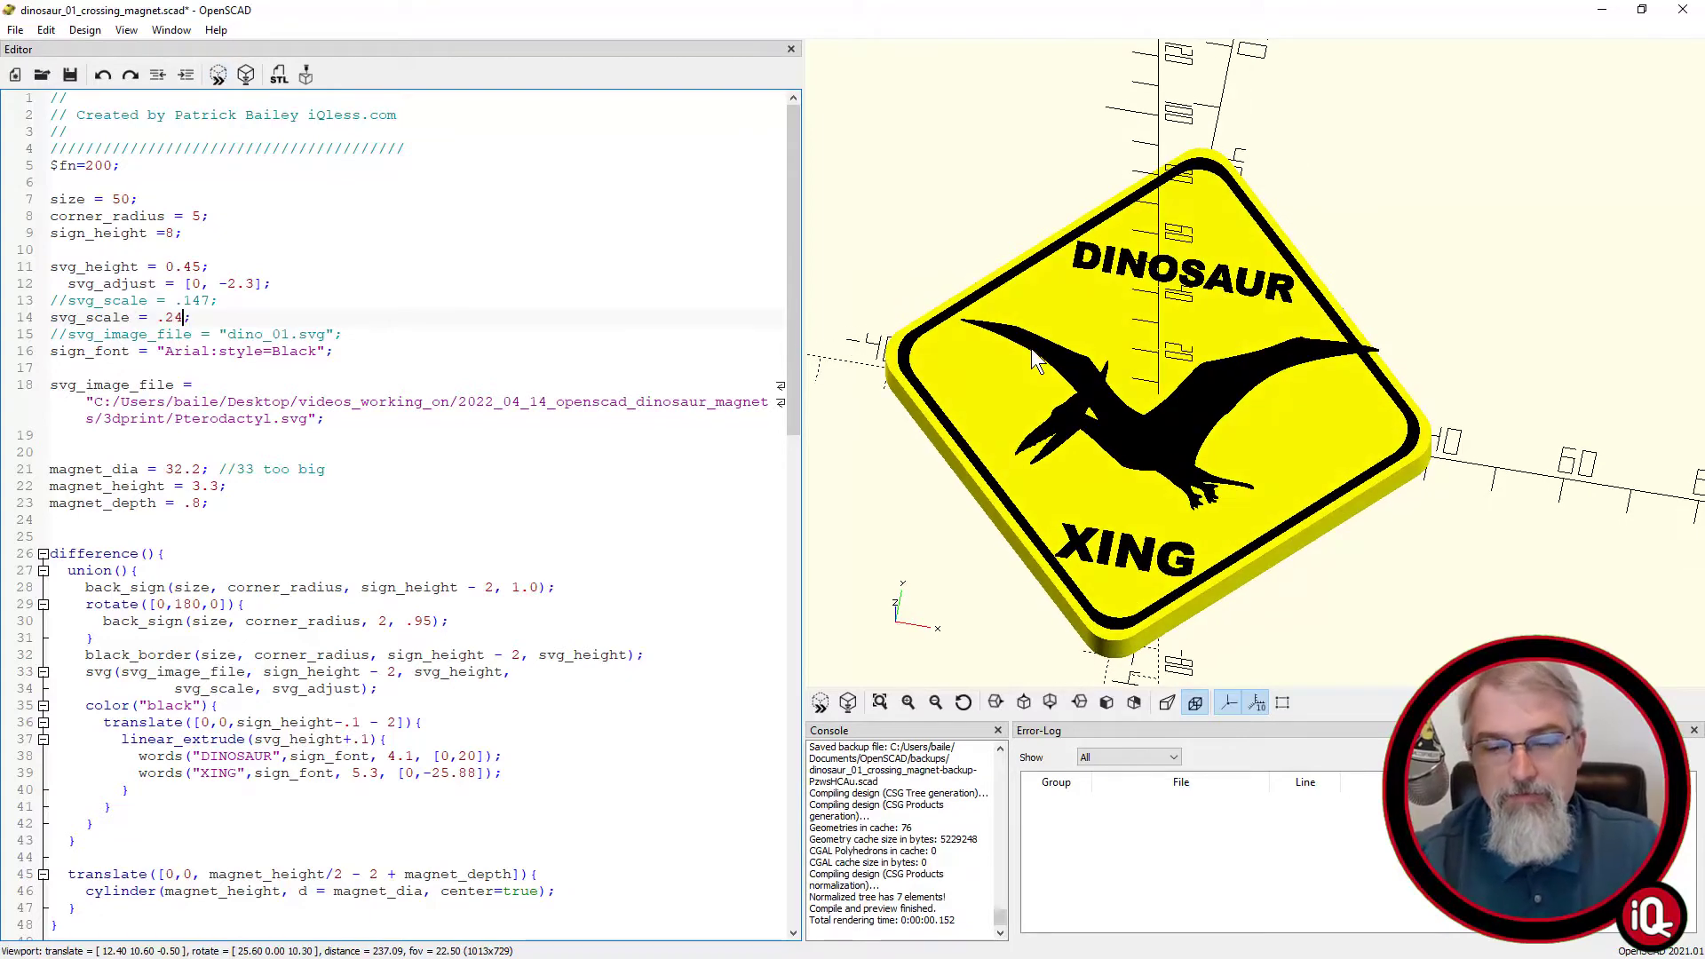
left_click(206, 78)
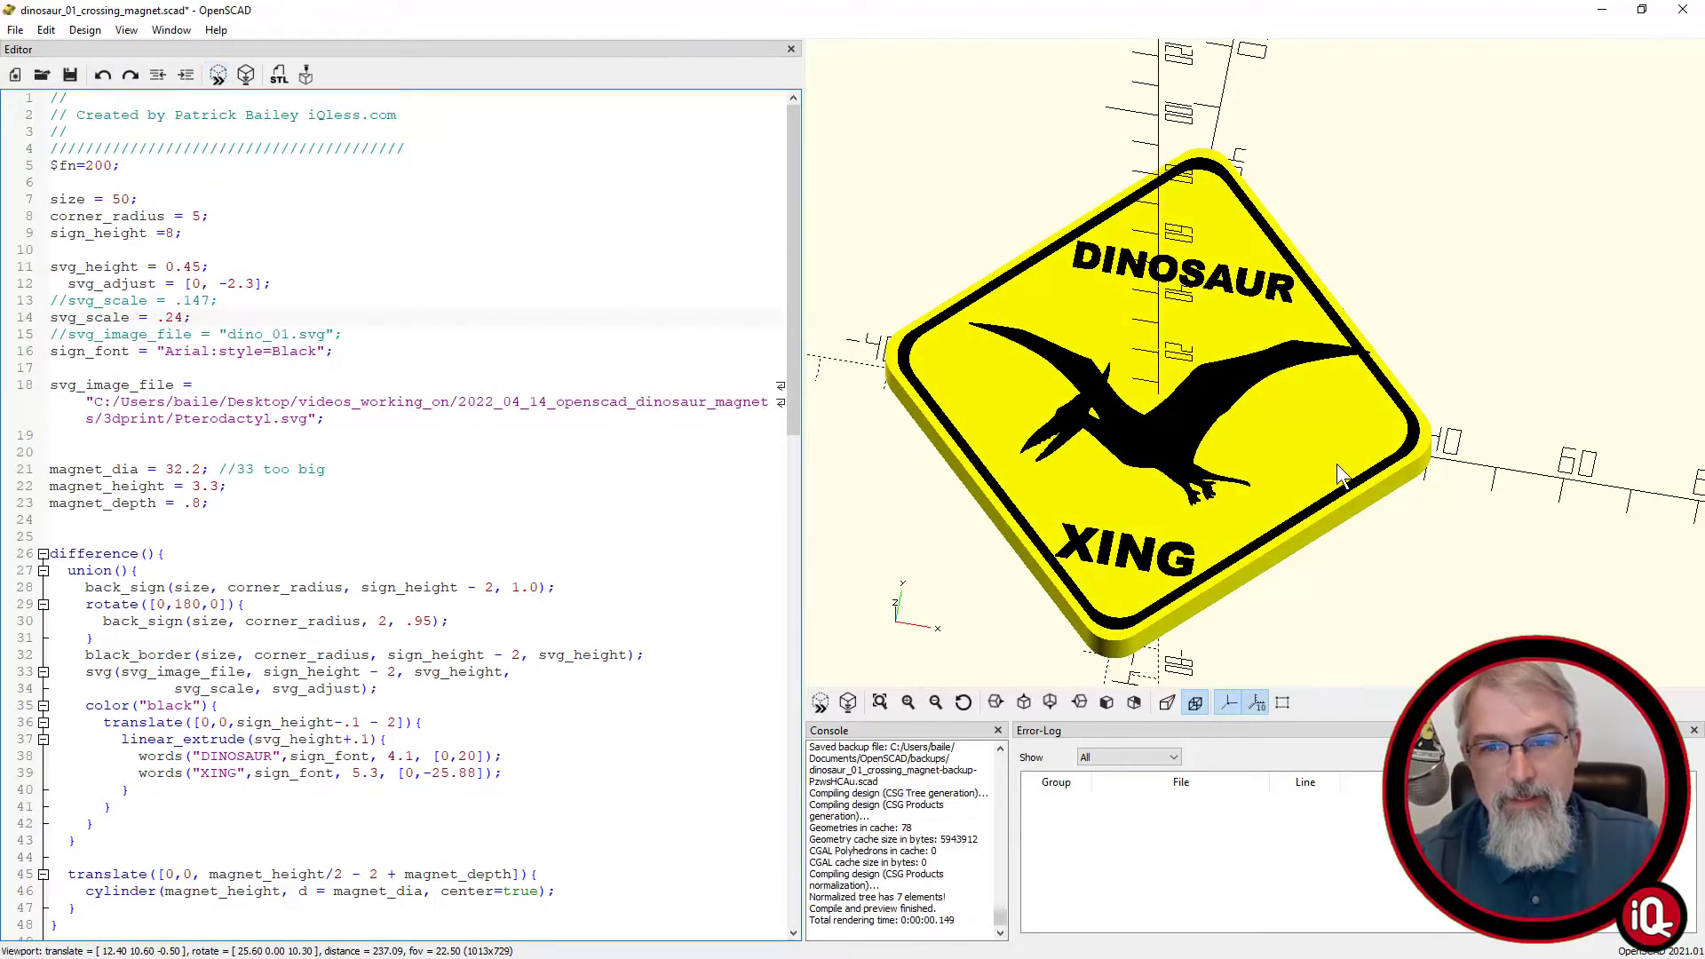
left_click_drag(1335, 464, 1338, 478)
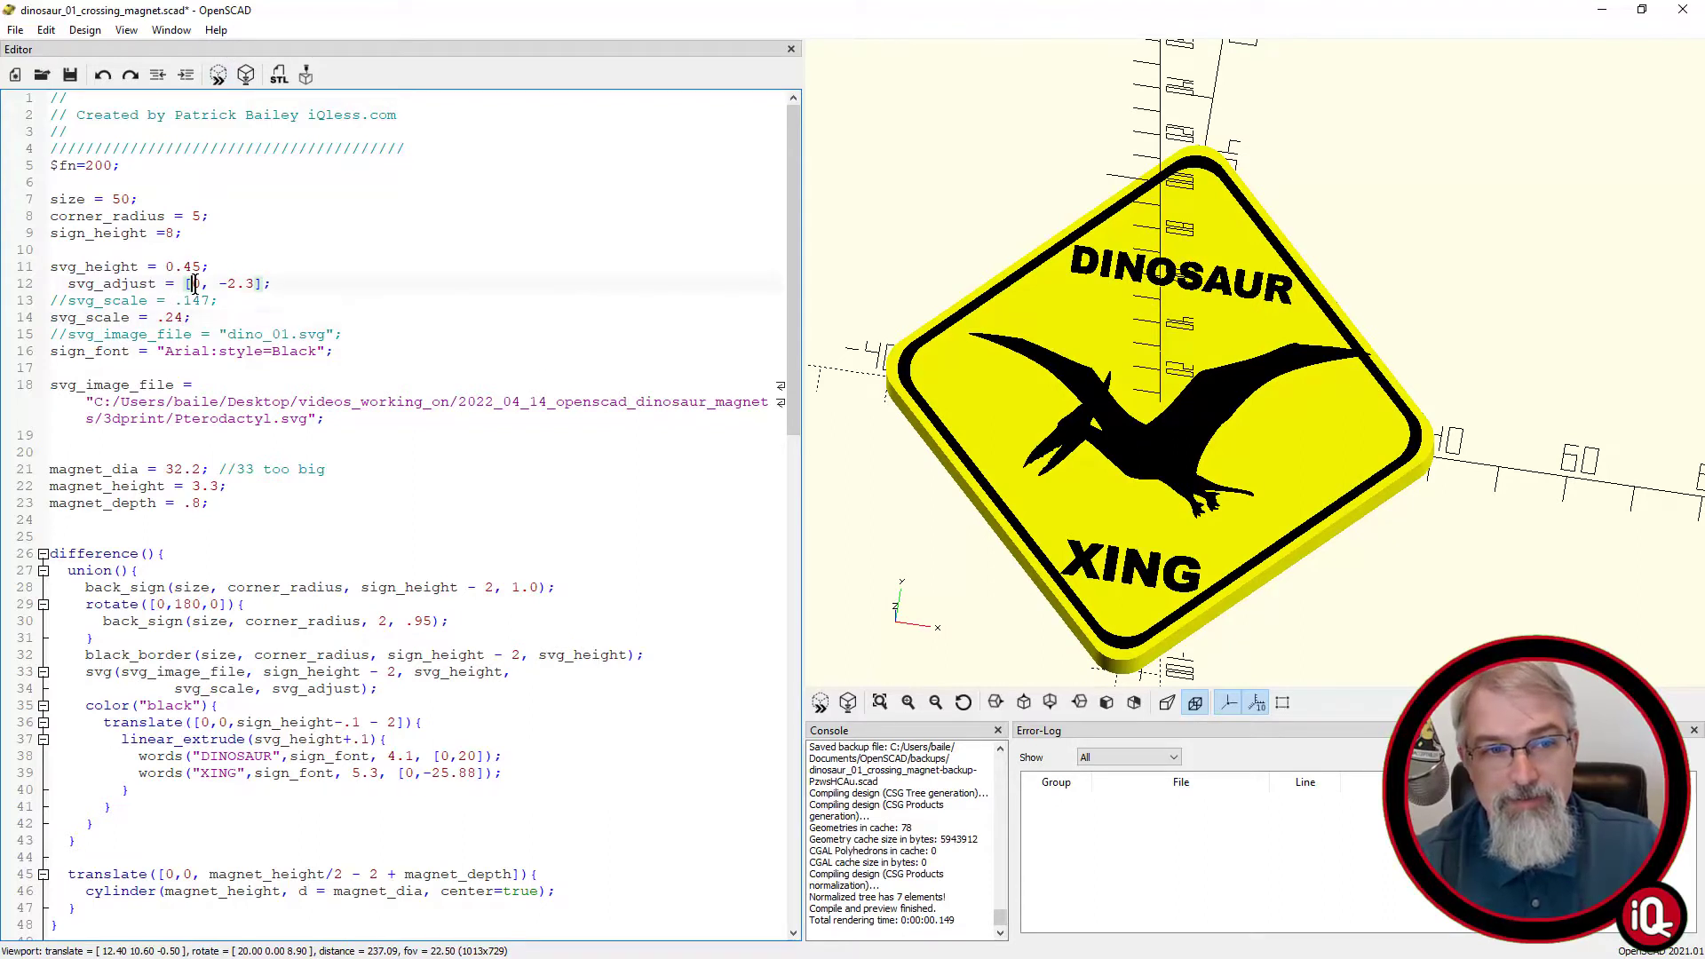
- Set svg_adjust's x offset to -2, giving [-2, -2.3], and preview
left_click(223, 283)
double_click(224, 284)
left_click(200, 283)
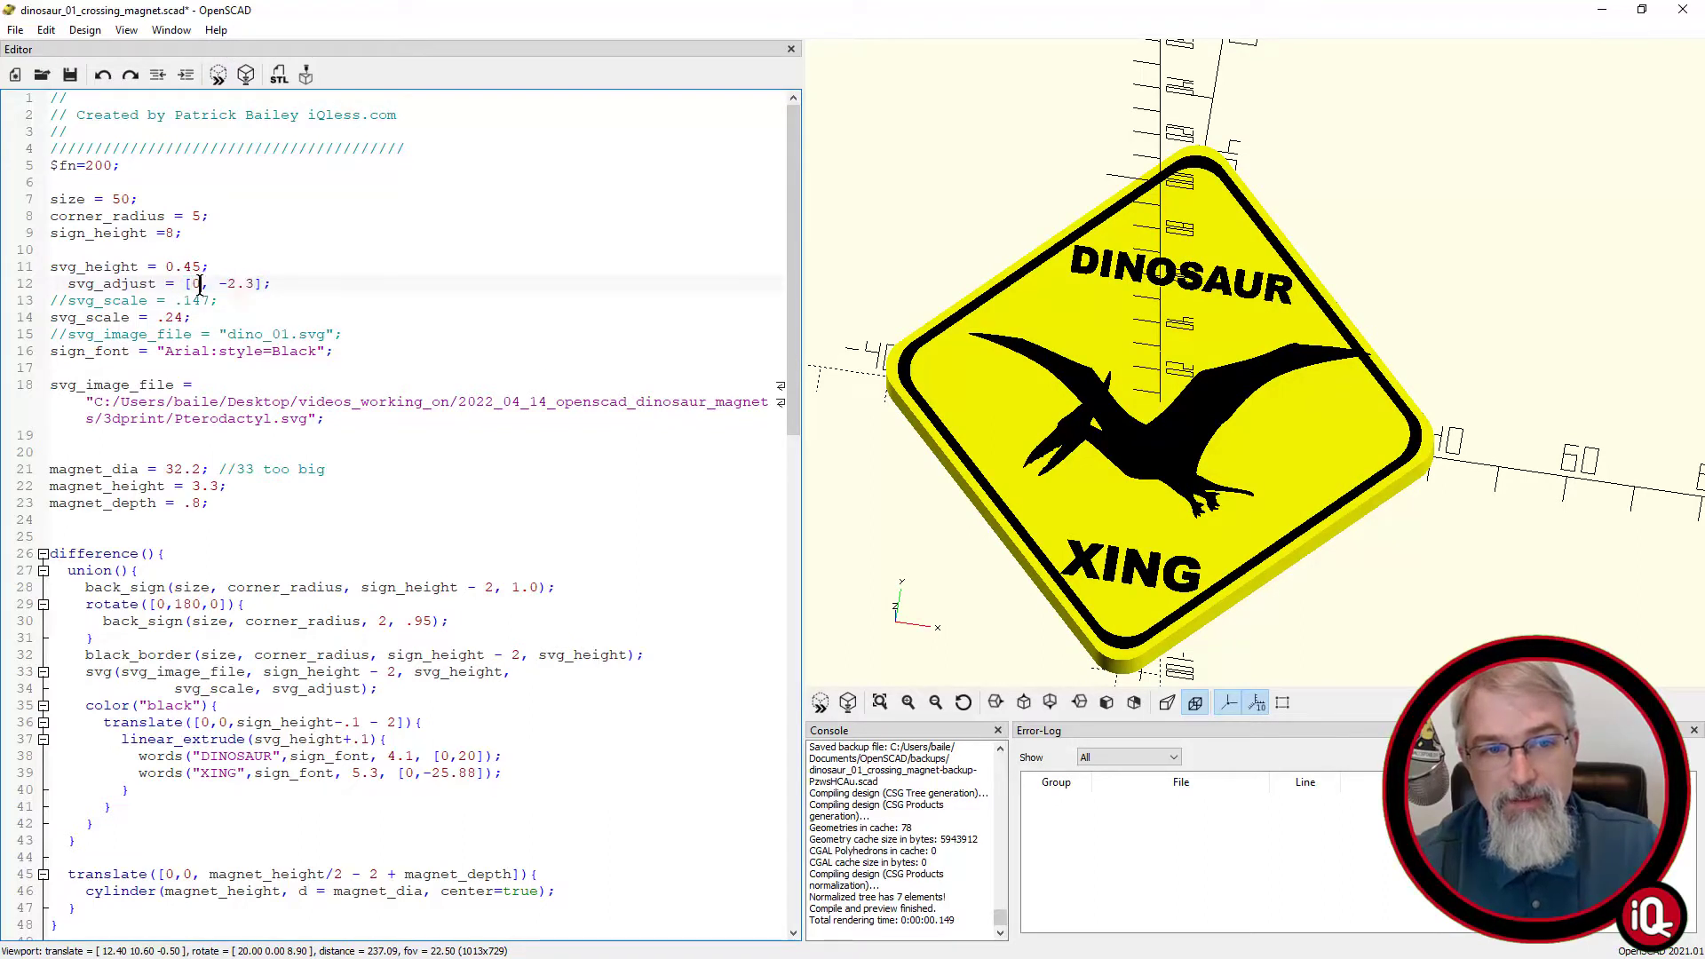
key("BackSpace")
type("-2")
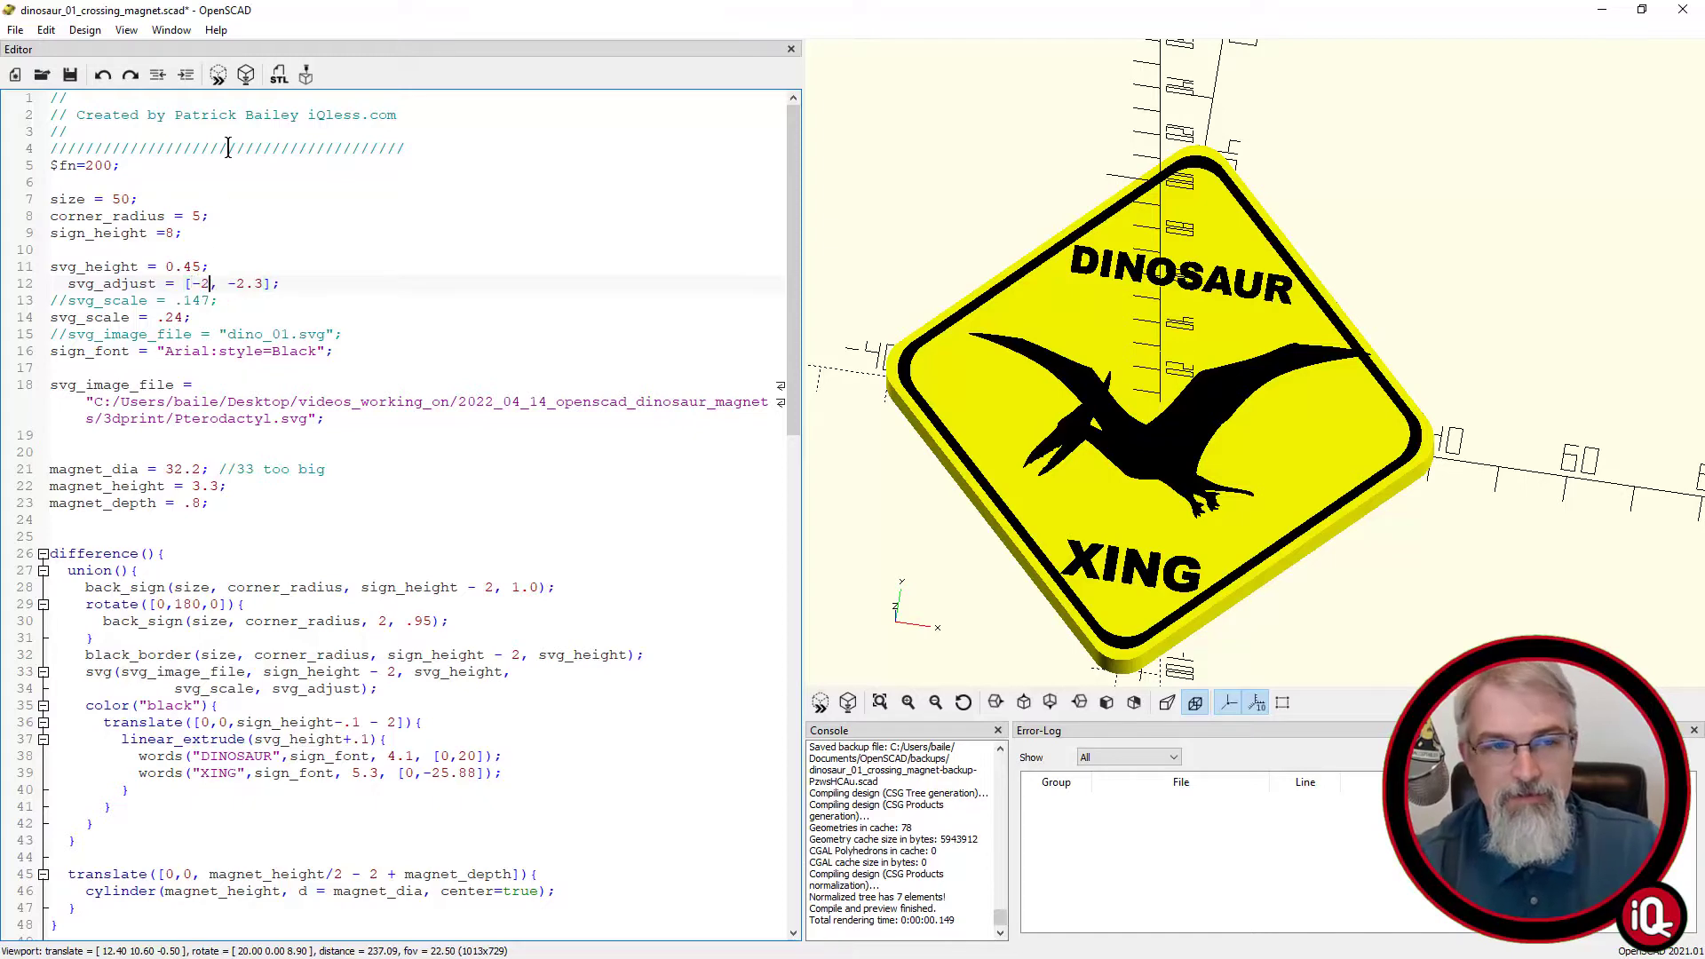
left_click(217, 82)
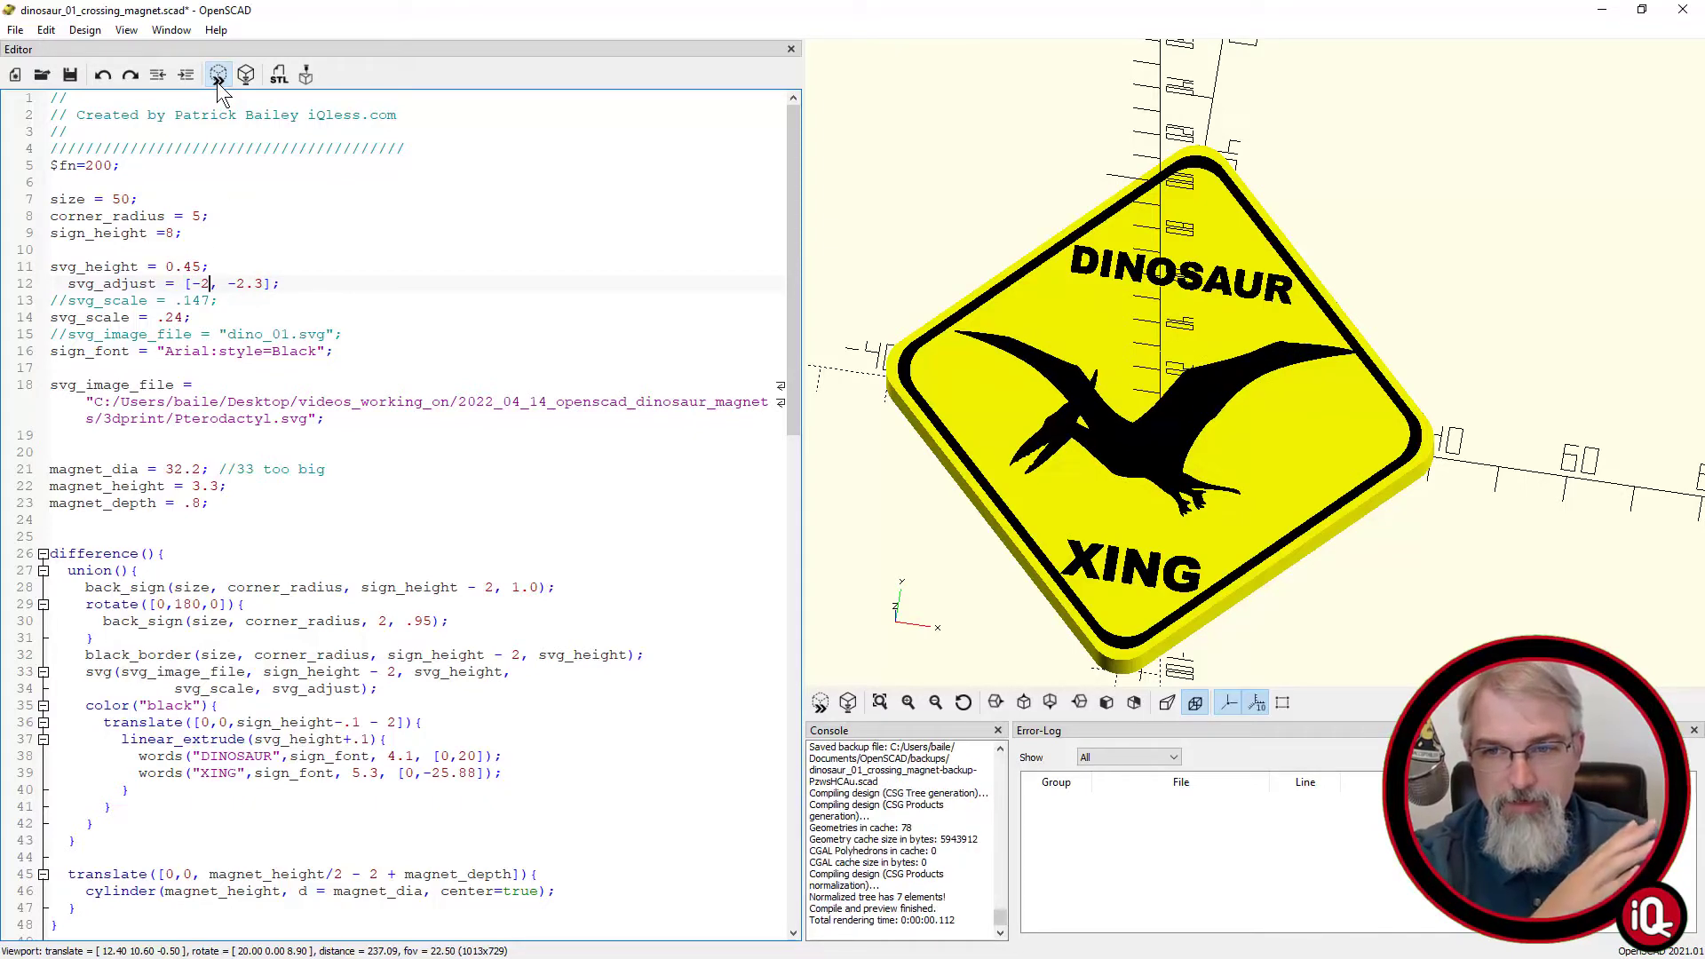
- Change svg_adjust to [-3, -2.3] and replace DINOSAUR on line 38 with PTERODACTYL
key("BackSpace")
type("3")
left_click(216, 81)
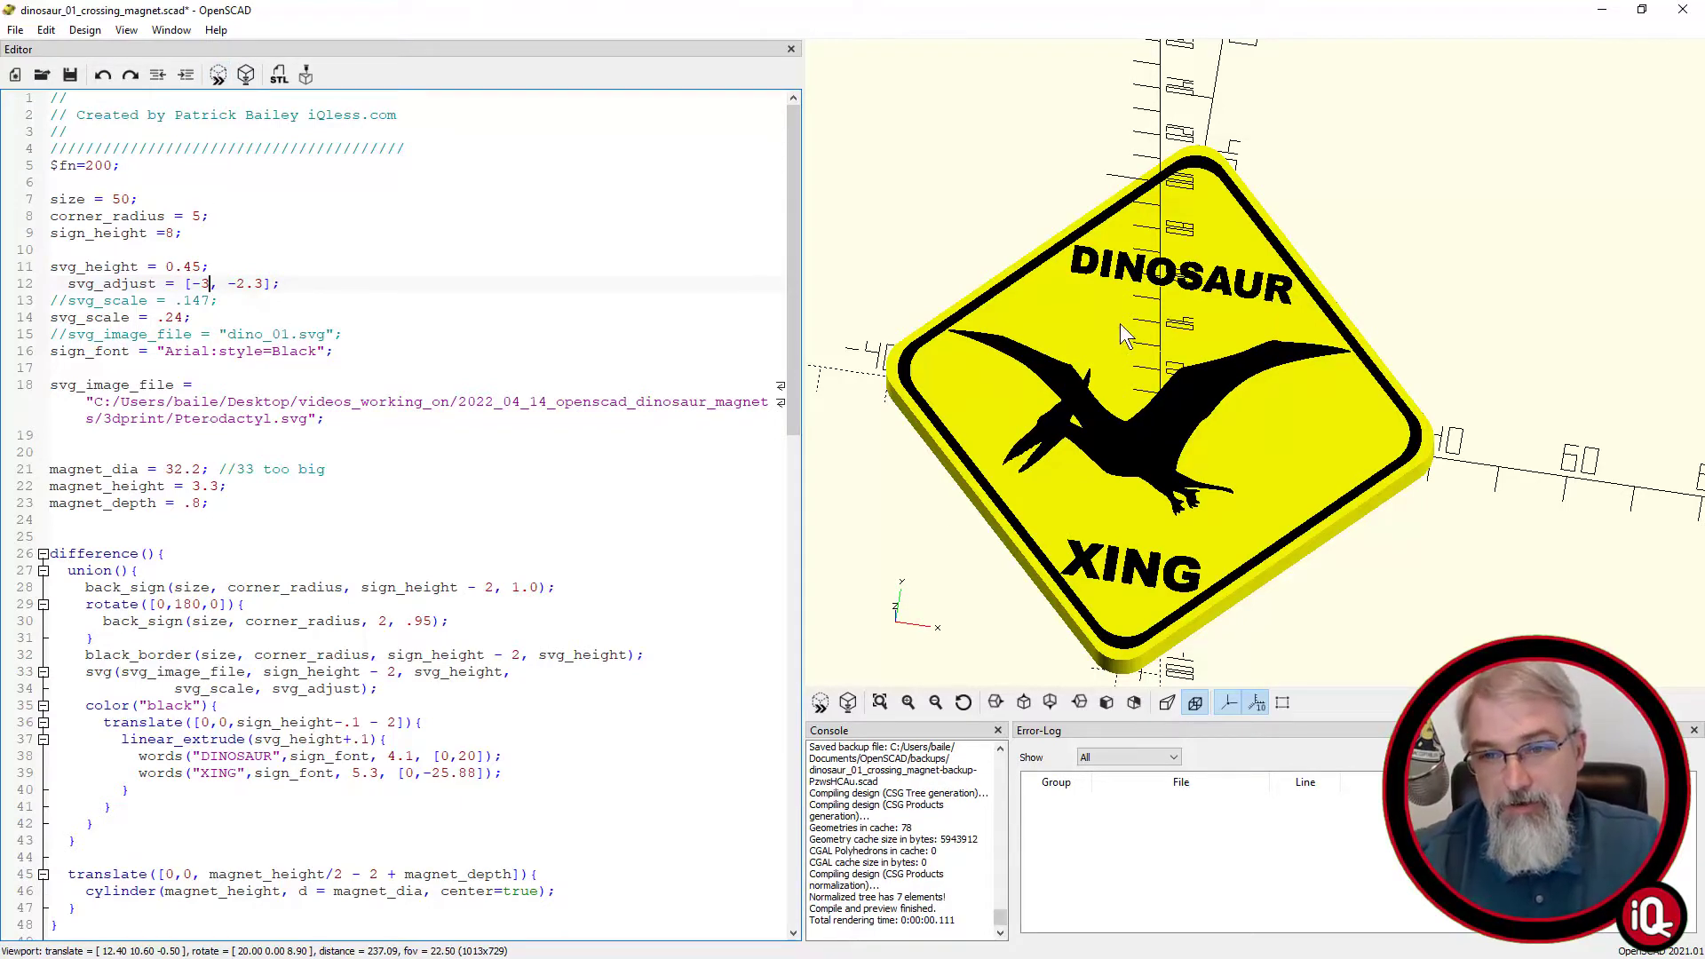
double_click(231, 755)
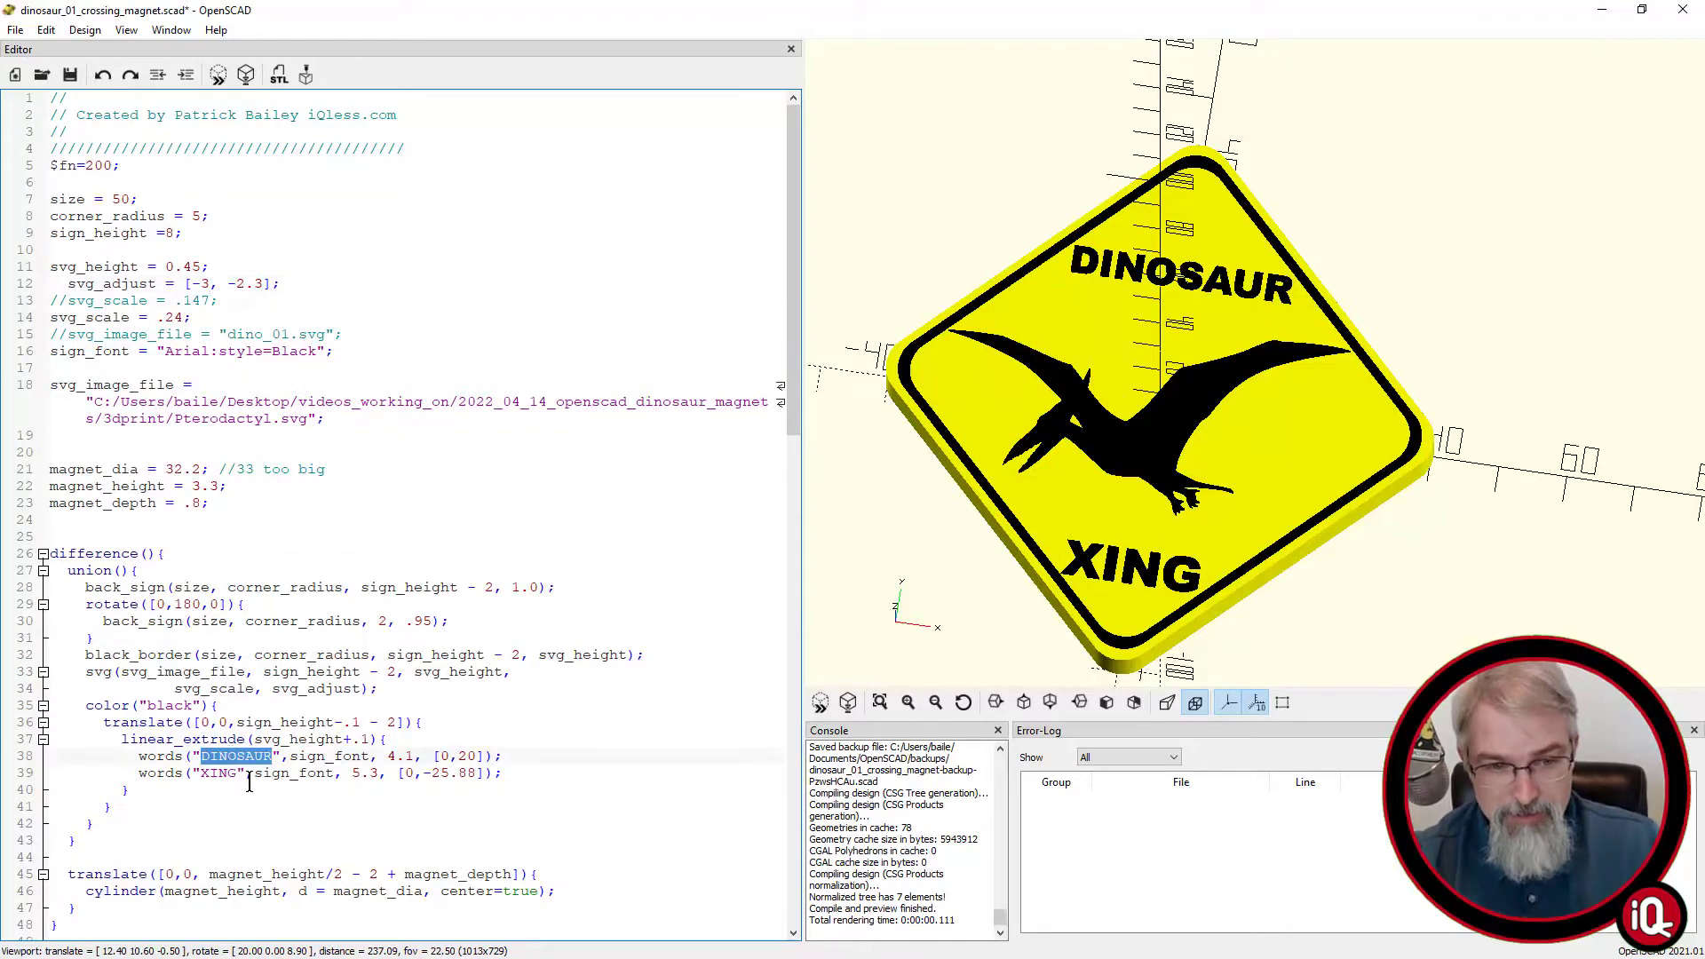
type("PT")
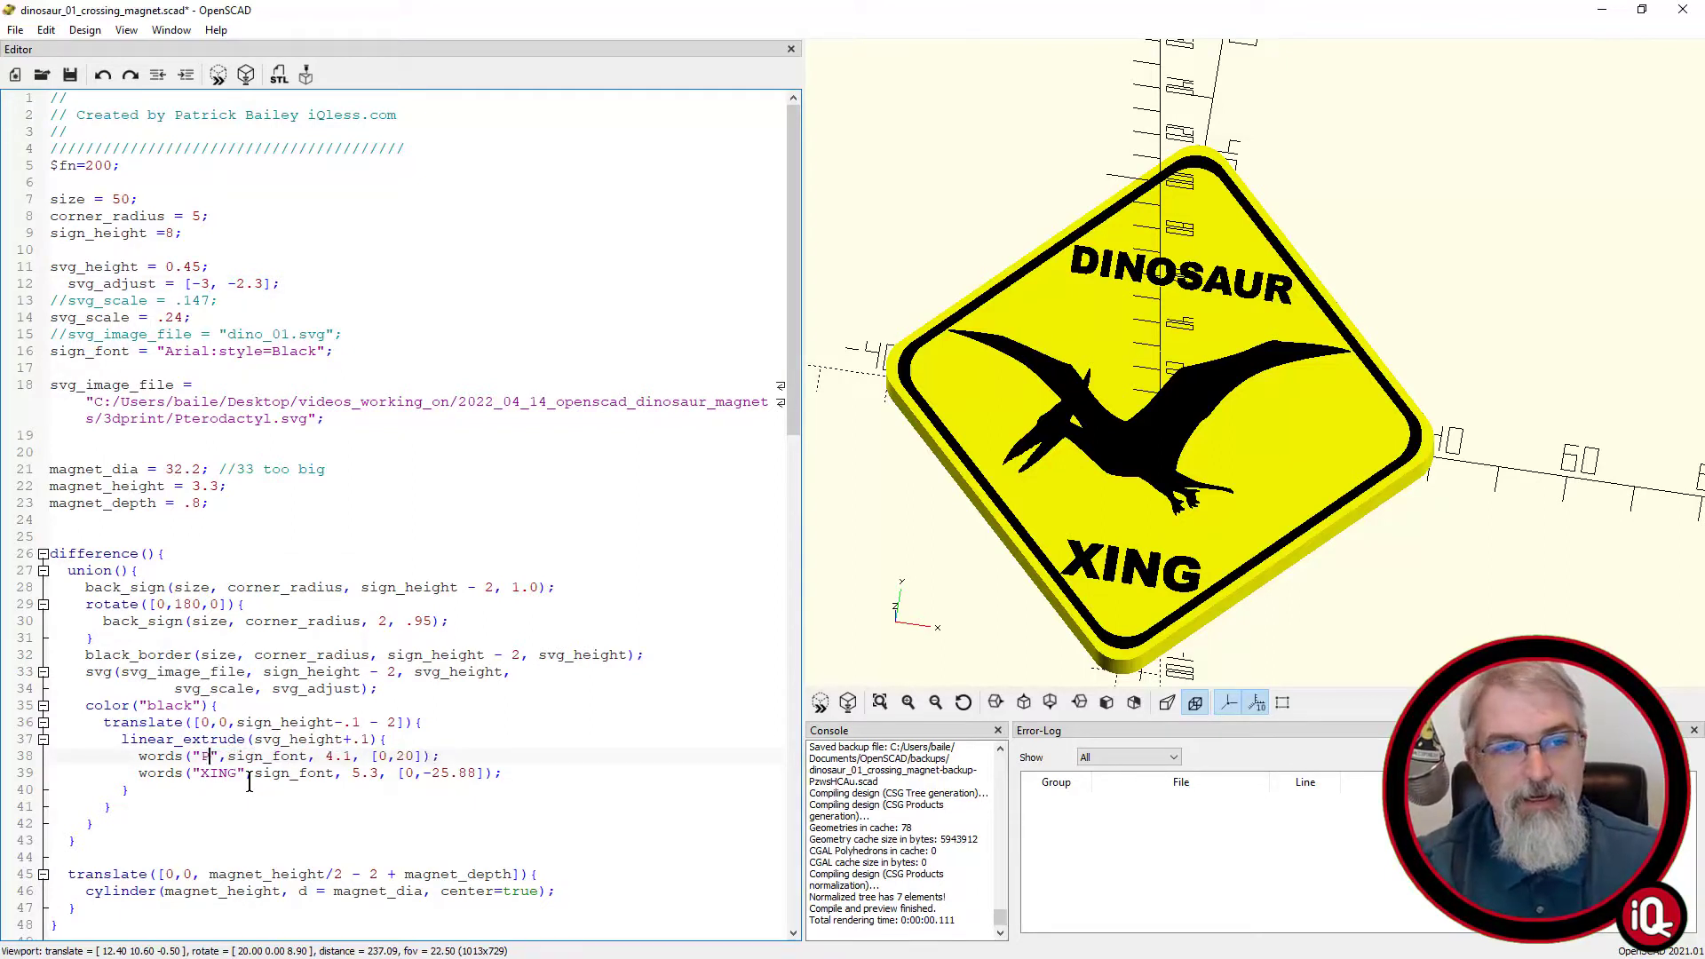
type("ERODACT")
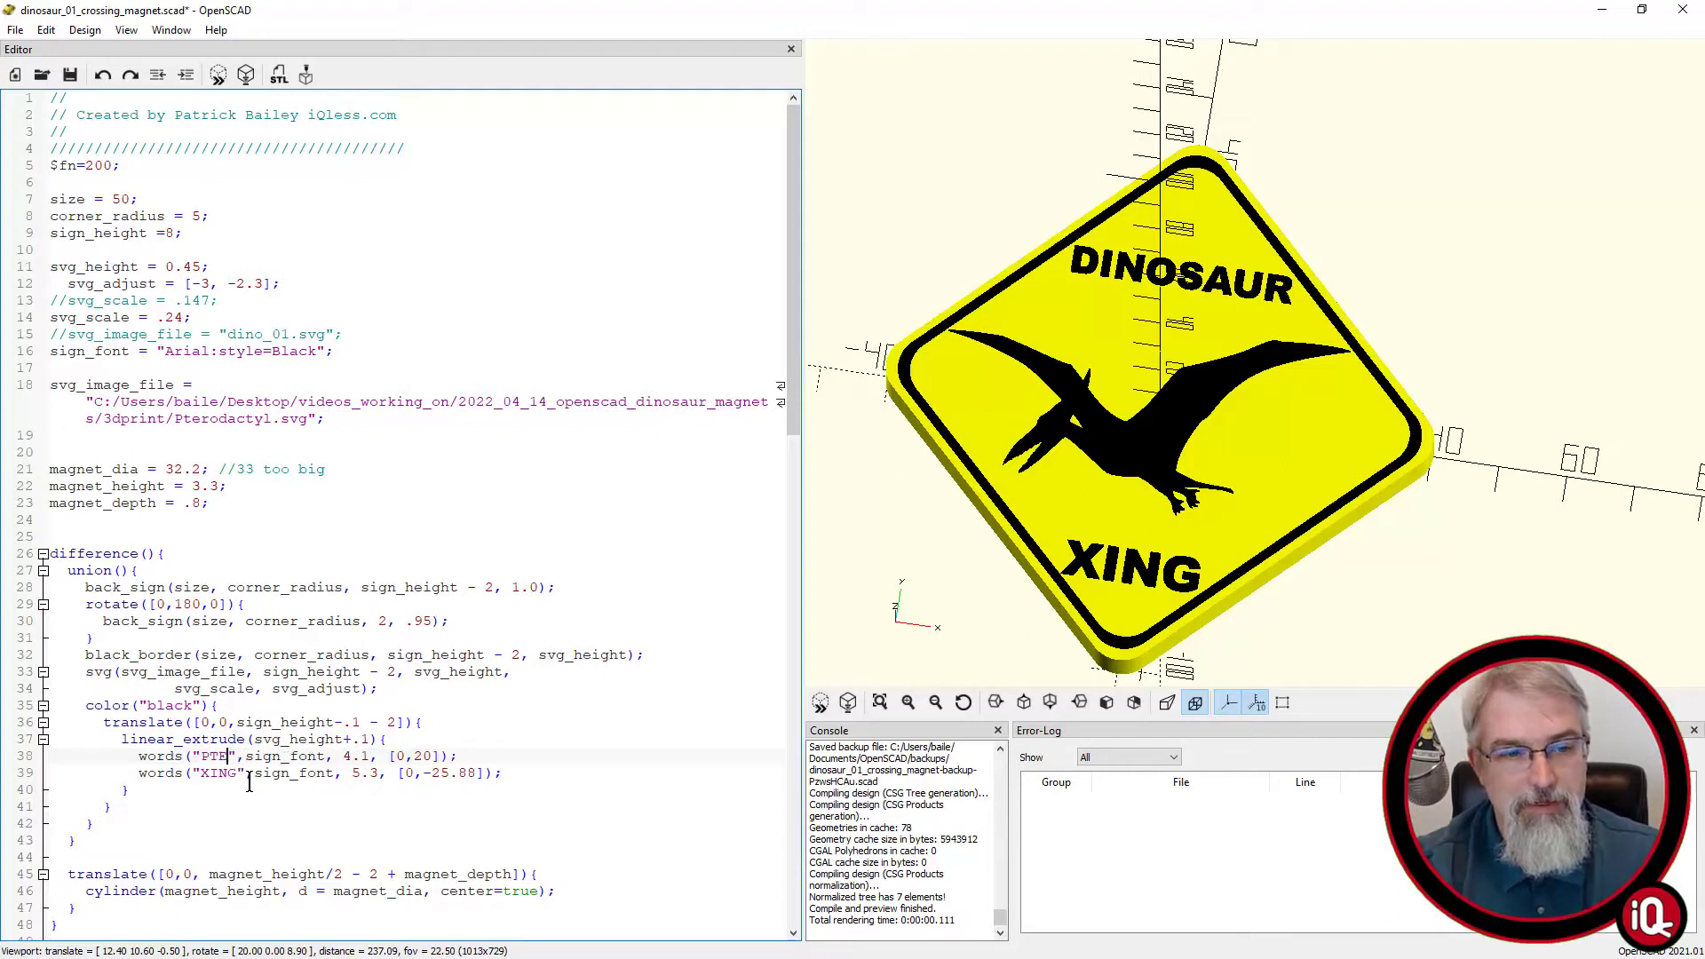
type("YL")
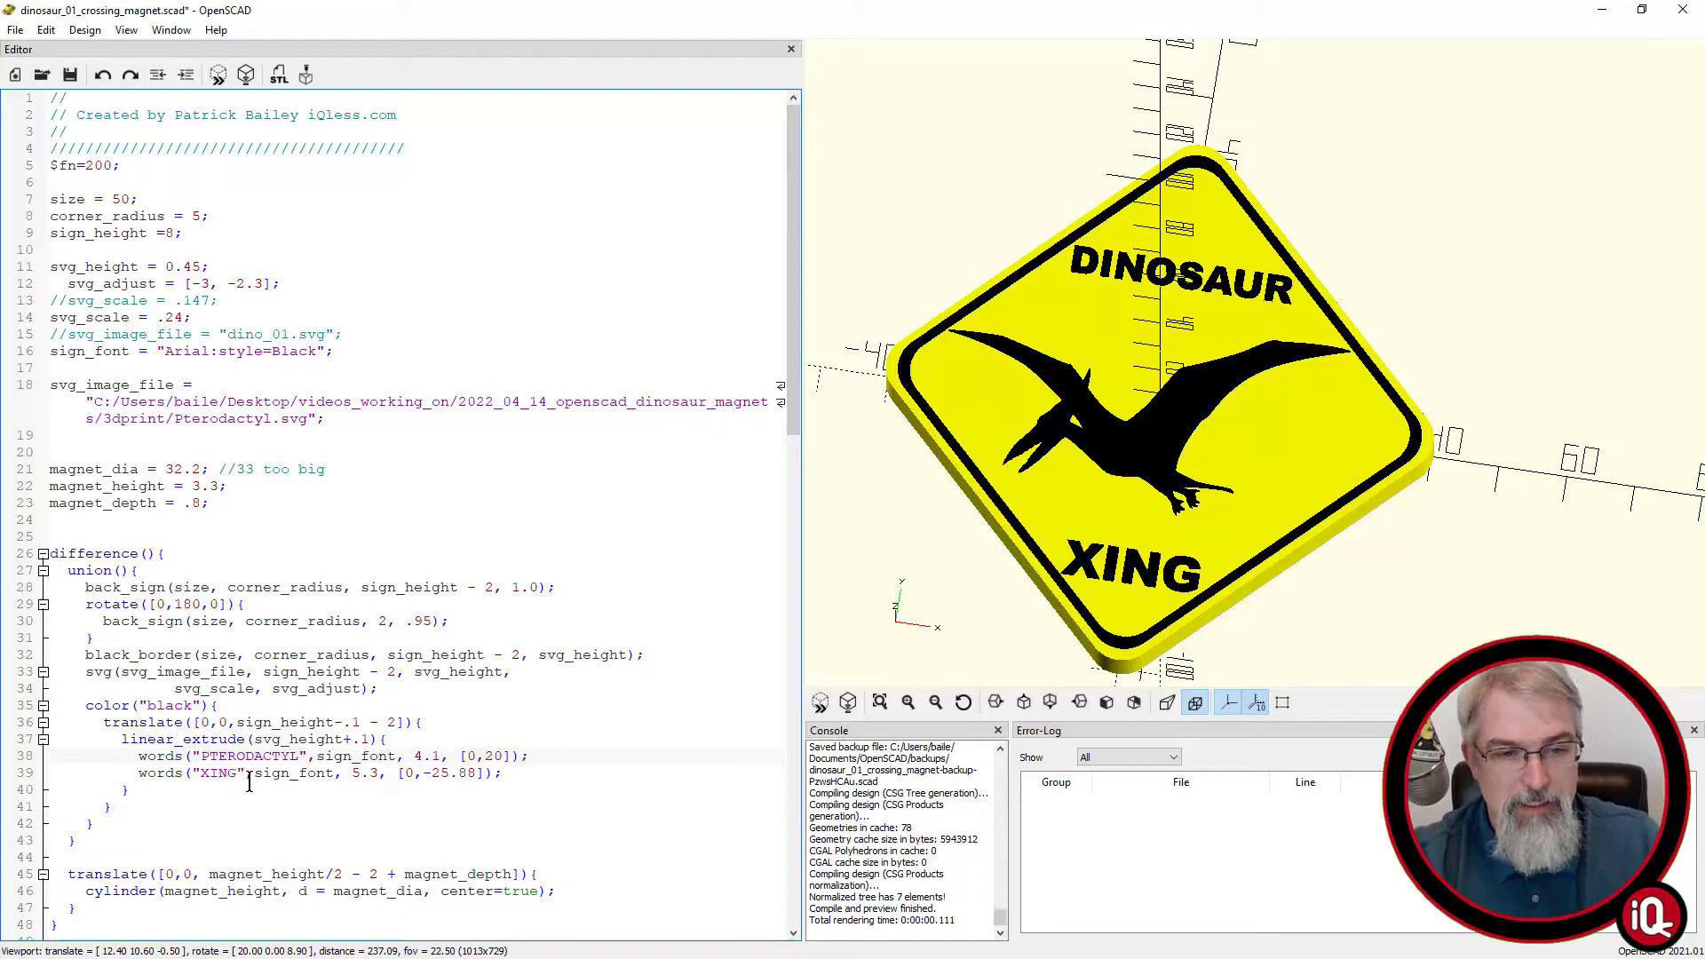
- Shrink the PTERODACTYL font size from 4.1 to 3.6, previewing several trial sizes
left_click(217, 76)
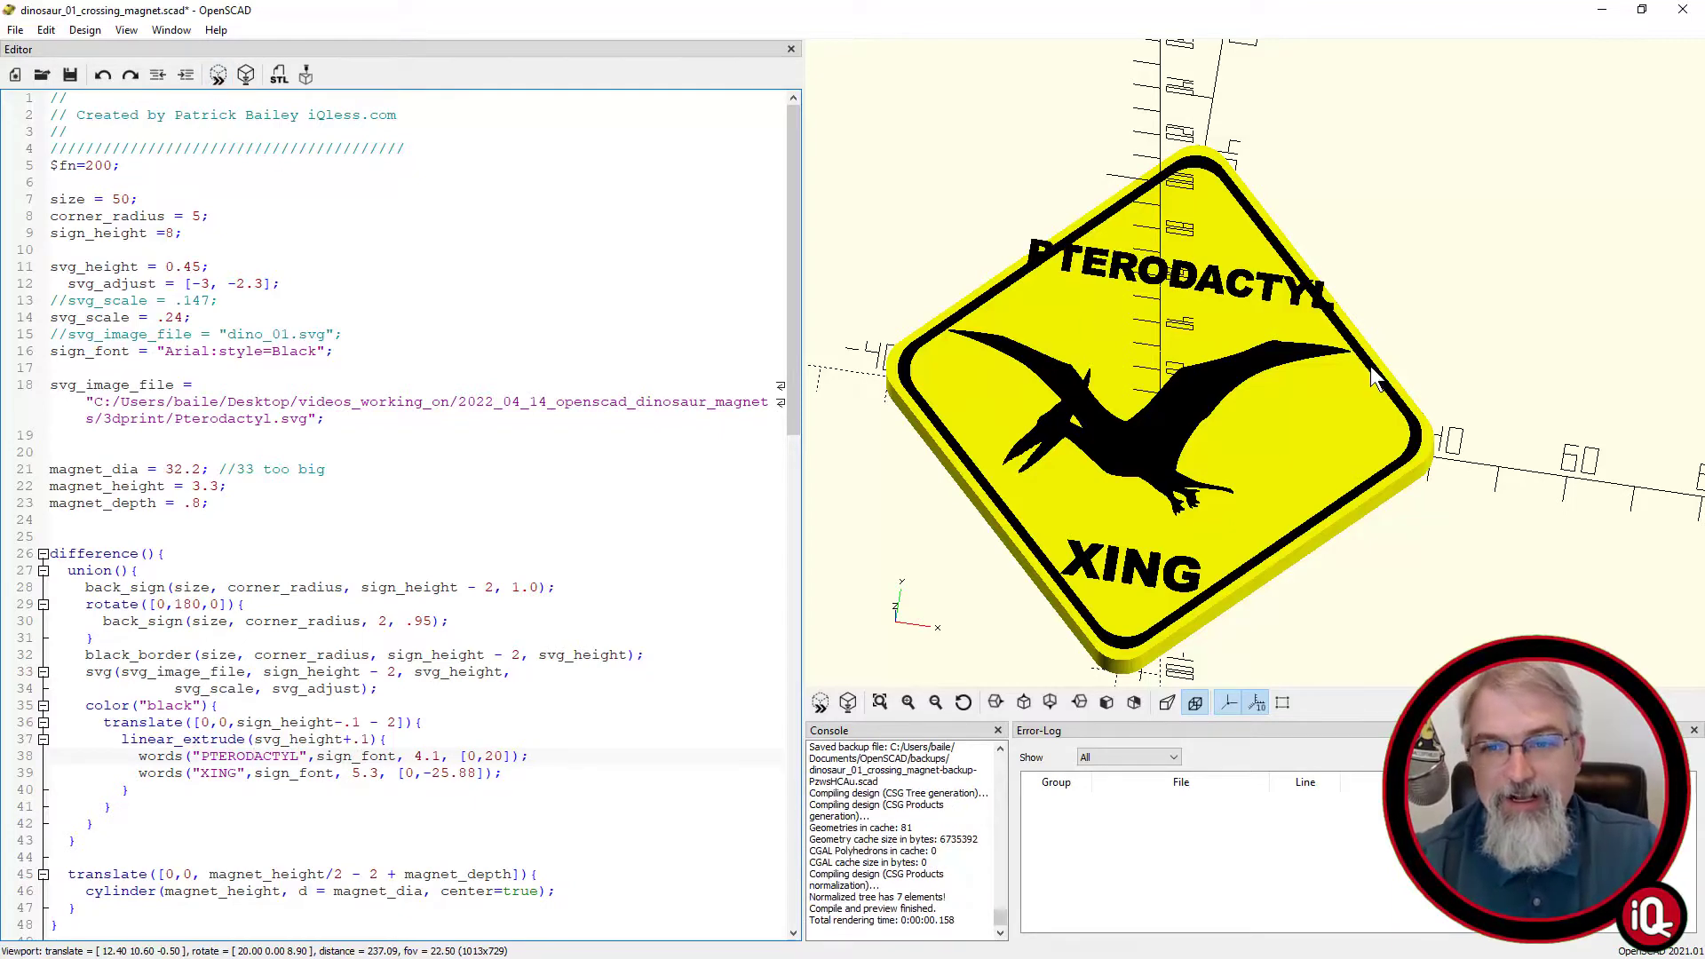
left_click_drag(1382, 377, 1274, 324)
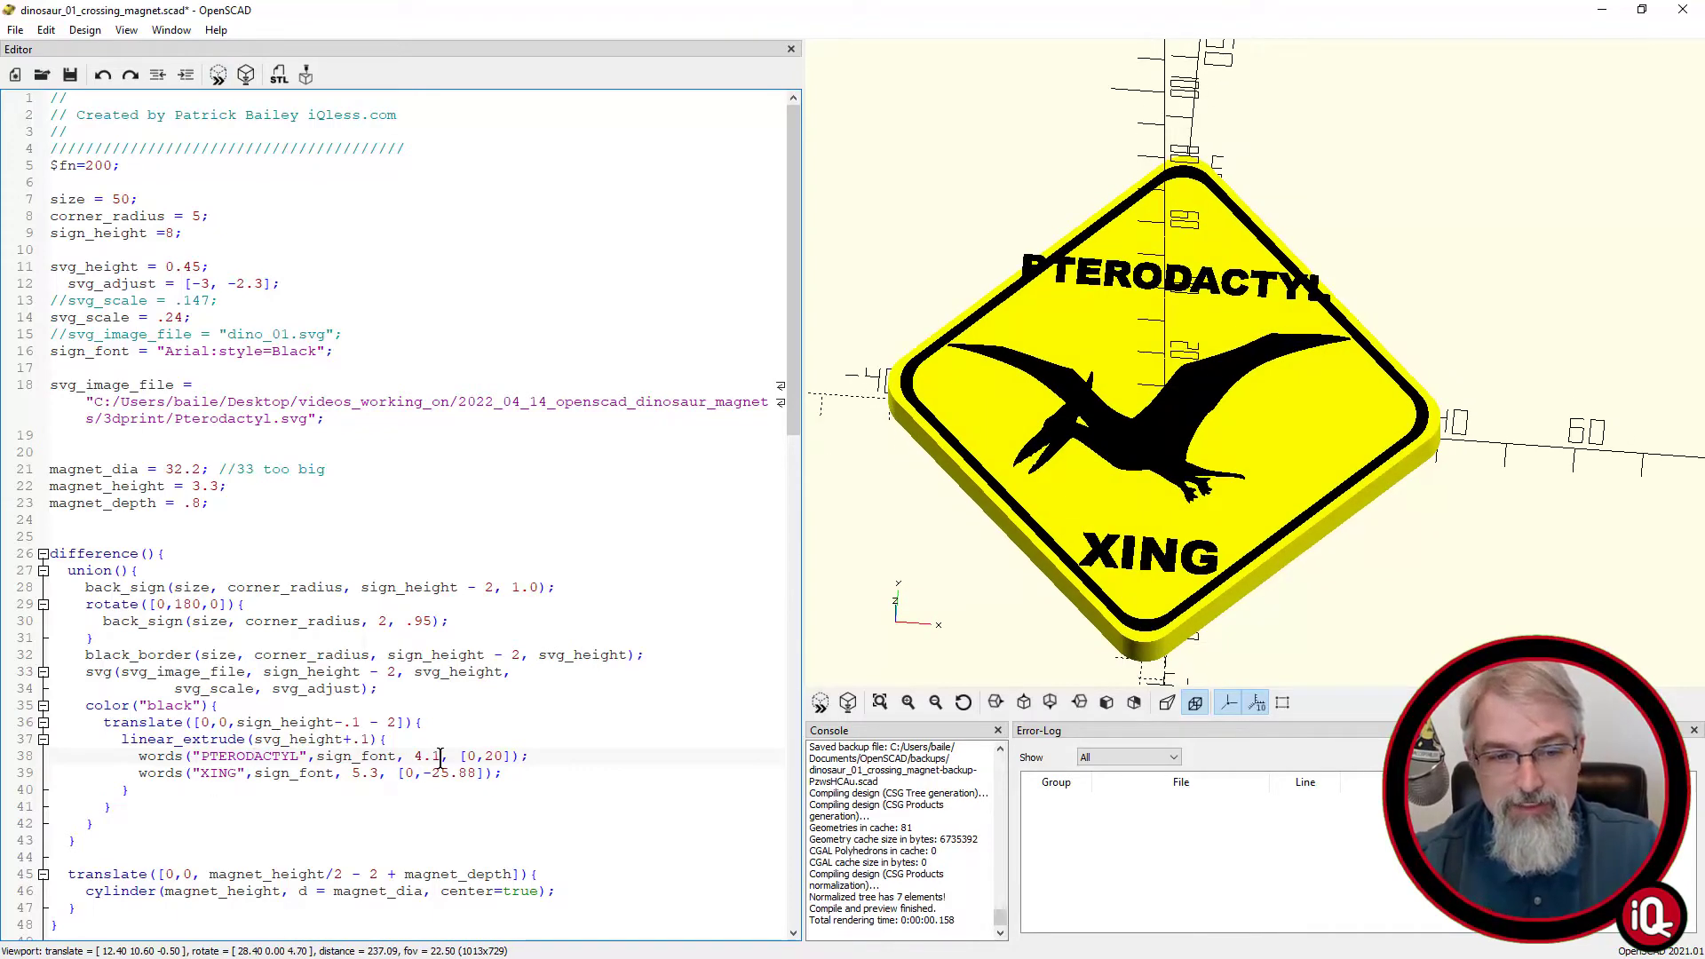
left_click_drag(440, 756, 415, 756)
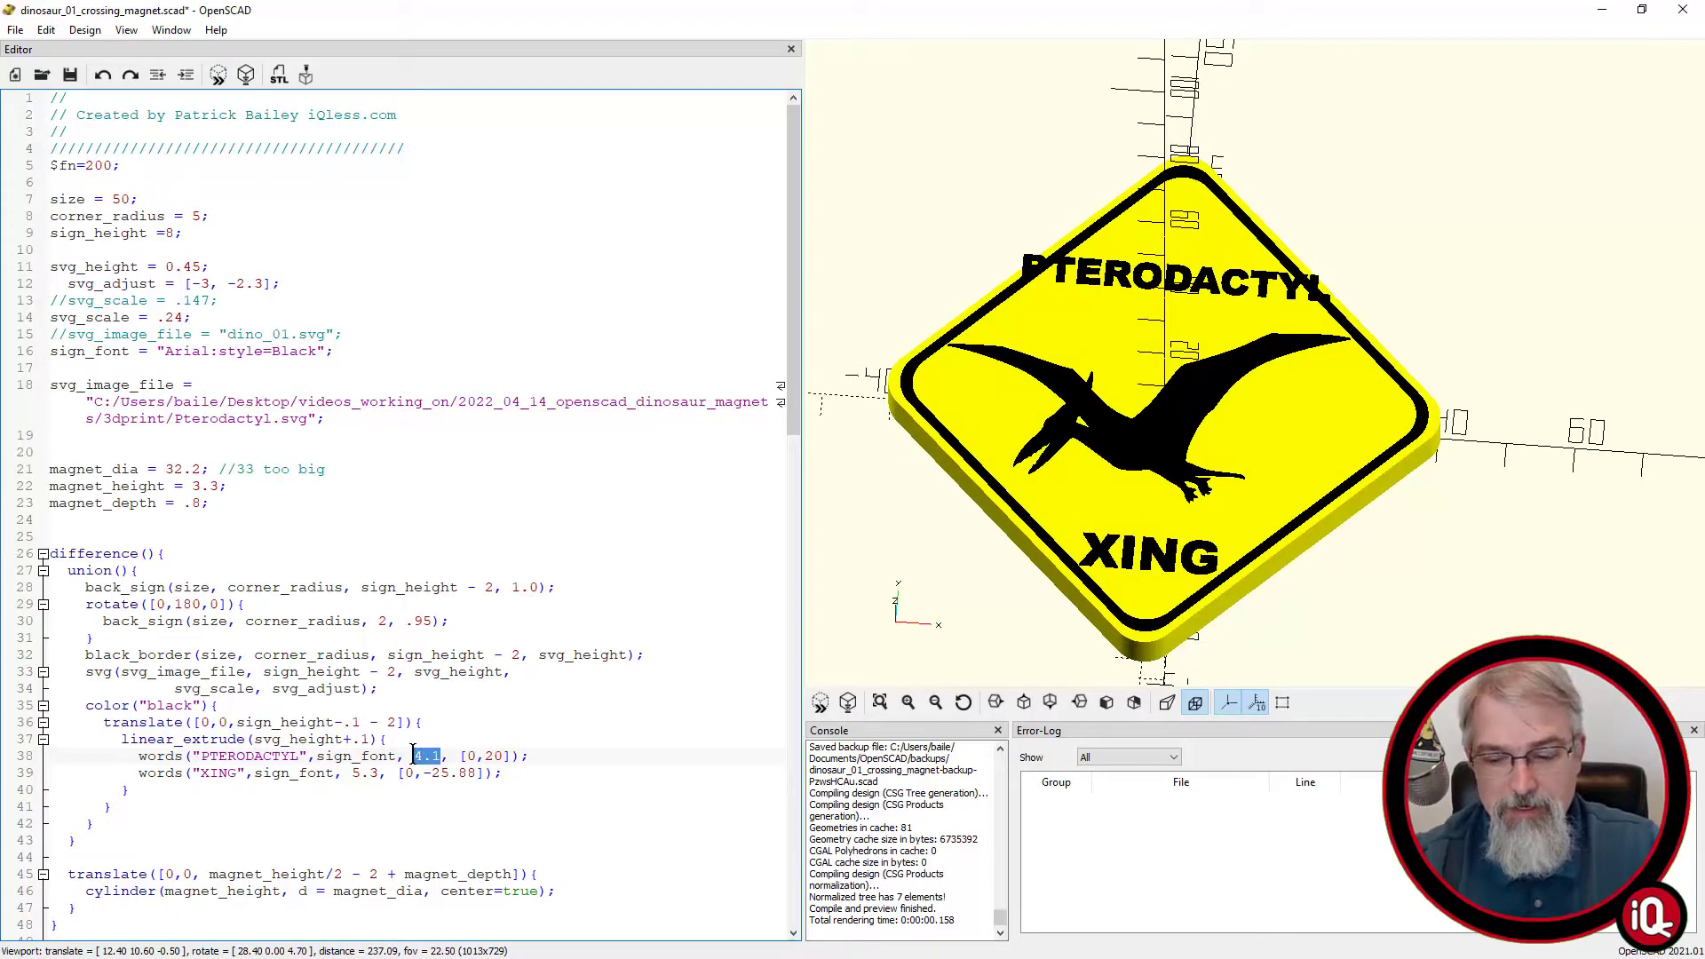
type("3.8")
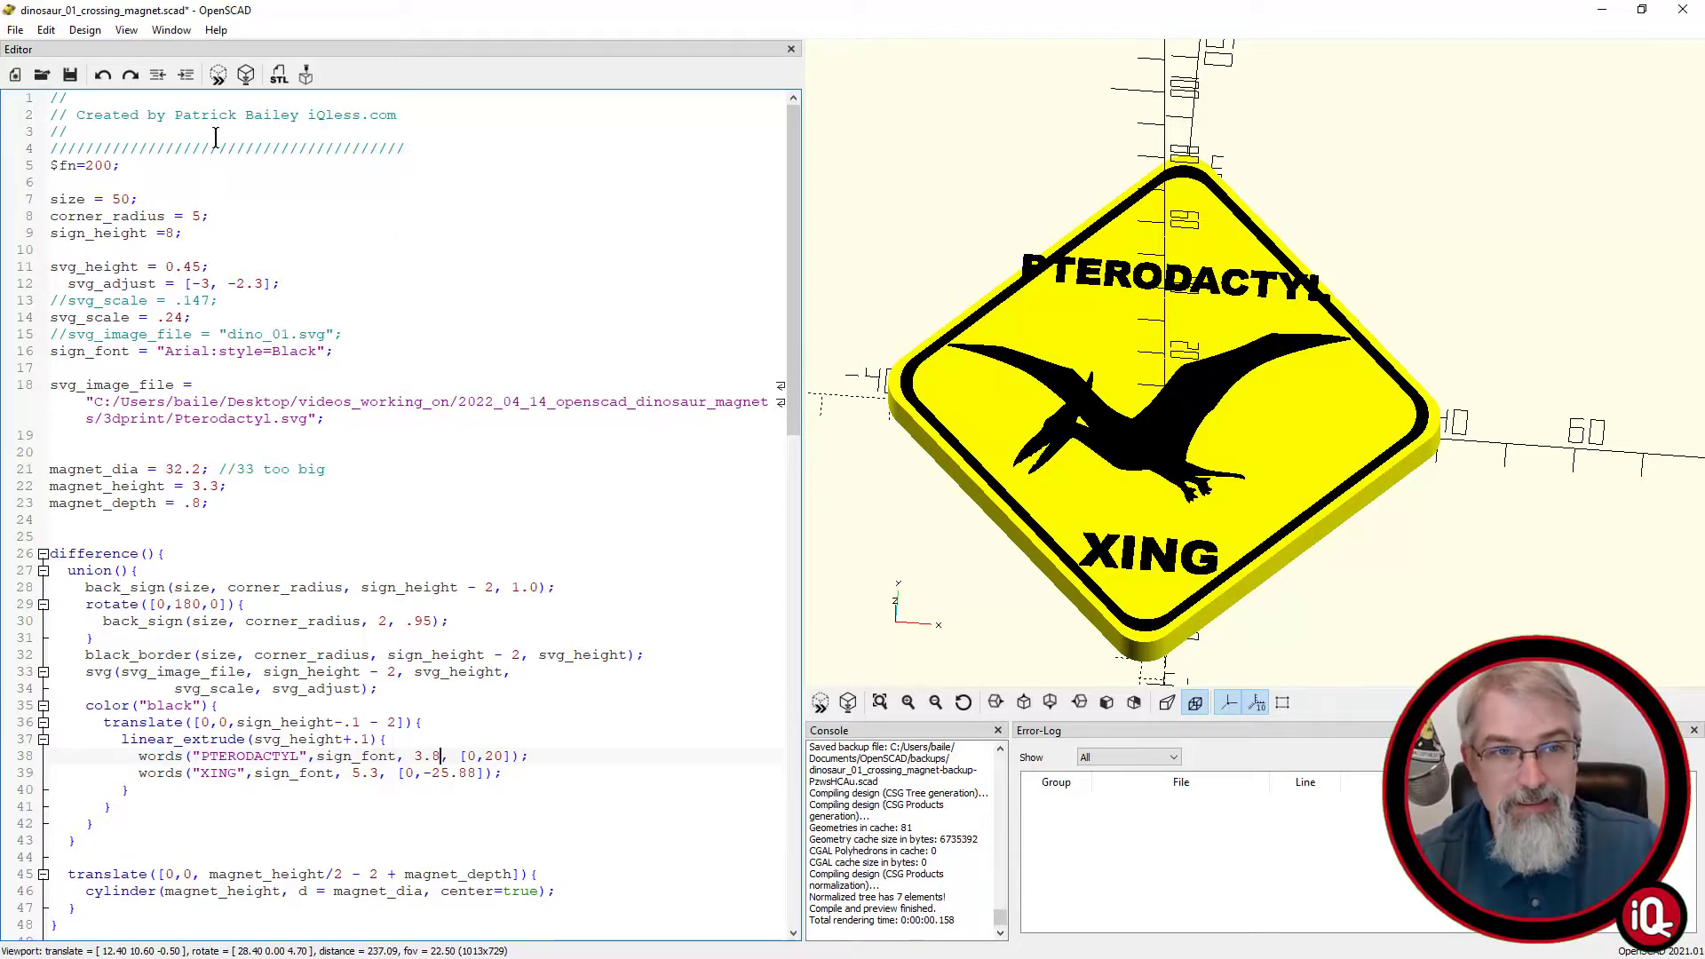
left_click(219, 75)
key("BackSpace")
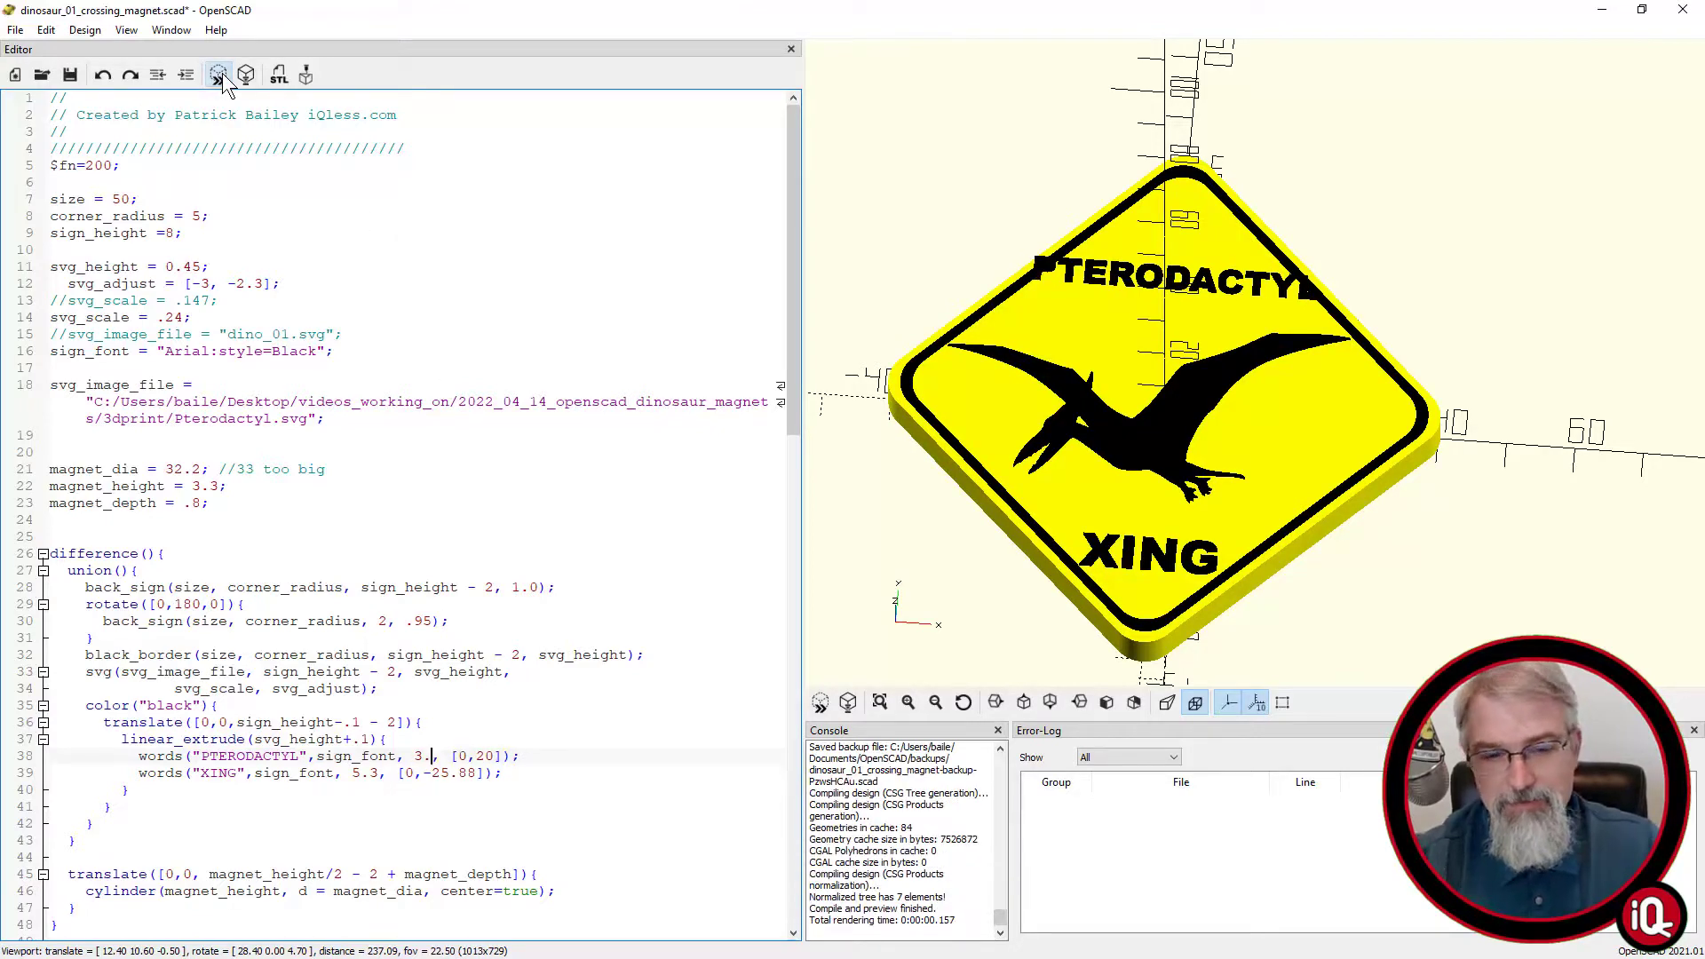
left_click(219, 76)
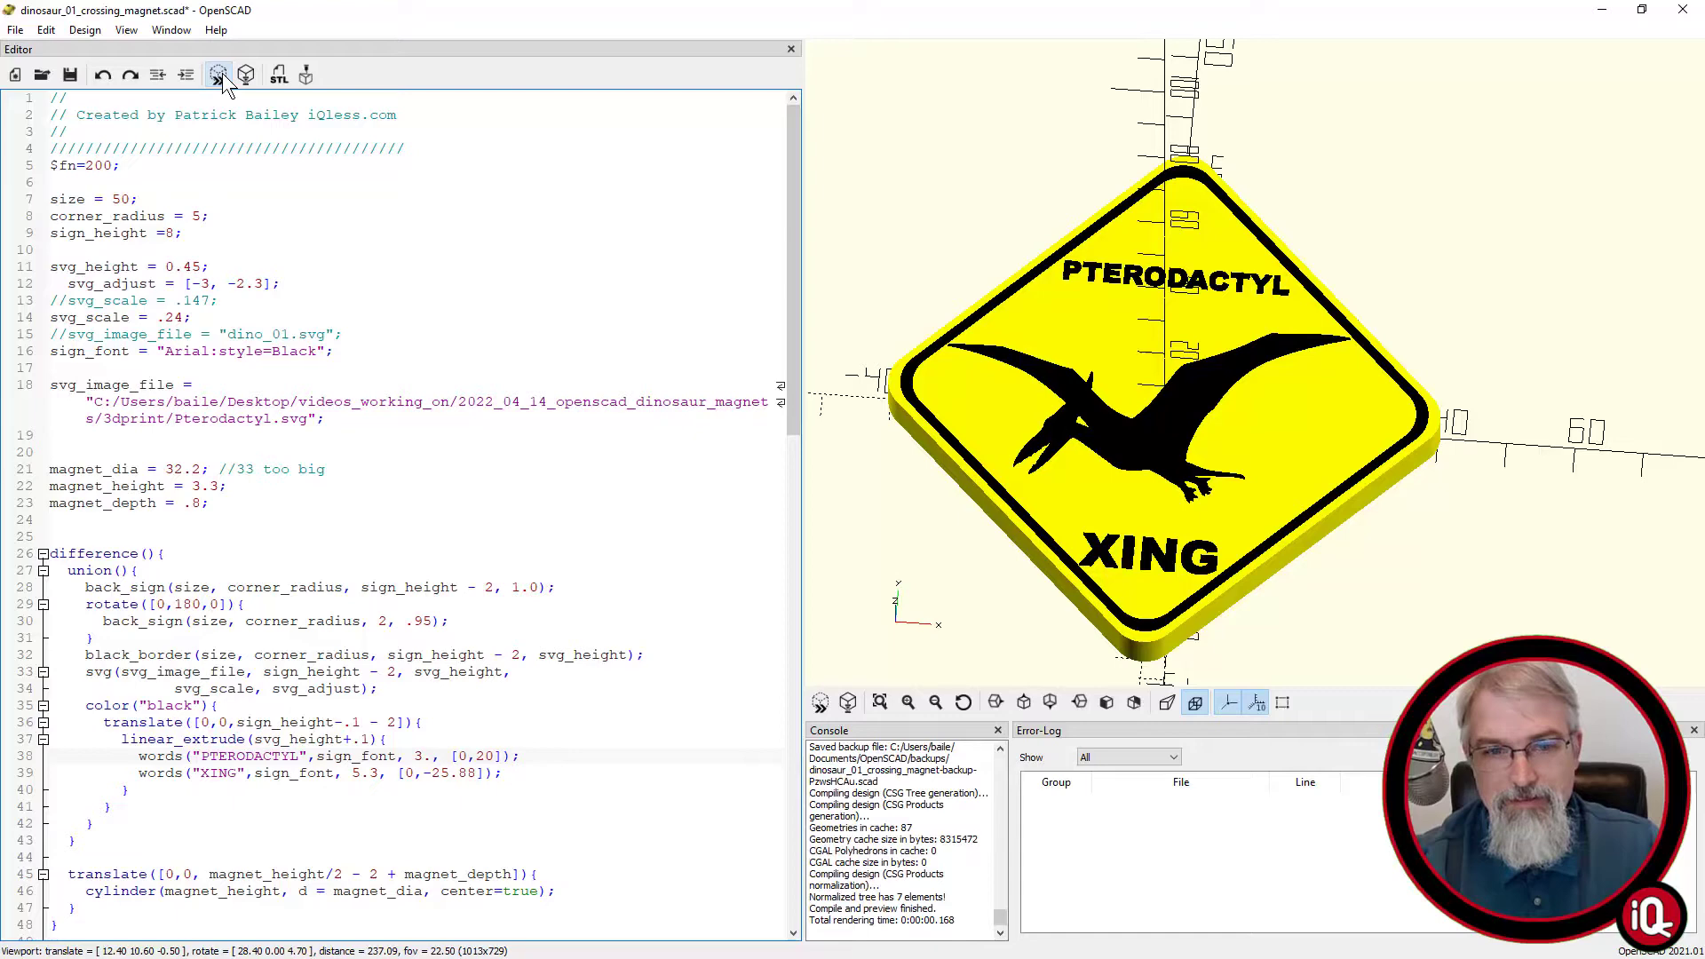
type("2")
left_click(219, 76)
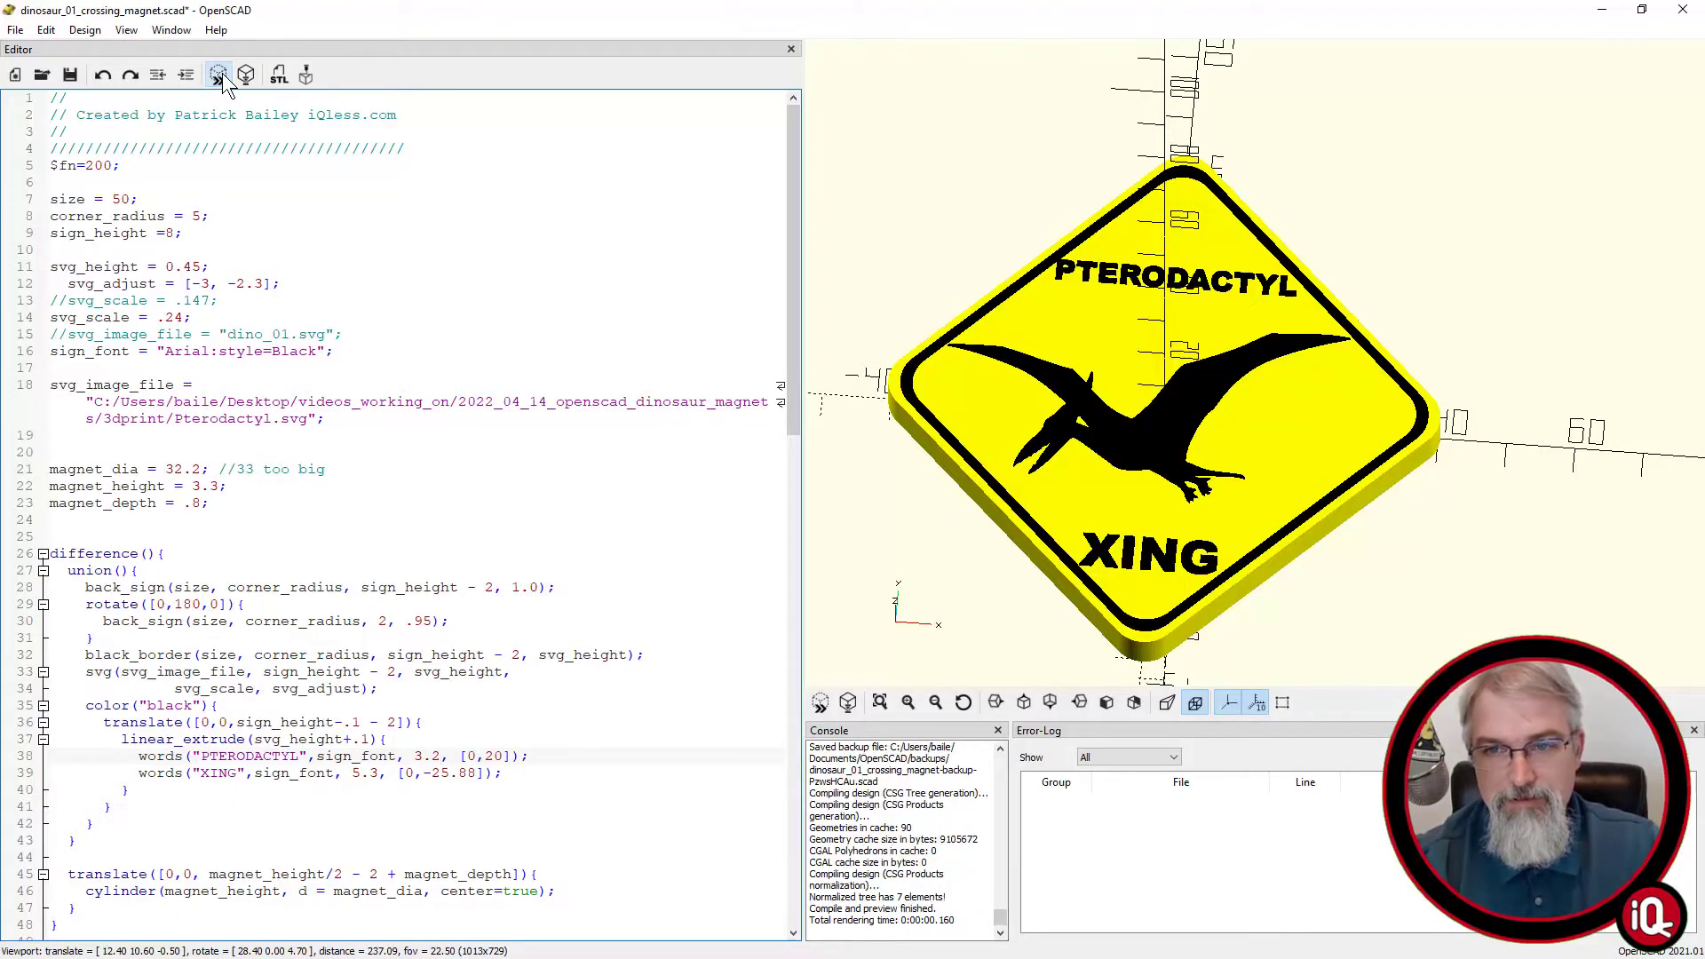
left_click_drag(1014, 302, 1019, 318)
key("BackSpace")
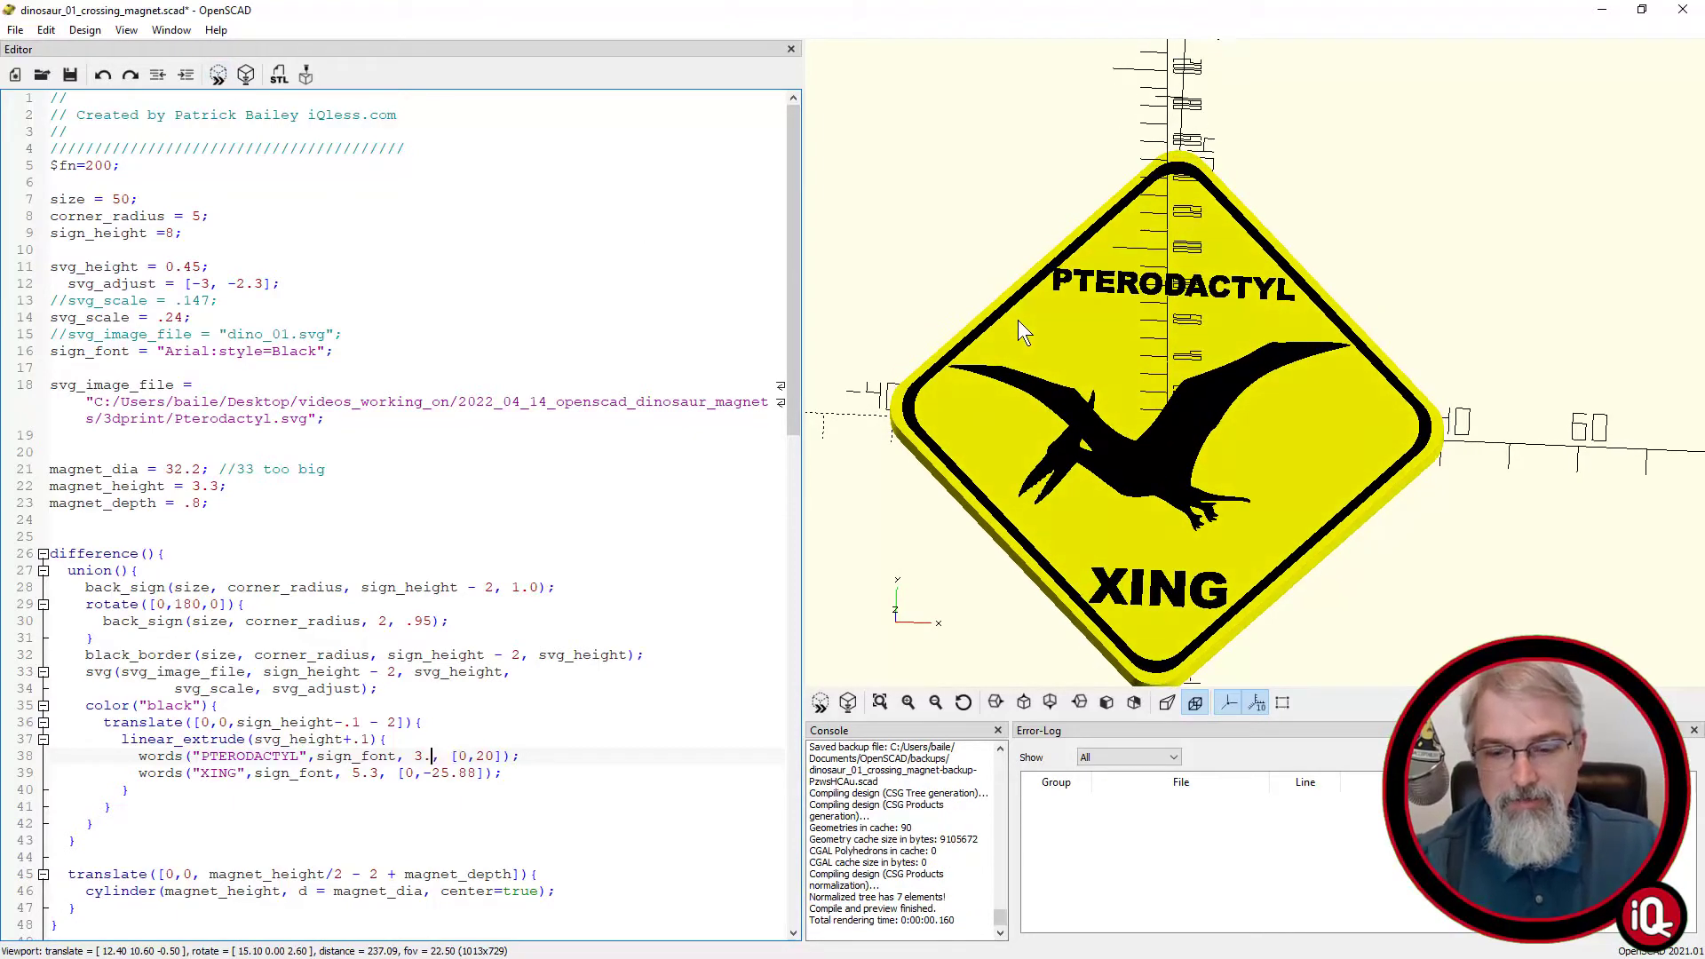
type("6")
left_click(221, 78)
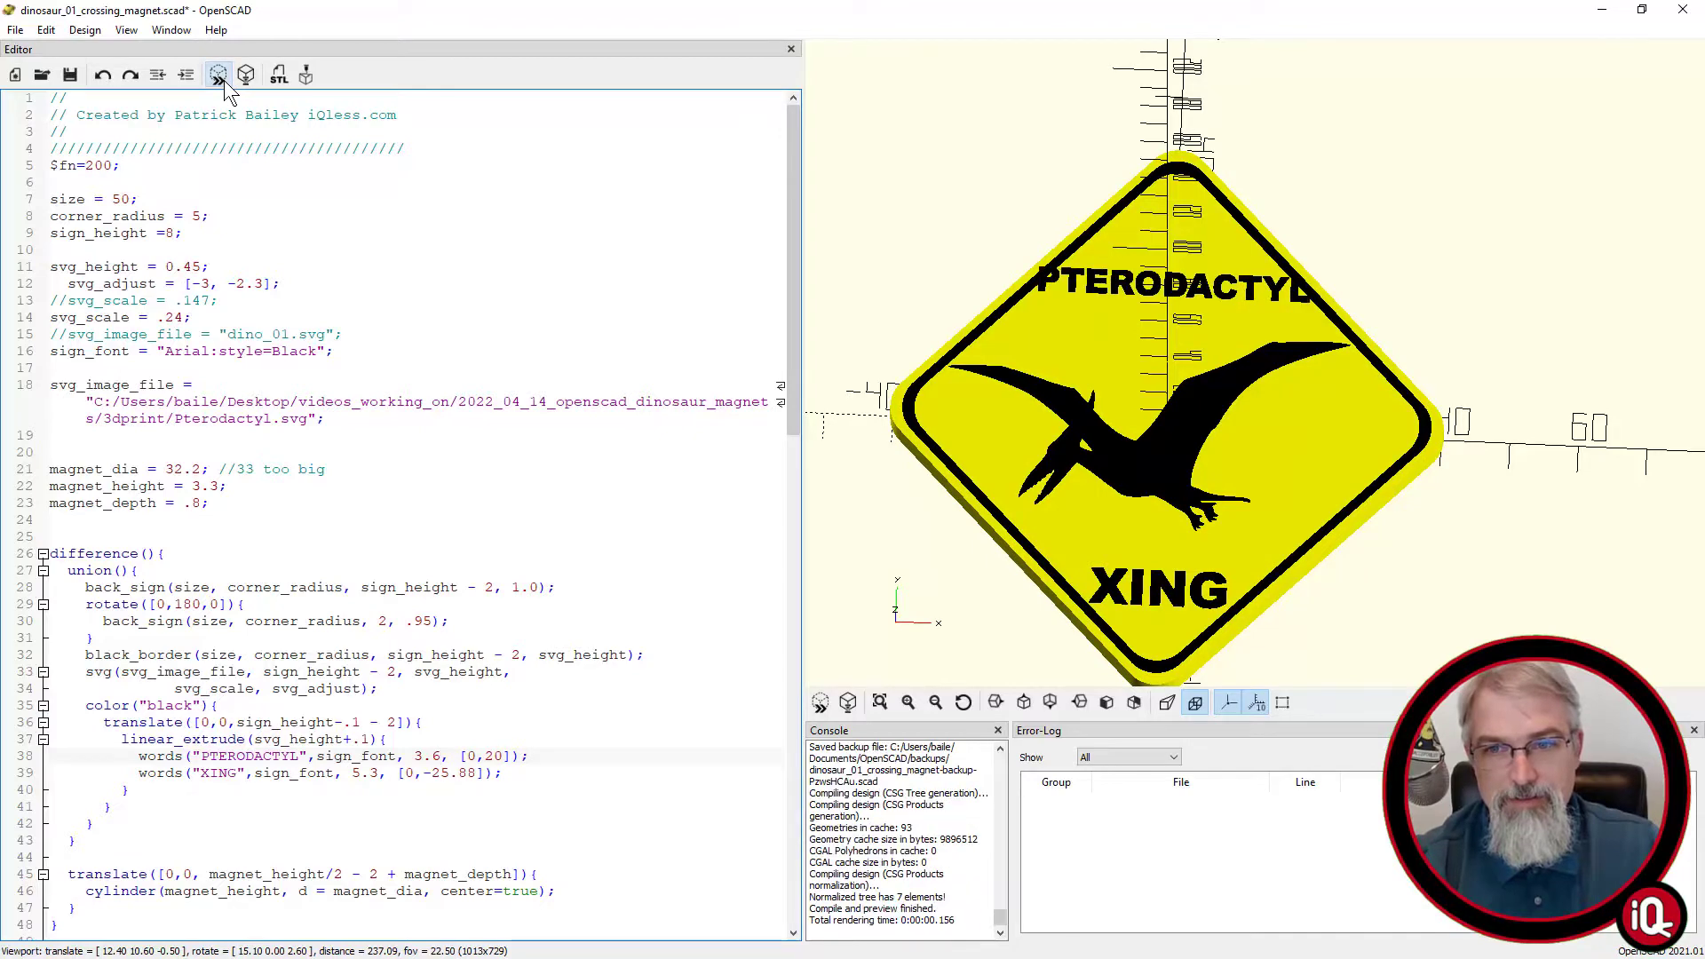
left_click_drag(1154, 385, 1156, 388)
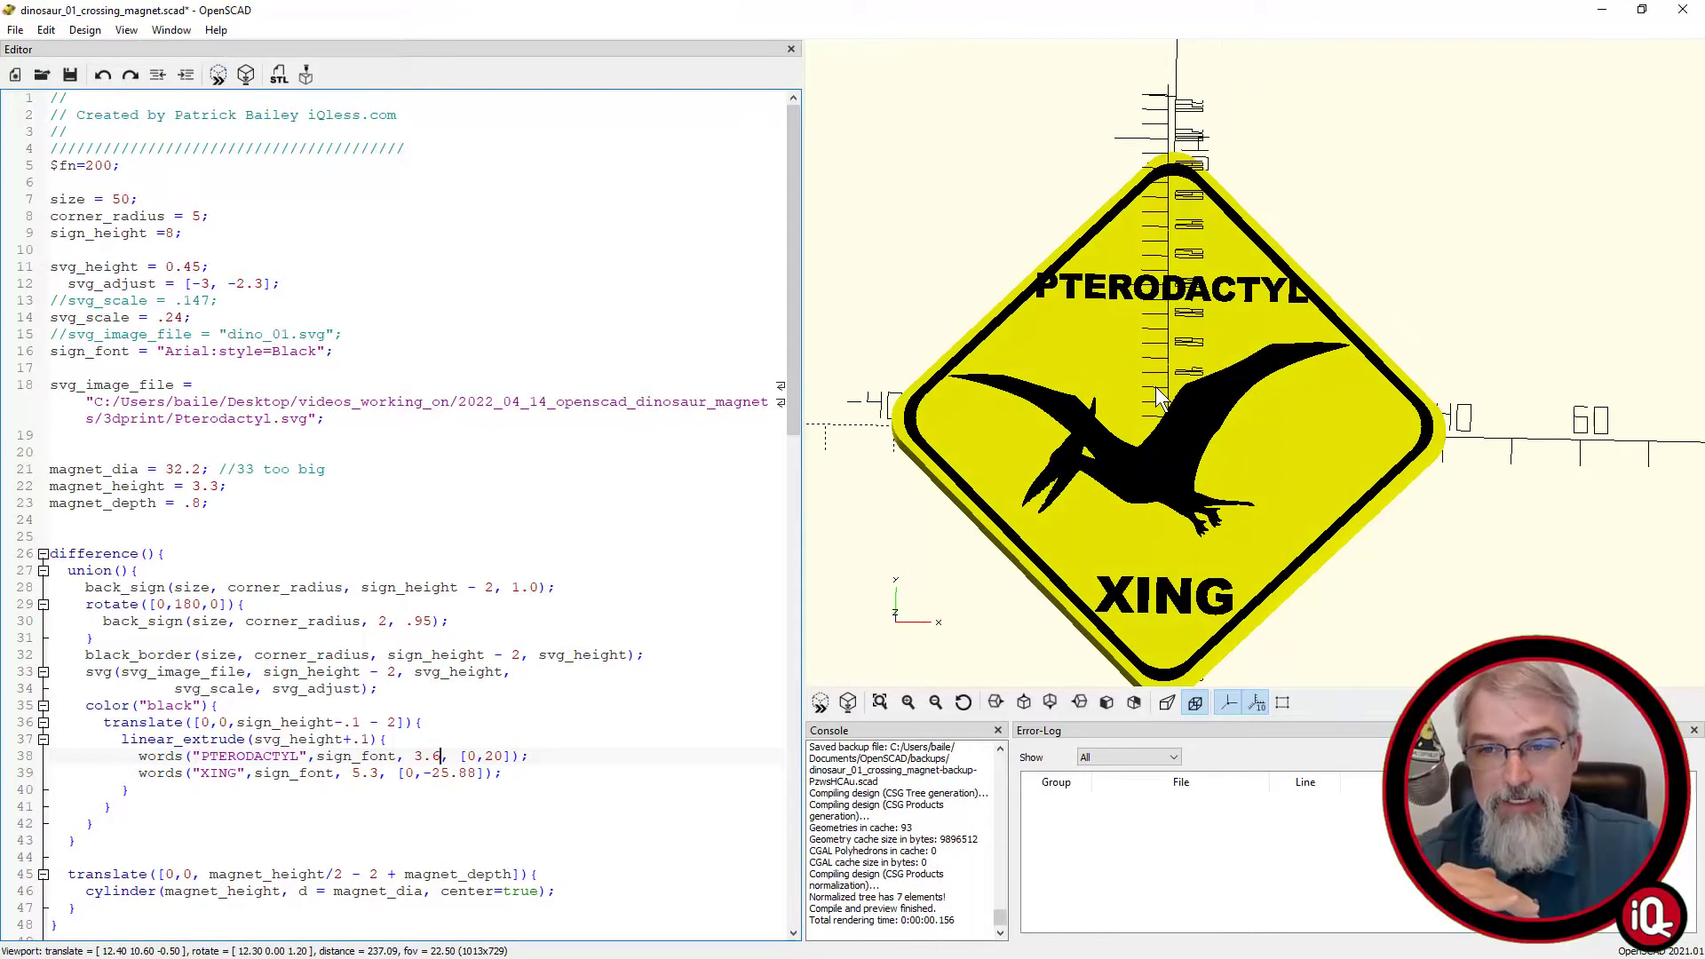
- Lower the top word's position from [0,20] to [0,16] and preview it
left_click_drag(466, 755, 486, 756)
left_click(477, 755)
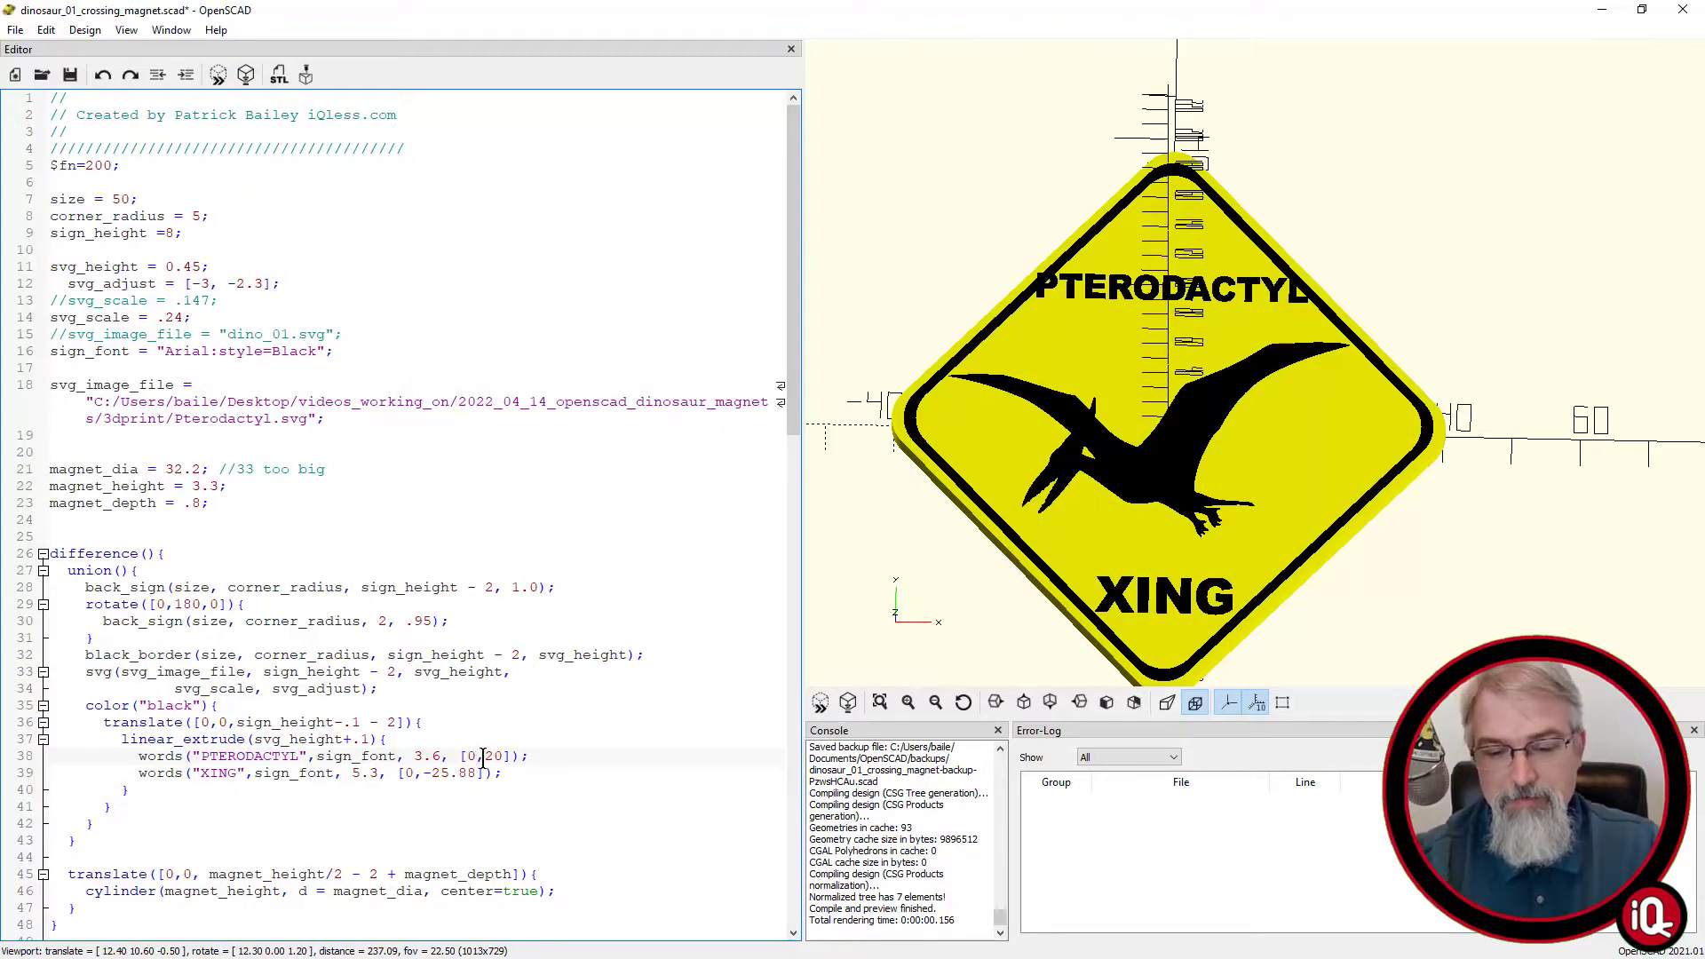
key("Delete")
type("1")
left_click(219, 74)
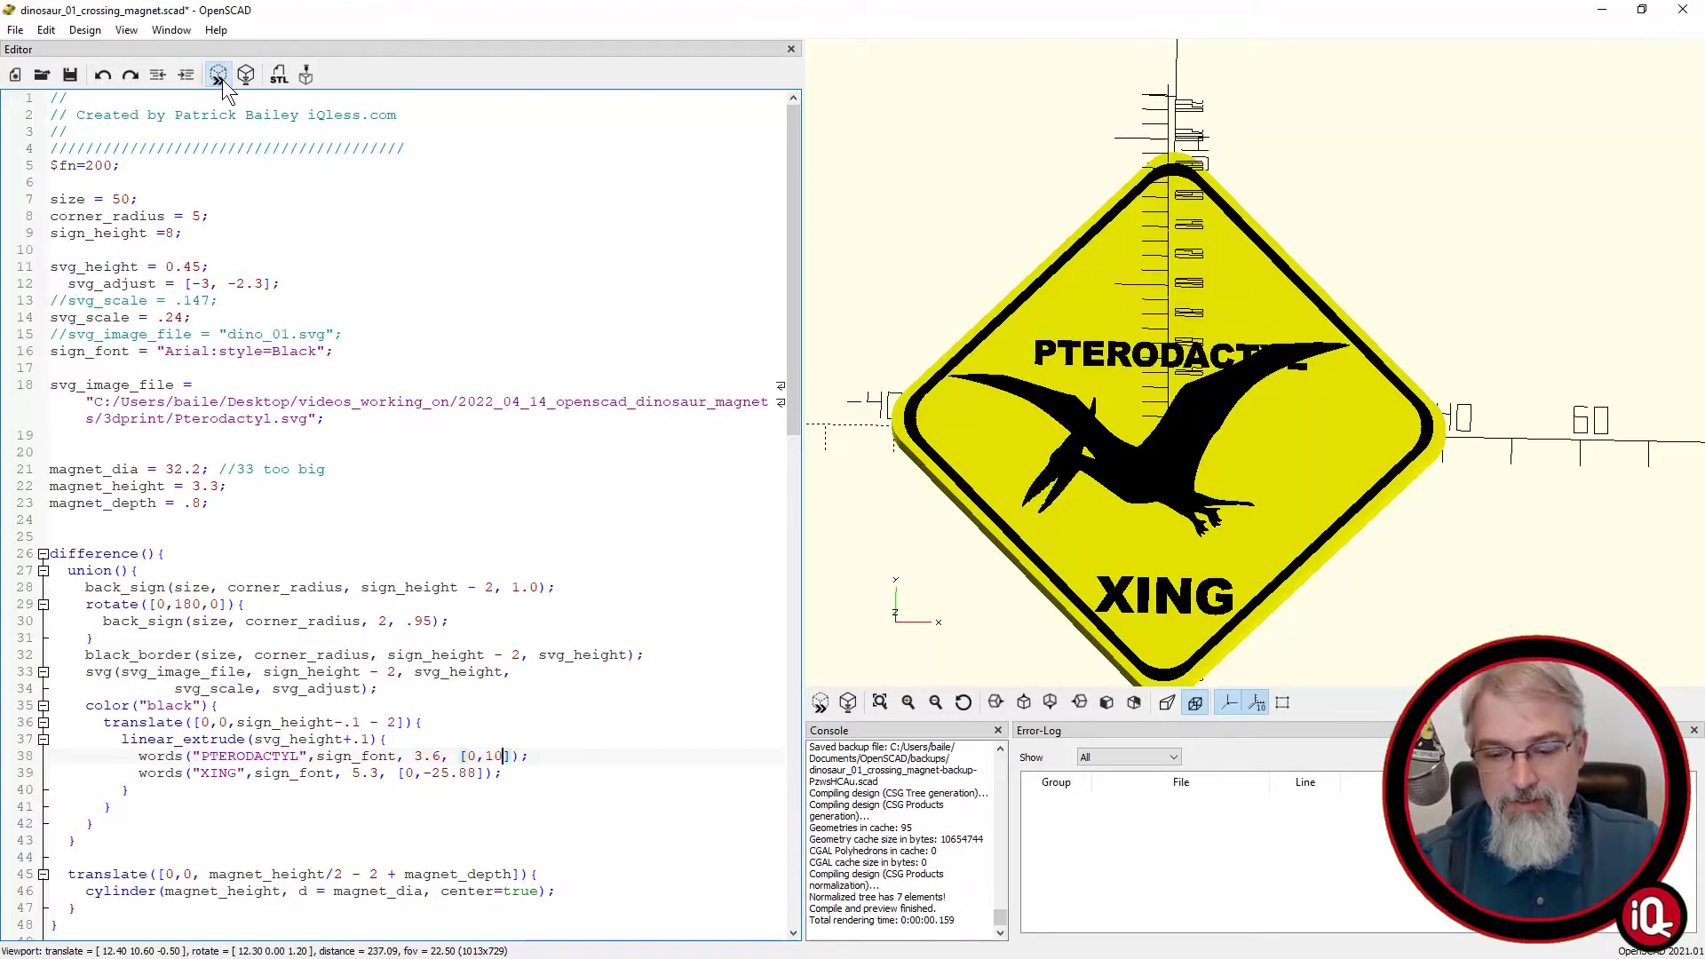
key("Delete")
type("6")
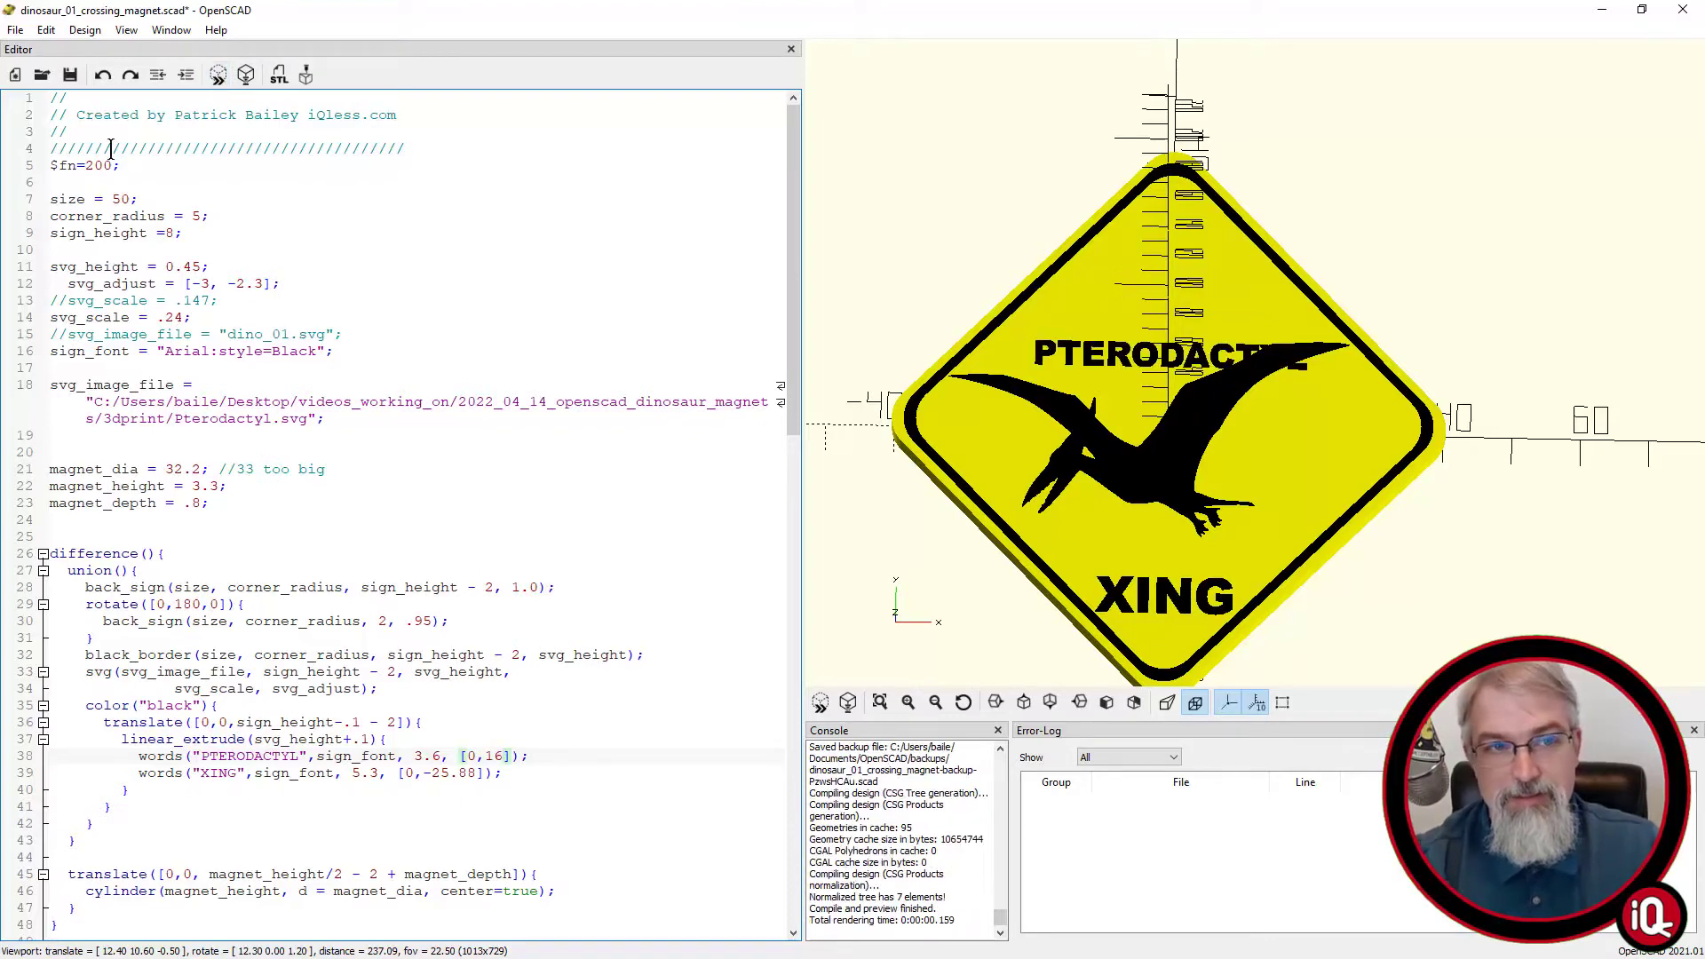
left_click(213, 79)
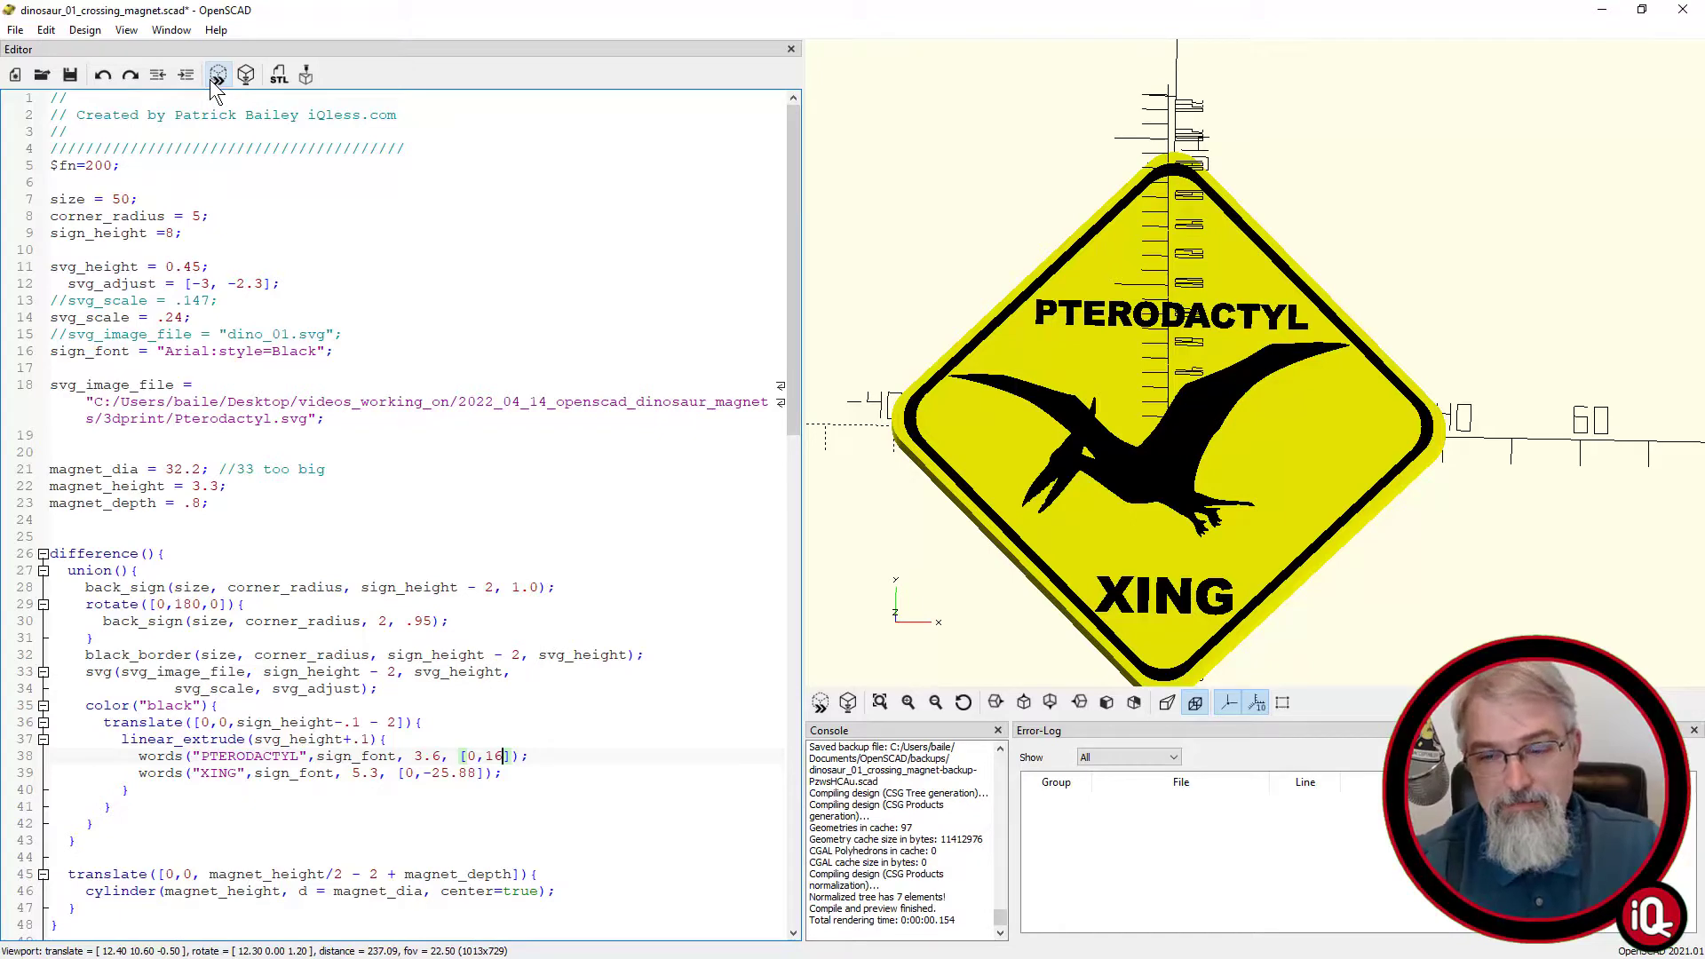
left_click_drag(1068, 350, 1121, 393)
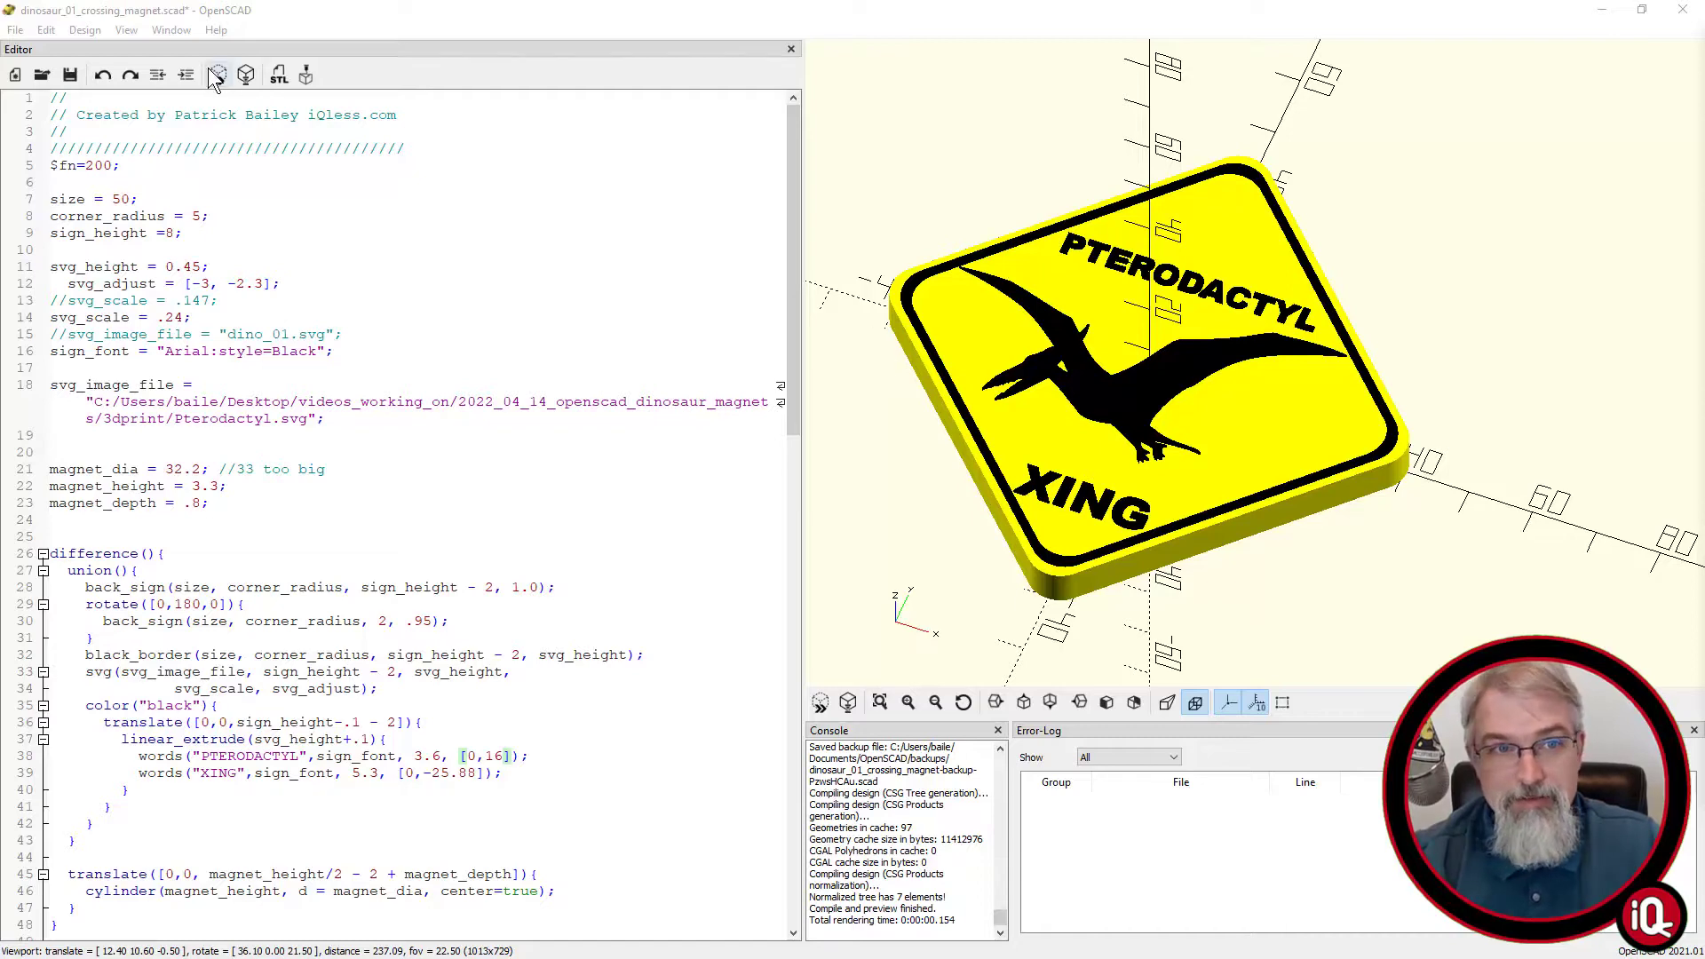
- Run the full F6 render of the PTERODACTYL XING sign
left_click(246, 75)
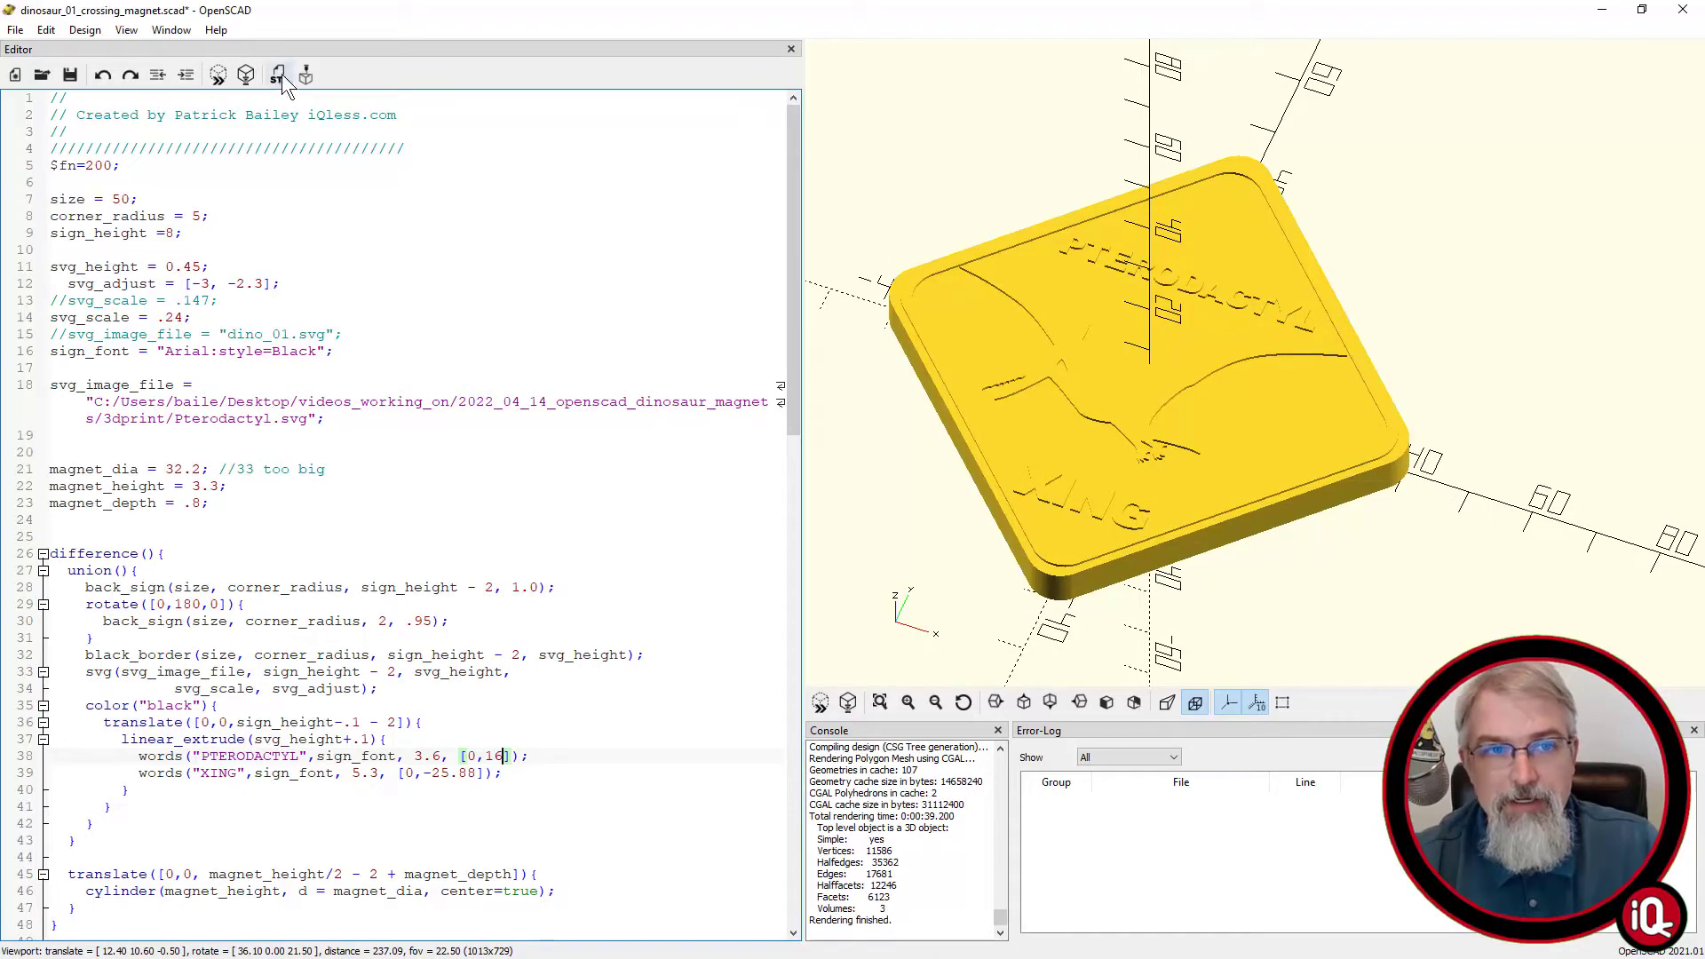
- Save the rendered sign as dinosaur_01_crossing_magnet.stl in the 3dprint folder
left_click(281, 73)
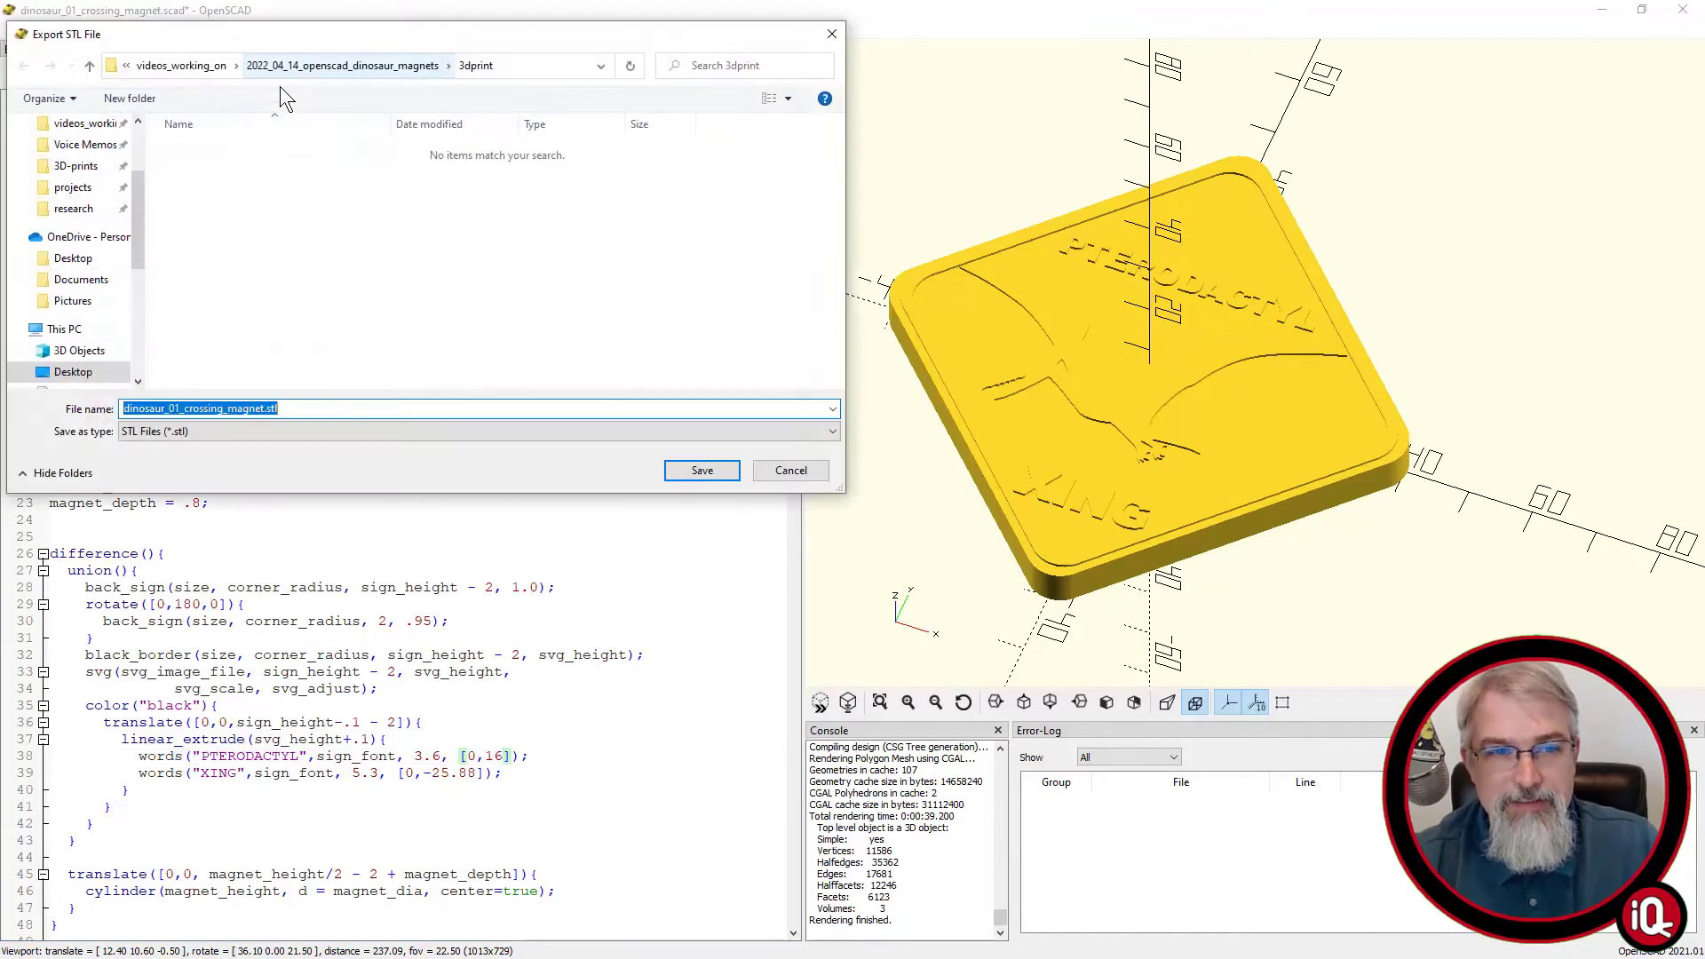
left_click(709, 472)
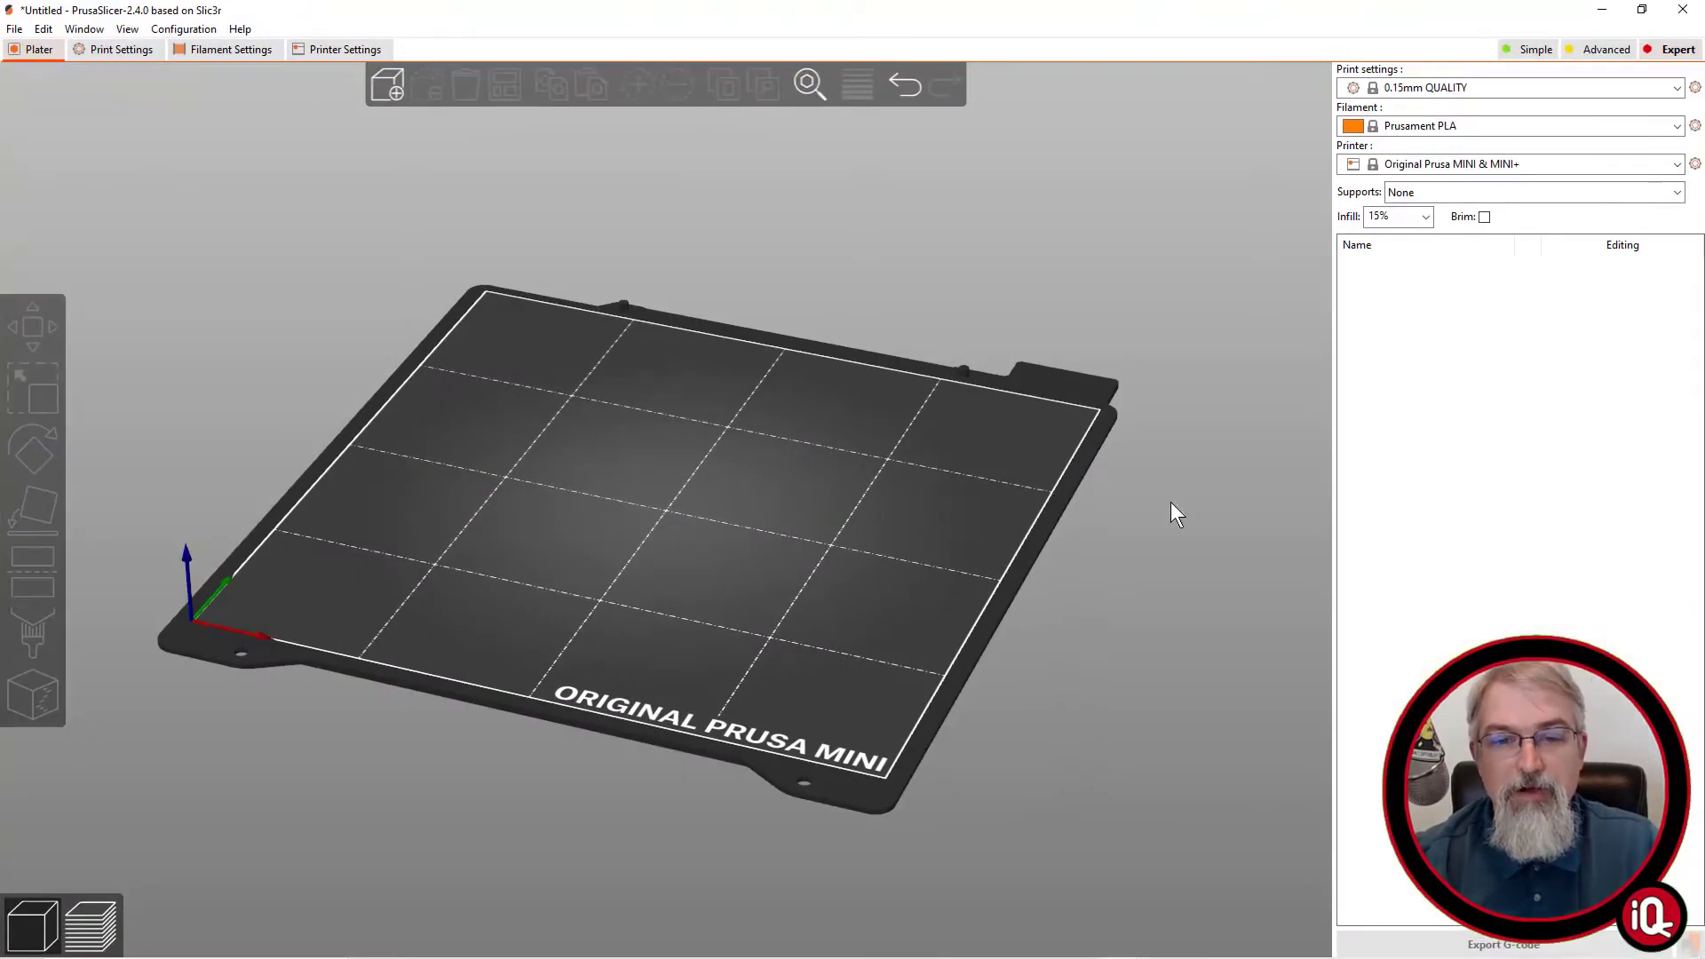
left_click_drag(1171, 503, 1062, 493)
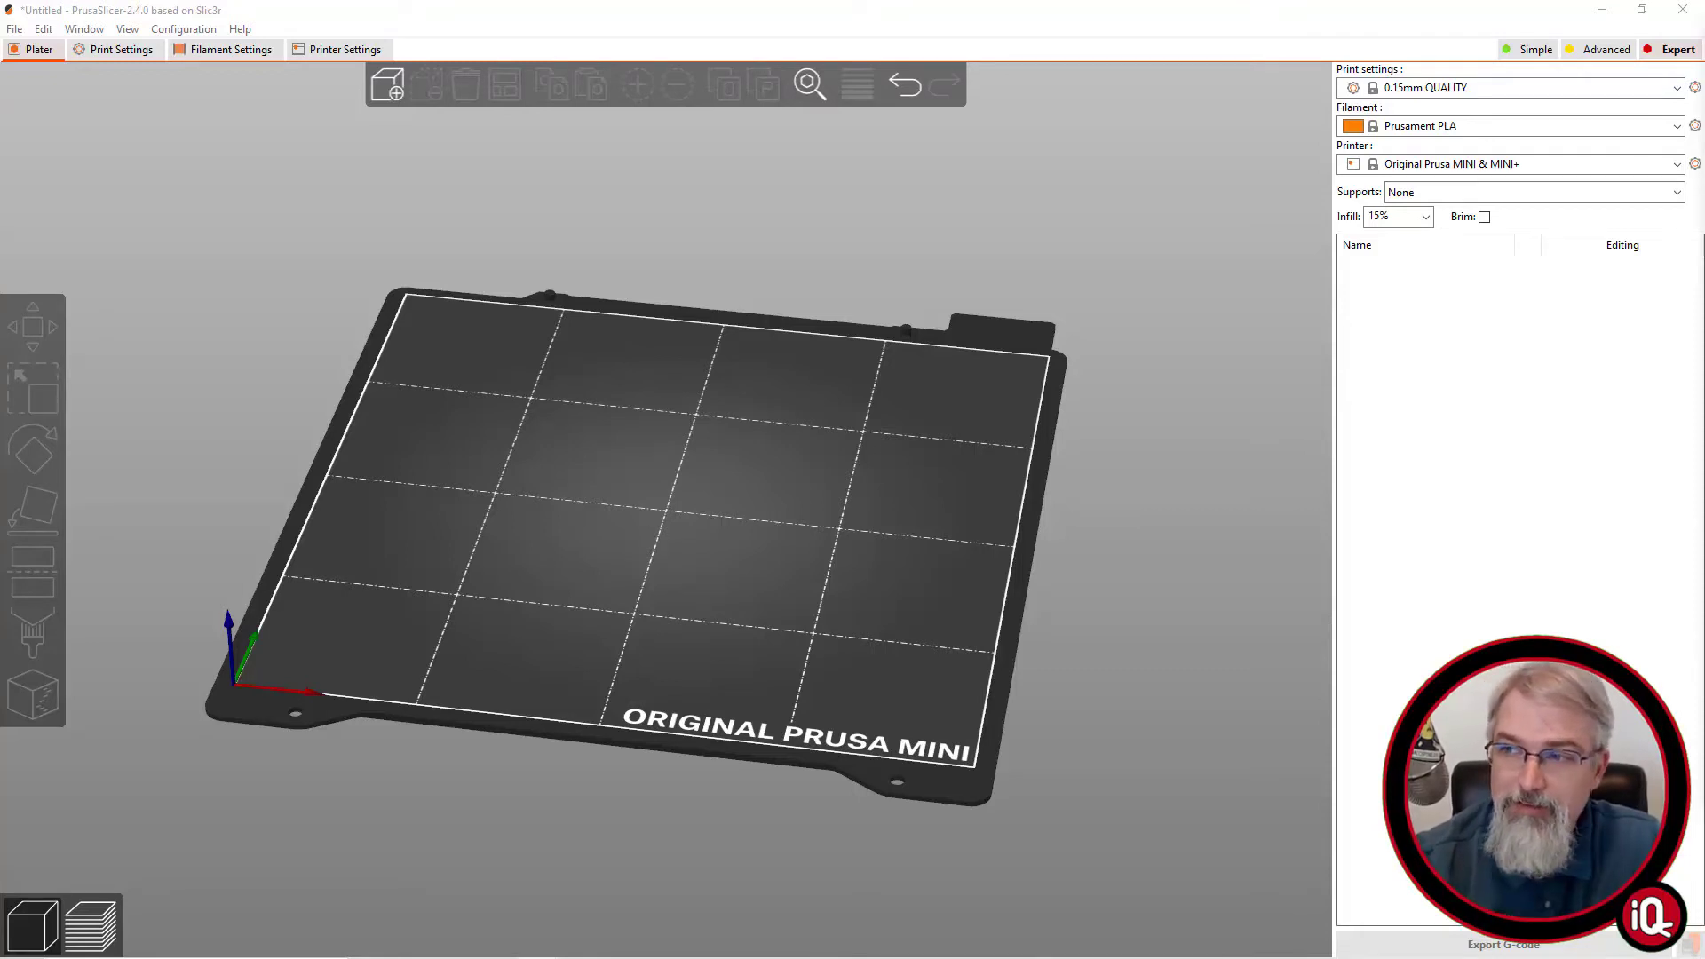
- Load dinosaur_01_crossing_magnet.stl onto the Prusa MINI bed by dragging it in
left_click_drag(1116, 436, 662, 546)
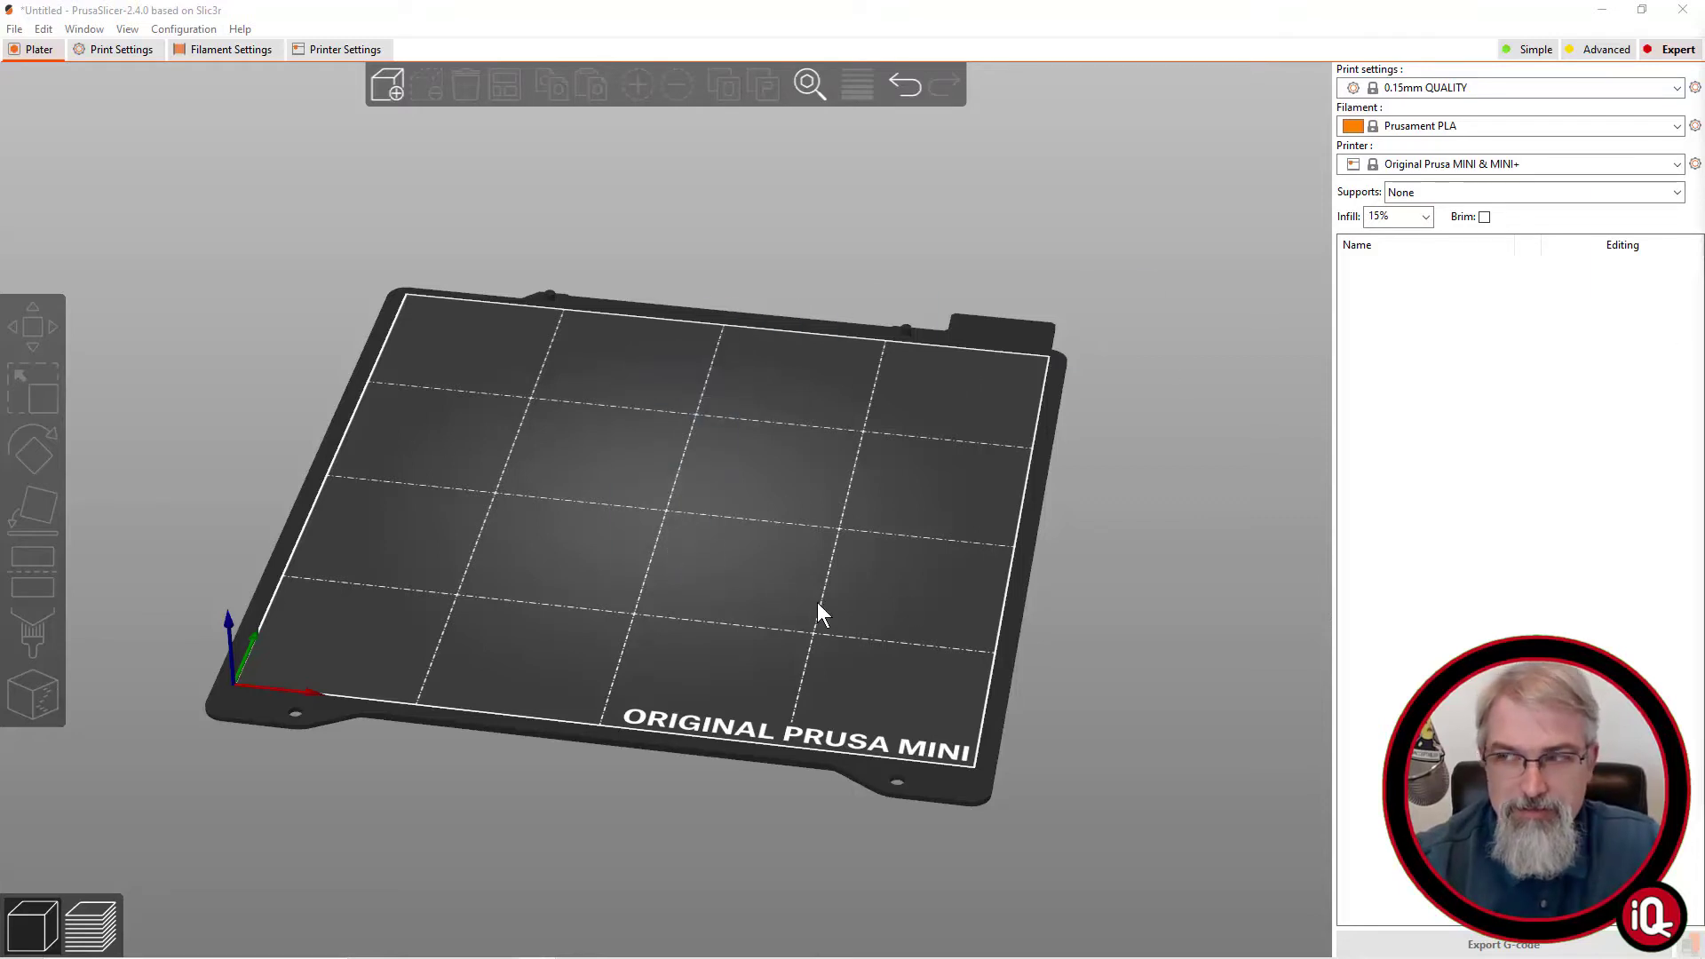
left_click_drag(1115, 435, 929, 530)
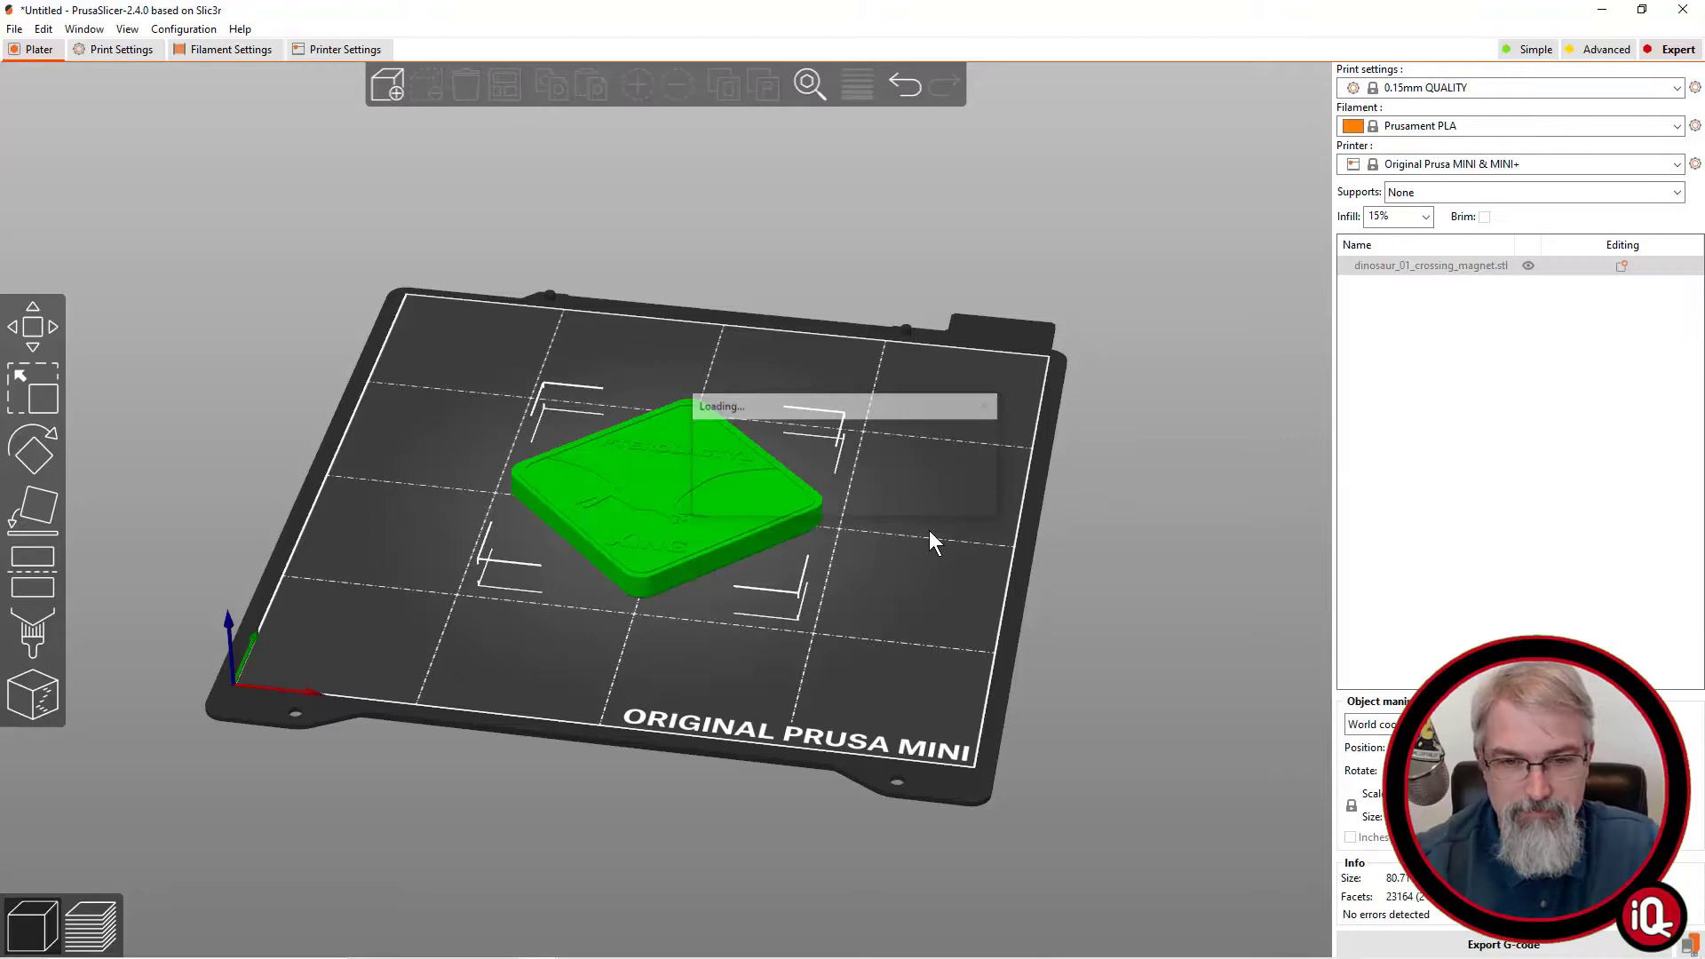
scroll(859, 598, "up", 3)
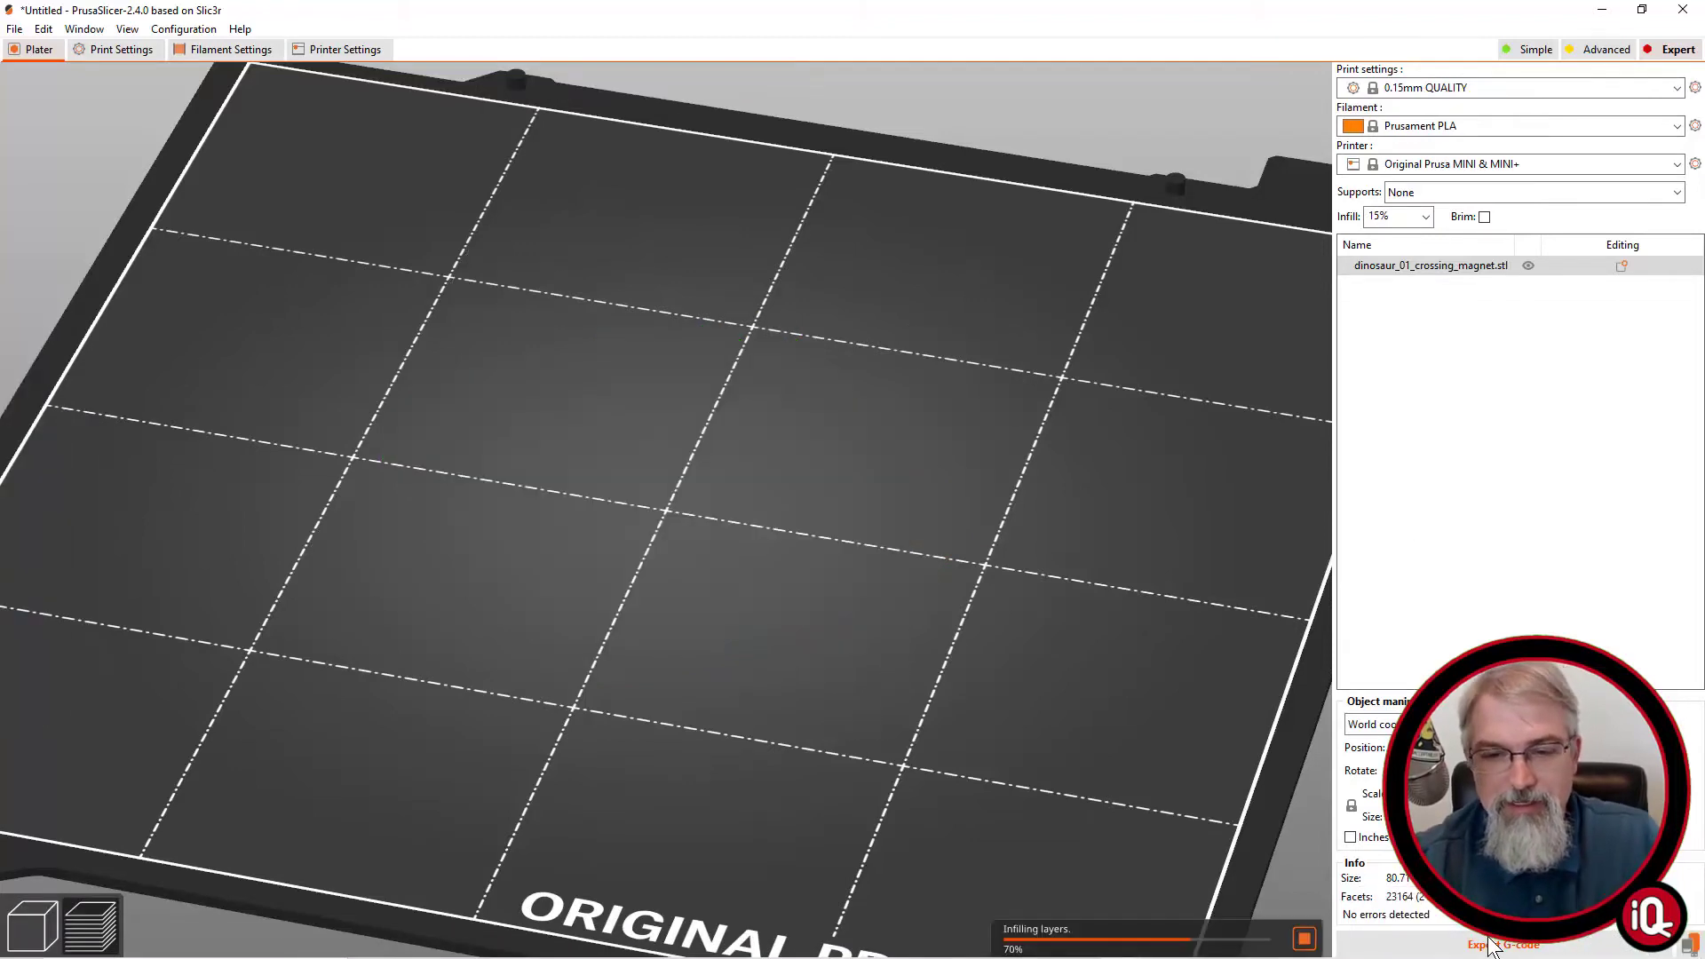
- Add a black filament colour change at 8.15 mm (layer 54) for the raised artwork
scroll(954, 386, "up", 4)
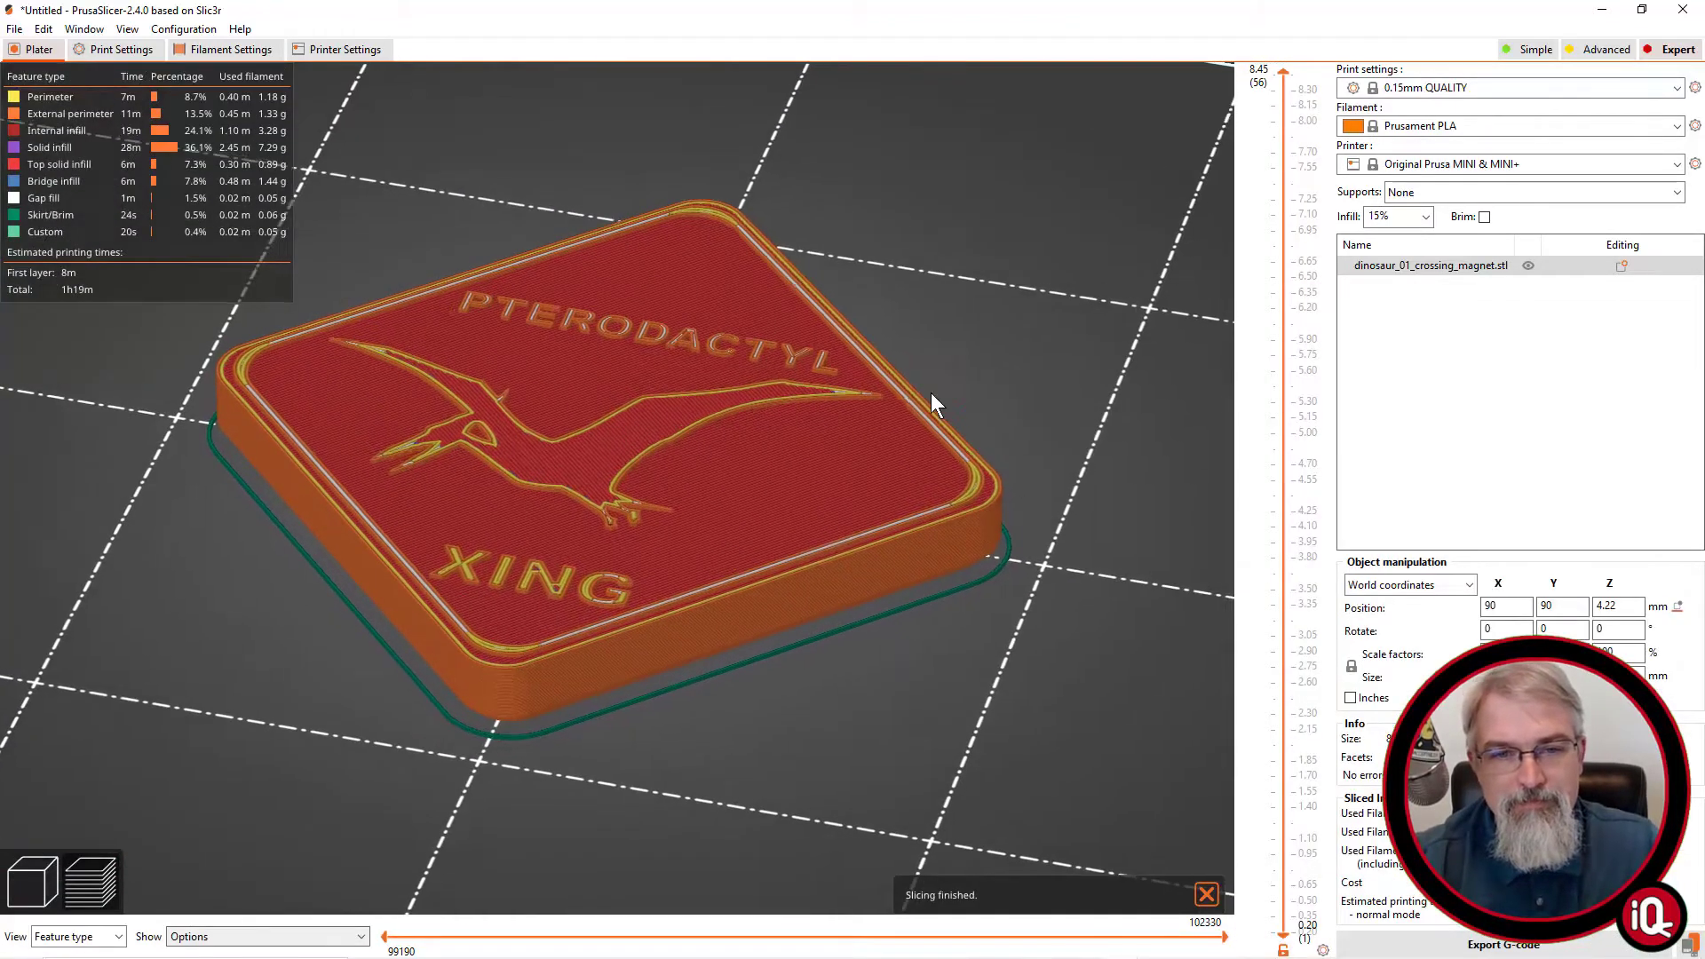
left_click_drag(930, 392, 983, 425)
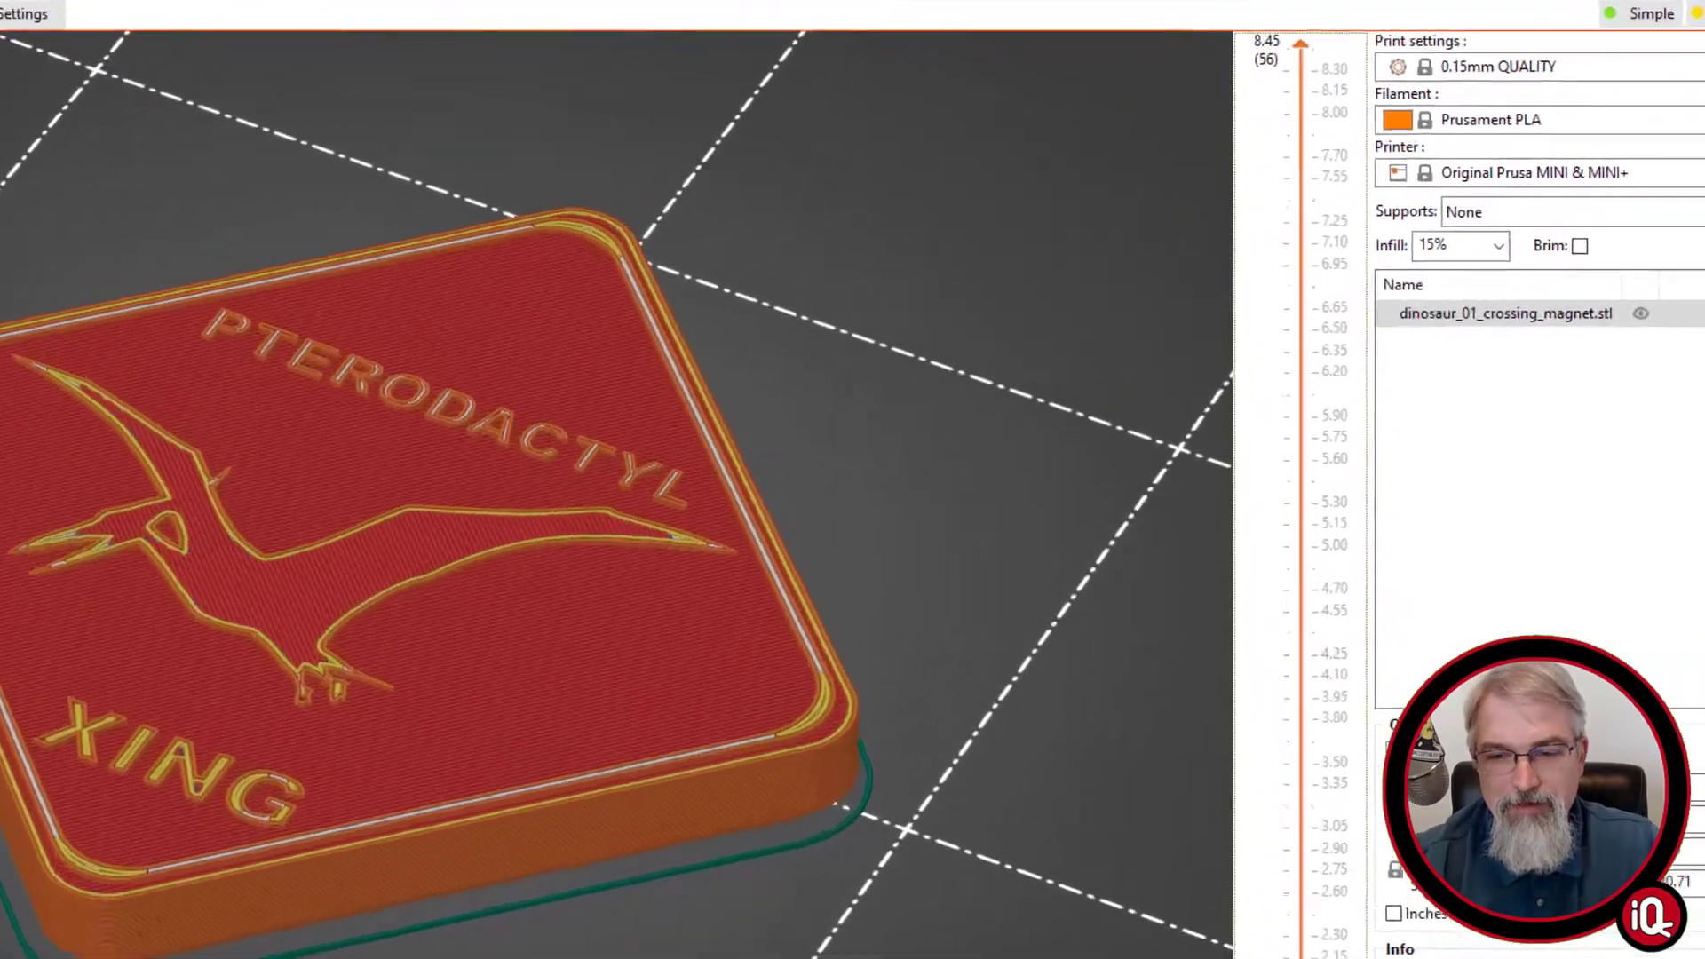
left_click(1322, 87)
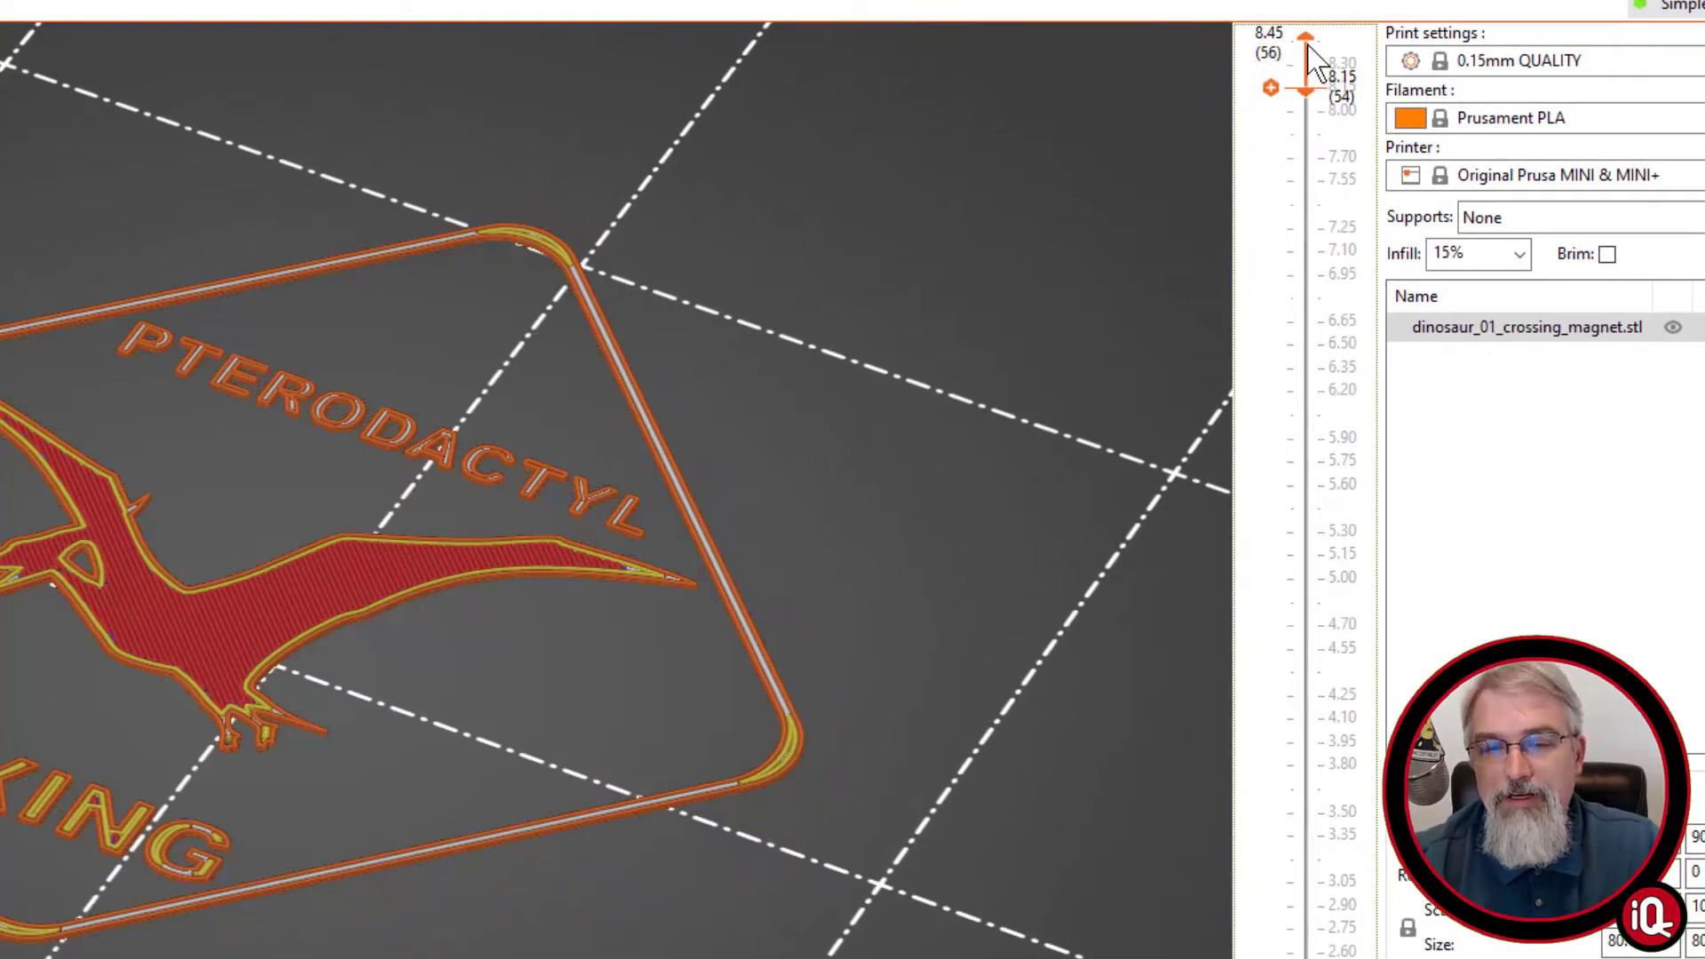
left_click_drag(1305, 87, 1309, 42)
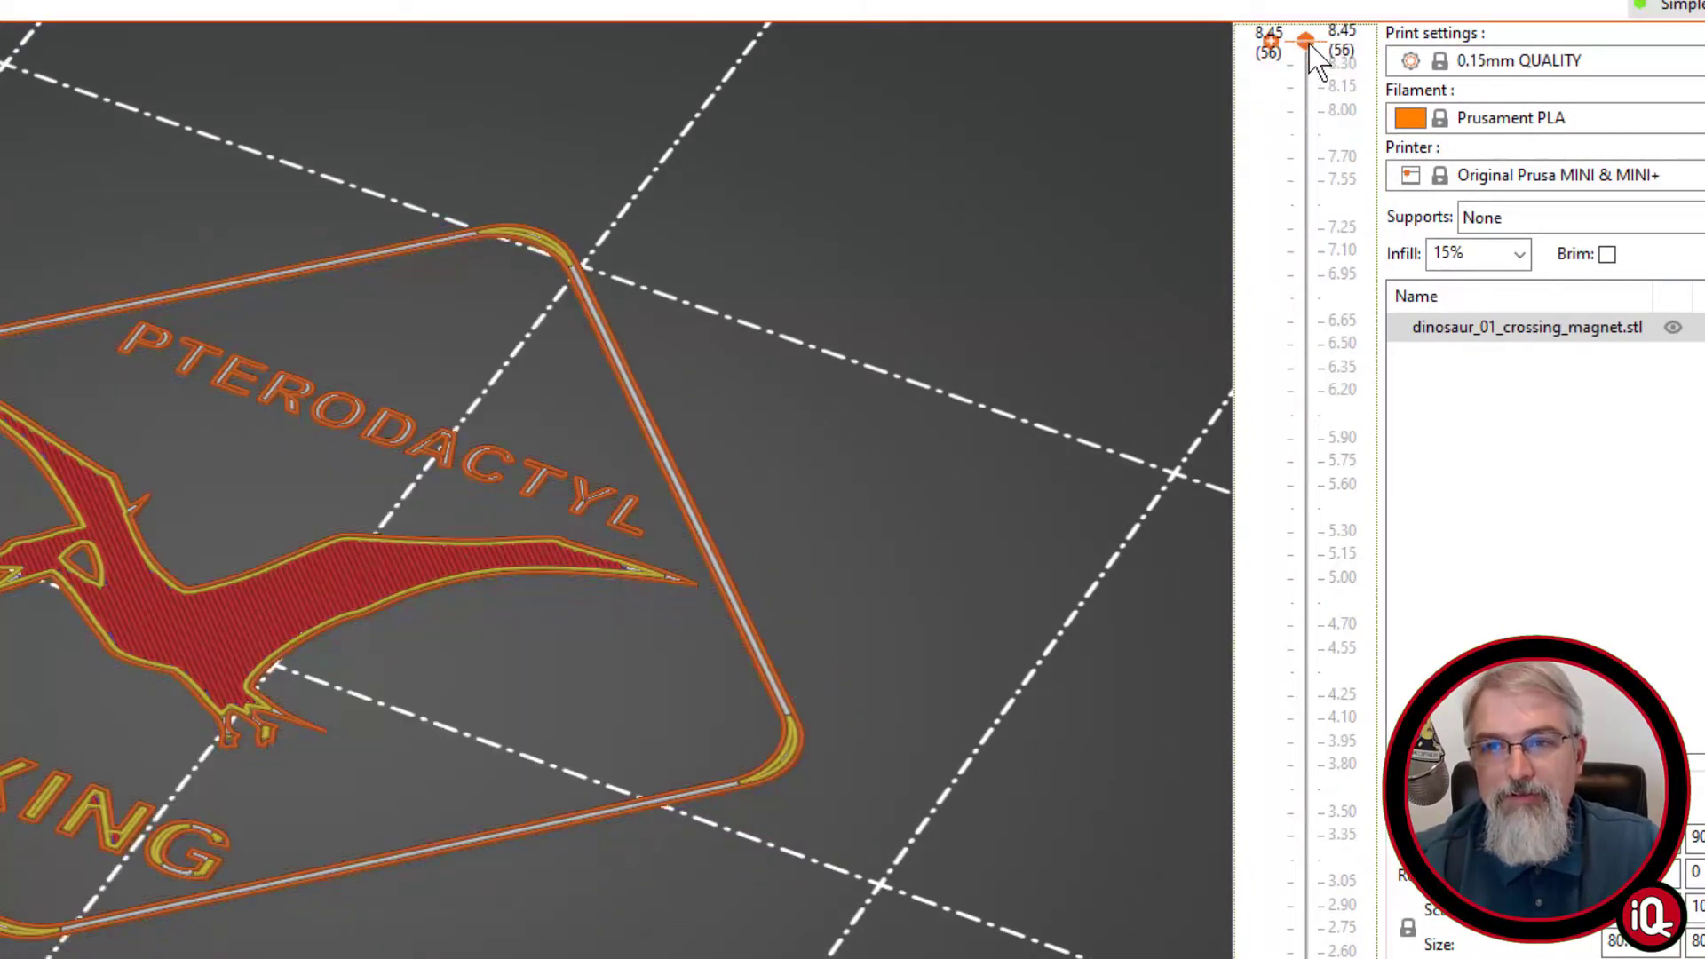
scroll(1309, 39, "down", 1)
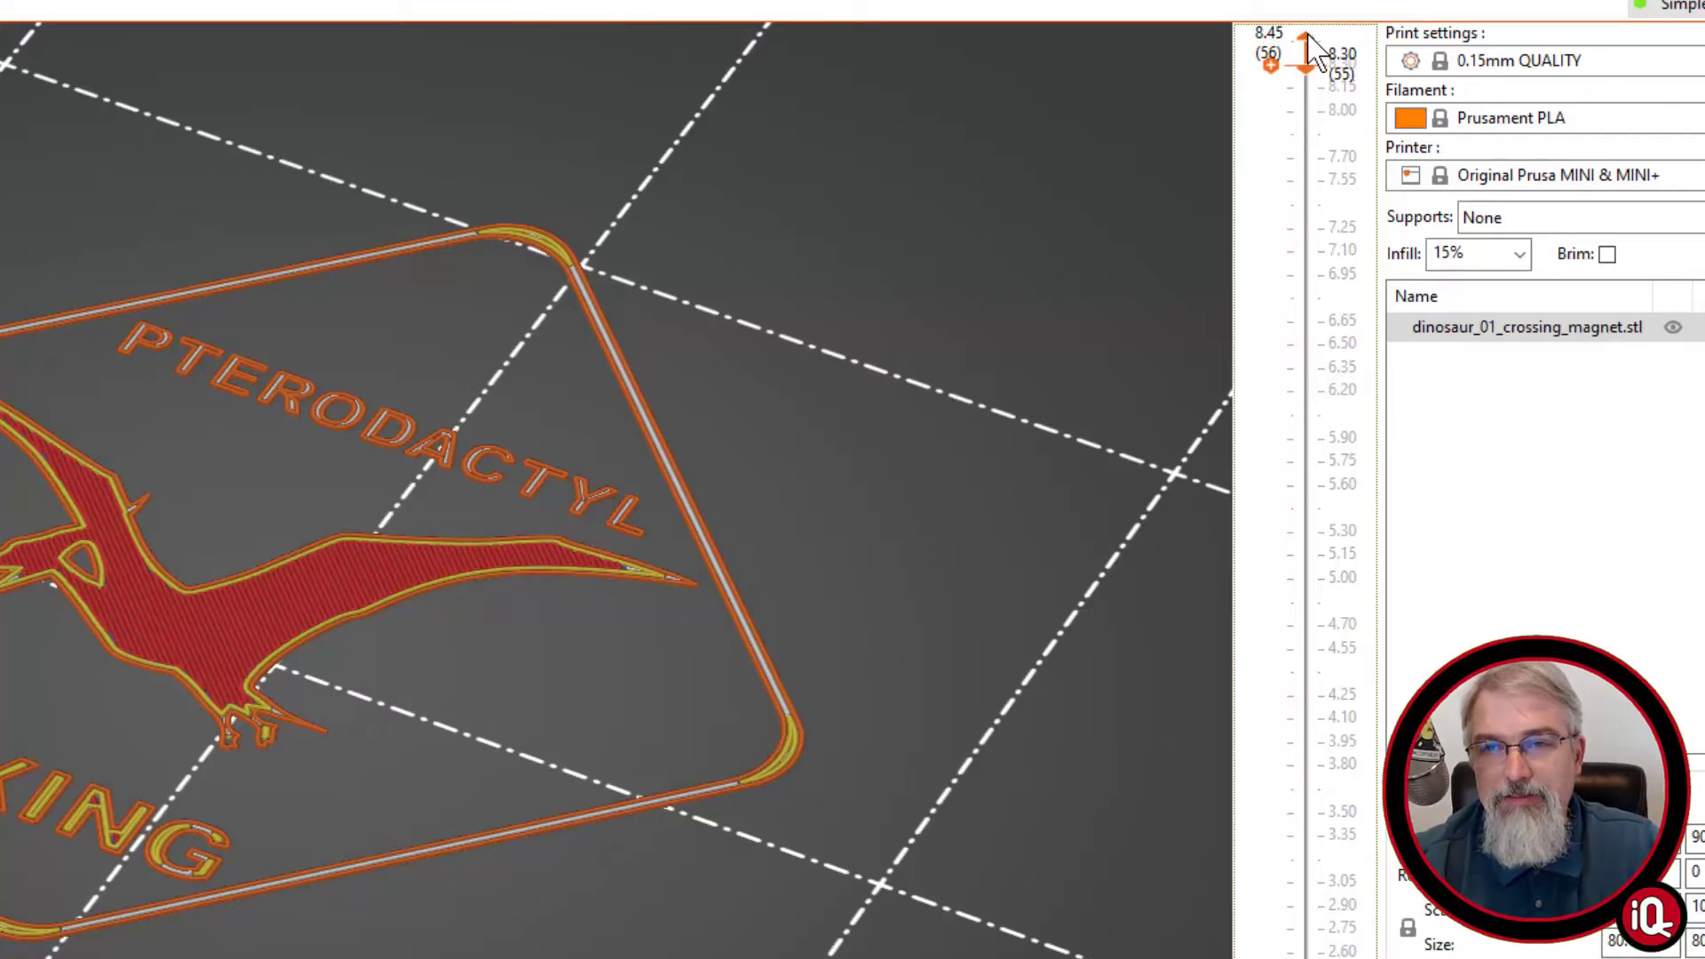
mouse_move(1311, 73)
left_mouse_down()
mouse_move(1303, 114)
mouse_move(1306, 92)
left_mouse_up()
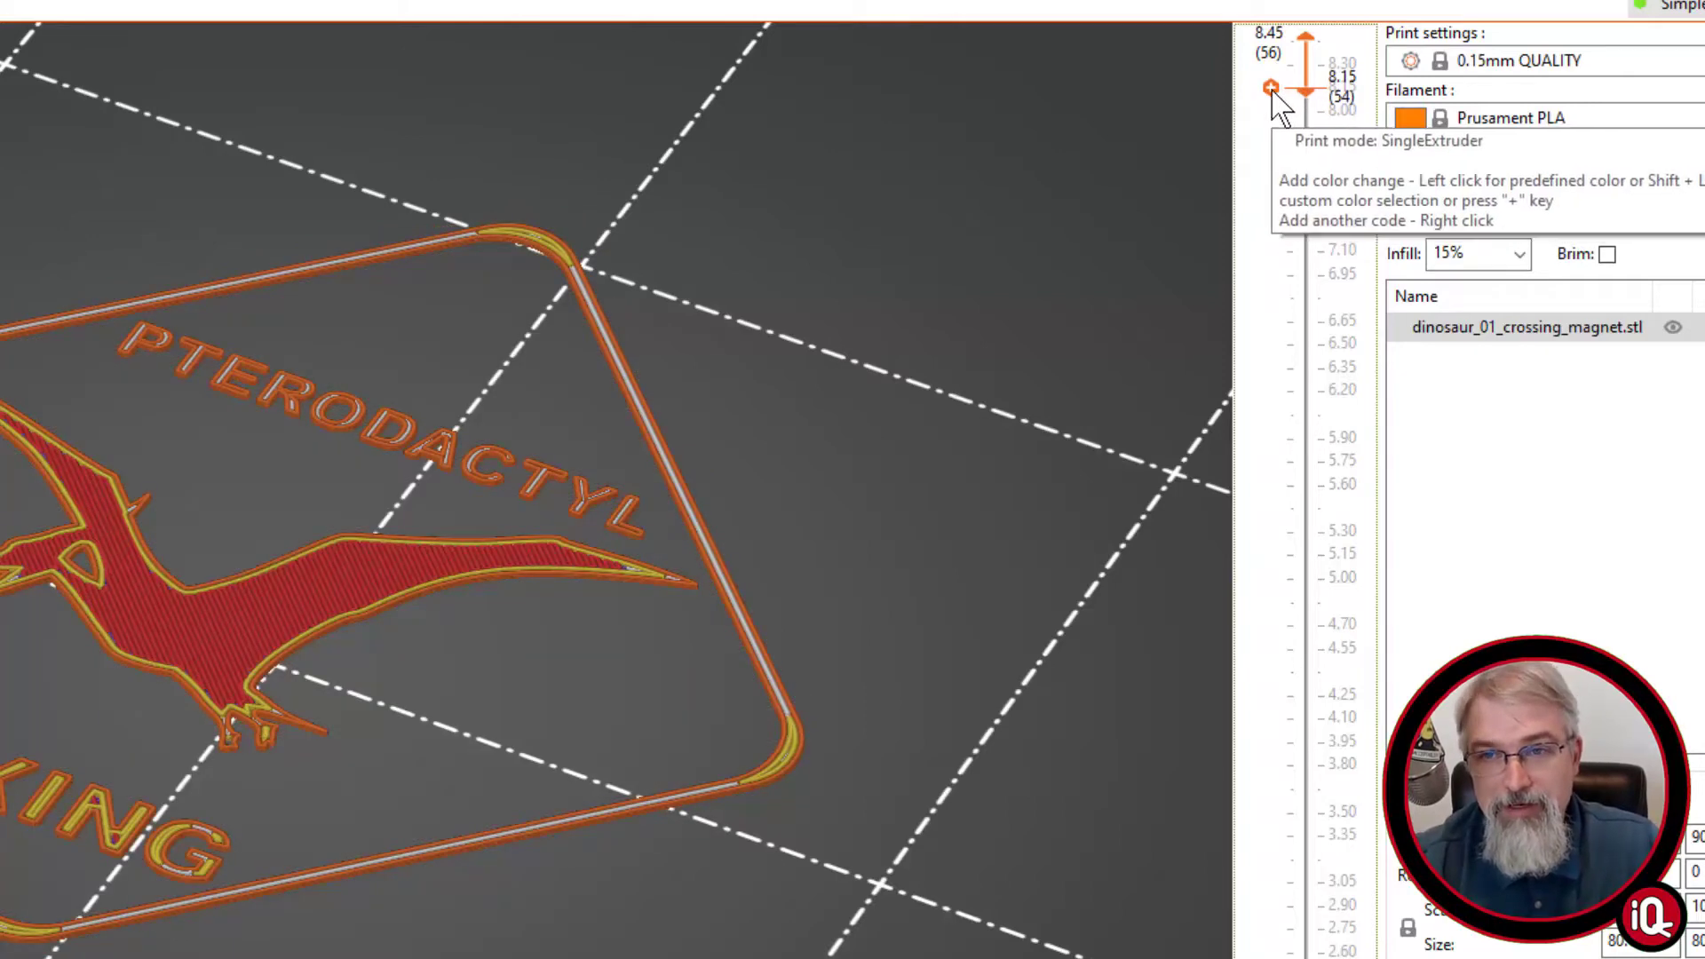
left_click(1271, 88)
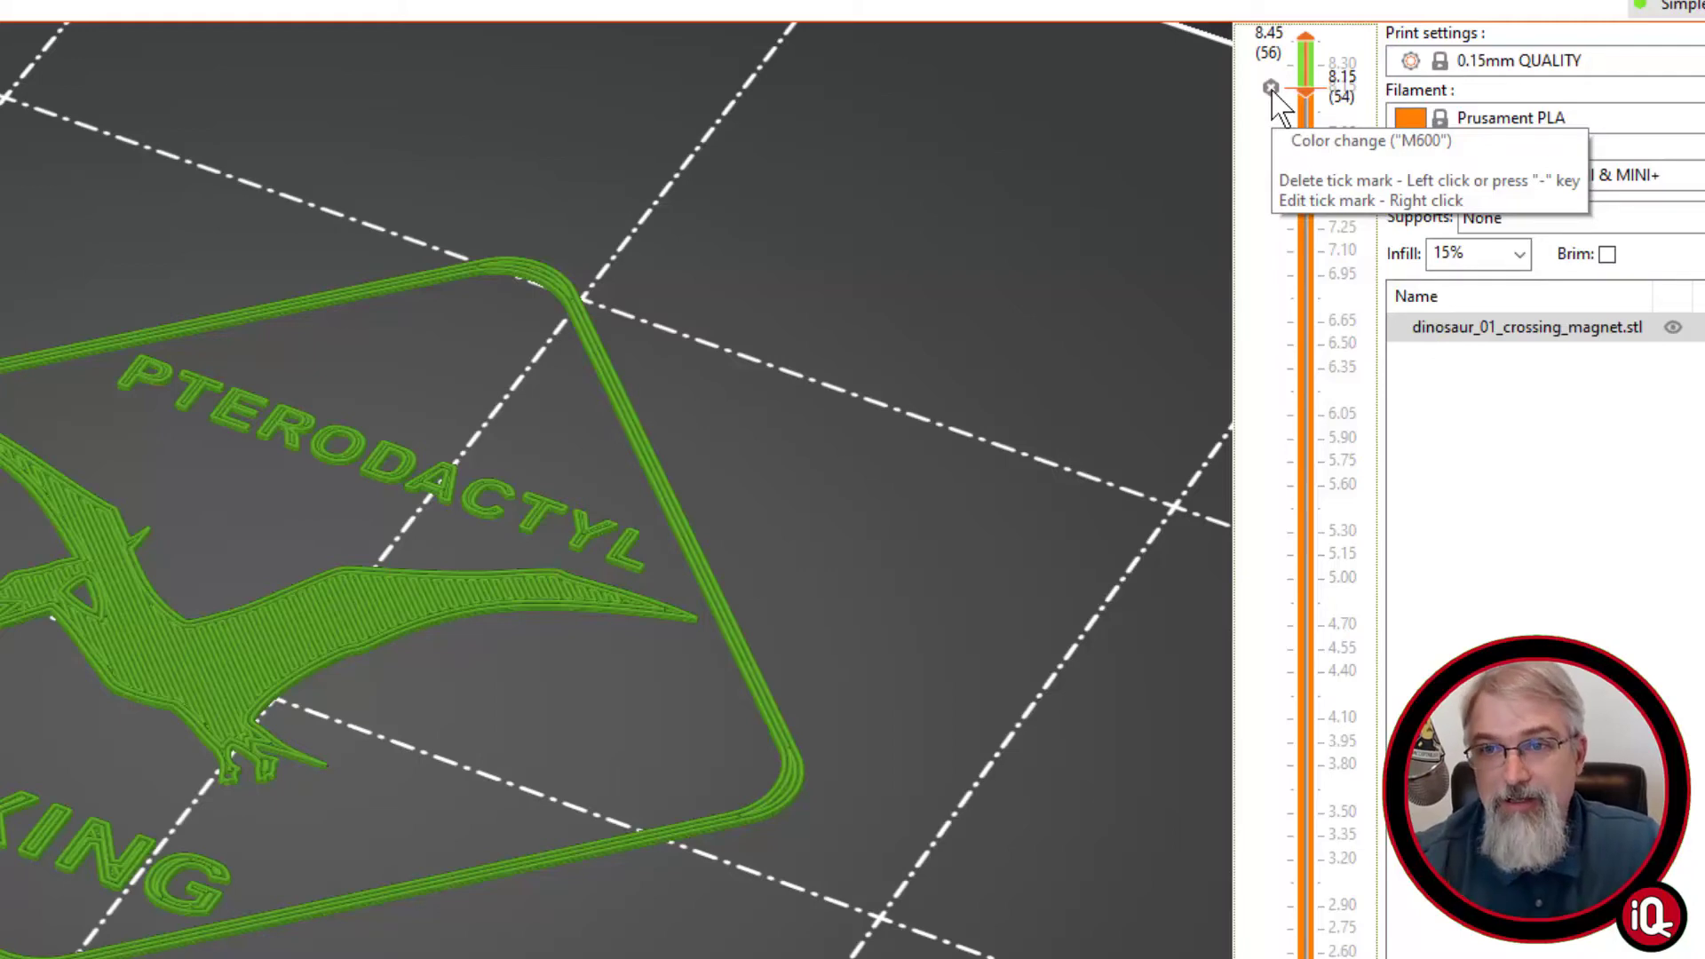
right_click(1270, 88)
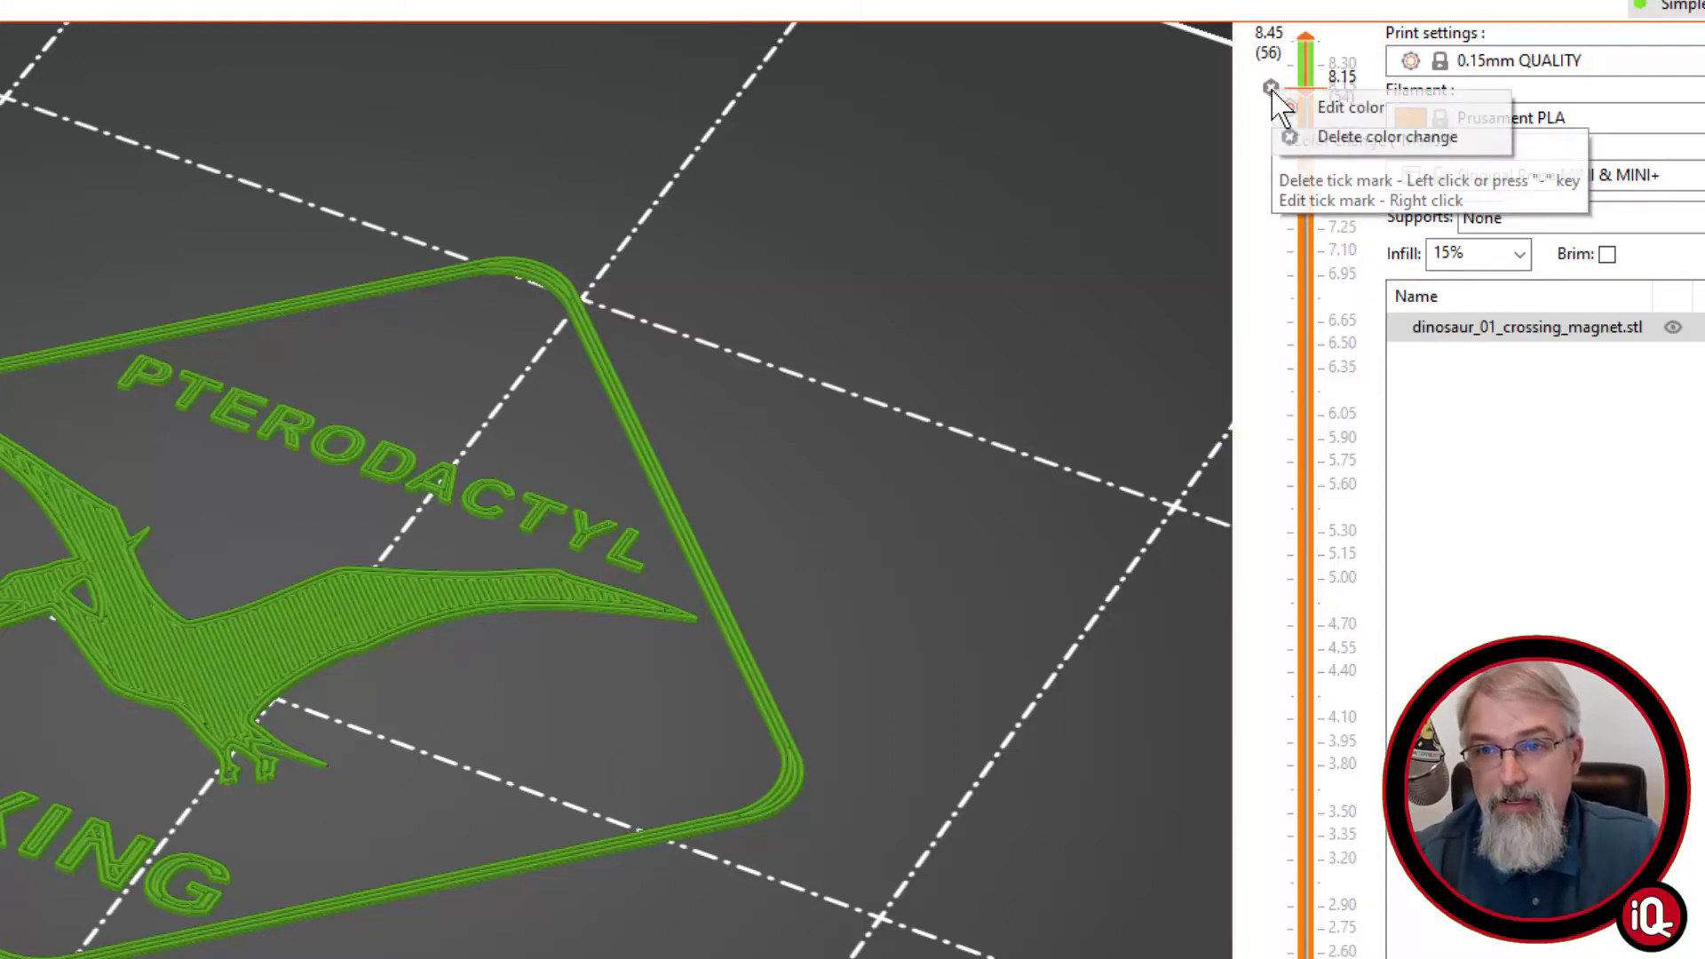
left_click(1321, 105)
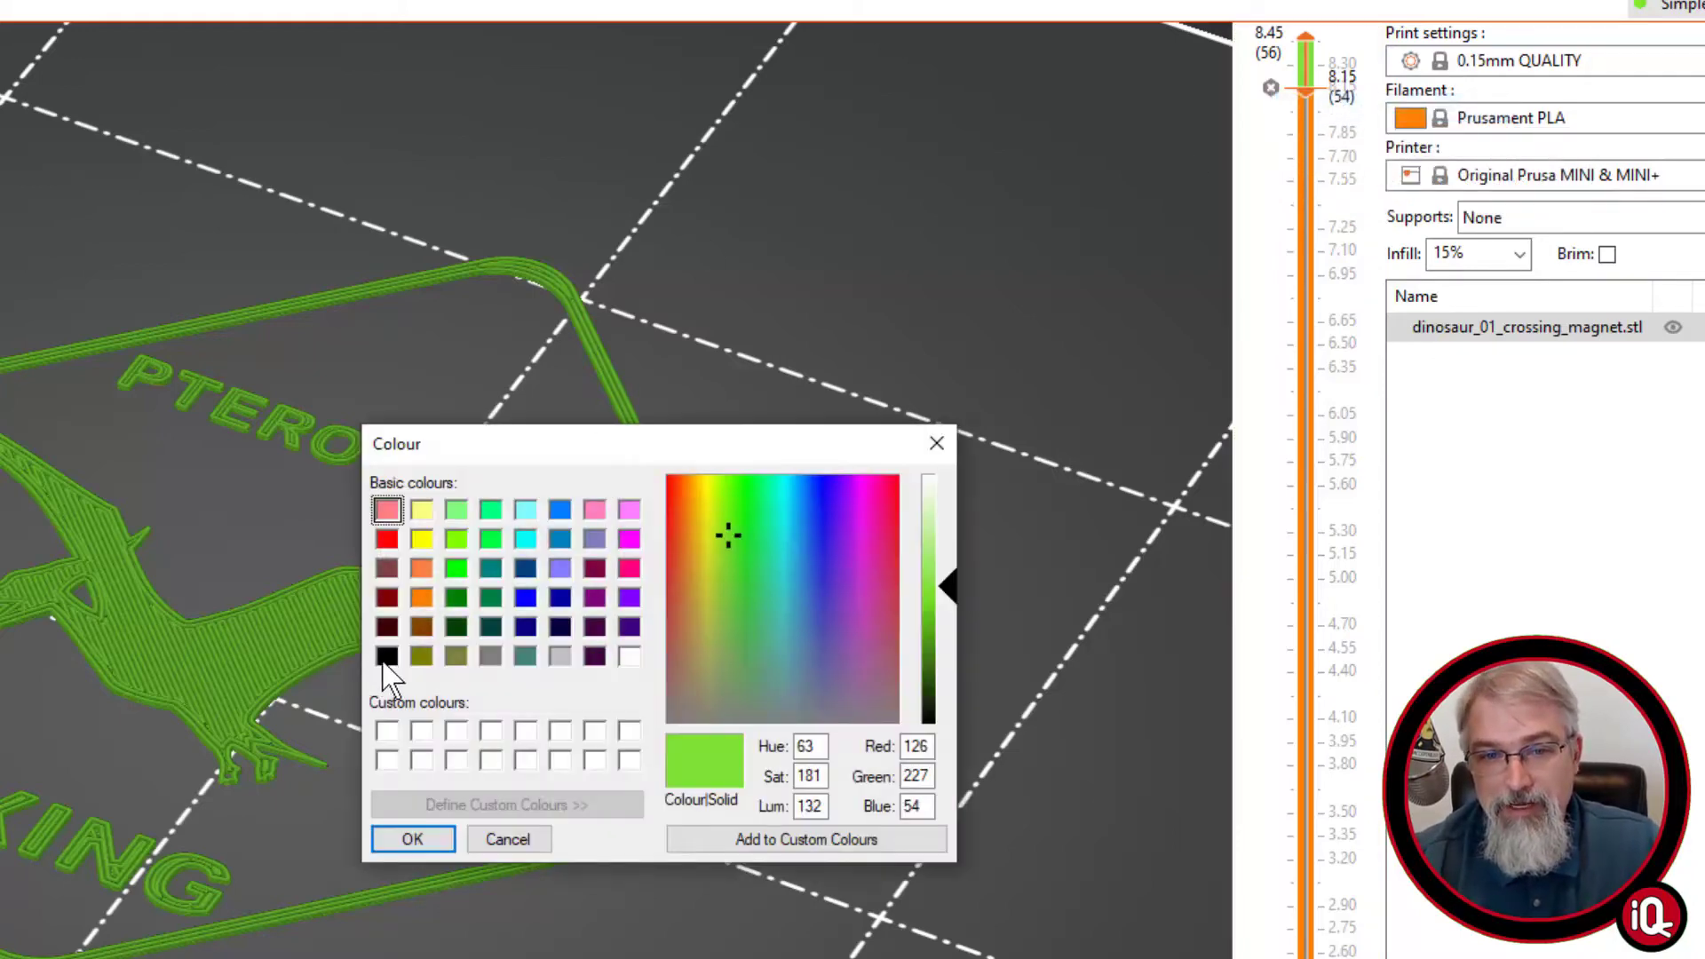
left_click(387, 657)
left_click(408, 837)
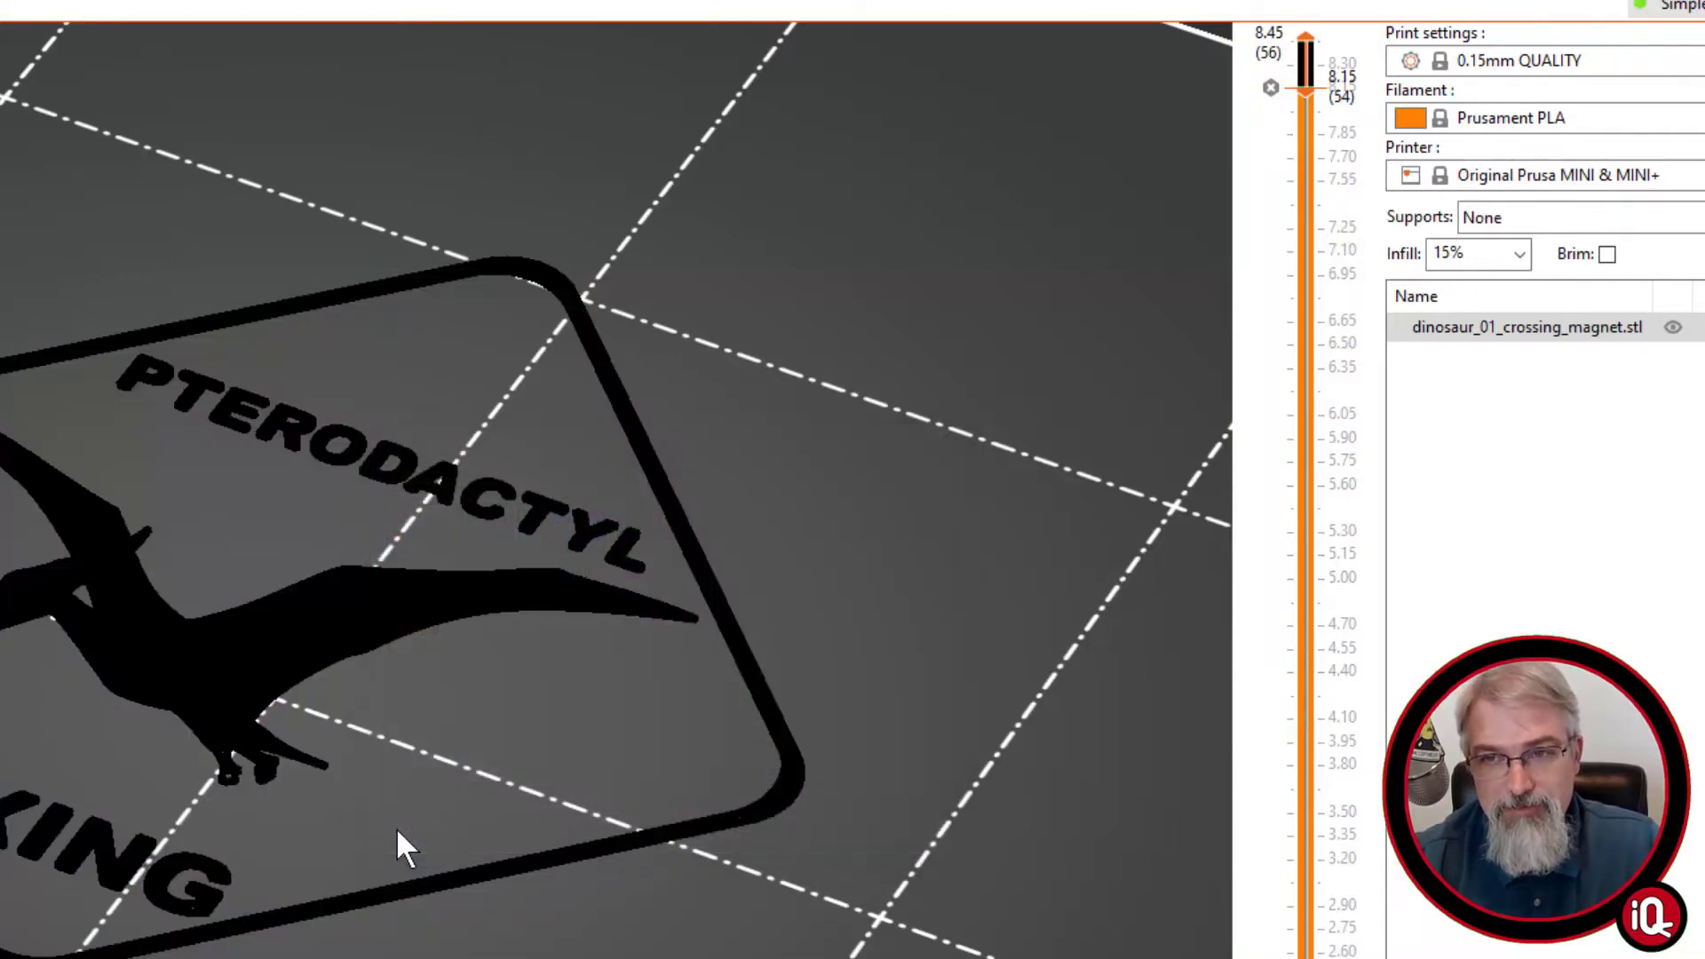
- Add a second colour change at 6.95 mm (layer 46) and set it to yellow
left_click_drag(1309, 93, 1301, 152)
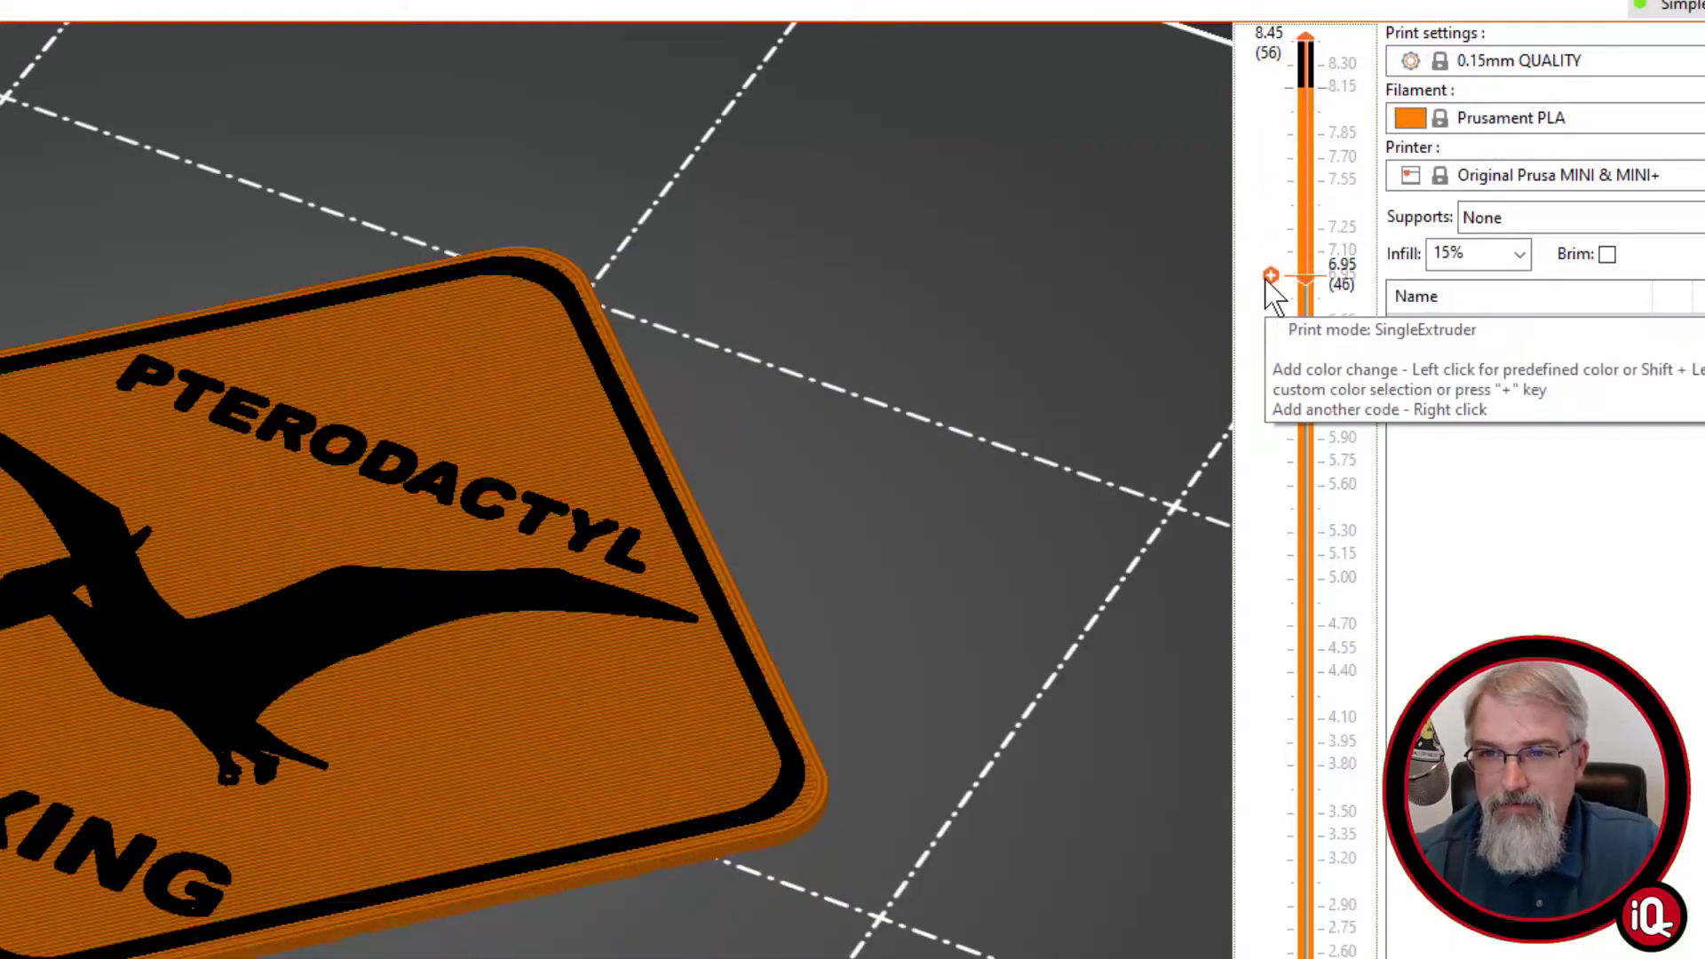
left_click(1271, 277)
right_click(1271, 277)
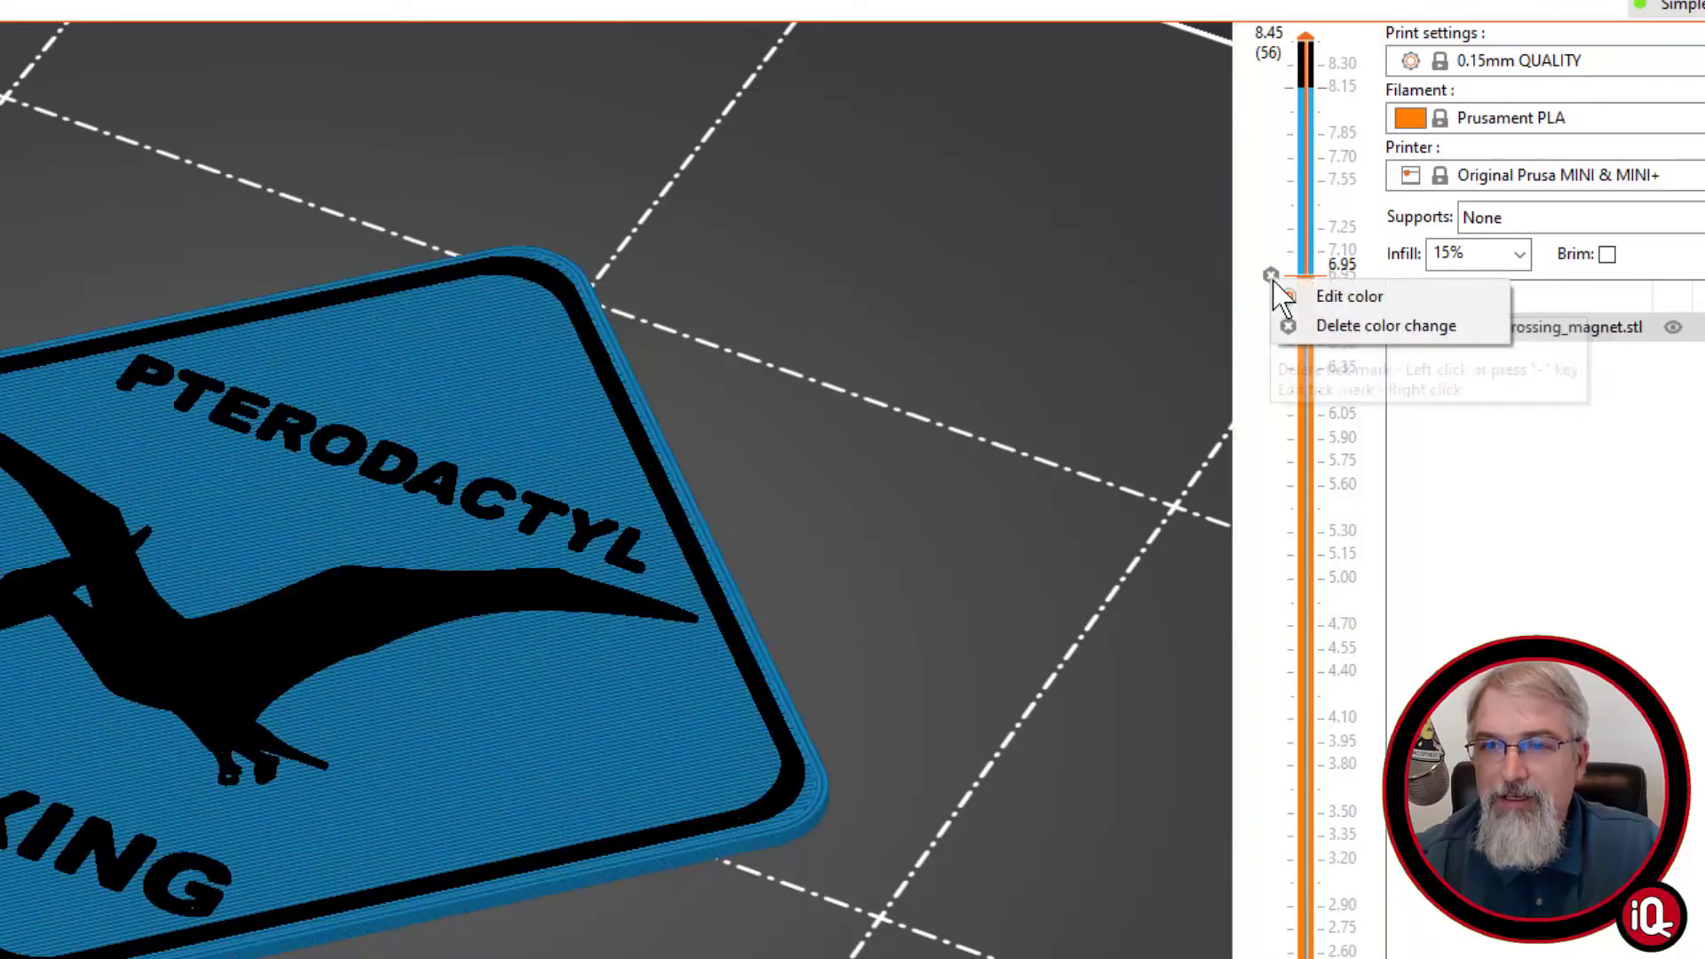
left_click(1332, 293)
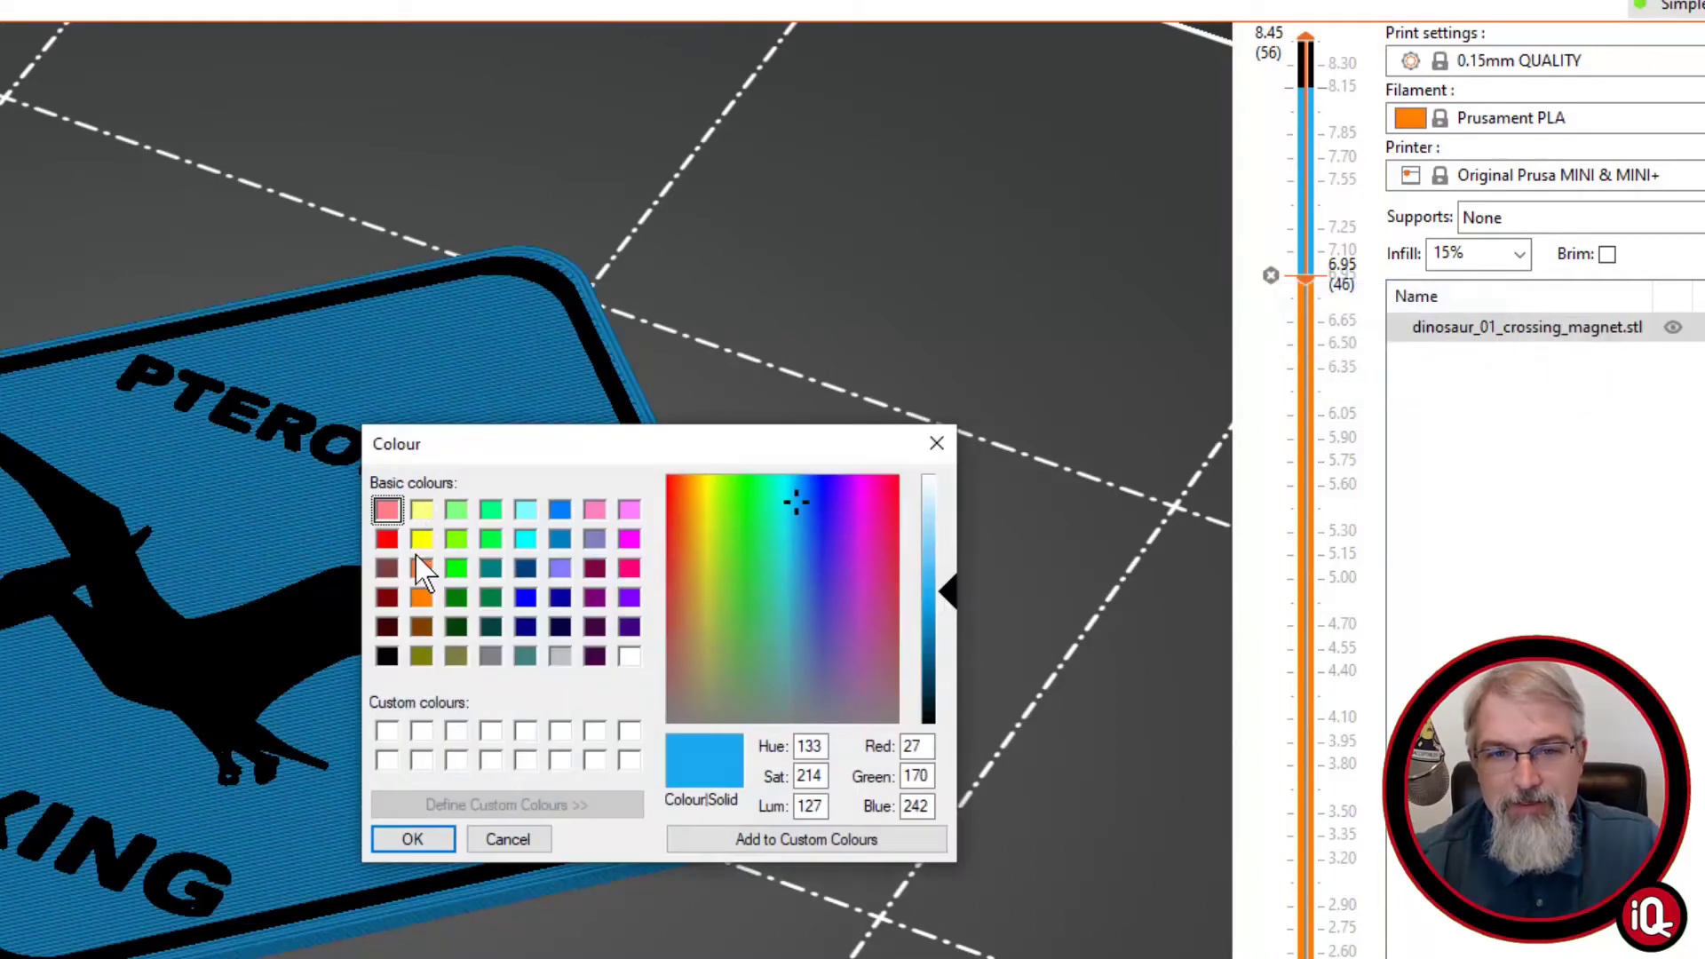
left_click(419, 538)
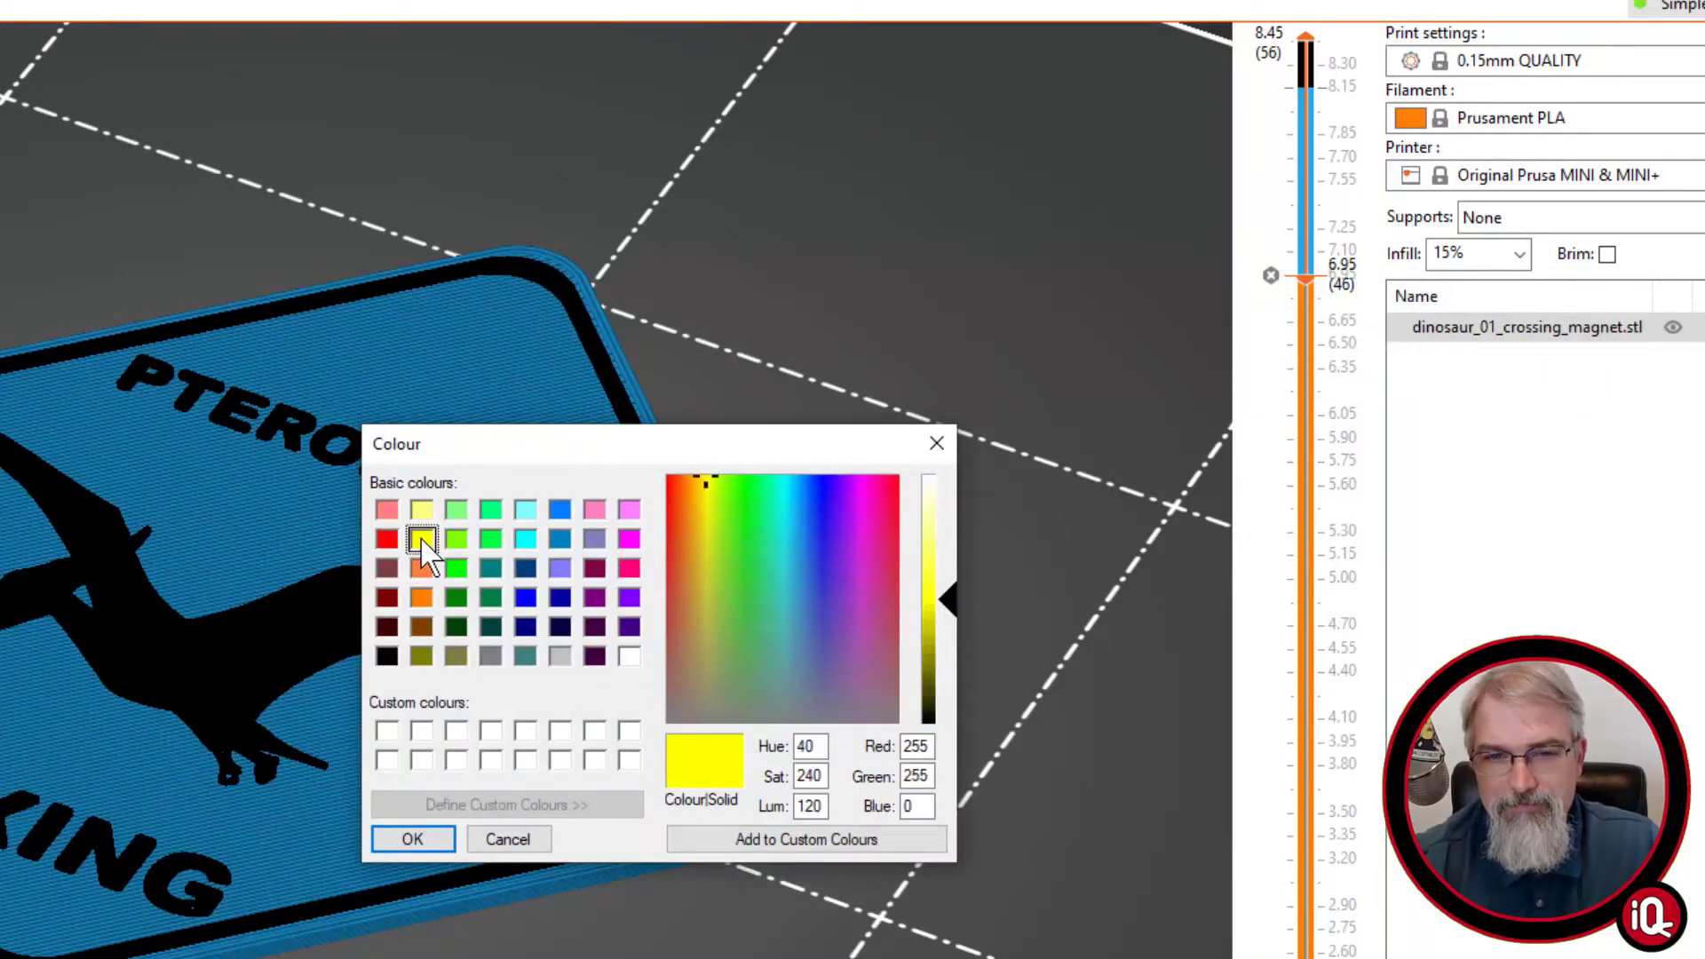
left_click(412, 837)
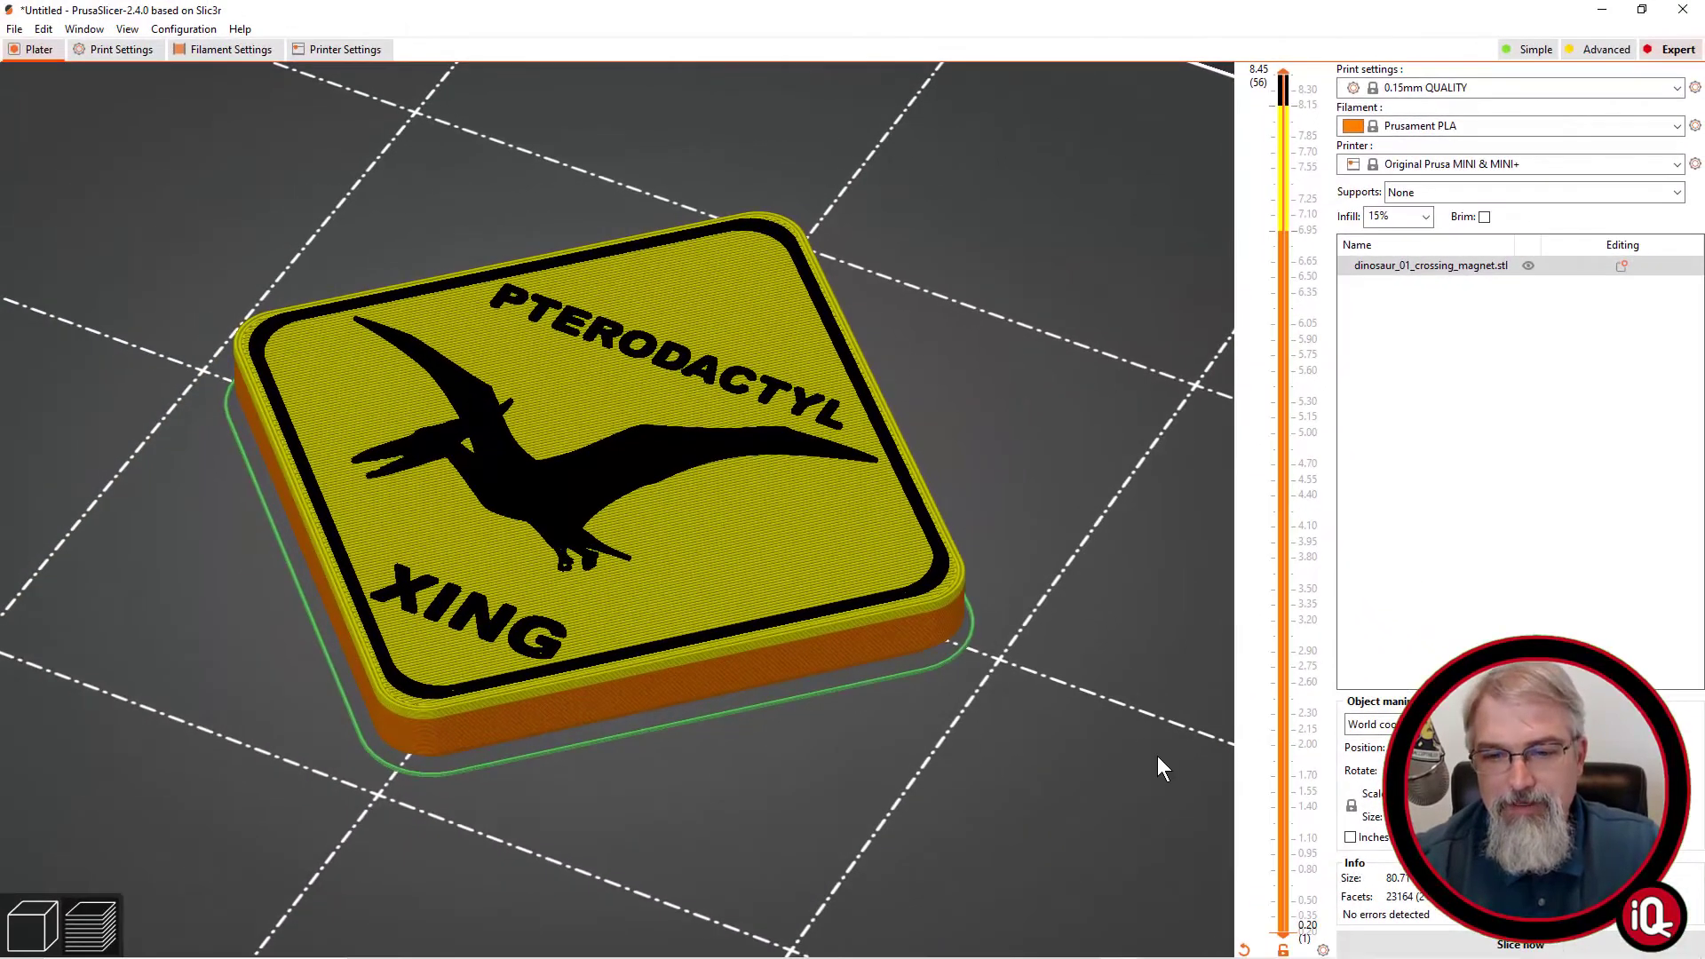
middle_click_drag(1158, 755, 1164, 699)
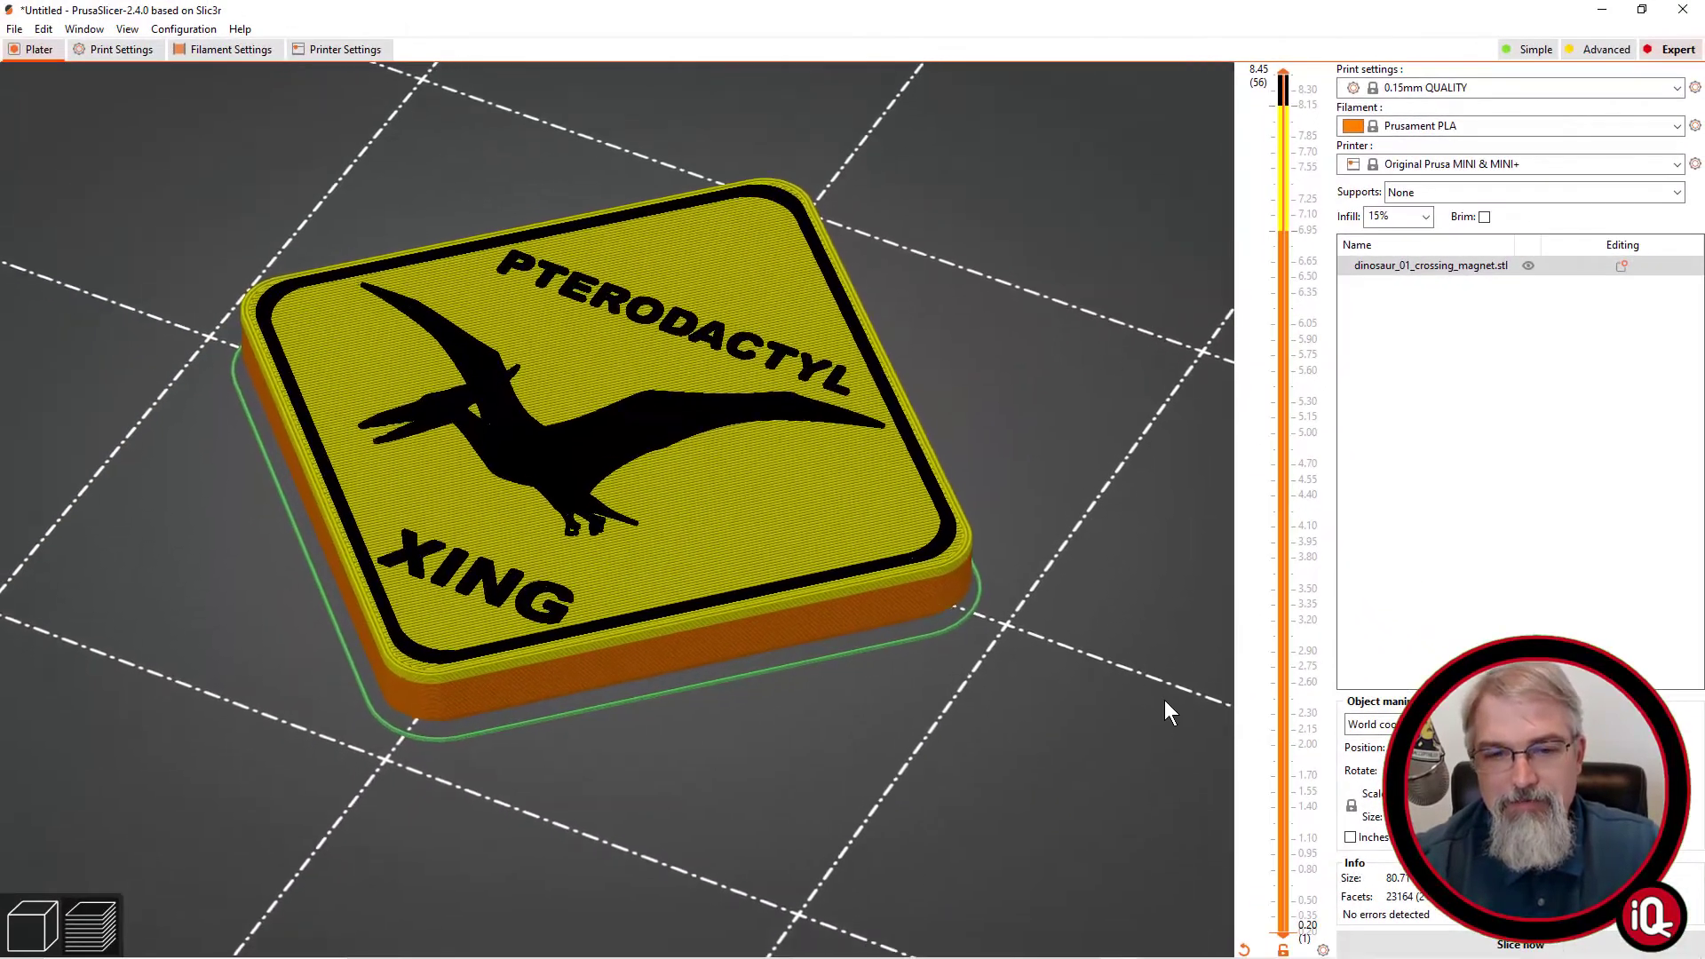
- Set the filament colour to black in Filament Settings and return to the preview
left_click_drag(1164, 699, 1157, 648)
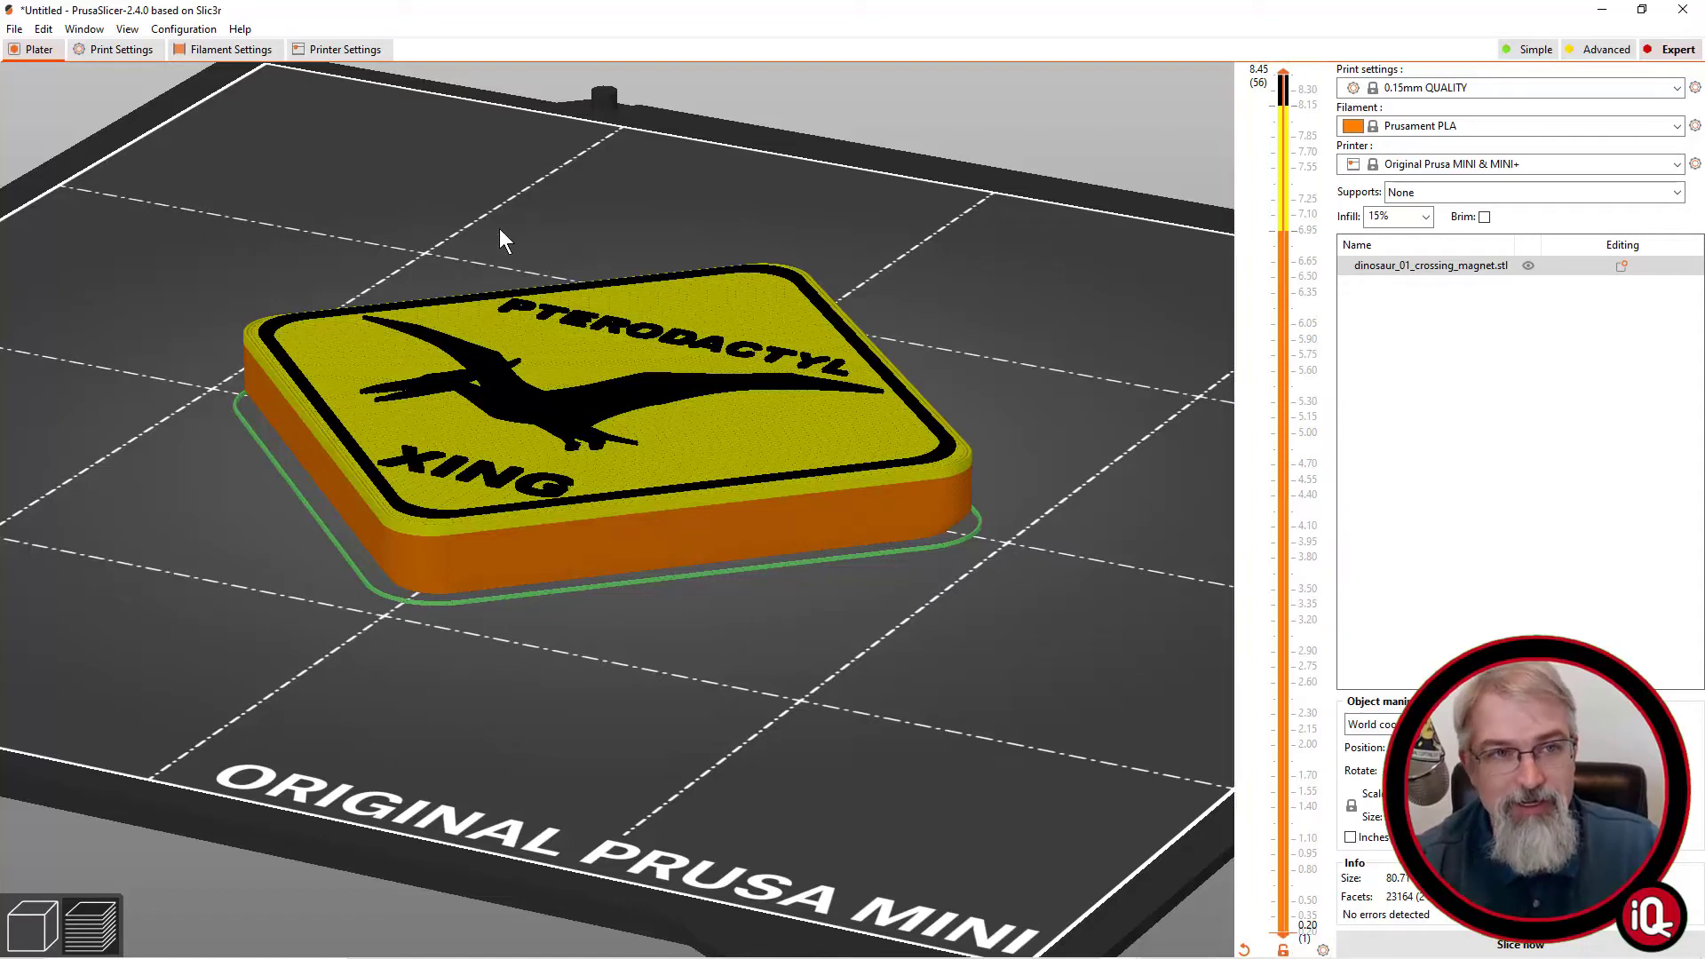
left_click(247, 54)
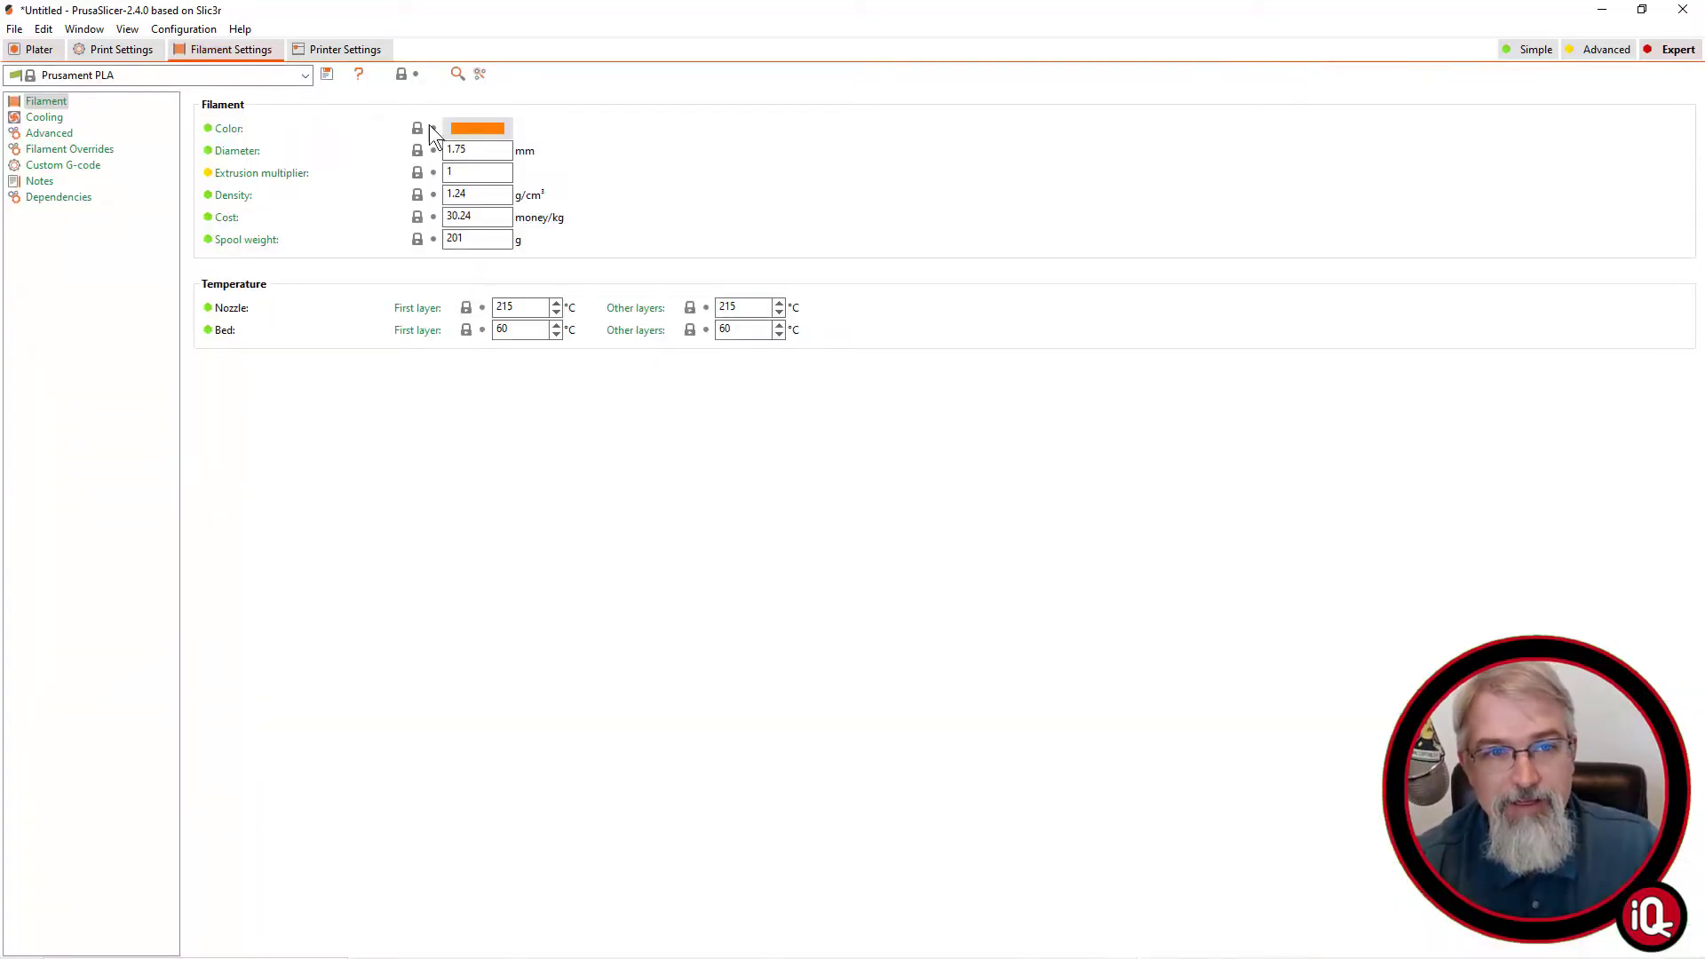
left_click(480, 128)
left_click(27, 245)
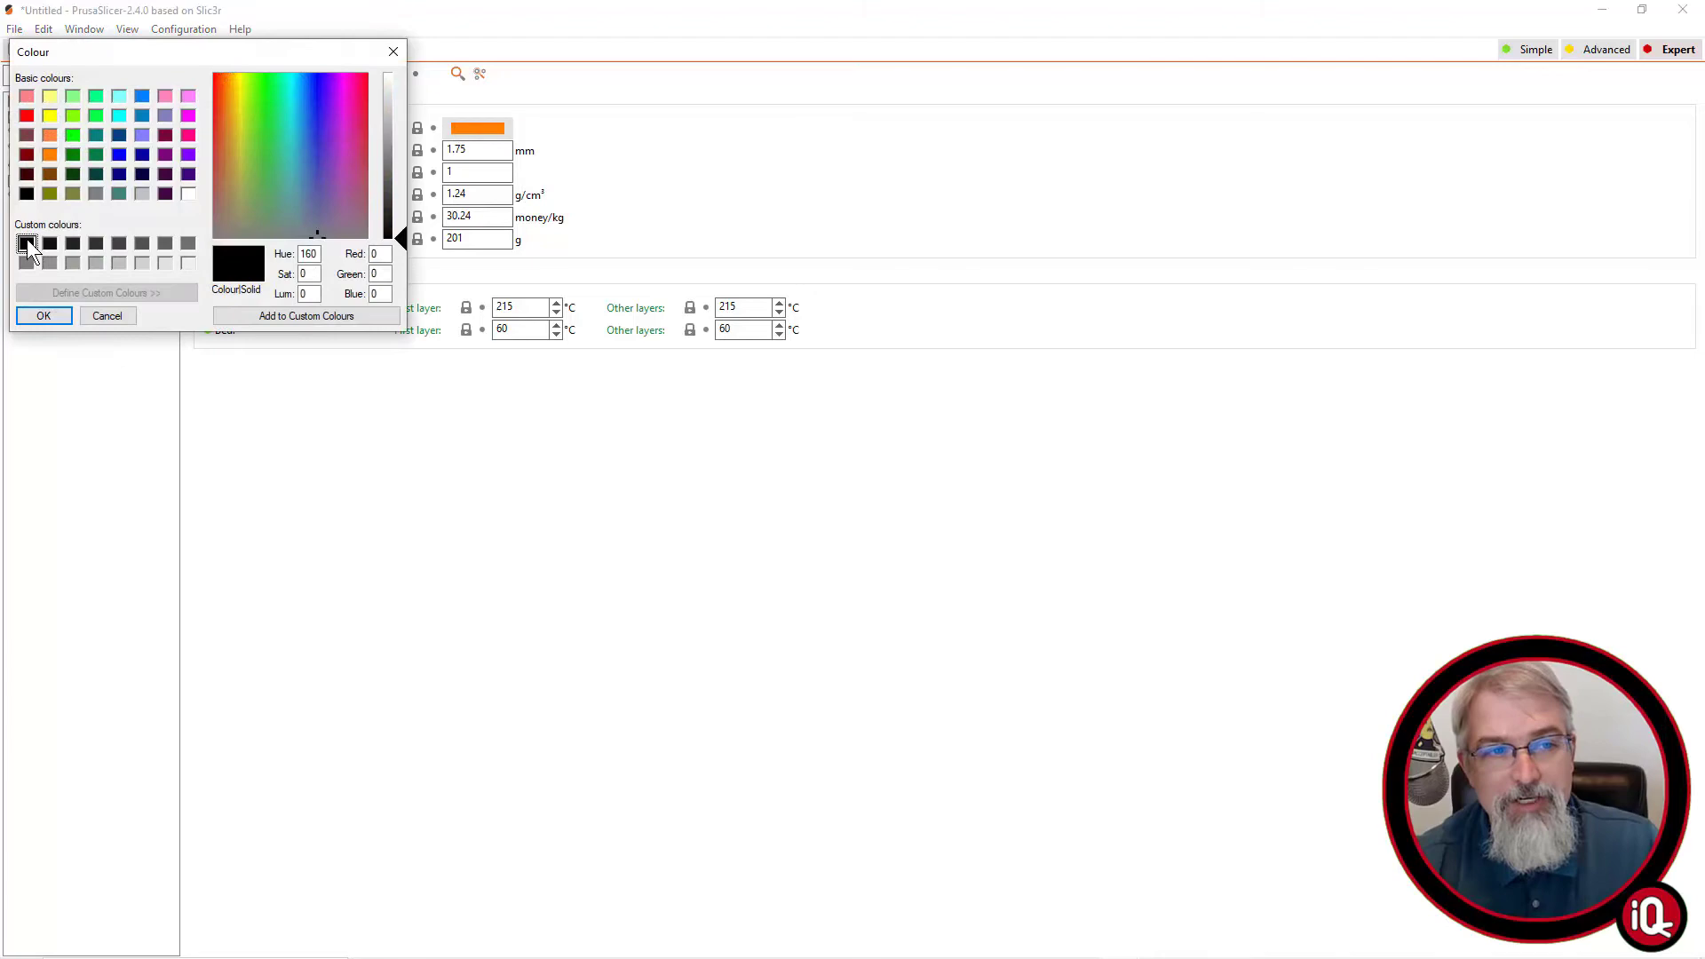
left_click(40, 316)
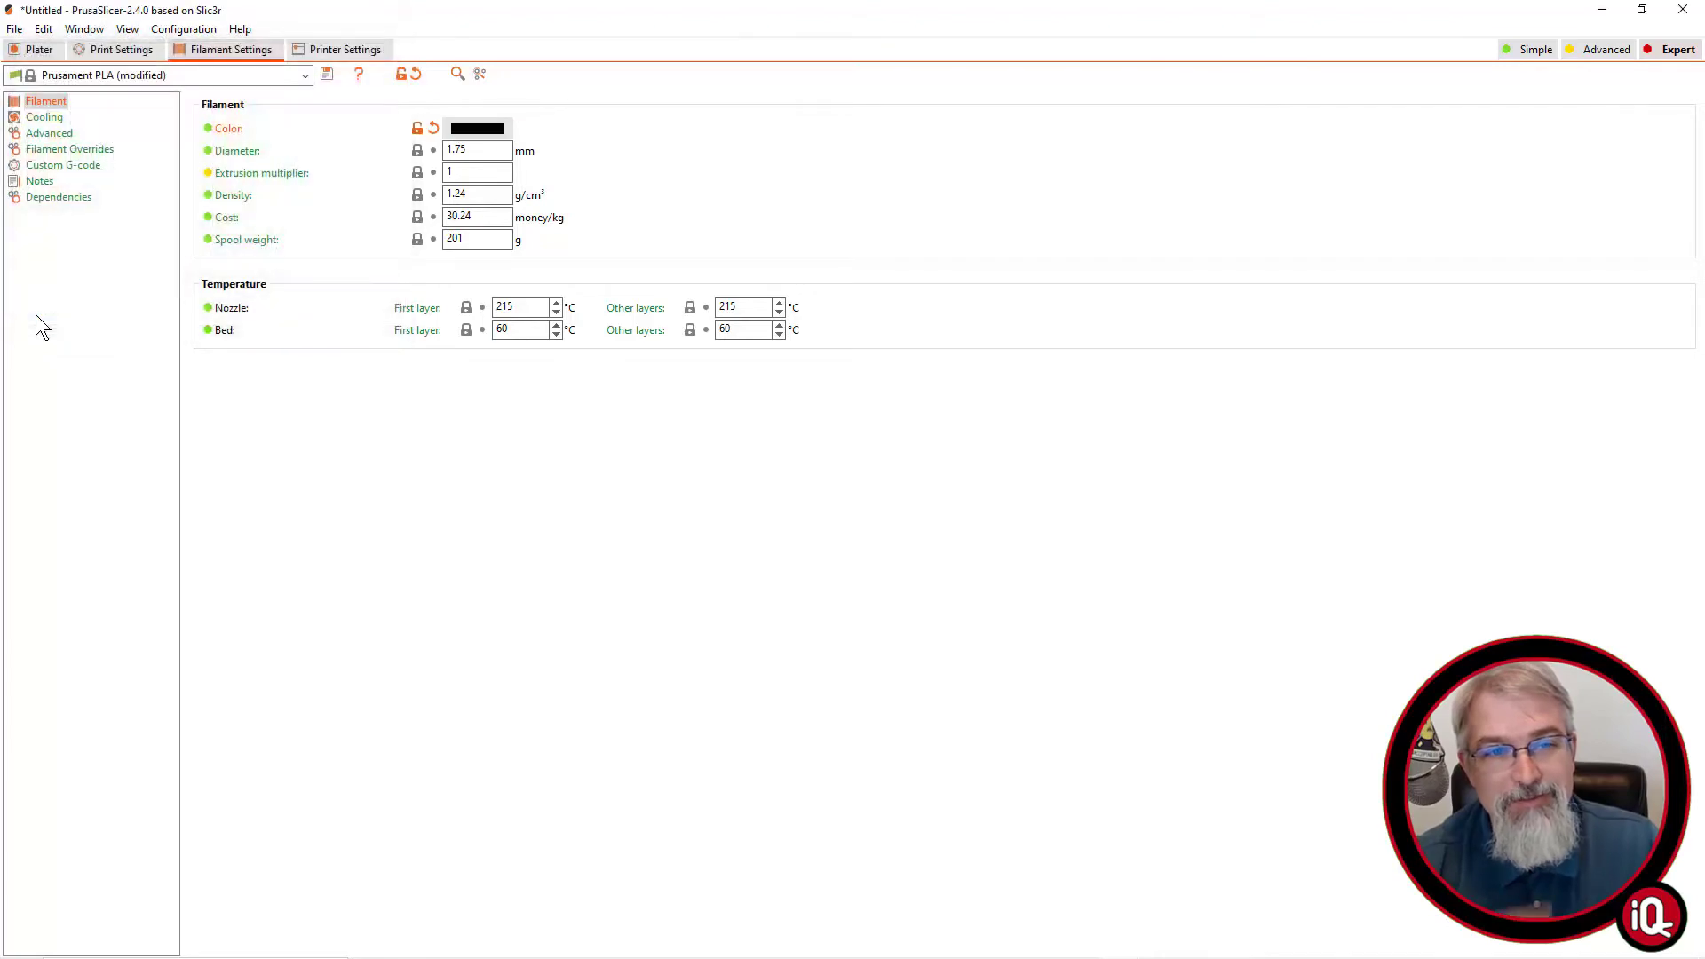
left_click(39, 50)
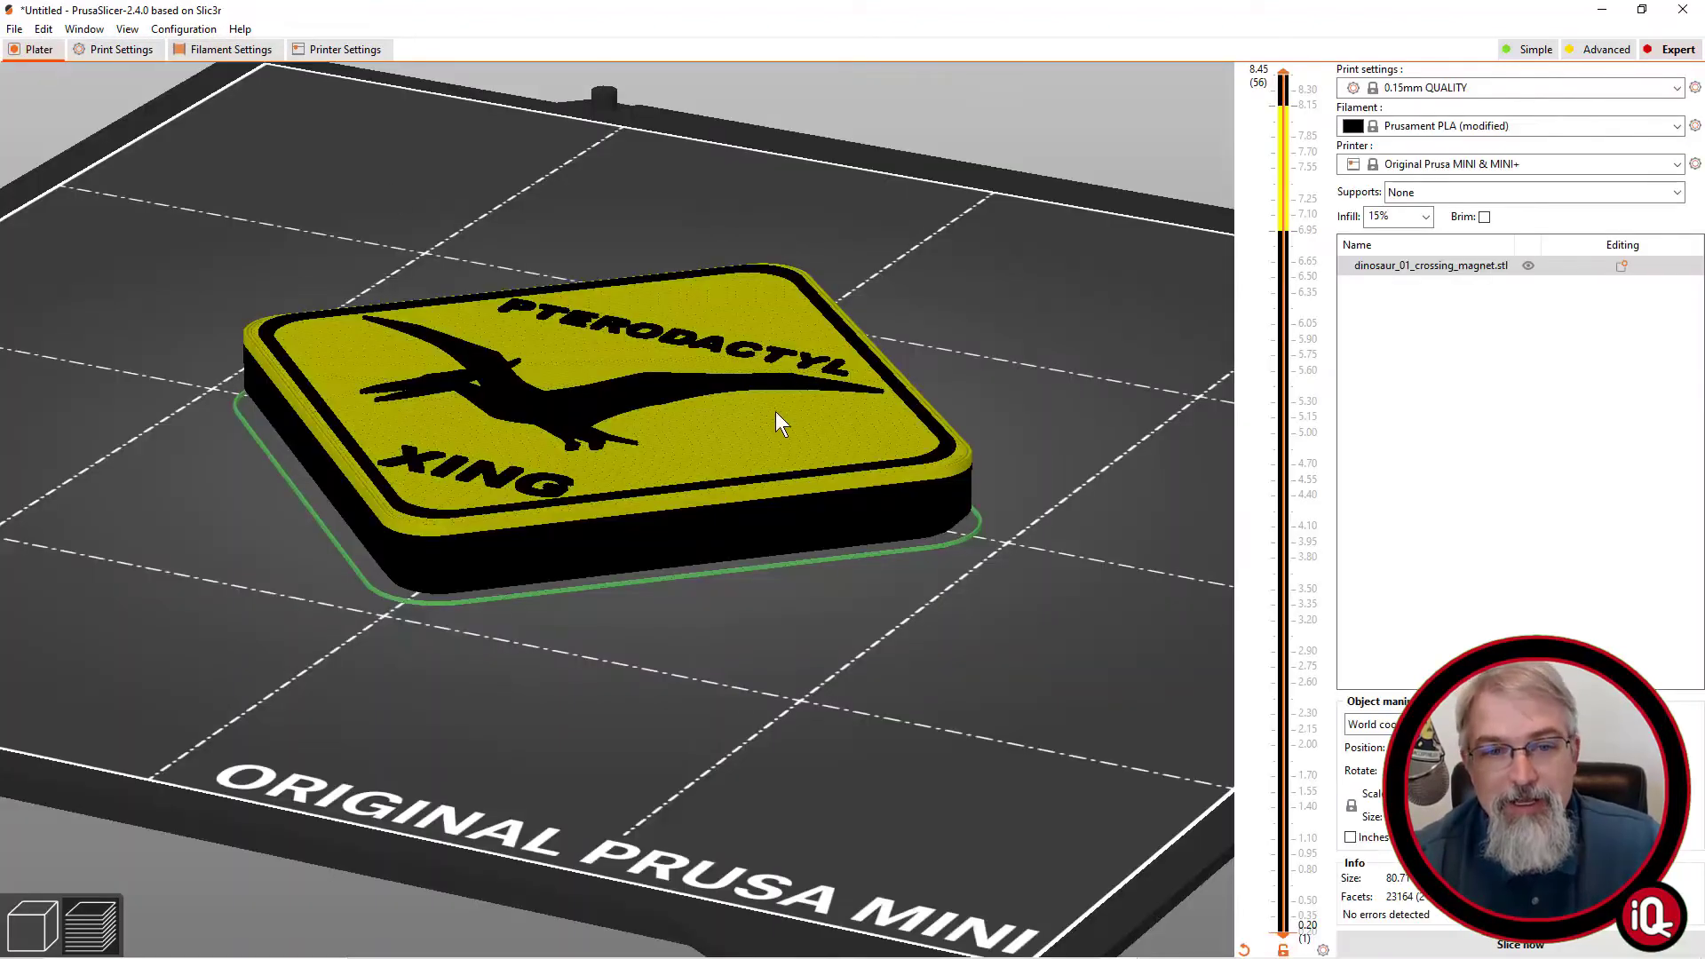
- Orbit and zoom the preview to inspect the black lettering and pterodactyl over the yellow face
scroll(775, 412, "up", 5)
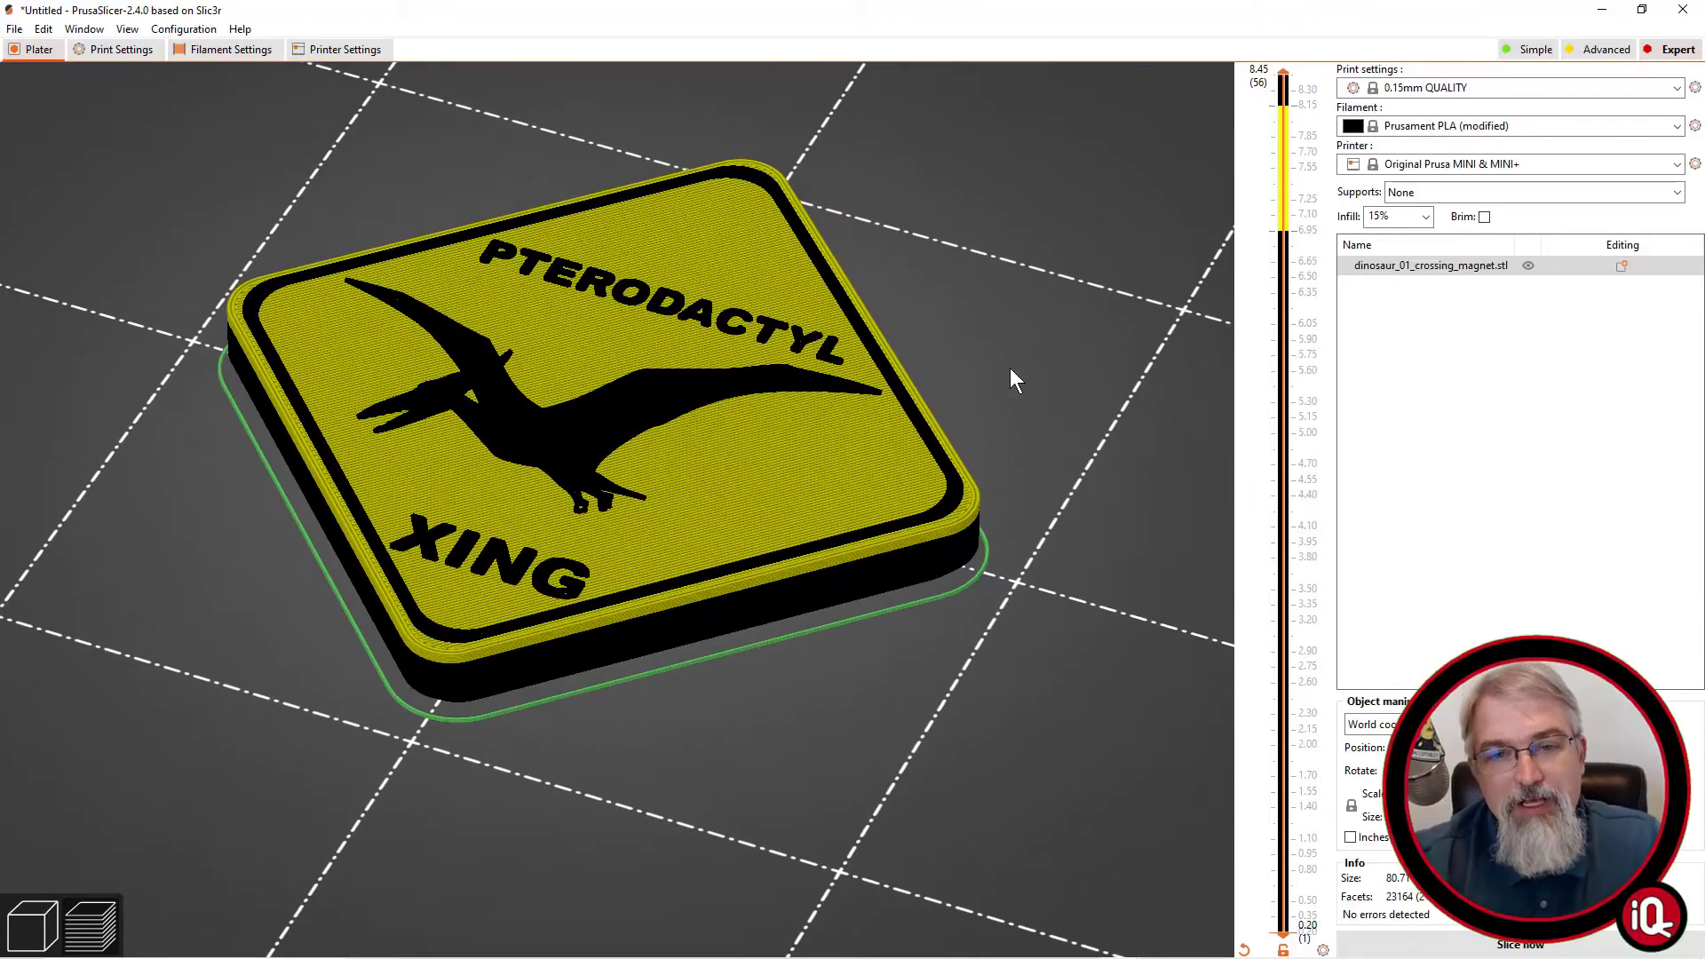
mouse_move(1010, 367)
left_mouse_down()
mouse_move(1014, 398)
mouse_move(1009, 350)
left_mouse_up()
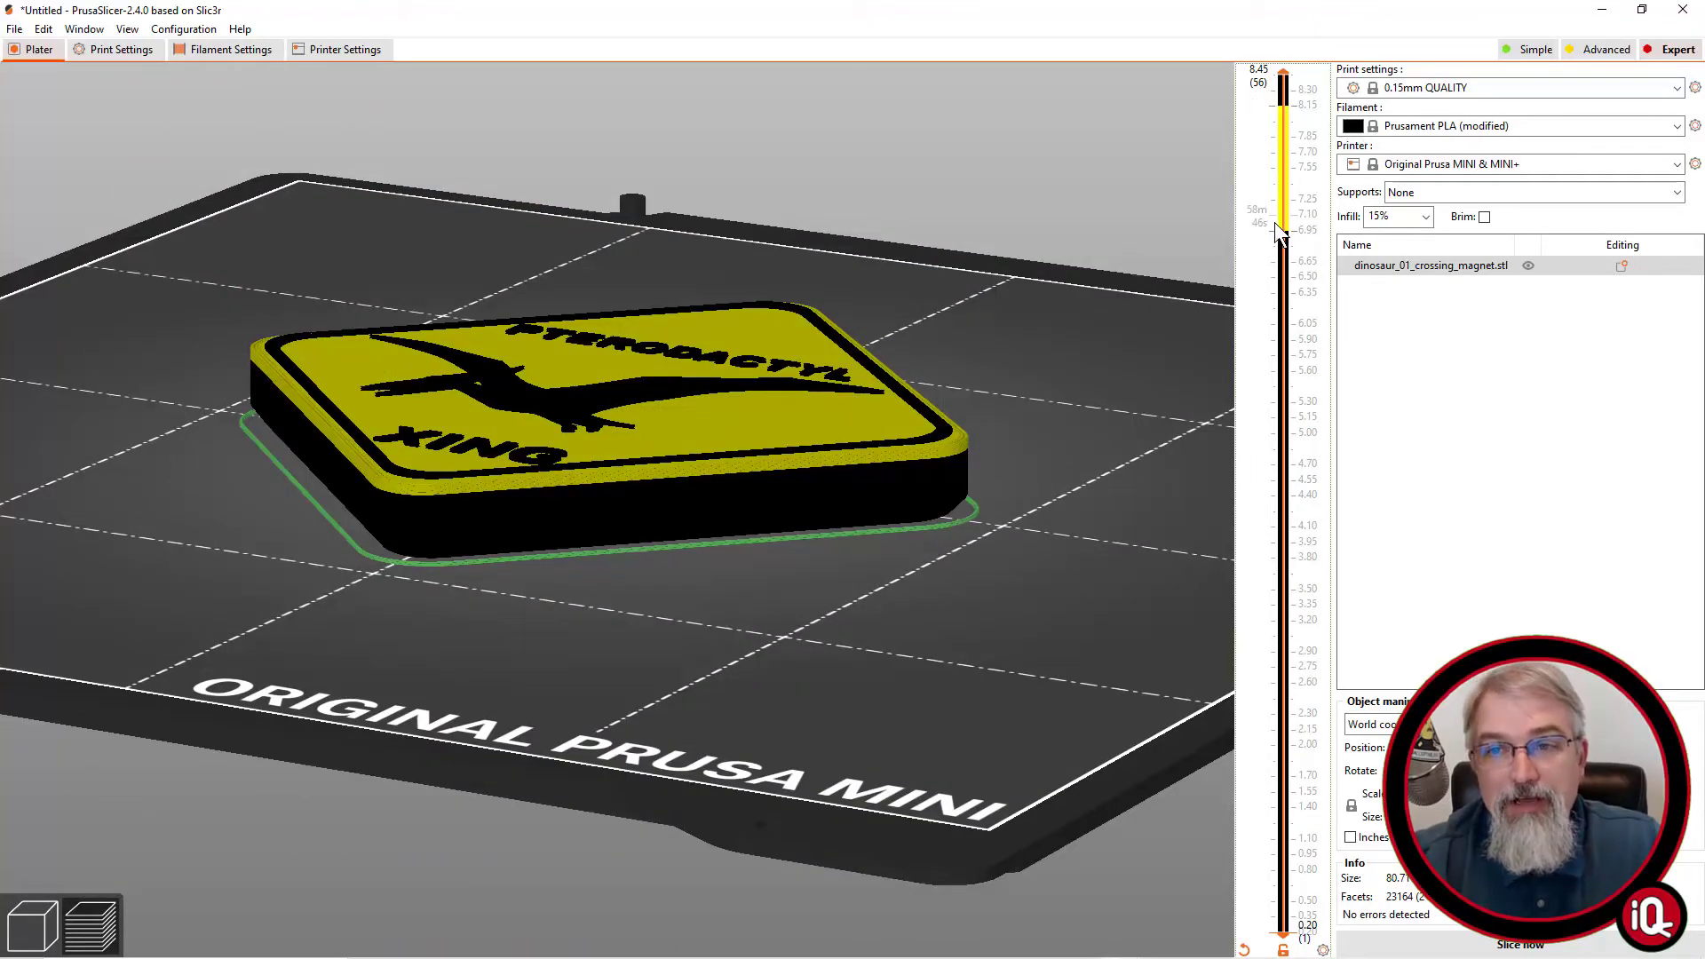
left_click_drag(1168, 328, 1118, 408)
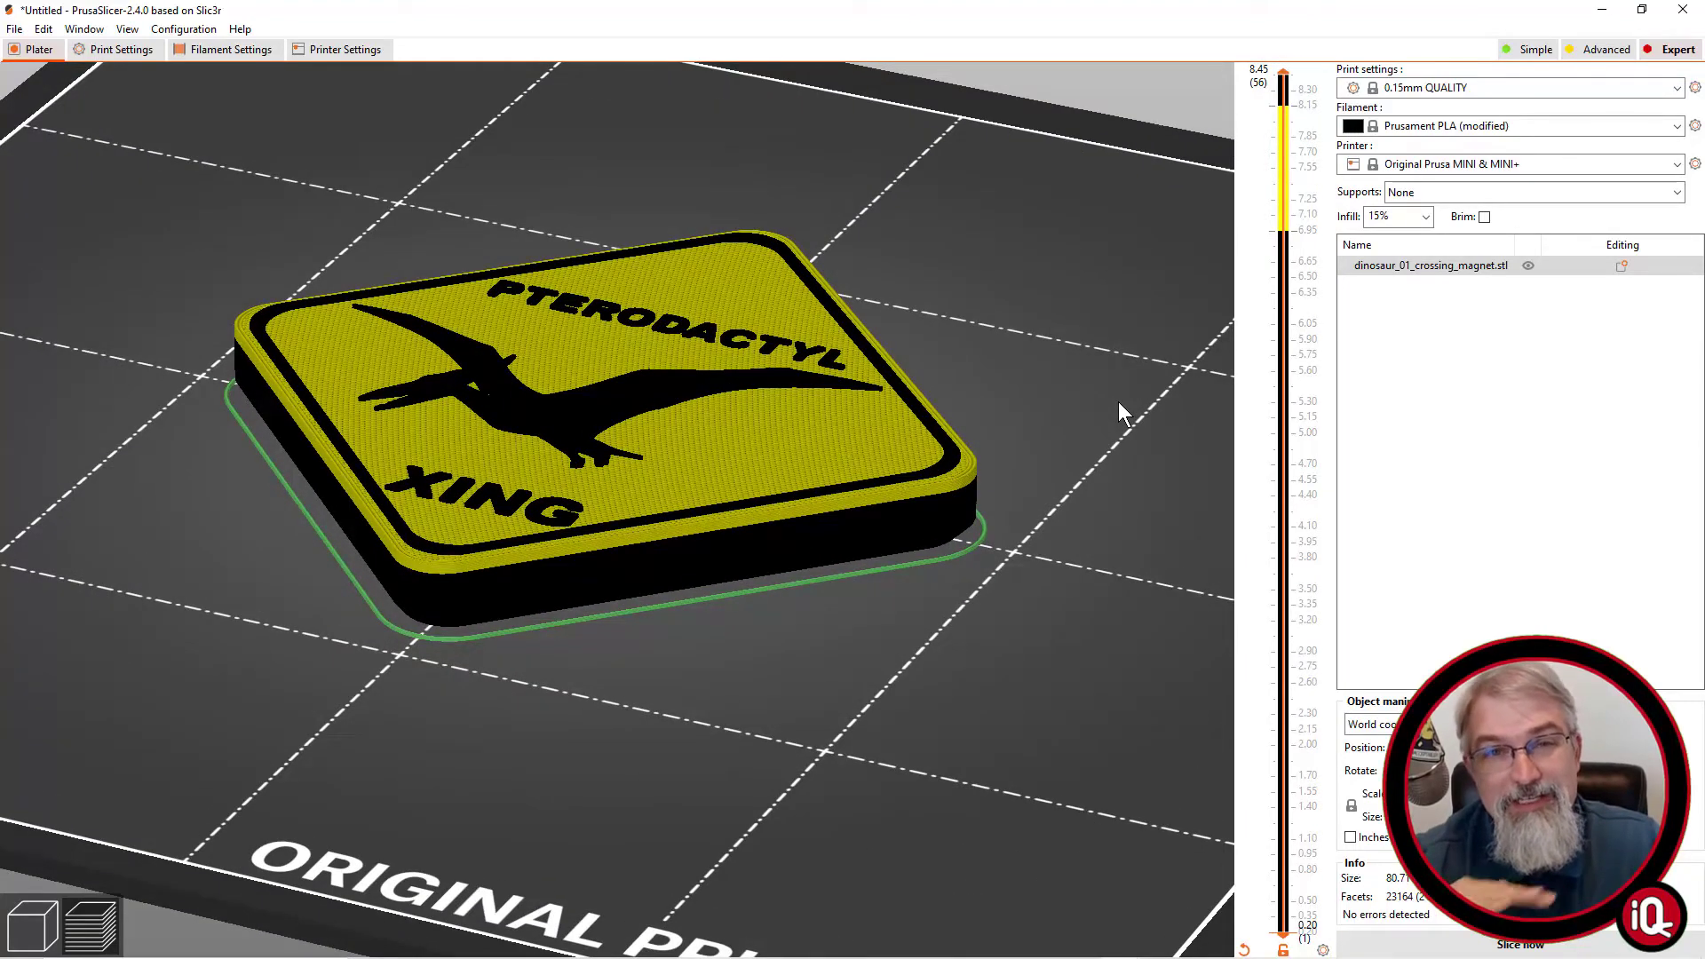
left_click_drag(1051, 413, 1063, 444)
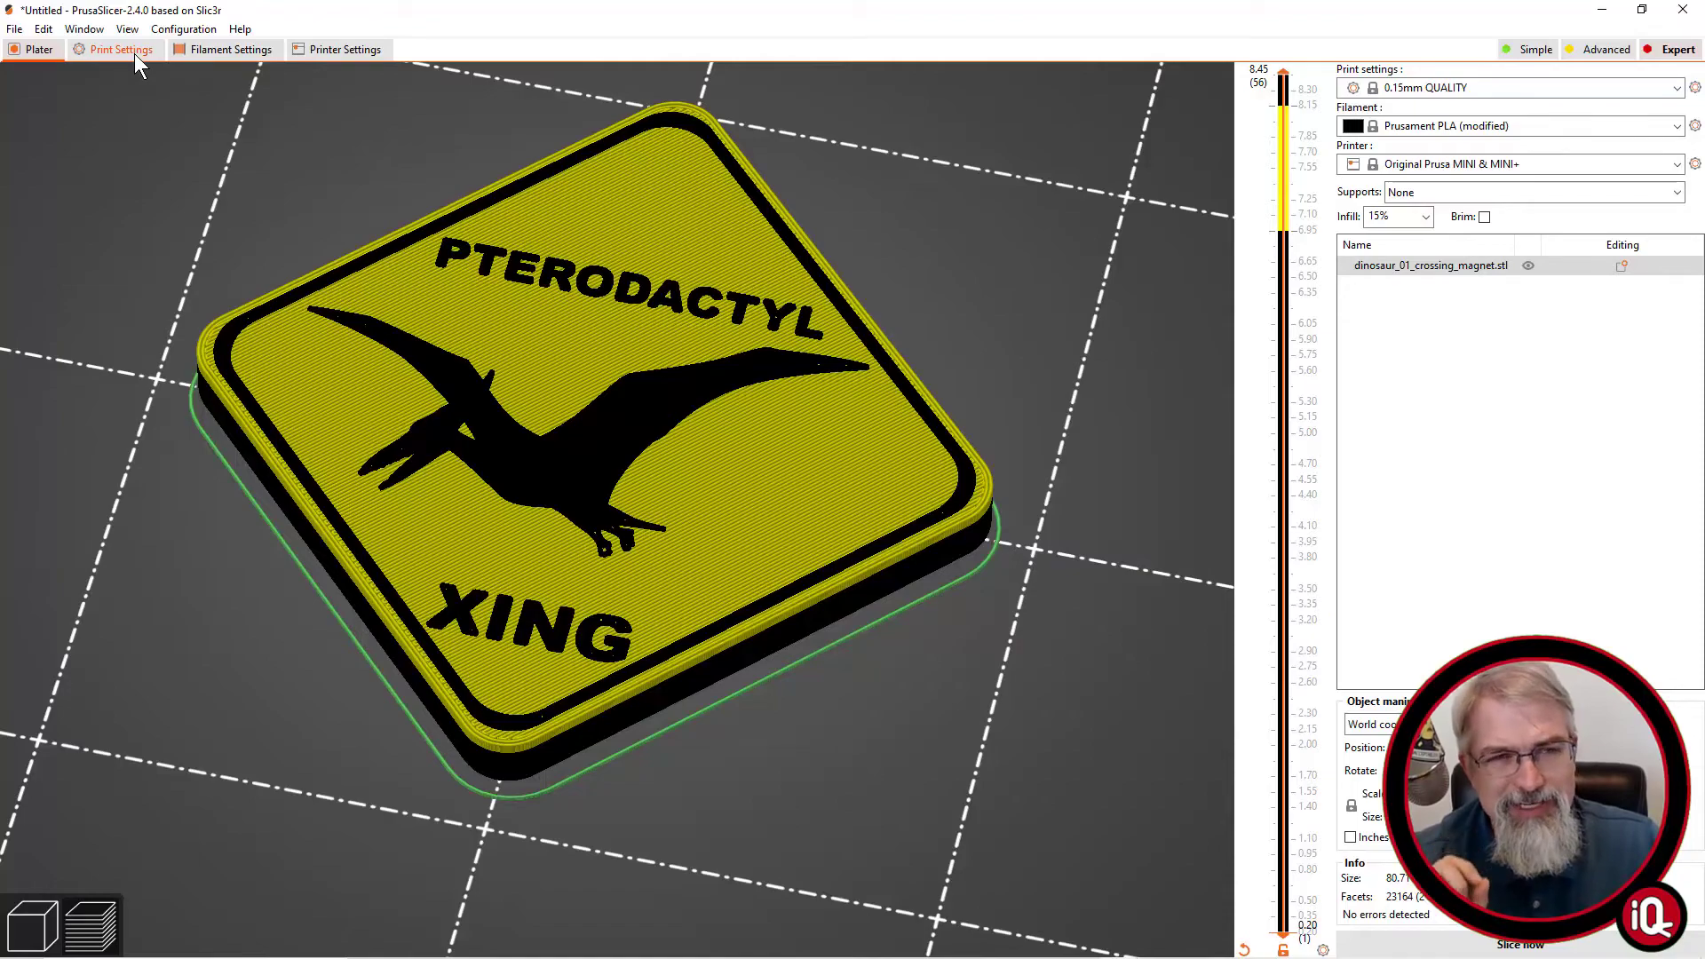
scroll(889, 276, "up", 5)
scroll(890, 277, "down", 3)
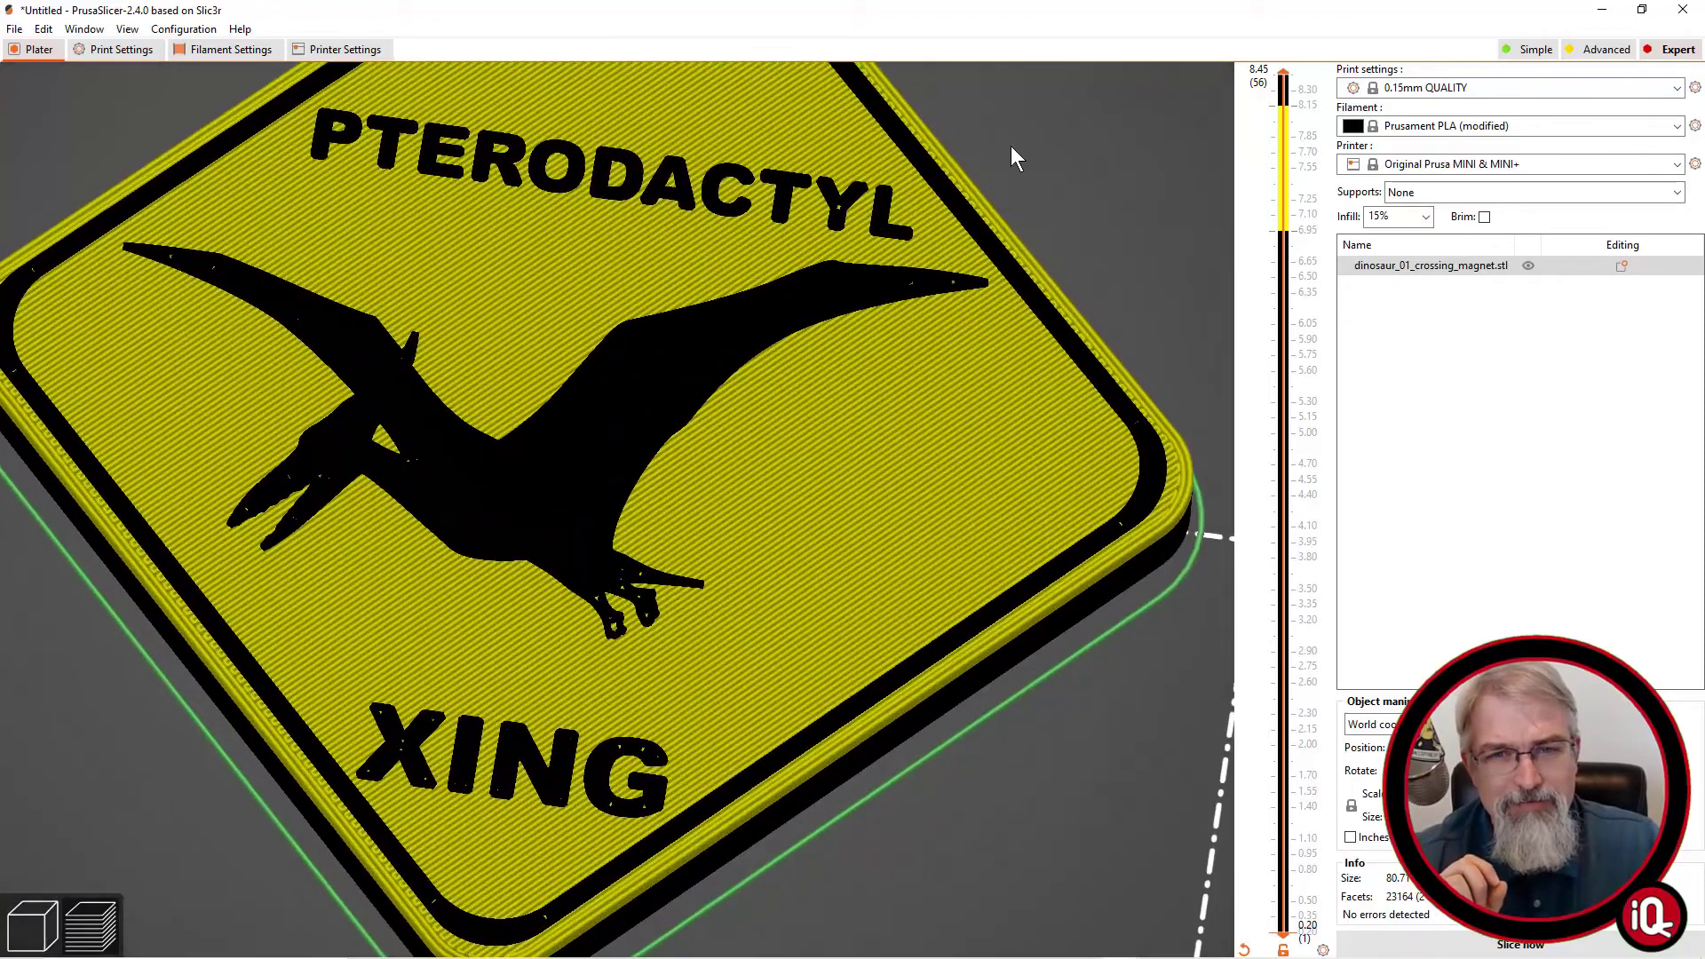
middle_click_drag(1011, 147, 876, 262)
scroll(870, 274, "up", 5)
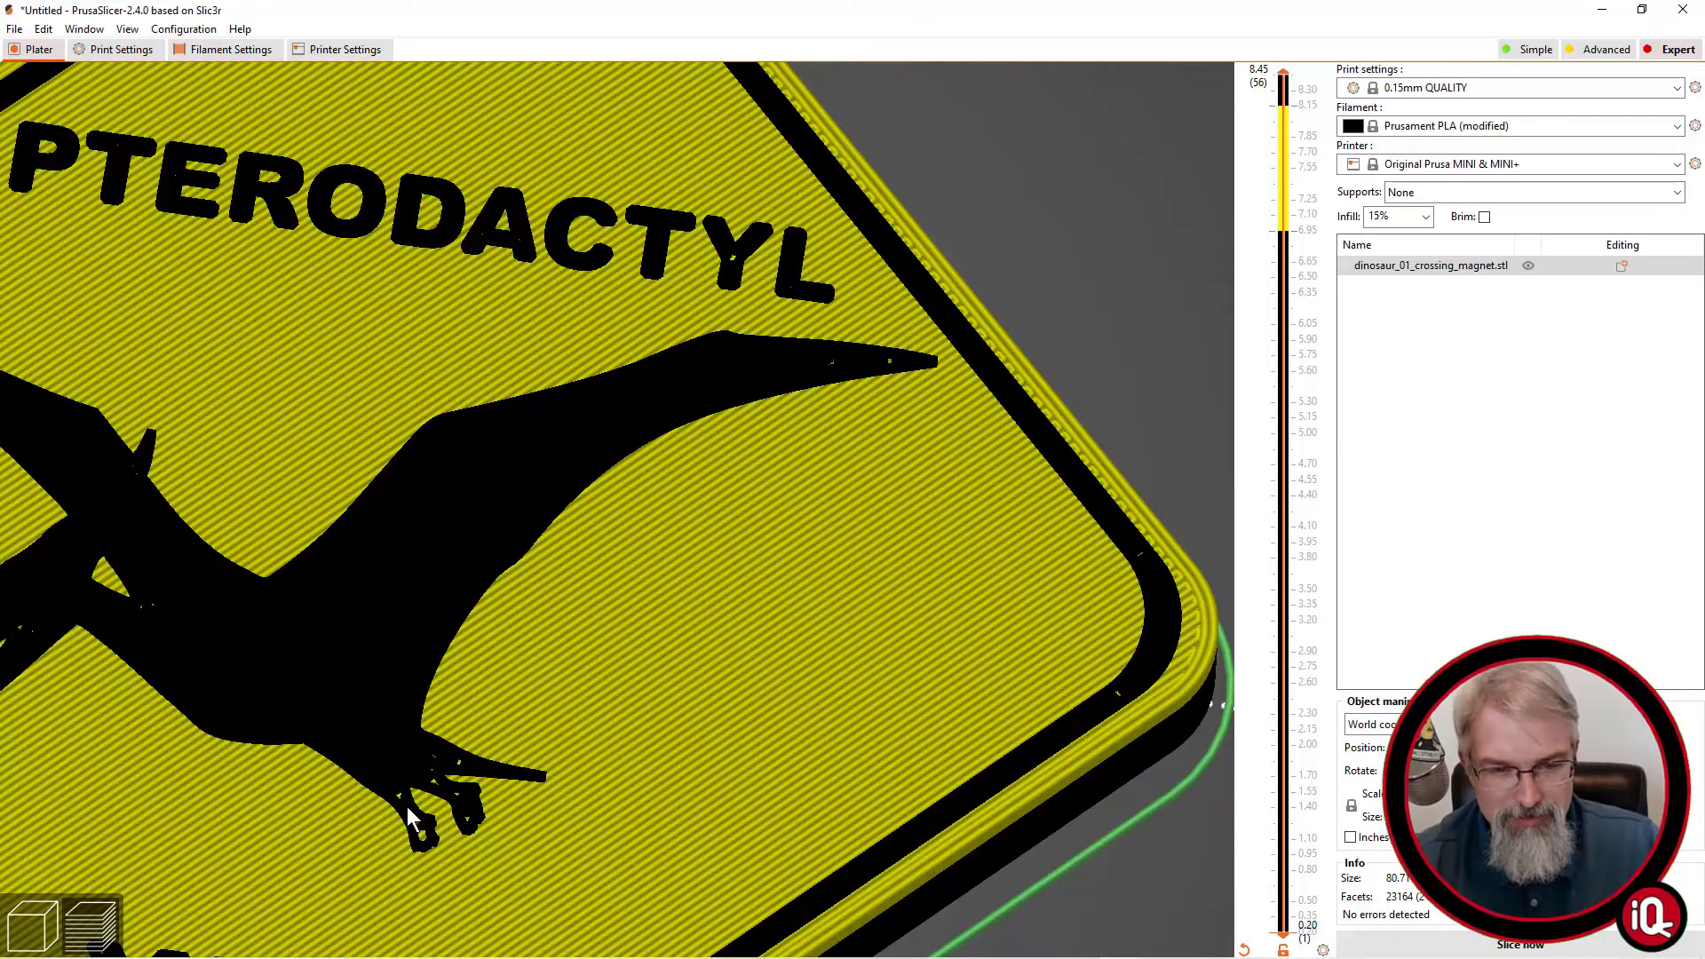
- Enable ironing under Print Settings > Infill with Ironing Type 'Topmost surface only'
left_click(118, 51)
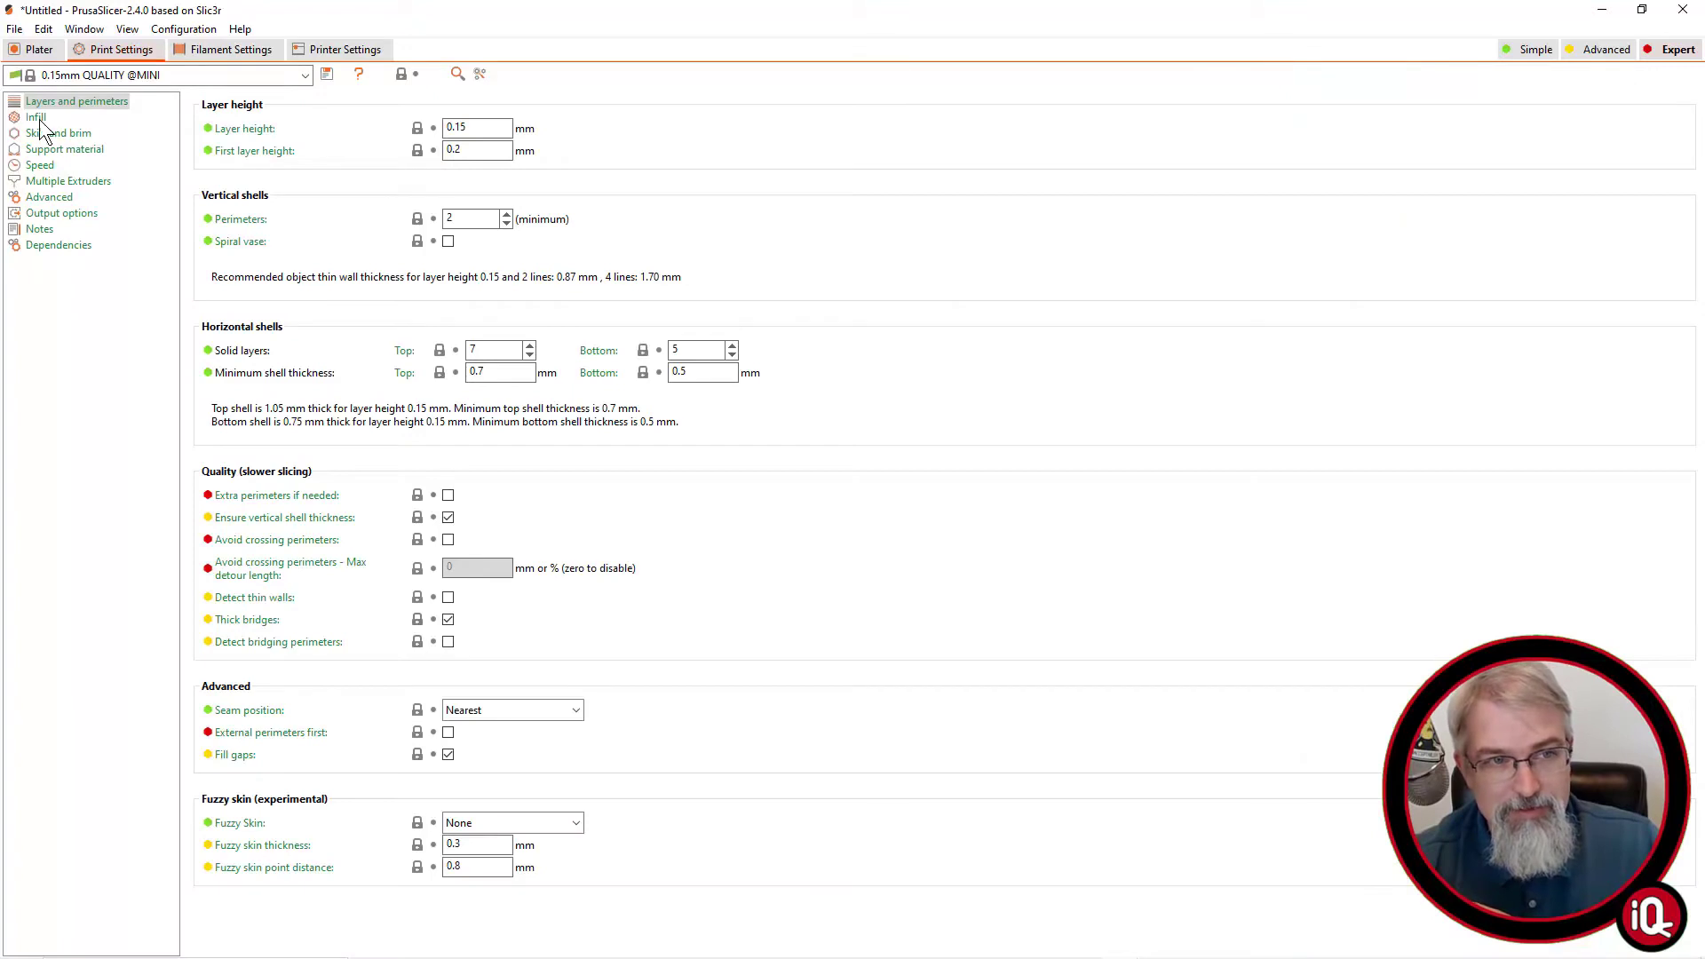
left_click(37, 119)
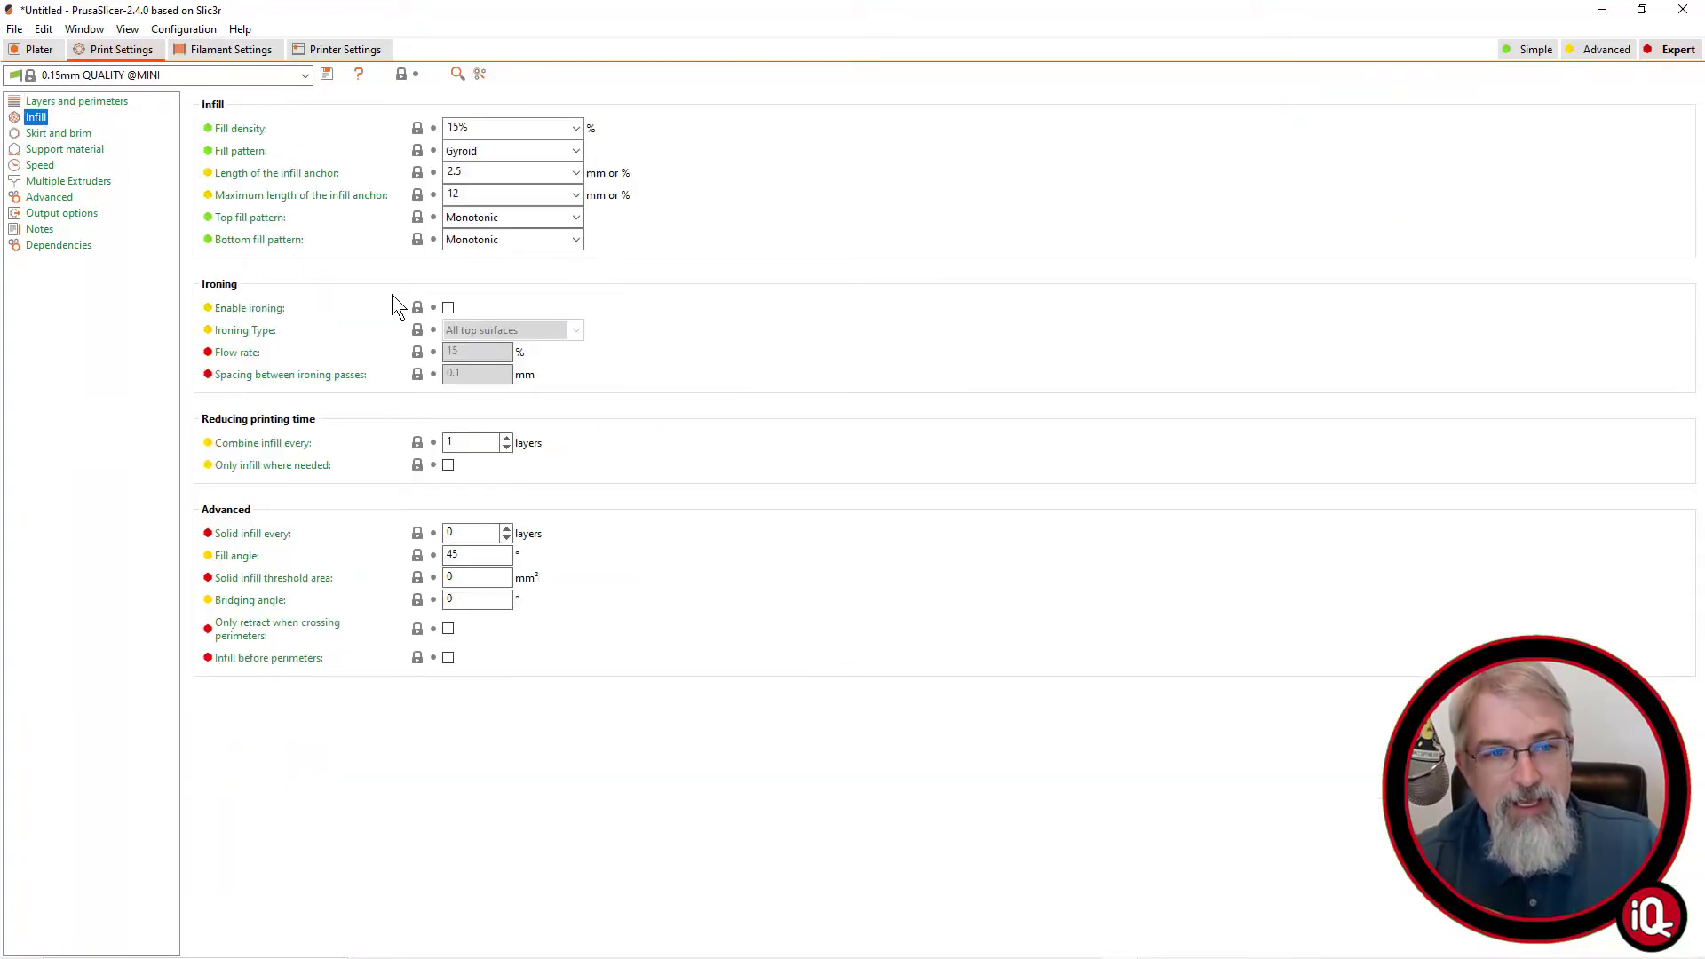
left_click(449, 307)
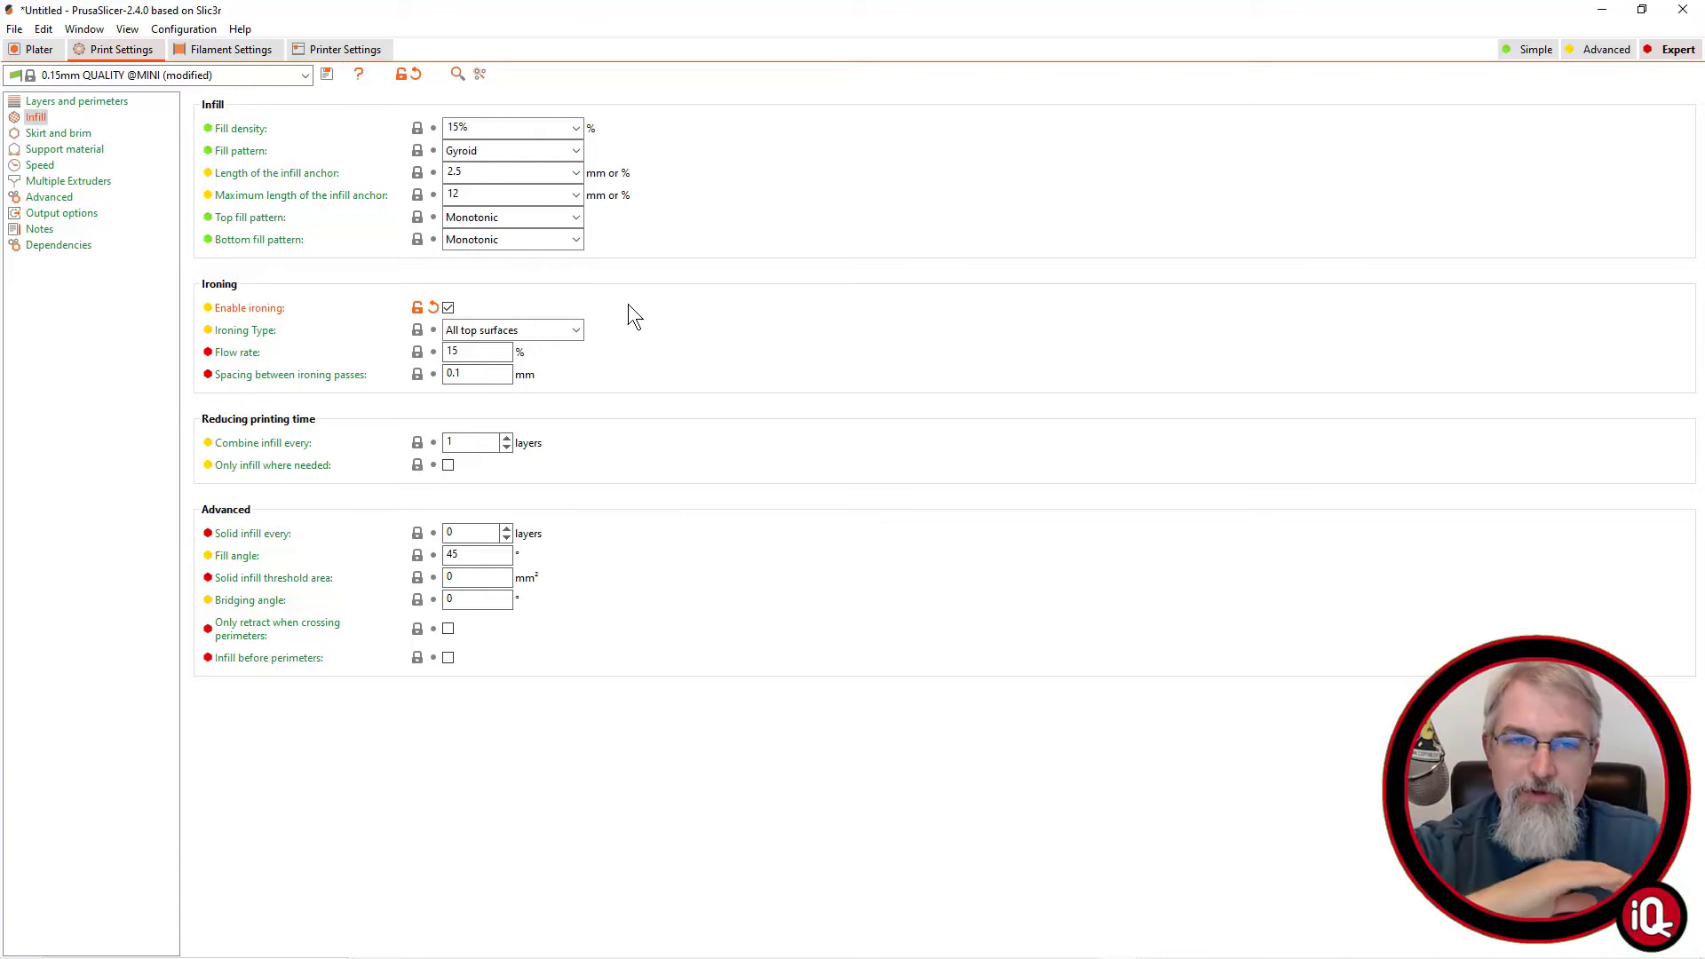
left_click(576, 330)
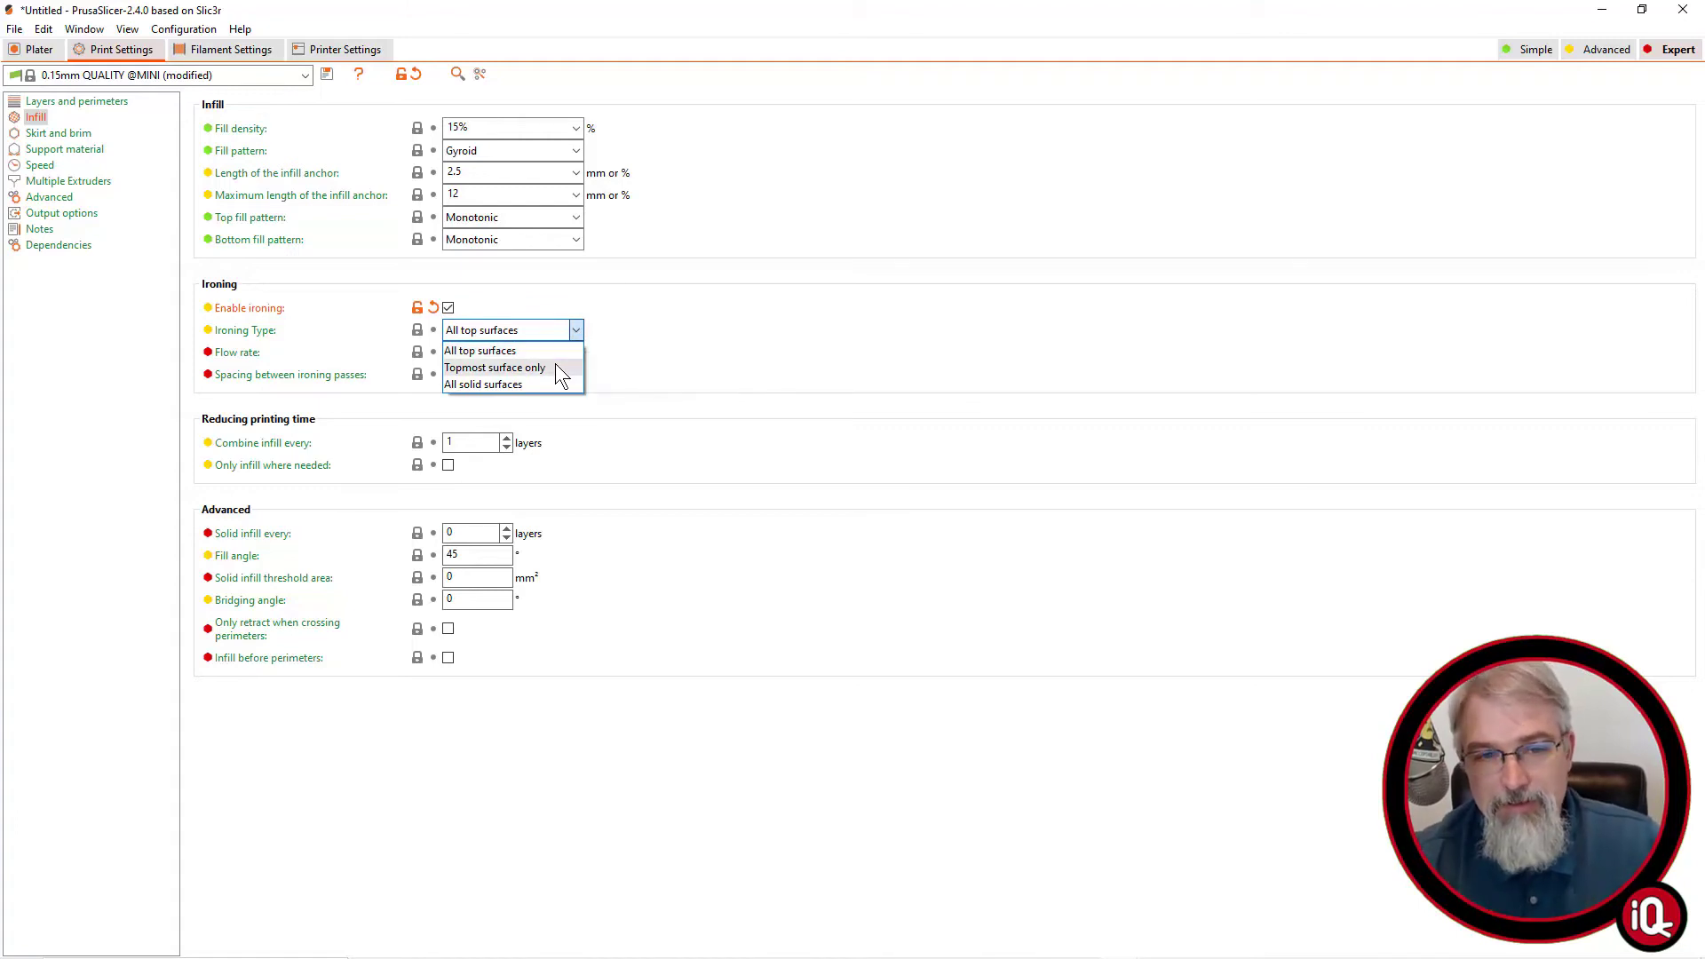
left_click(557, 368)
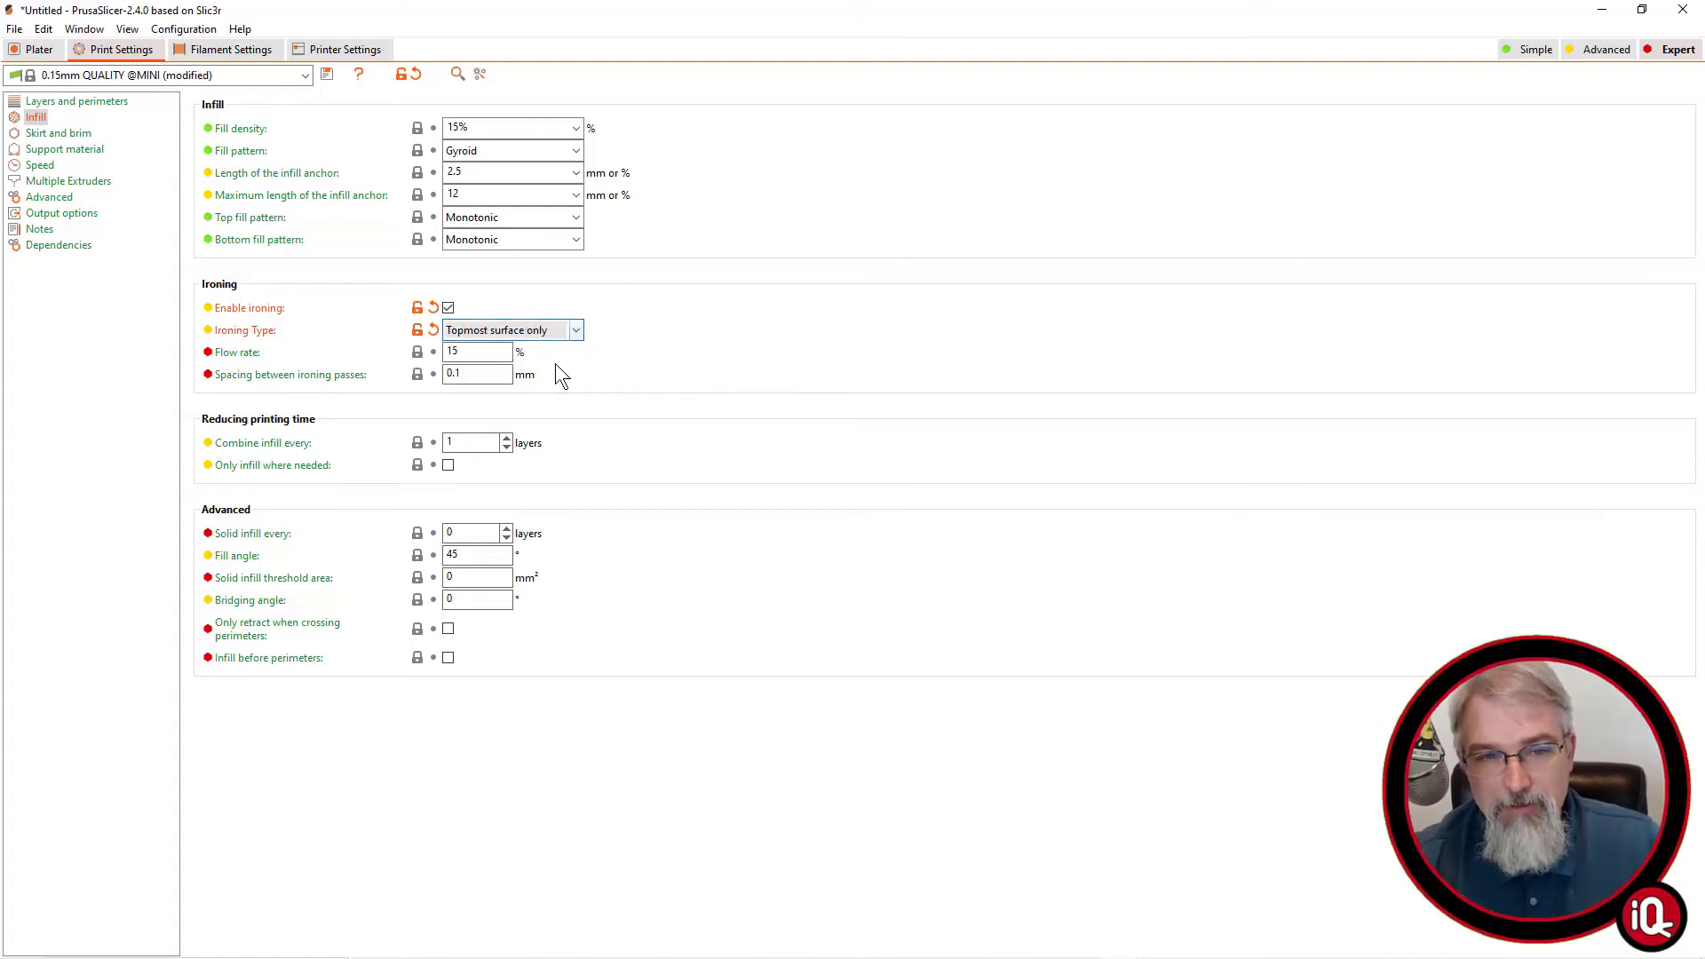
left_click(40, 51)
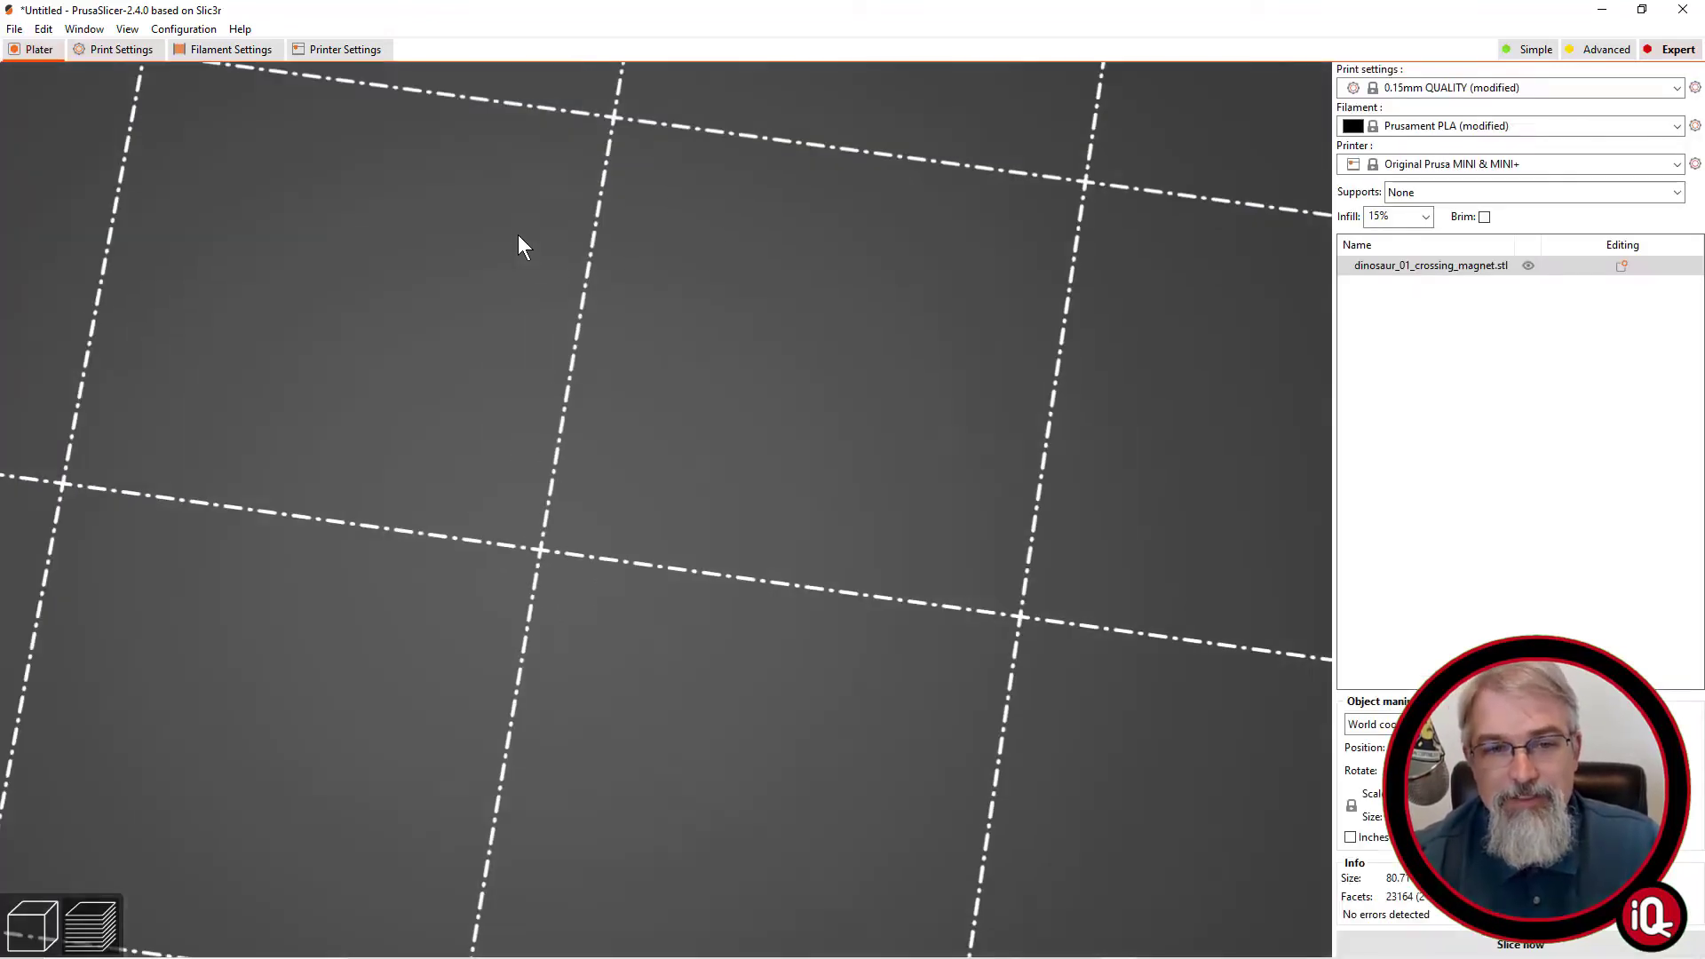
left_click_drag(966, 506, 985, 516)
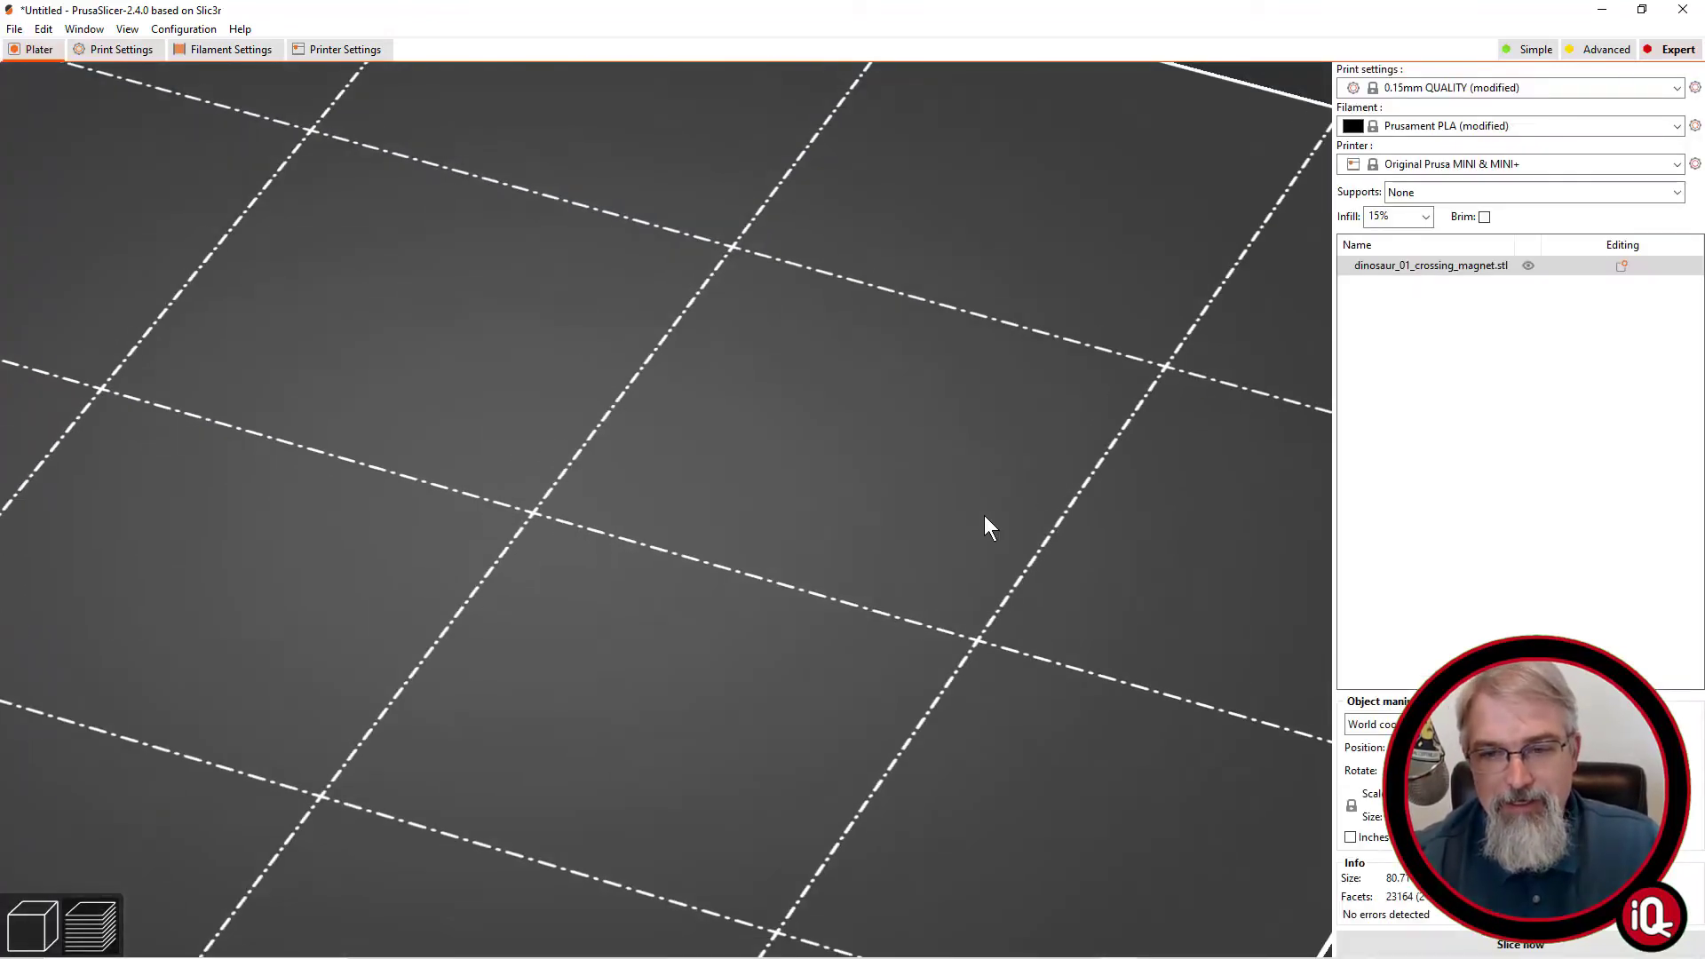
- Re-slice the sign with ironing (1h26m, 9.85 g) and zoom and orbit the preview
left_click(1474, 933)
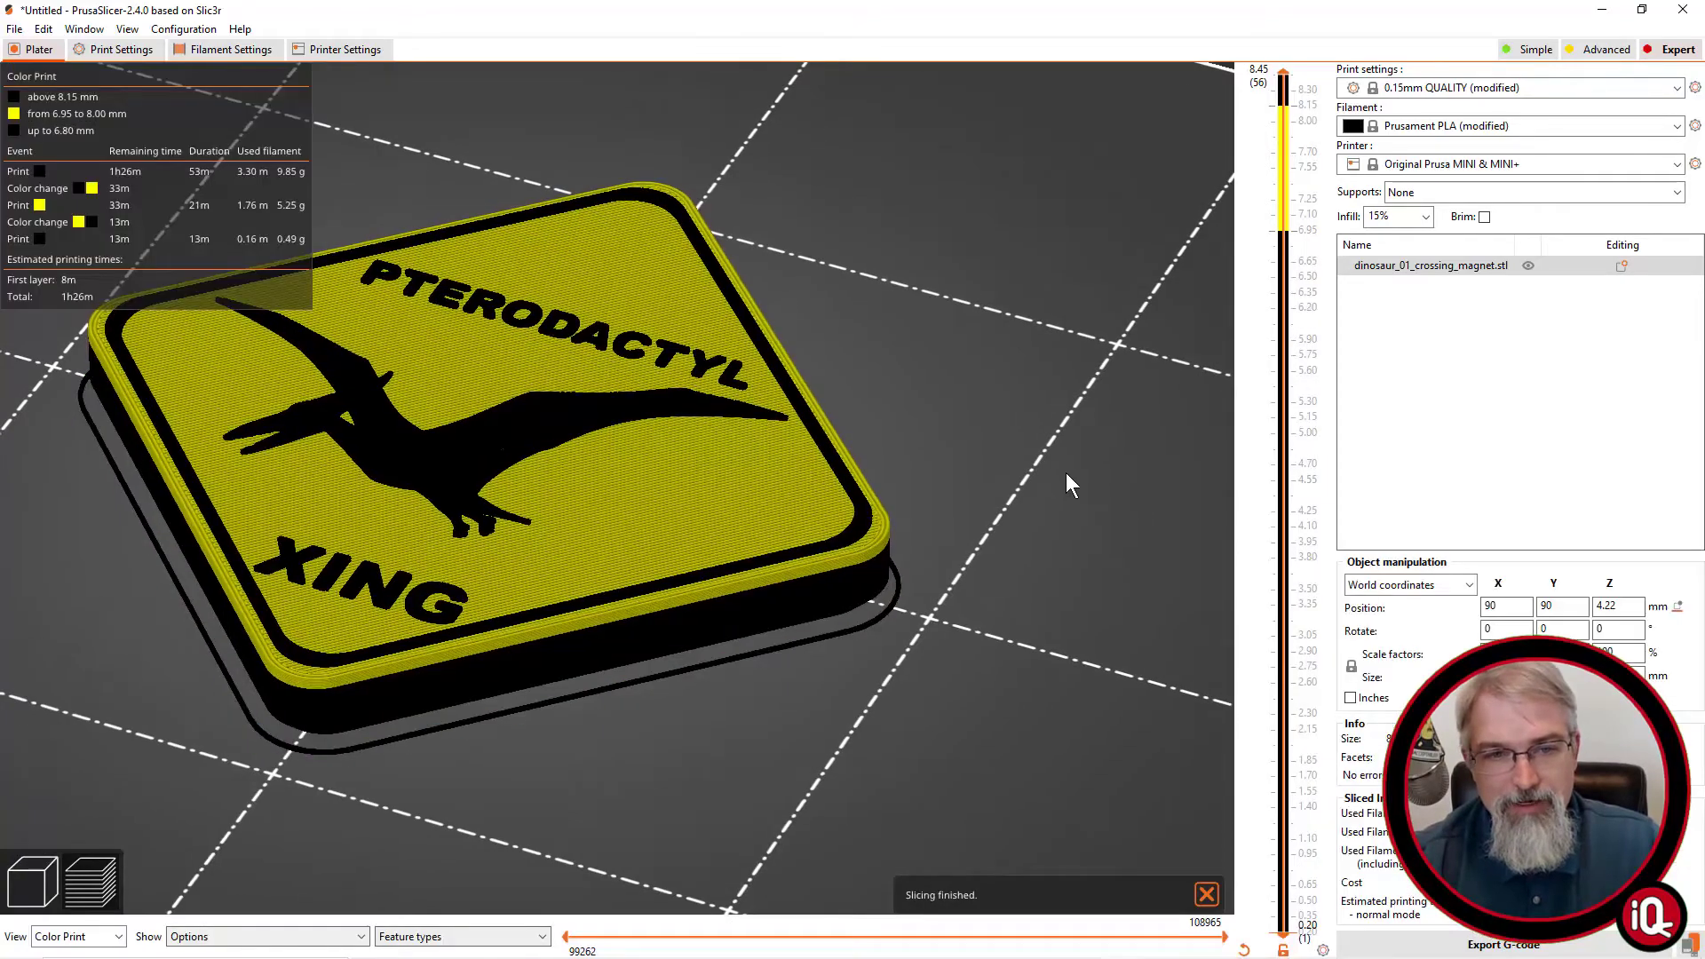
scroll(775, 523, "up", 5)
scroll(315, 581, "up", 3)
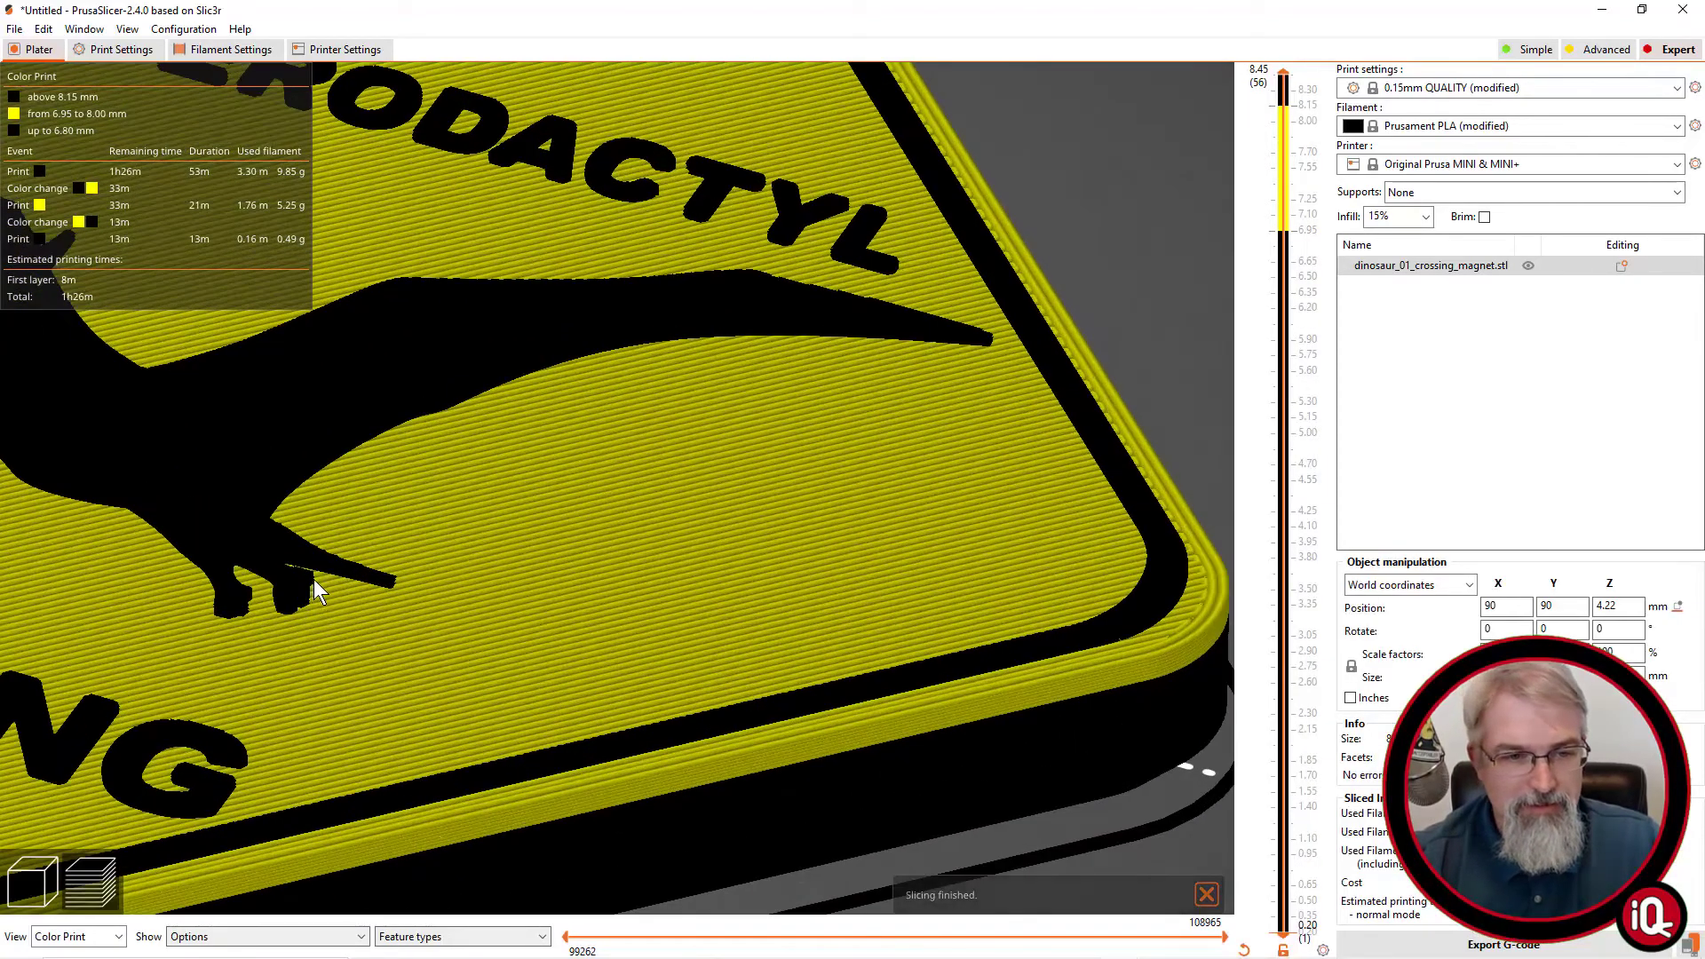
scroll(634, 554, "down", 3)
scroll(589, 567, "down", 3)
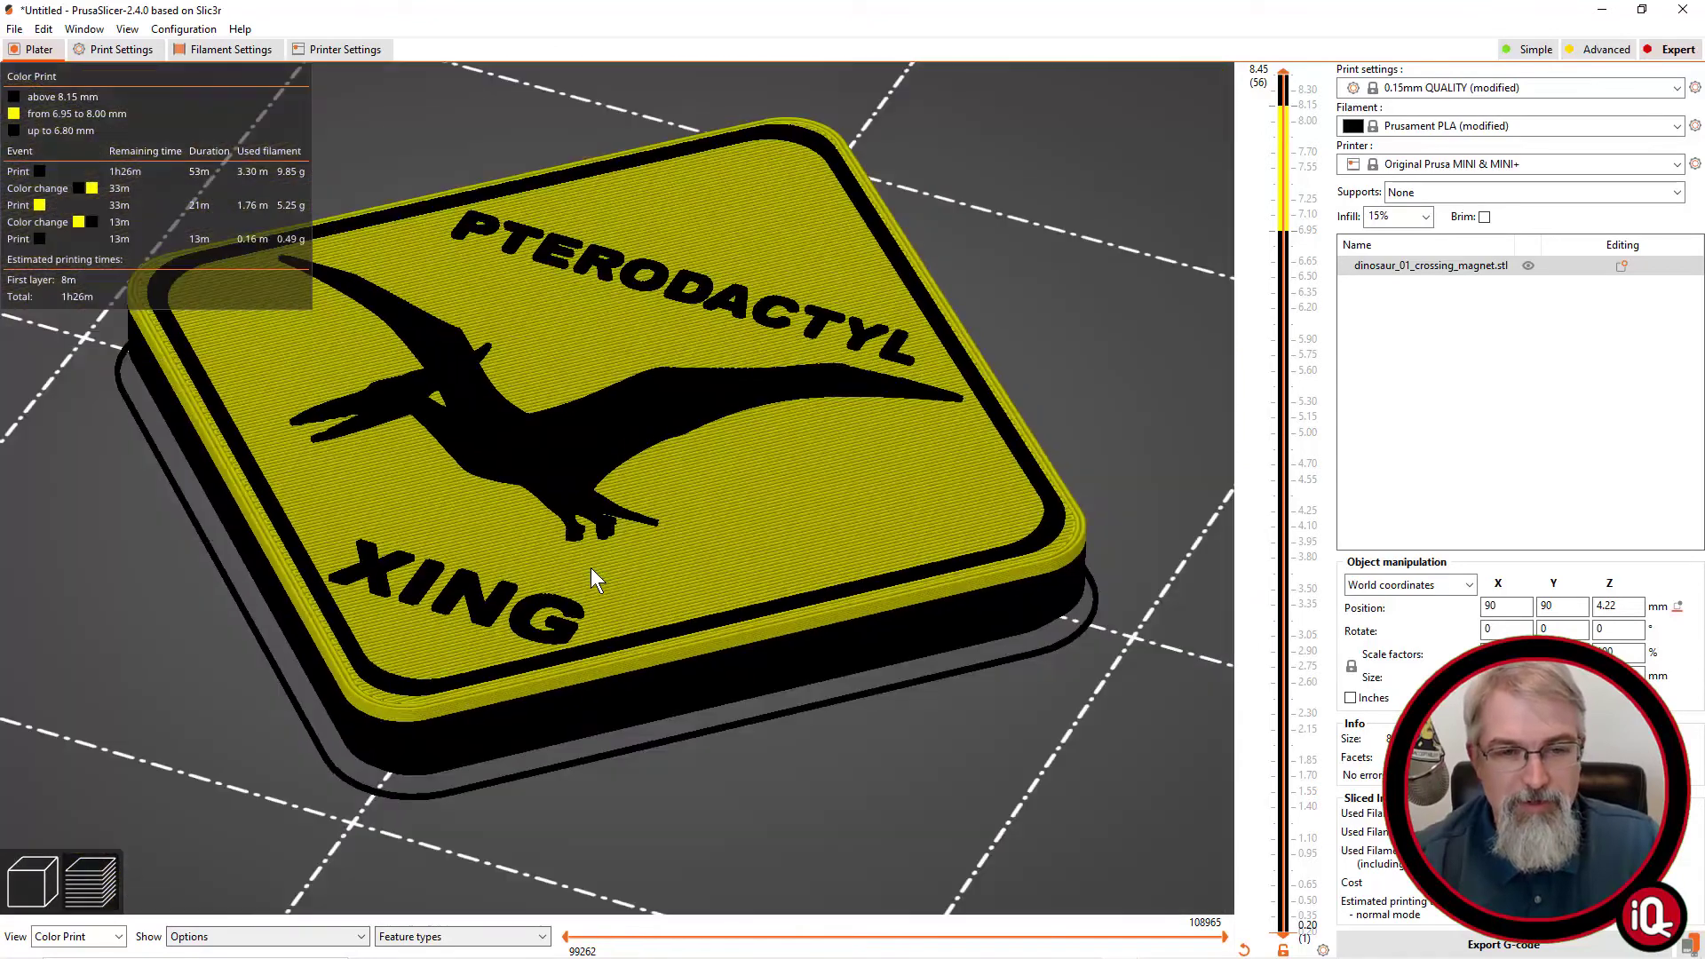
scroll(667, 560, "up", 3)
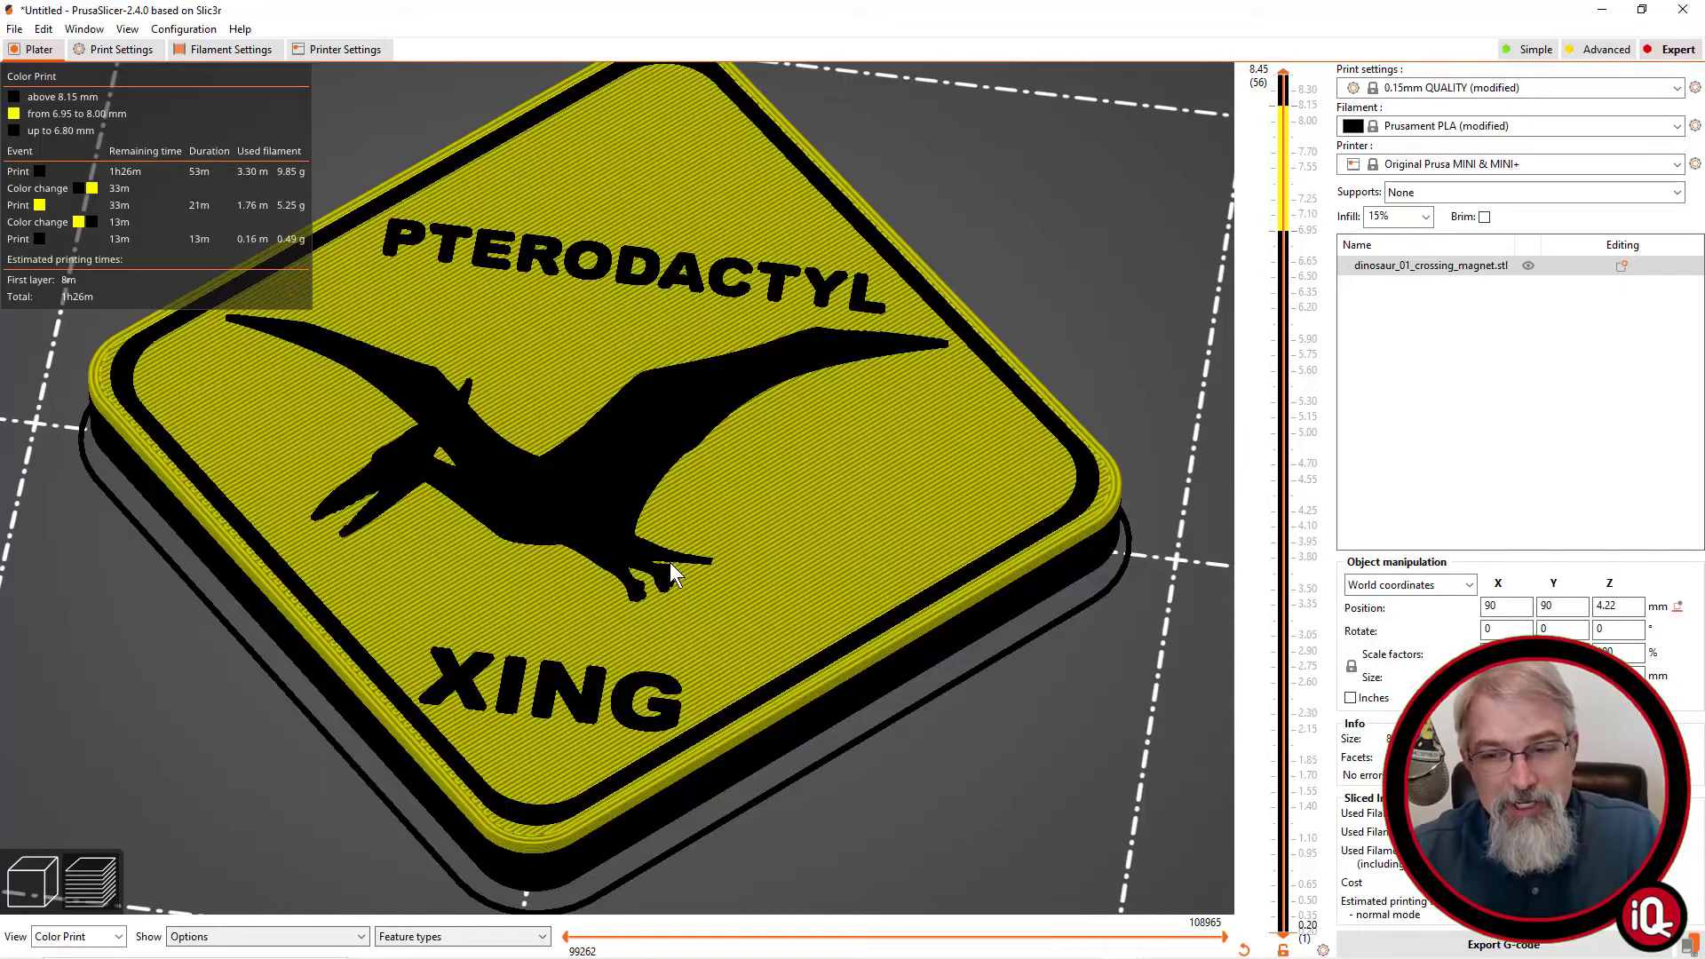
scroll(669, 562, "down", 3)
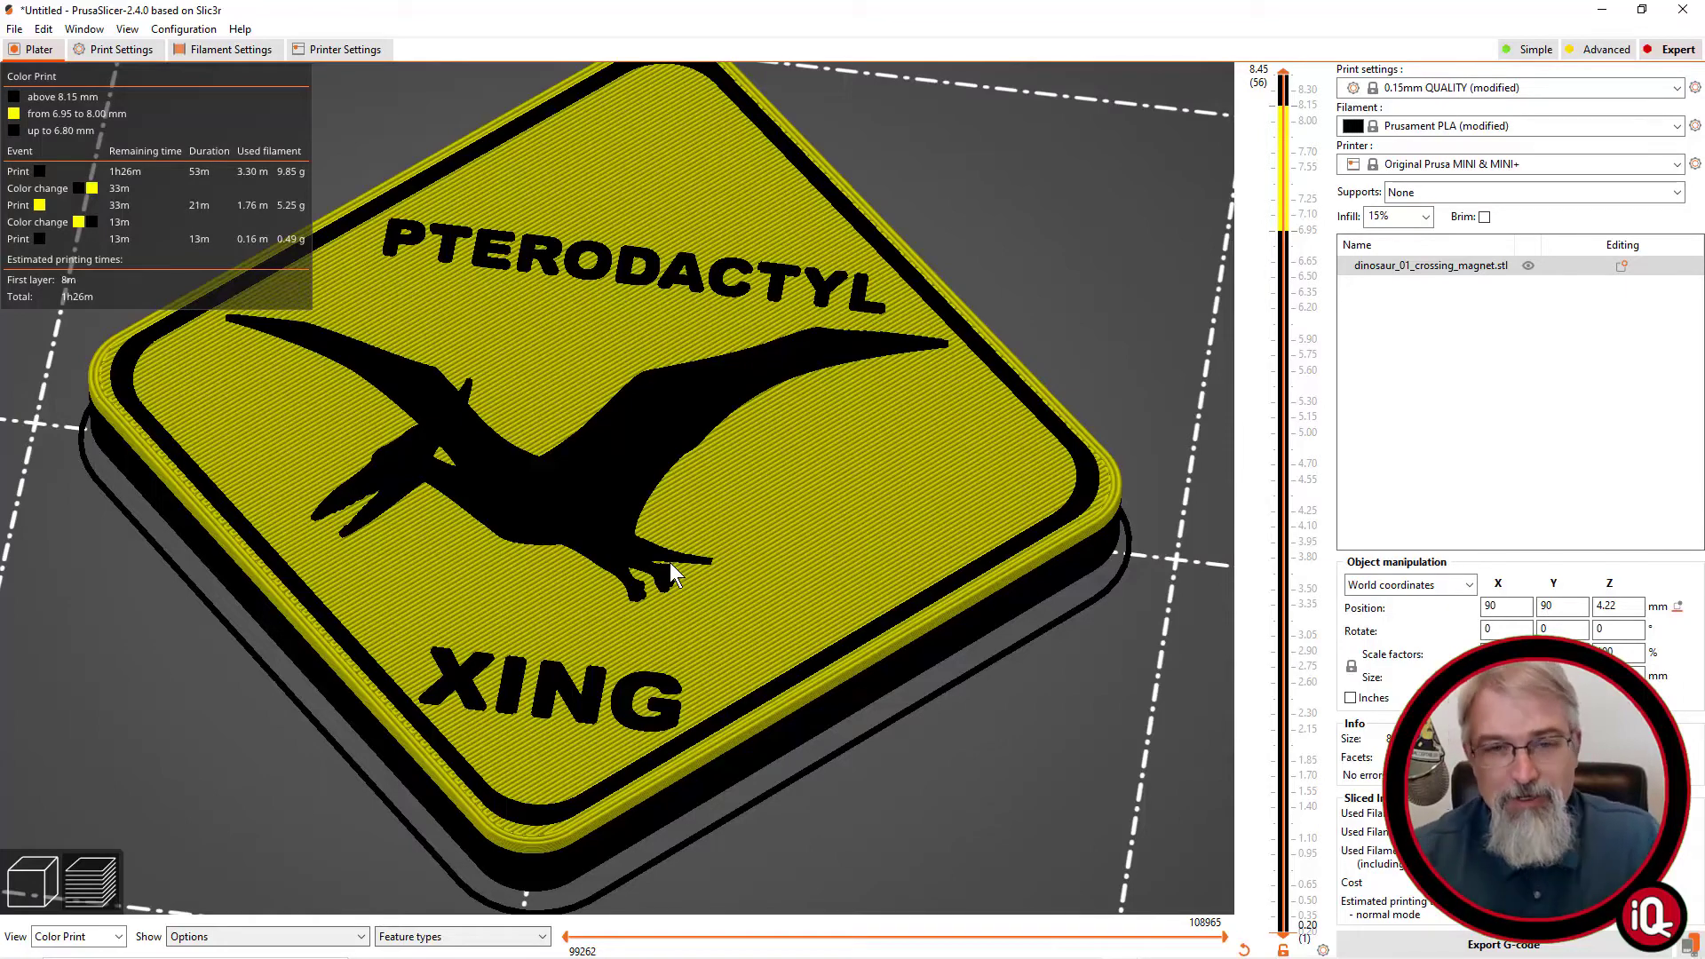
scroll(1031, 206, "down", 2)
left_click_drag(1037, 258, 1029, 233)
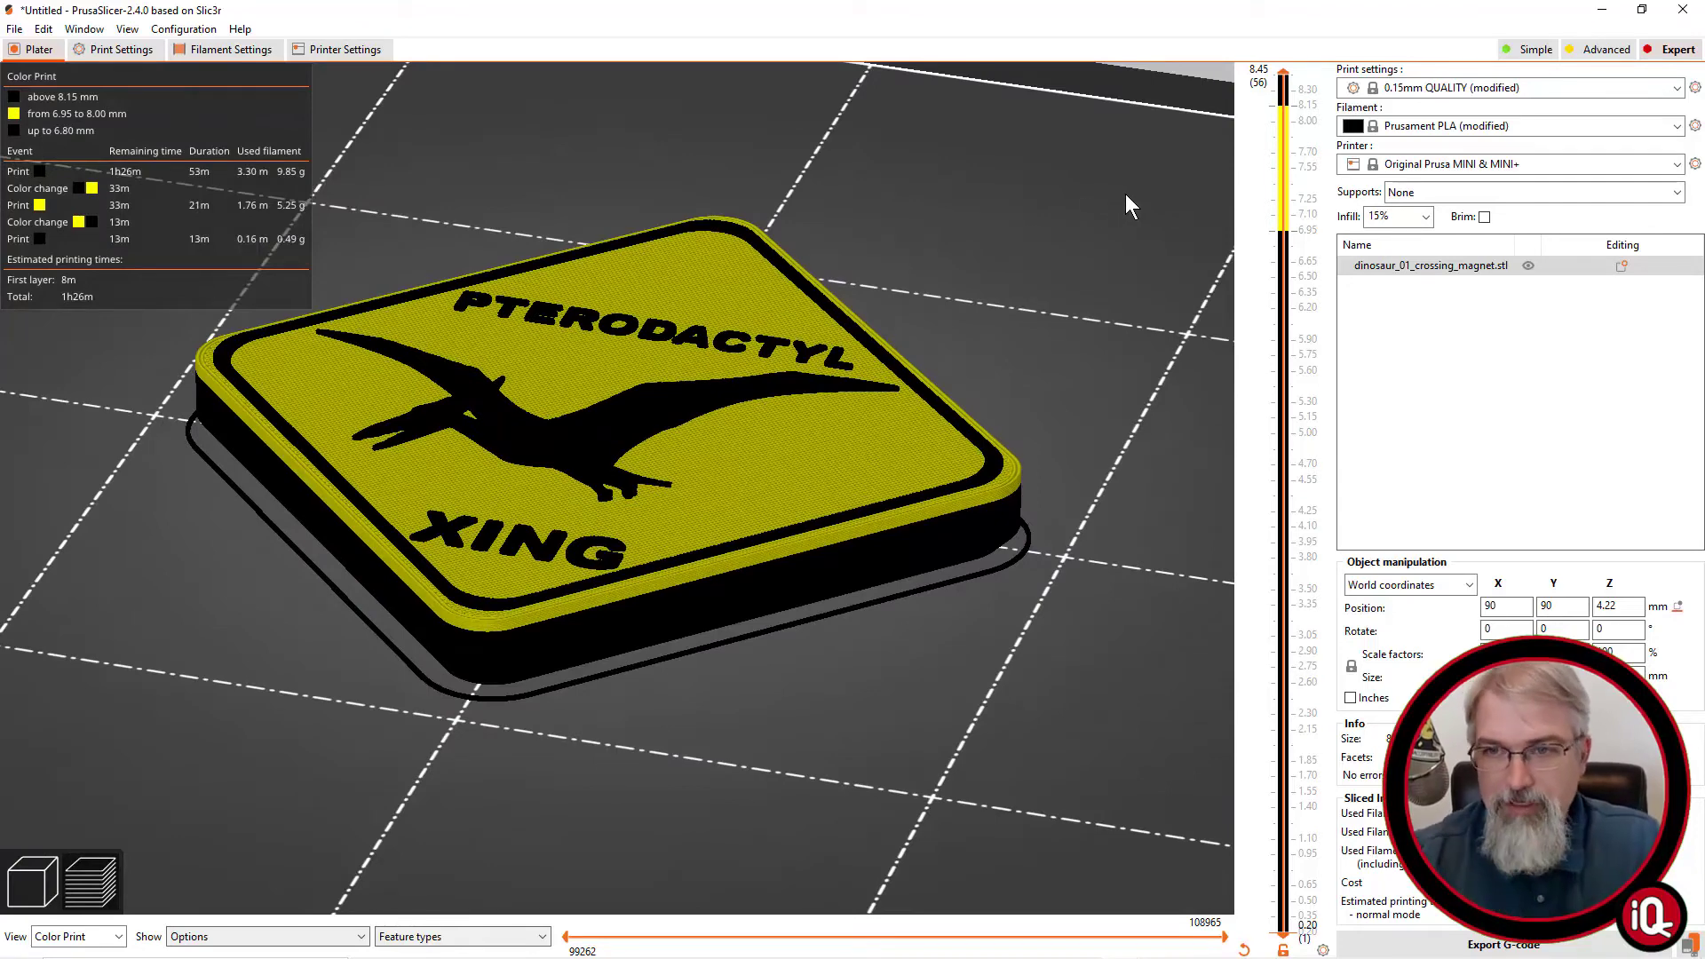
- Change the filament display colour to orange in Filament Settings
left_click(240, 52)
left_click(476, 128)
left_click(50, 154)
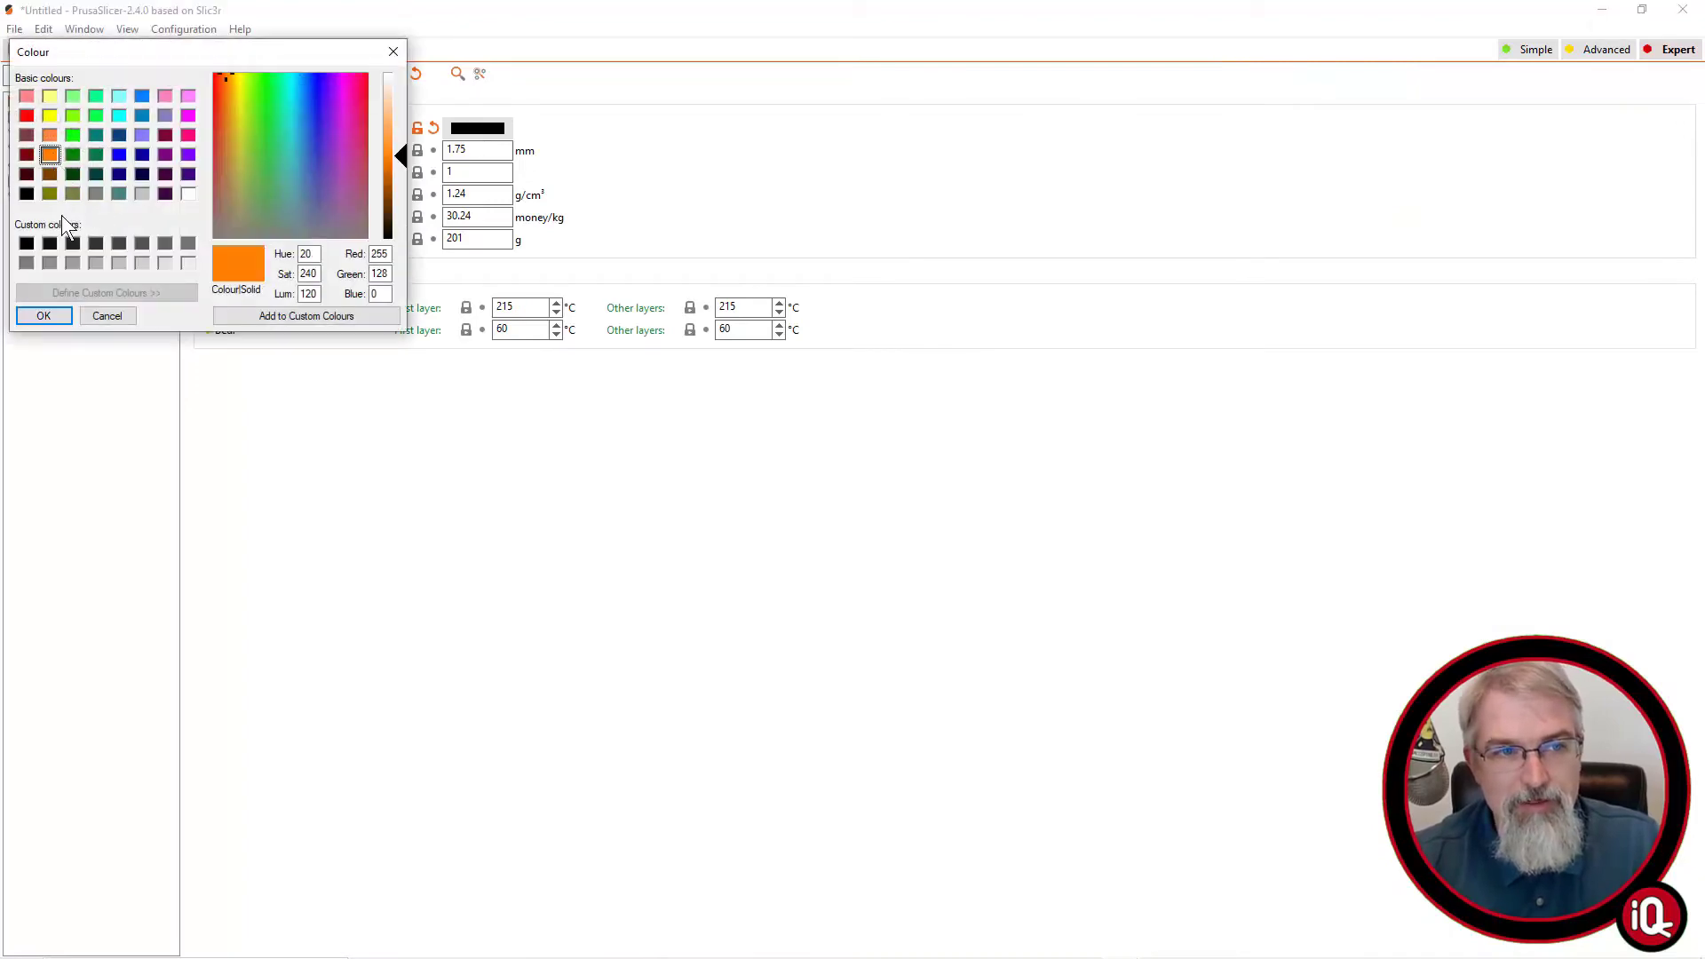
left_click(44, 316)
left_click(39, 50)
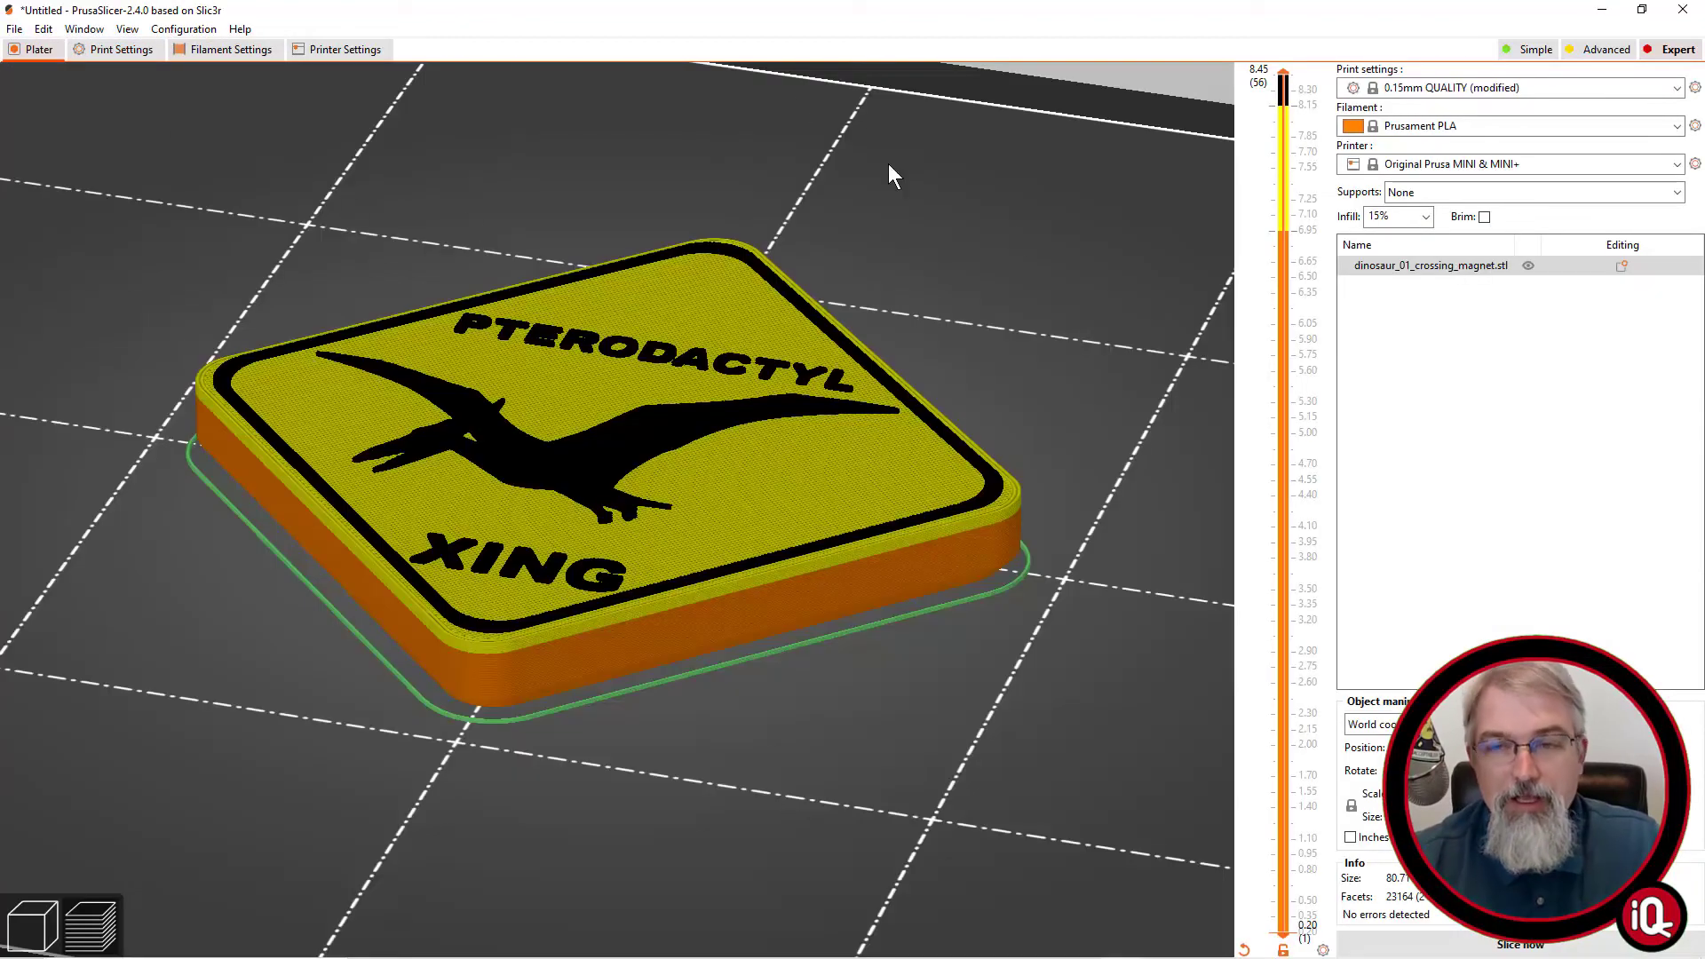
- Limit the layer preview to 4.25 mm (layer 28) to examine the magnet recess
left_click(1283, 233)
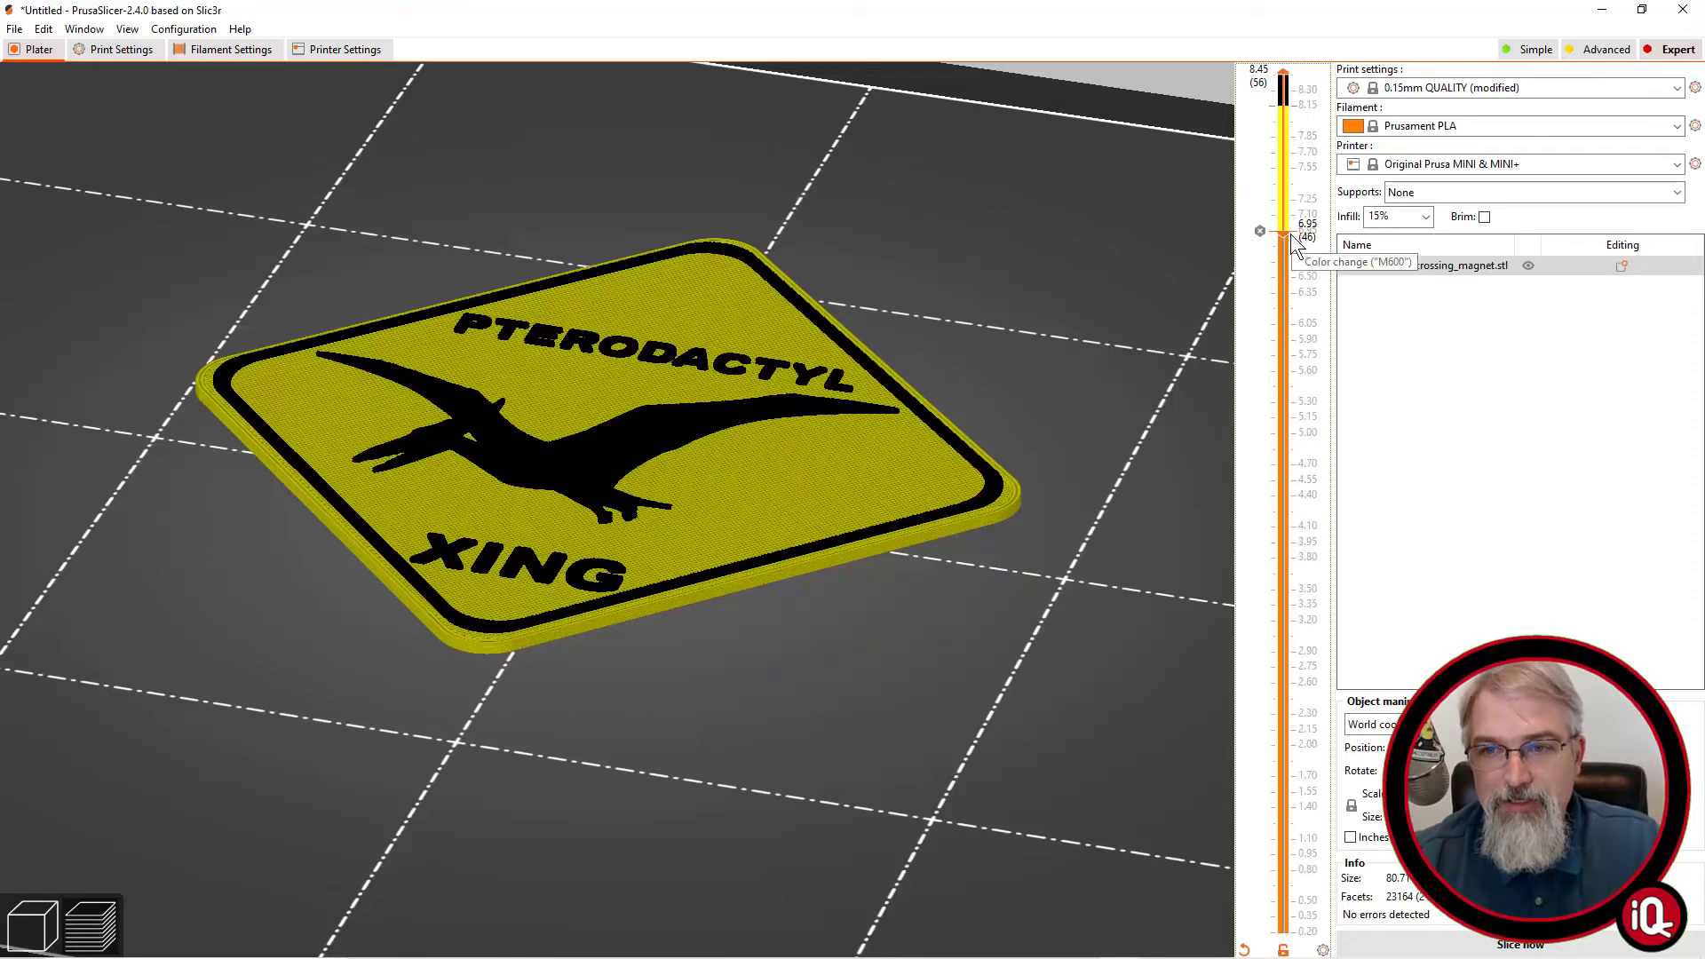
left_click_drag(1283, 233, 1284, 705)
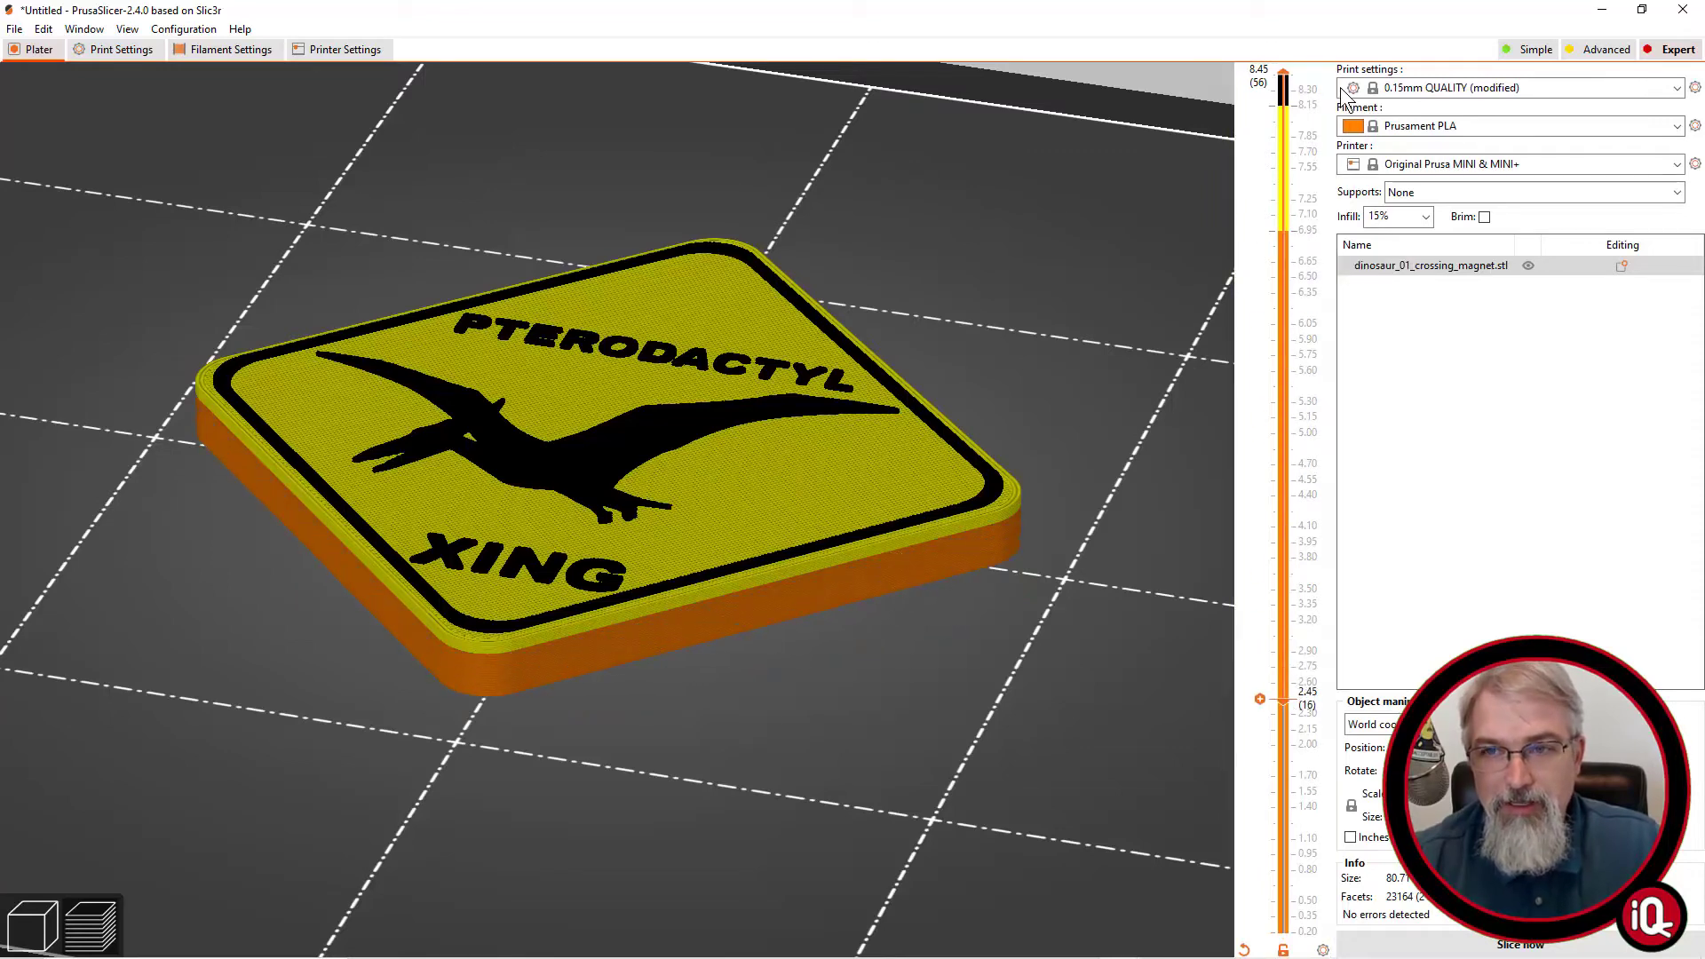
left_click_drag(1286, 71, 1283, 588)
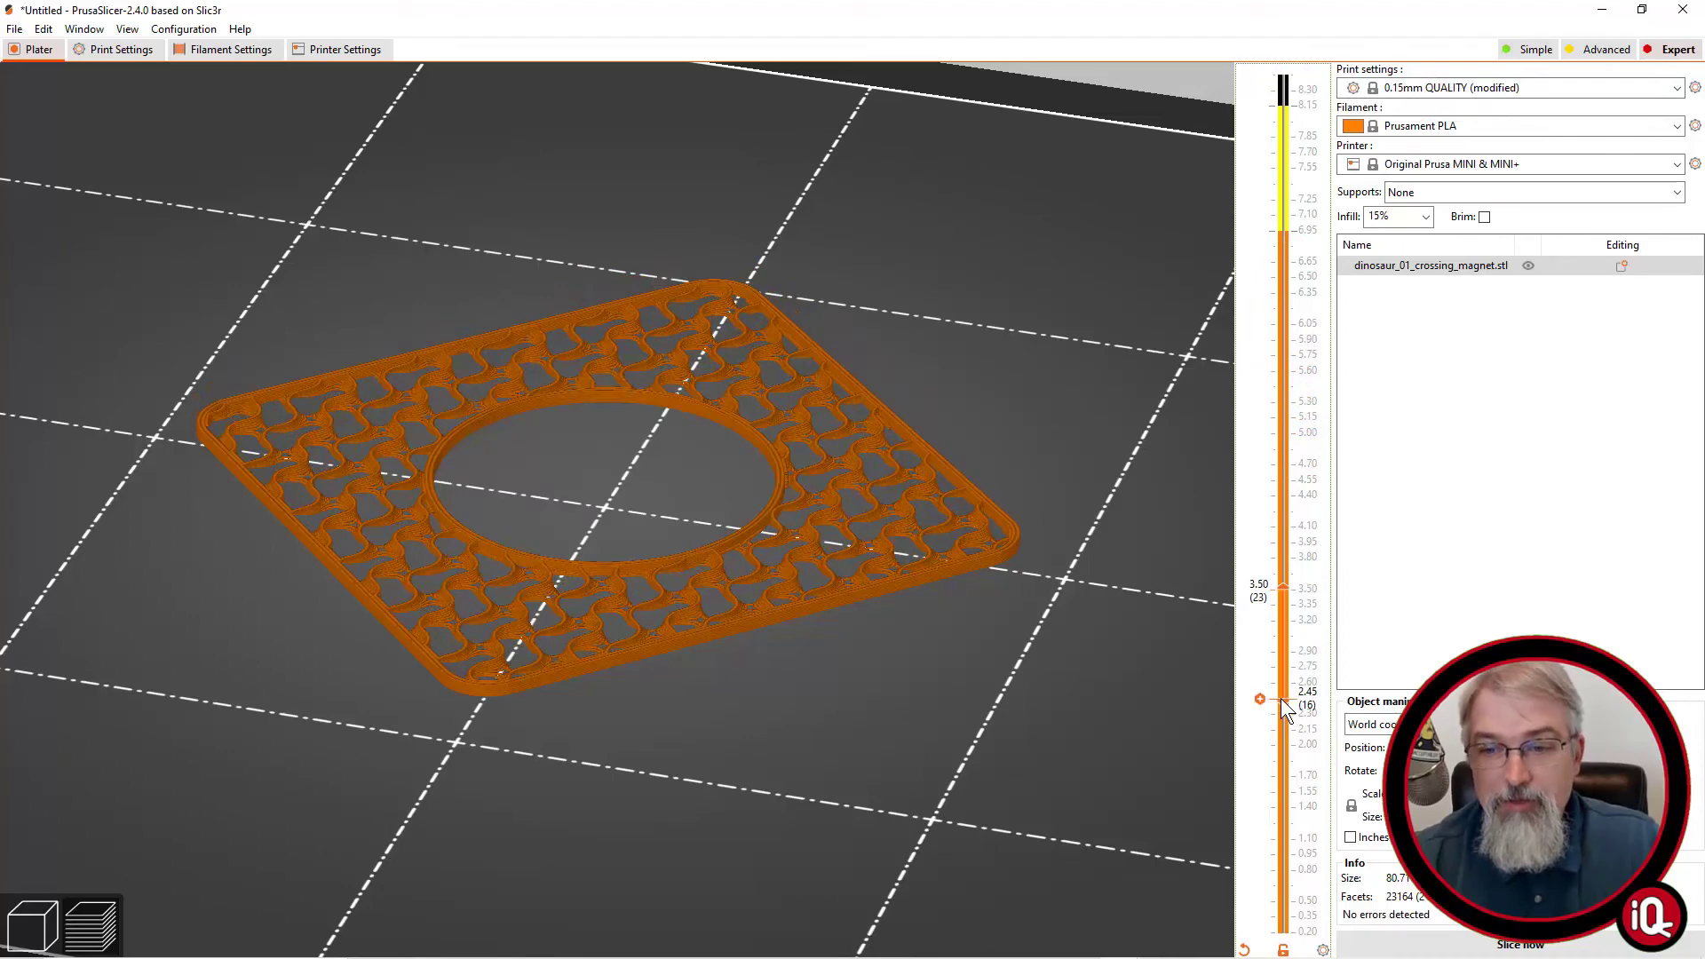
left_click_drag(1281, 710, 1287, 943)
scroll(592, 506, "up", 2)
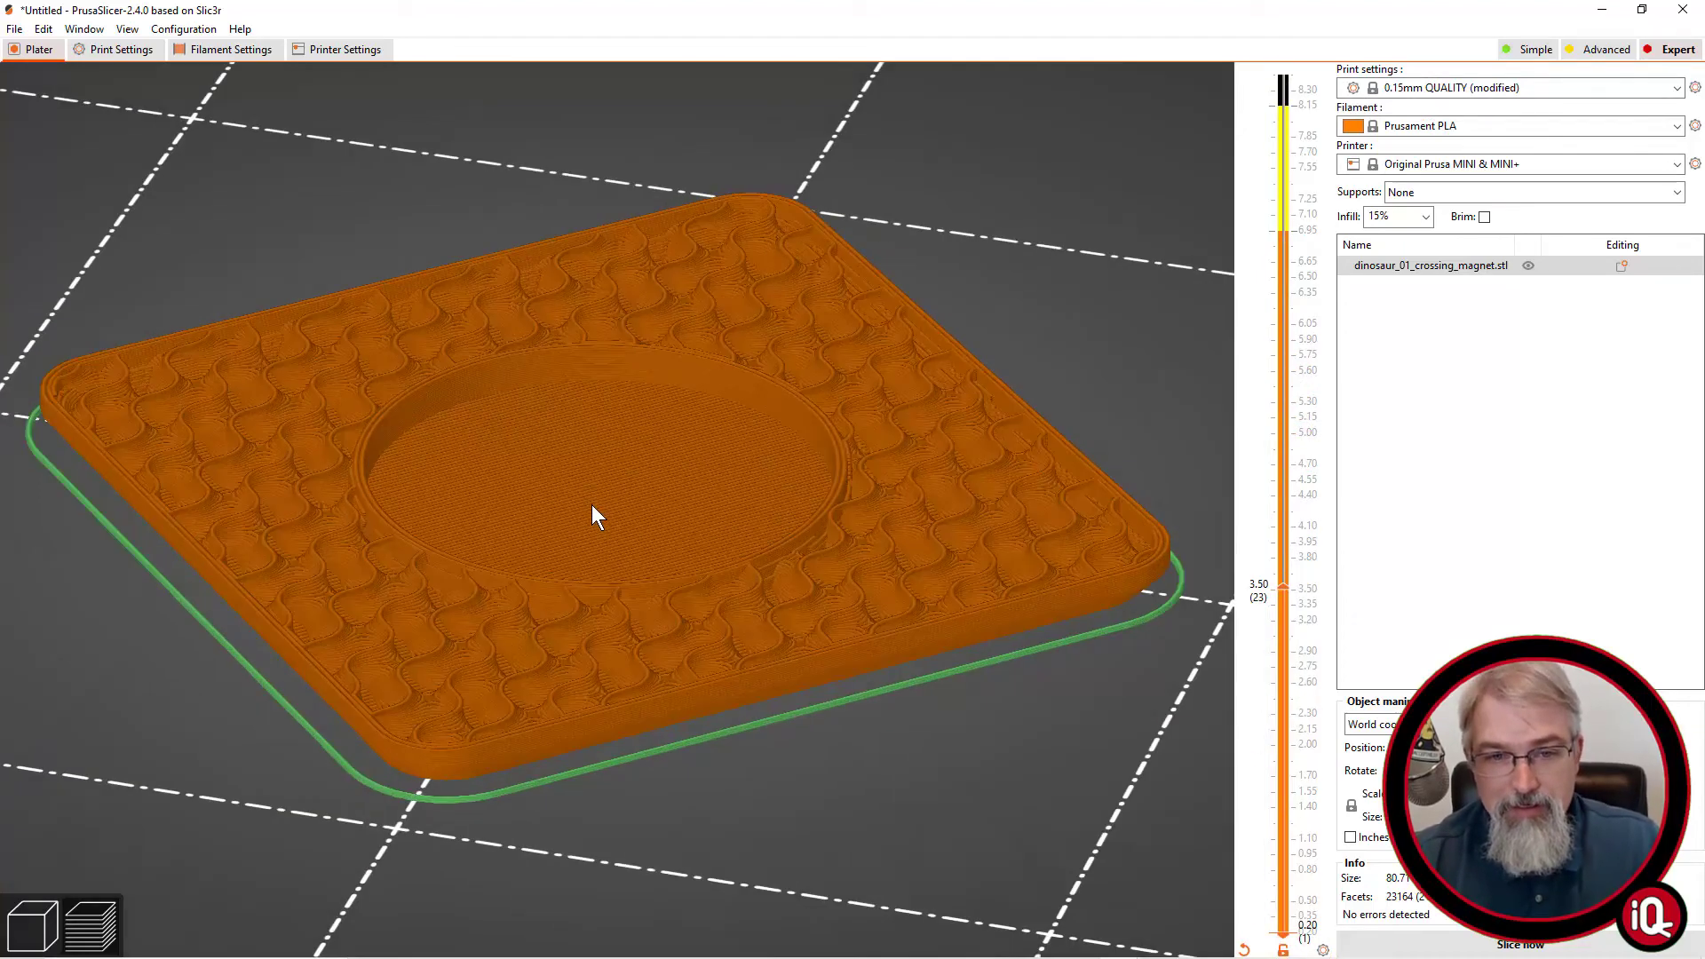
scroll(593, 515, "up", 1)
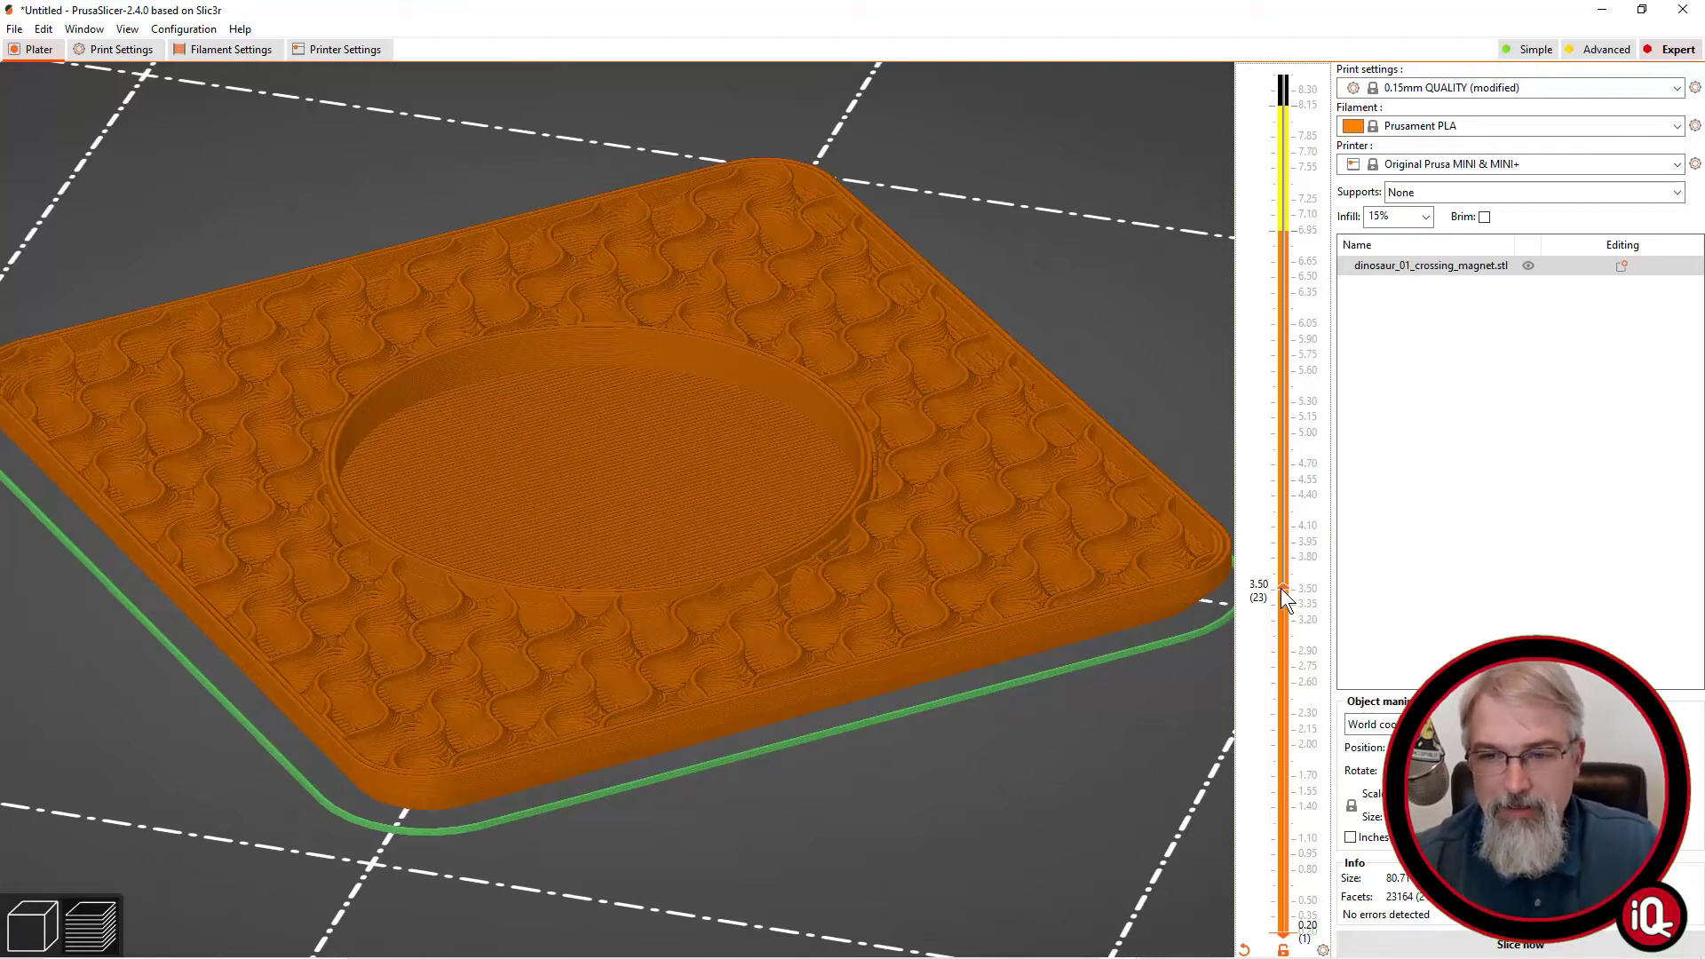
left_click_drag(1283, 594, 1281, 513)
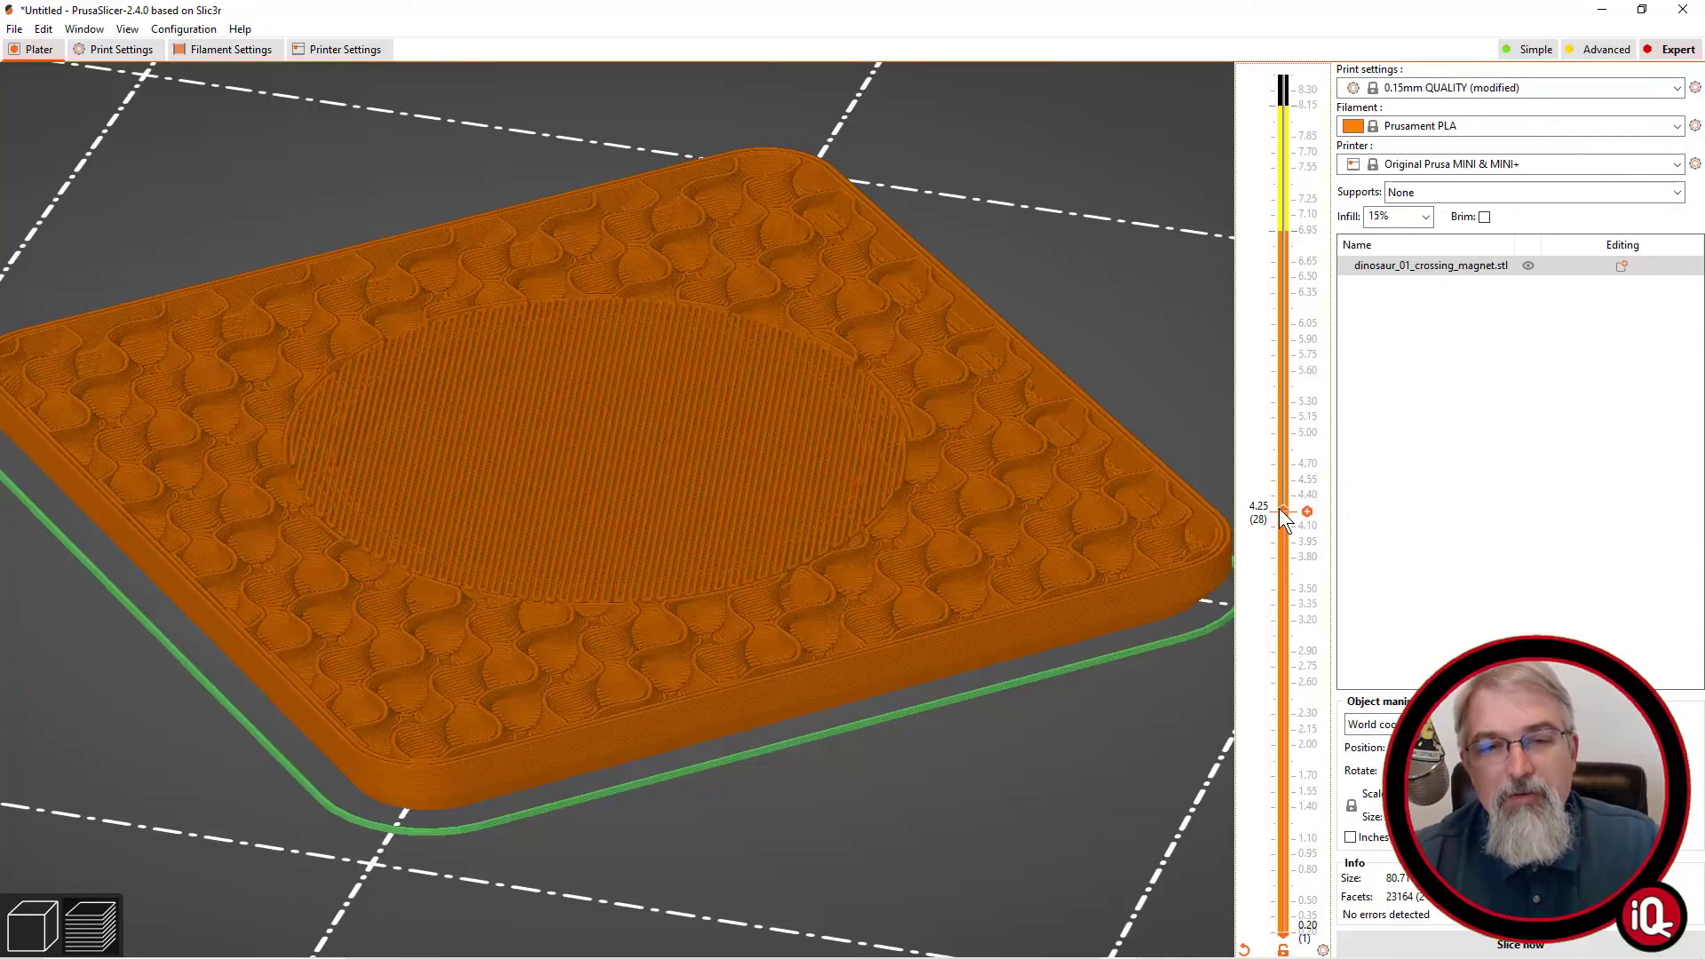
left_click_drag(1275, 518, 1288, 518)
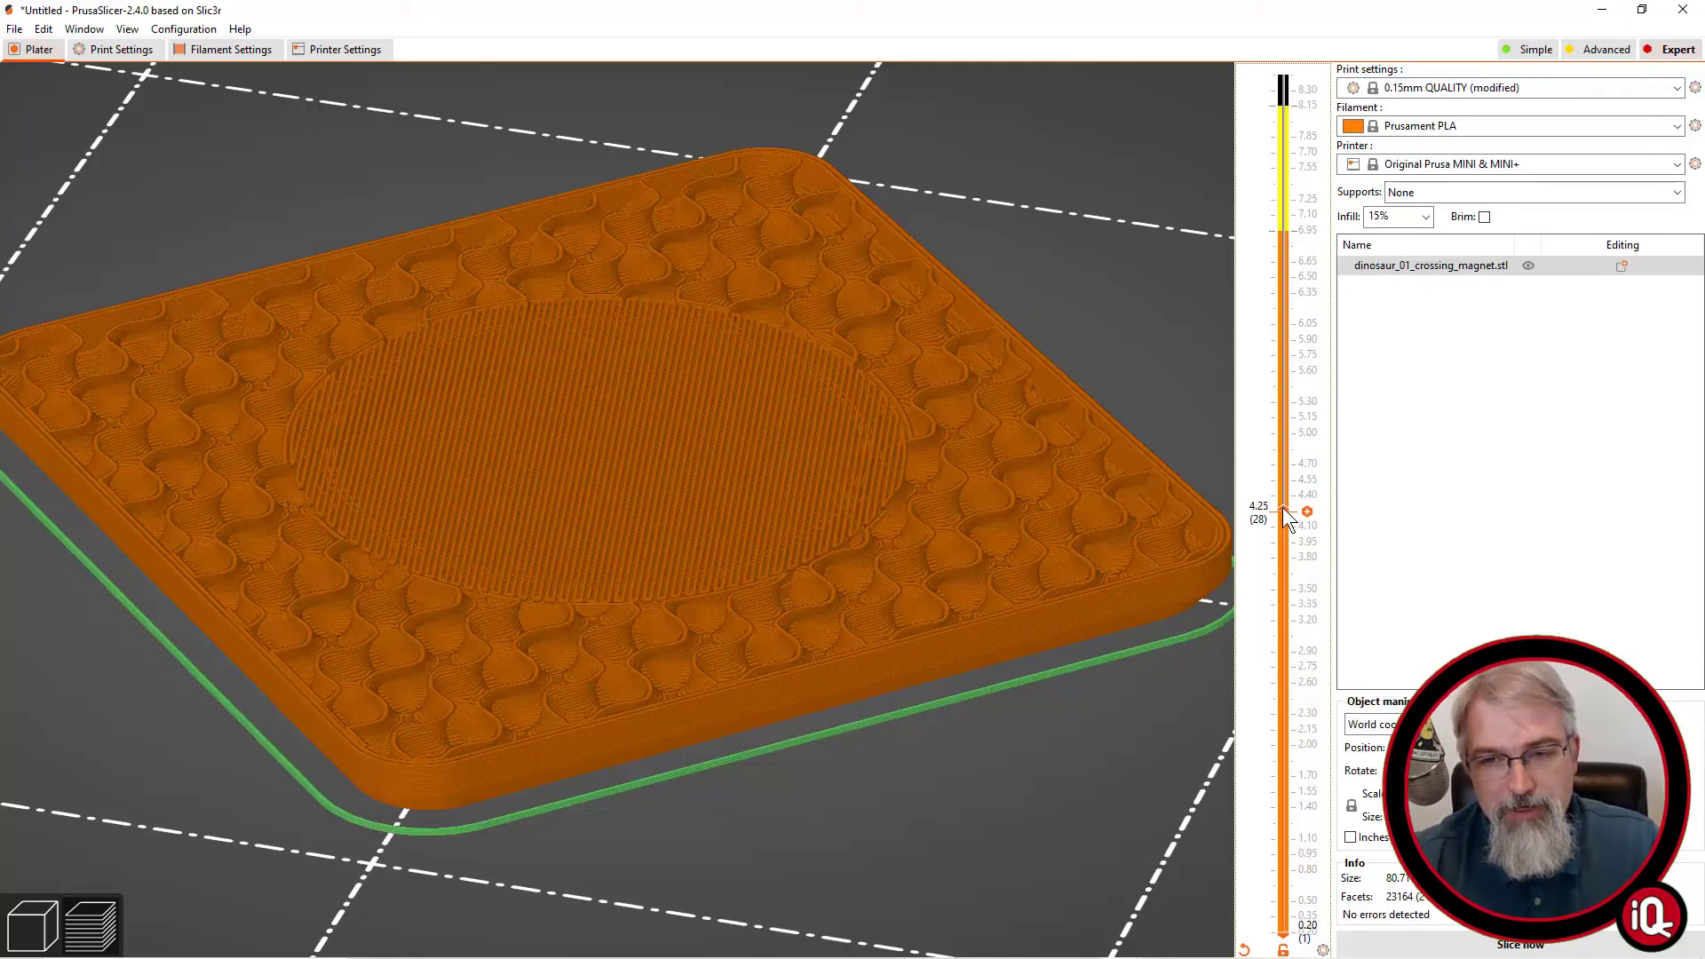
mouse_move(1287, 523)
left_mouse_down()
mouse_move(1292, 540)
mouse_move(1288, 524)
left_mouse_up()
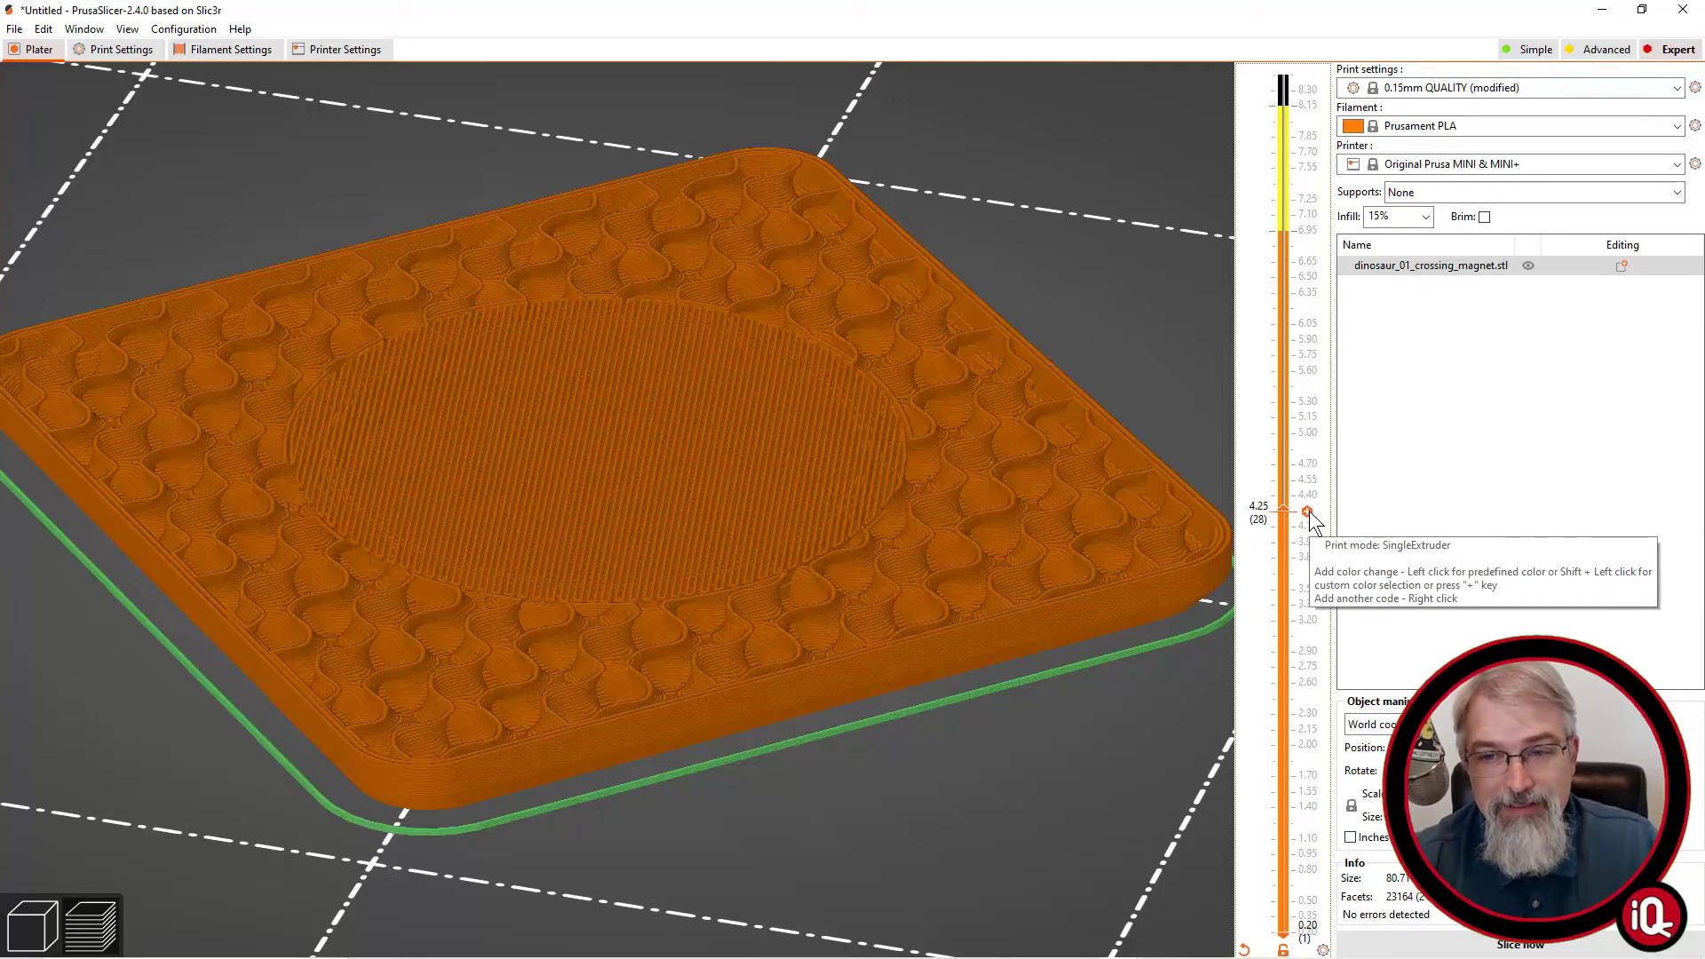
- Add a black colour change at 4.25 mm (layer 28), just above the magnet pocket
left_click(1307, 513)
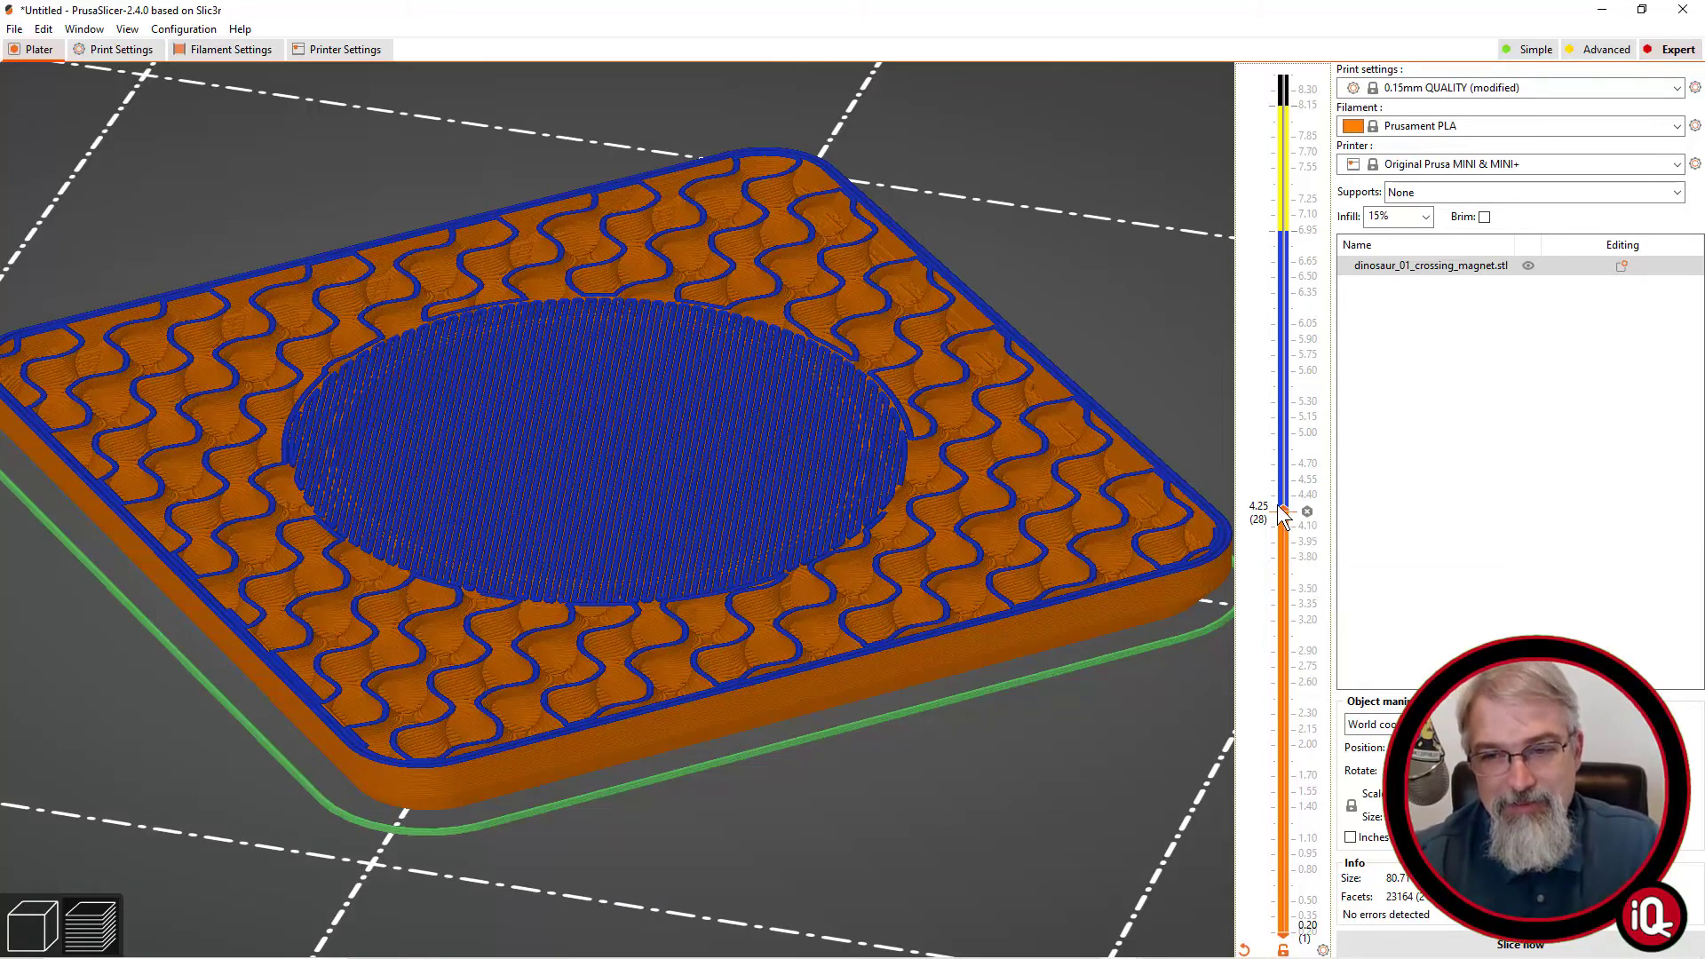
left_click_drag(1284, 518, 1288, 525)
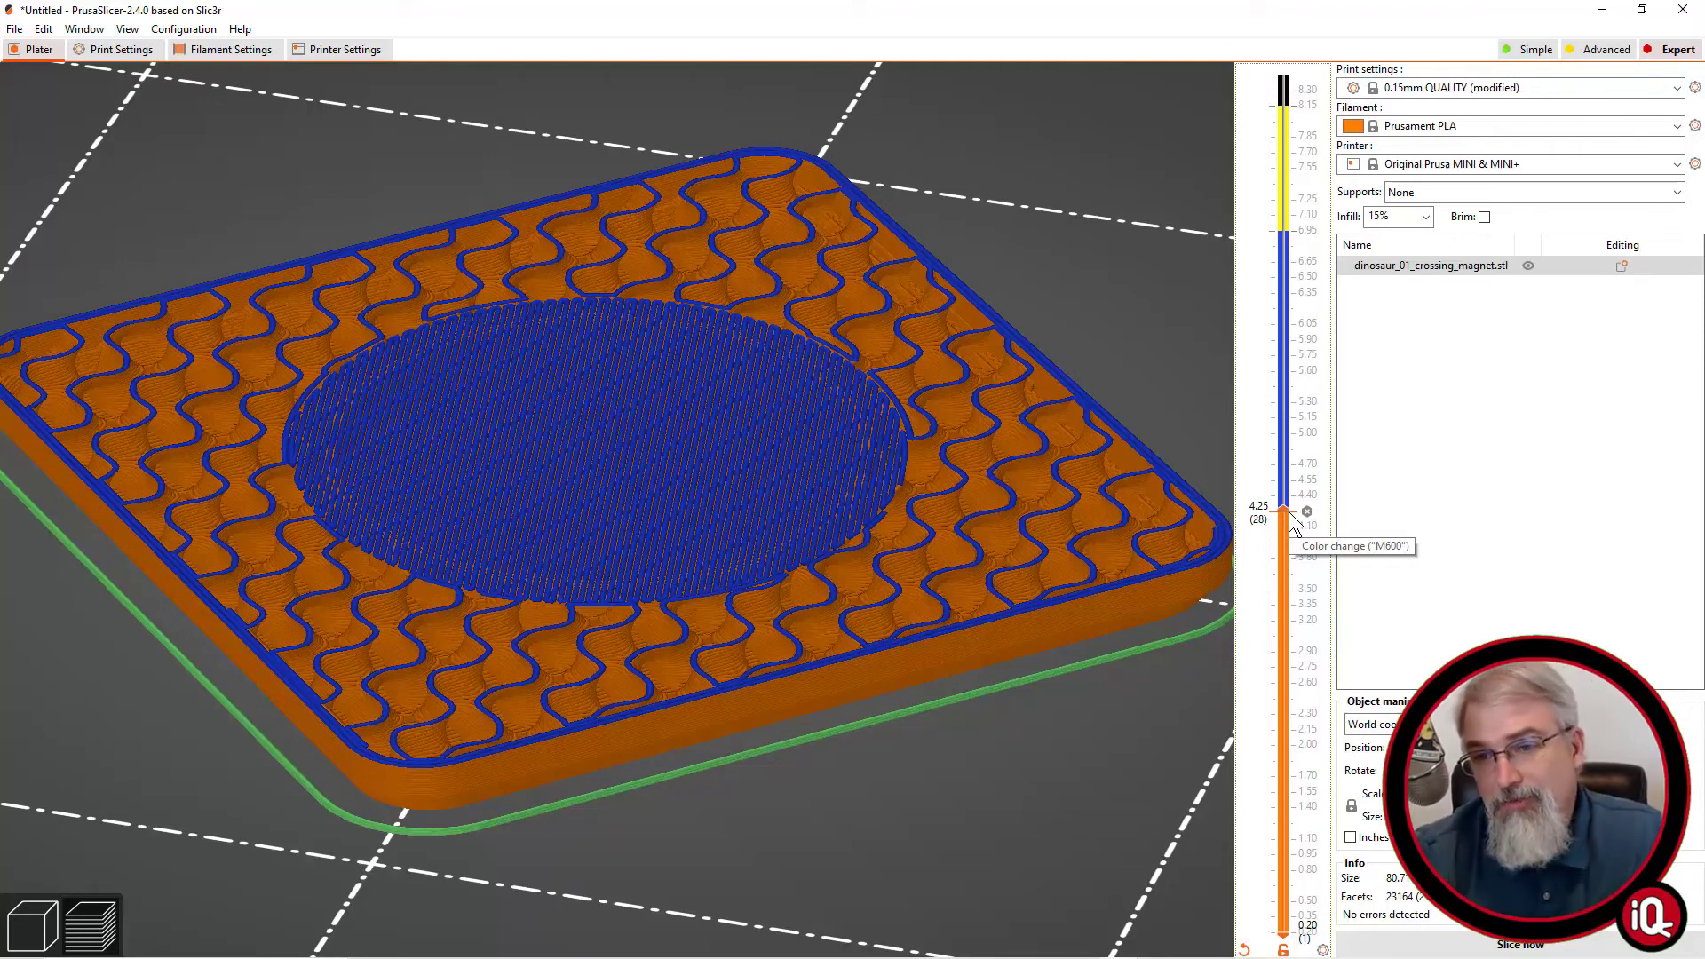
right_click(1308, 515)
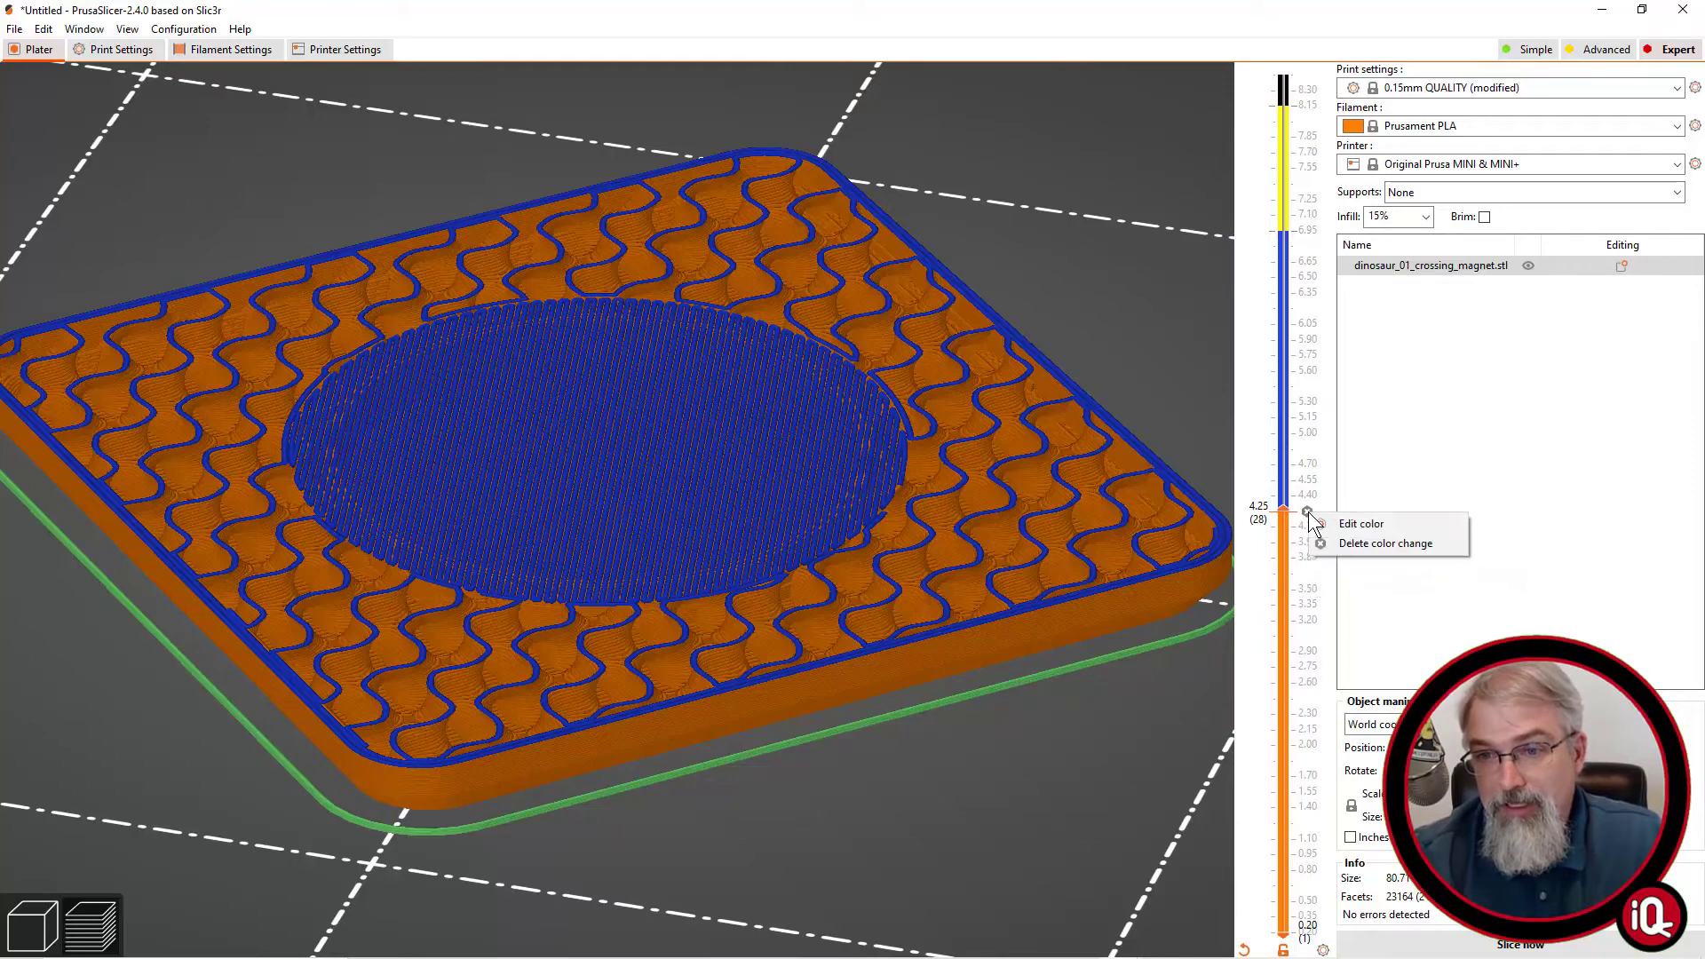
left_click(1358, 524)
left_click(671, 484)
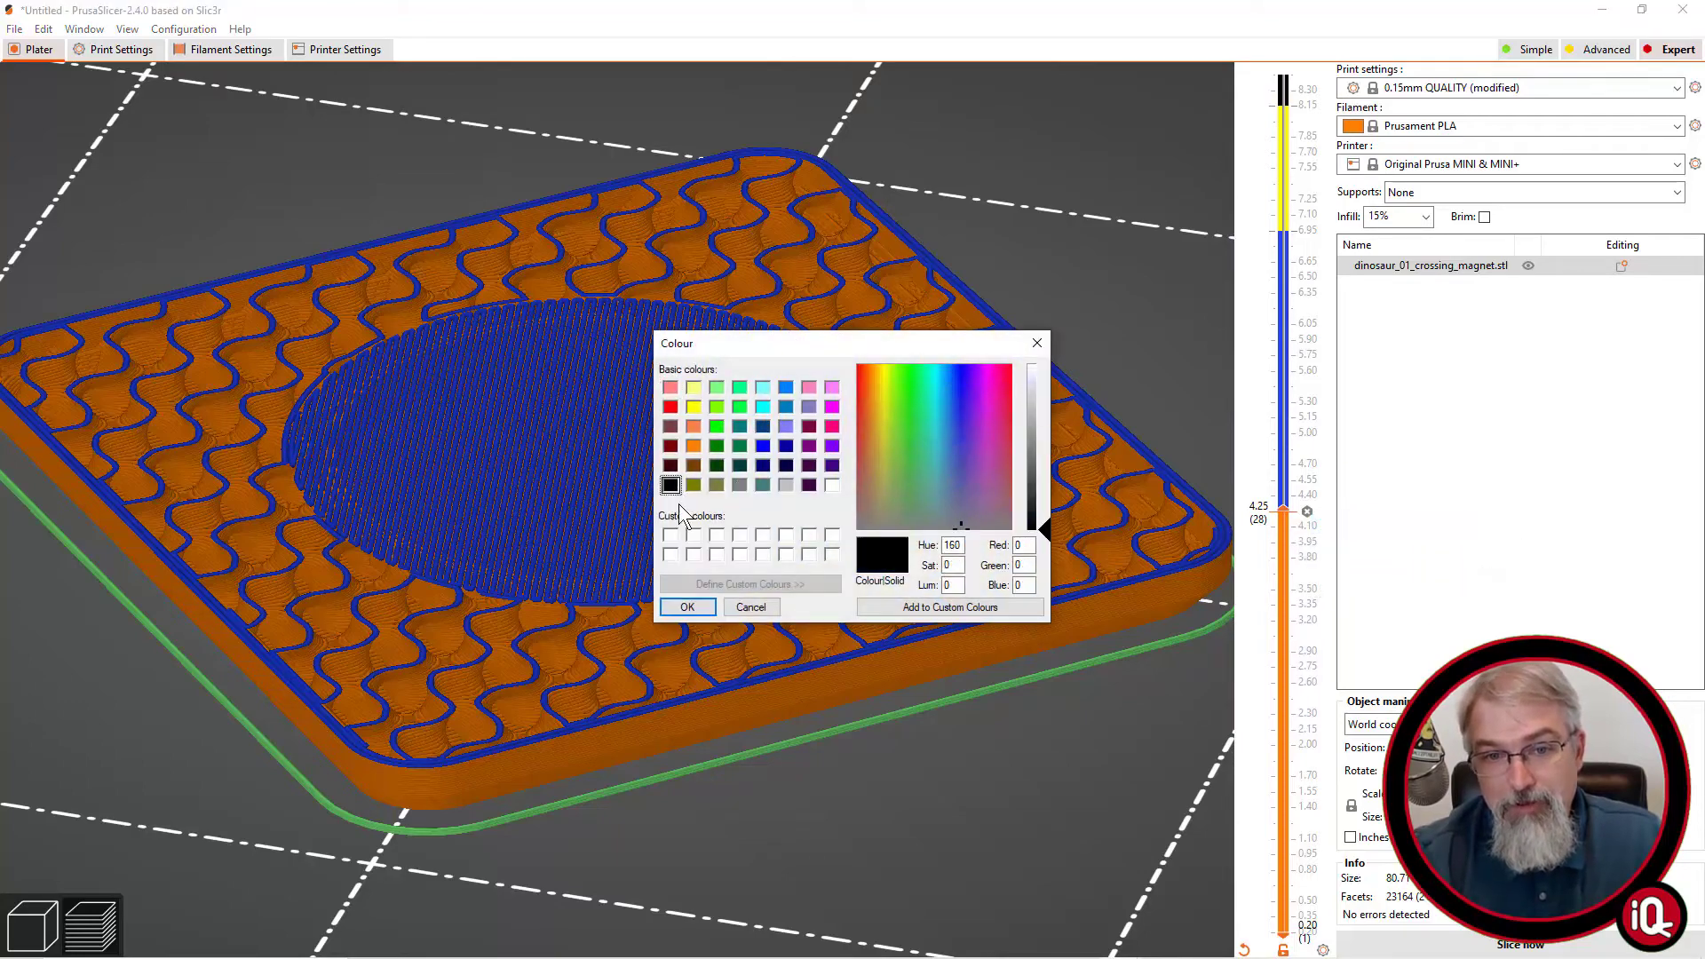
left_click(688, 608)
left_click_drag(1283, 510, 1326, 186)
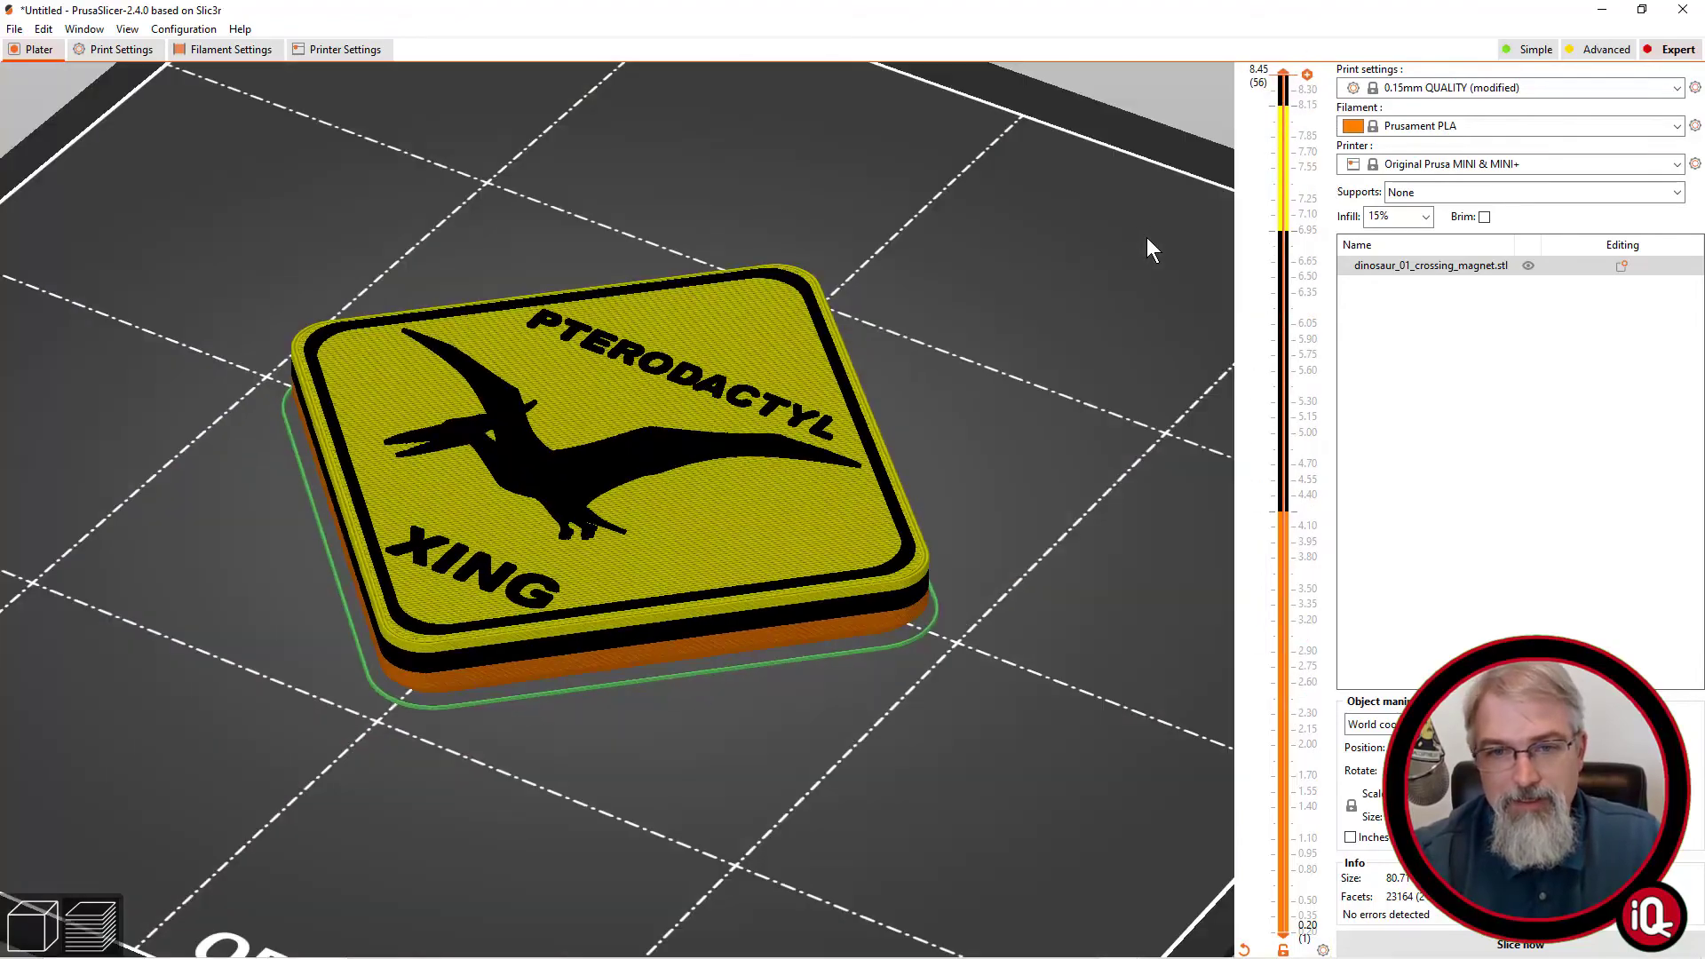